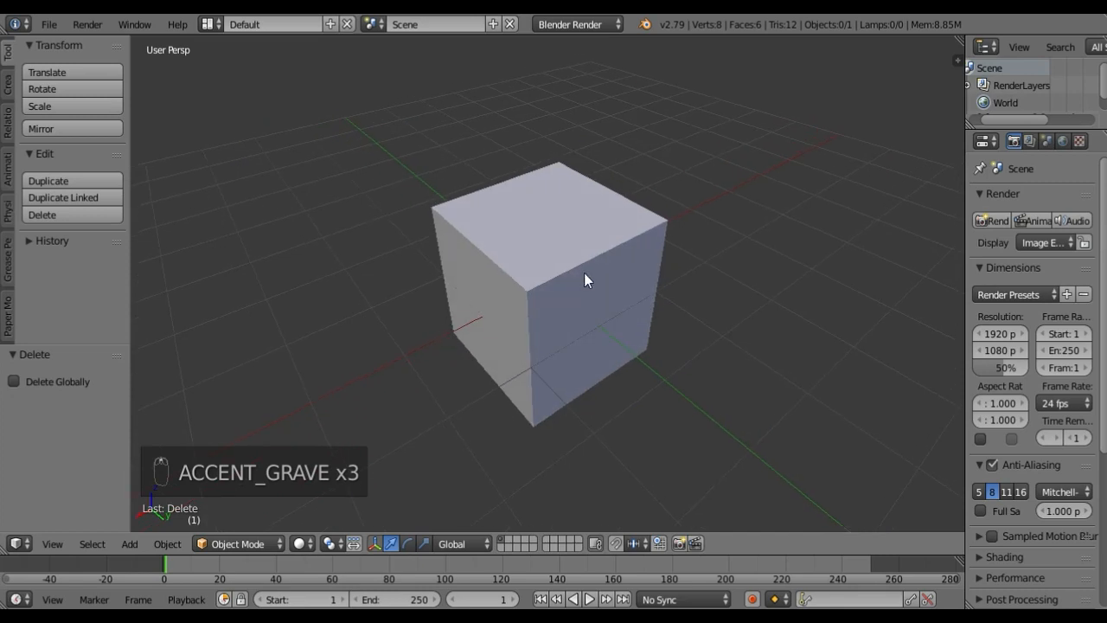
{"action": "right_click", "coordinate": [584, 272]}
{"action": "scroll", "coordinate": [584, 272], "scroll_direction": "down", "scroll_amount": 1}
{"action": "middle_click_drag", "start_coordinate": [584, 273], "coordinate": [581, 220]}
{"action": "scroll", "coordinate": [581, 220], "scroll_direction": "down", "scroll_amount": 1}
{"action": "scroll", "coordinate": [581, 226], "scroll_direction": "down", "scroll_amount": 1}
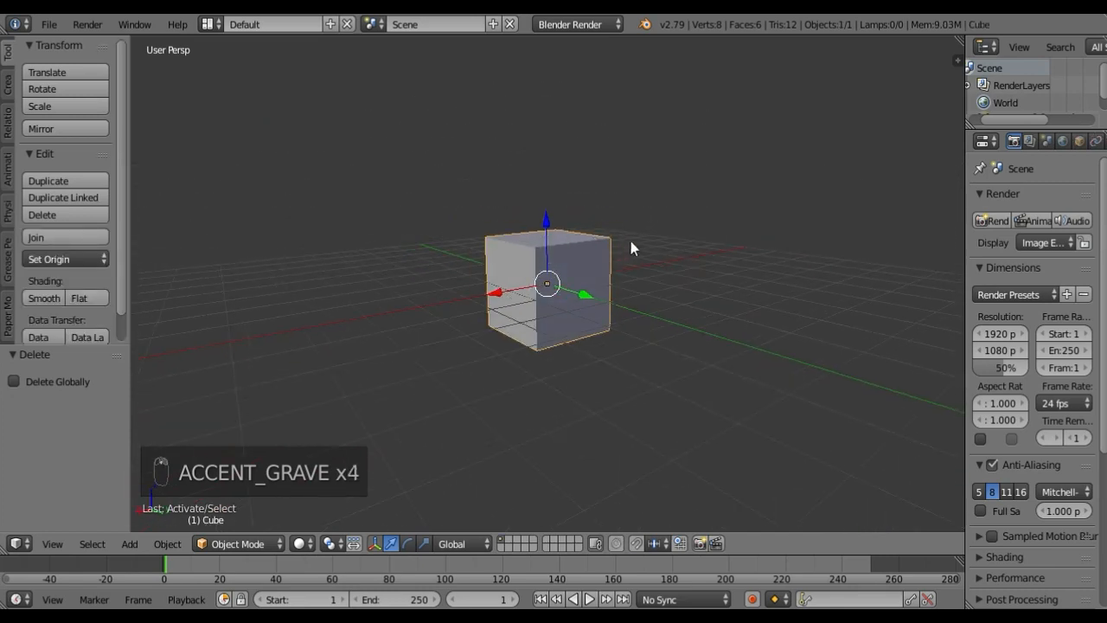
{"action": "key", "text": "a"}
{"action": "key", "text": "a"}
{"action": "key", "text": "a"}
{"action": "key", "text": "a"}
{"action": "key", "text": "a"}
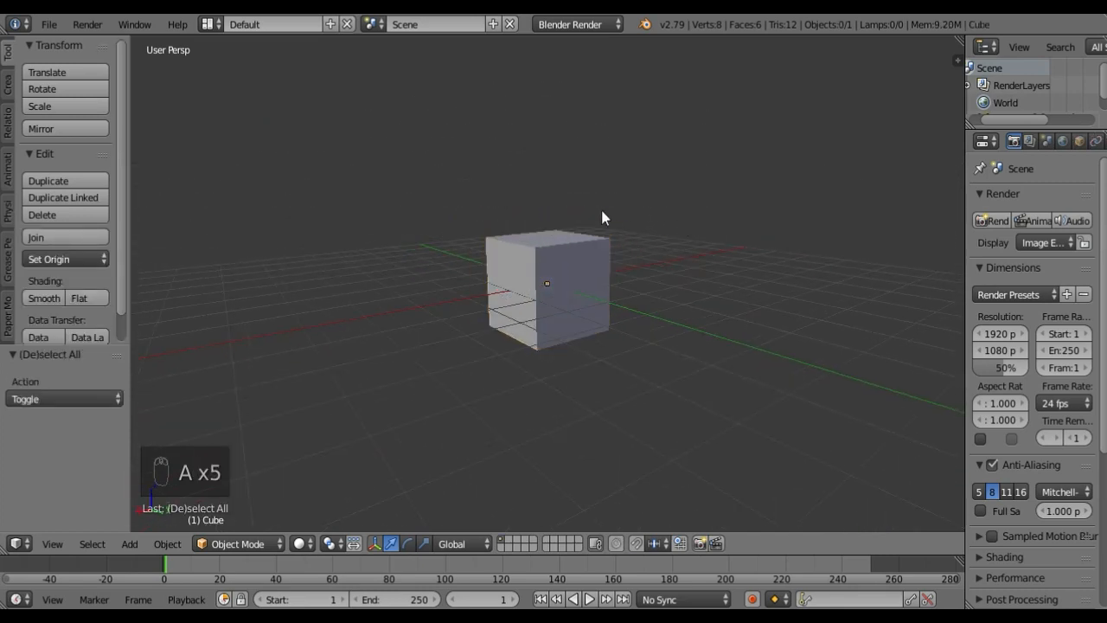
Step: Switch the render engine to Cycles Render
{"action": "left_click", "coordinate": [562, 24]}
{"action": "left_click", "coordinate": [554, 87]}
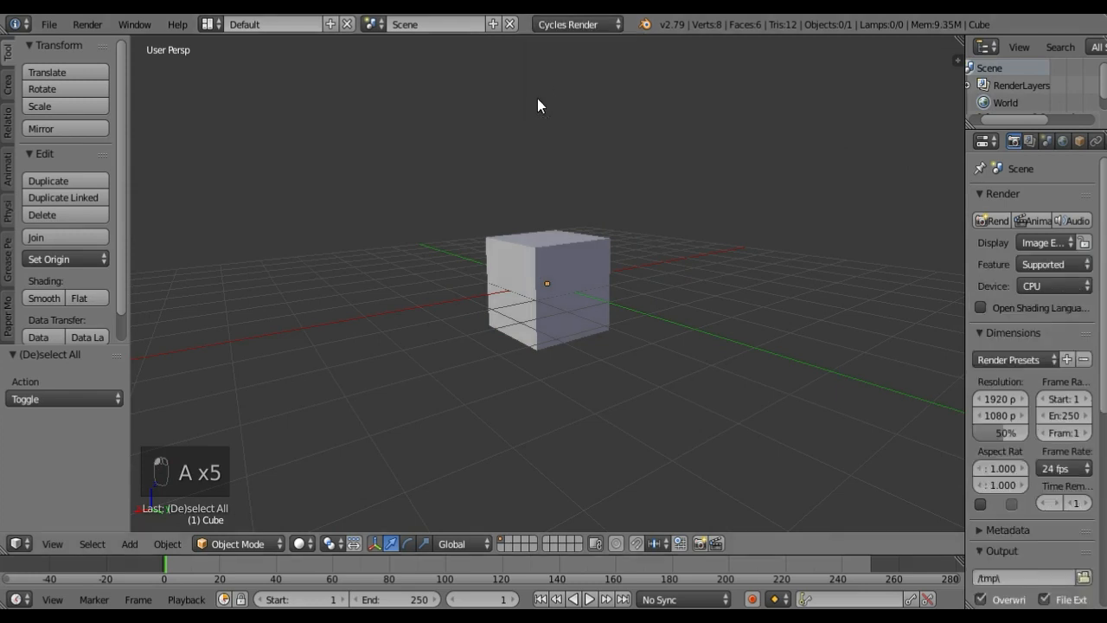
{"action": "key", "text": "grave"}
{"action": "middle_click_drag", "start_coordinate": [537, 99], "coordinate": [594, 302]}
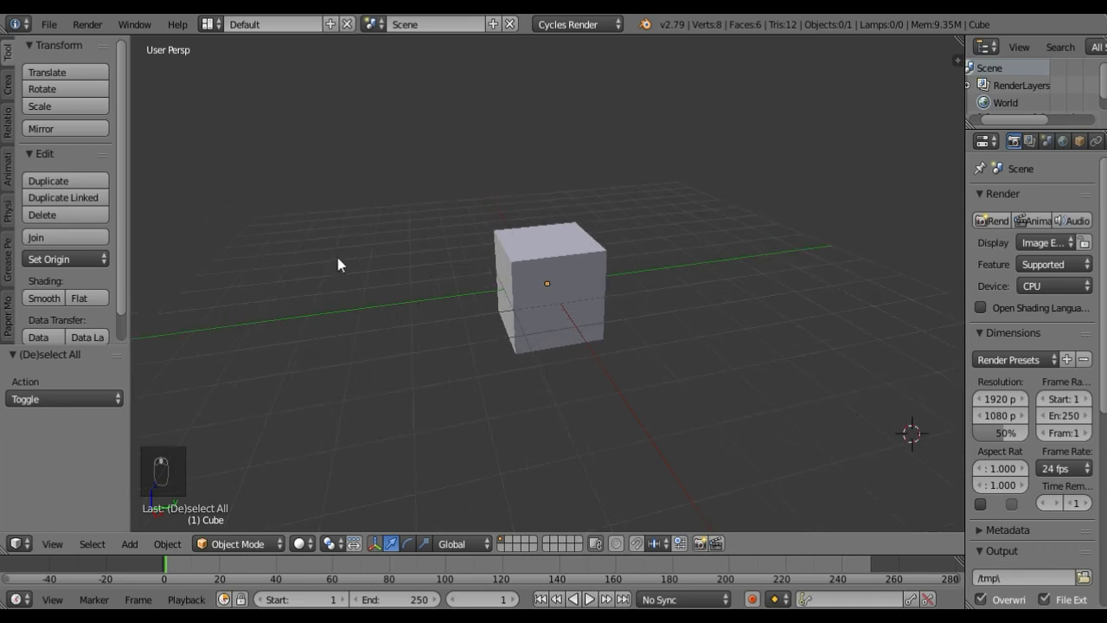
Step: Show the viewport properties, collapse the Screencast Keys settings, and enable and expand Background Images
{"action": "key", "text": "n"}
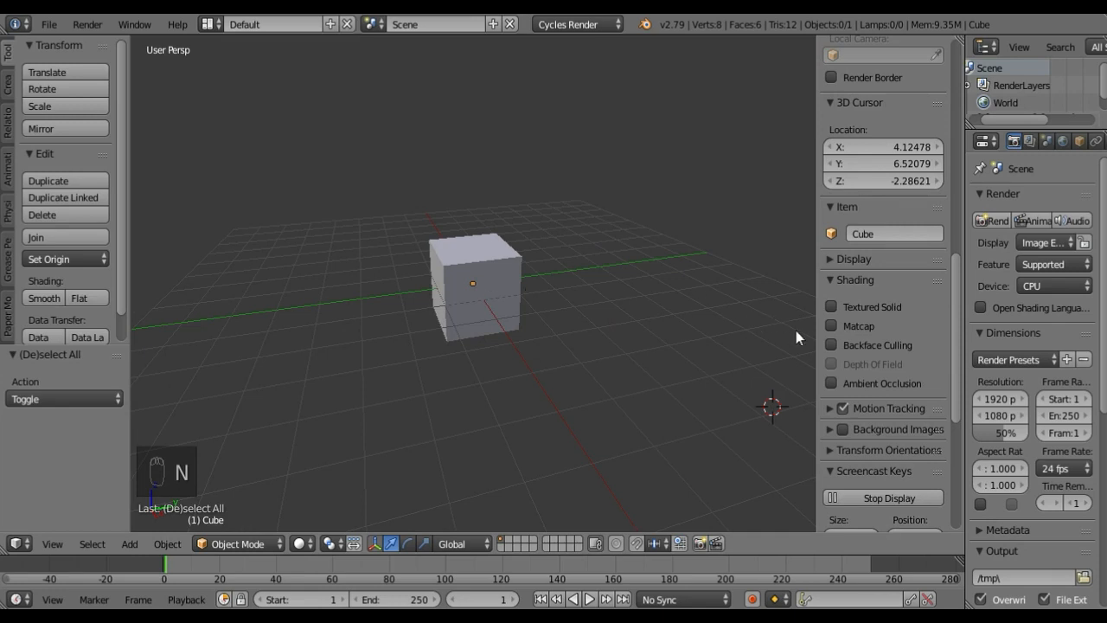
{"action": "scroll", "coordinate": [900, 325], "scroll_direction": "down", "scroll_amount": 8}
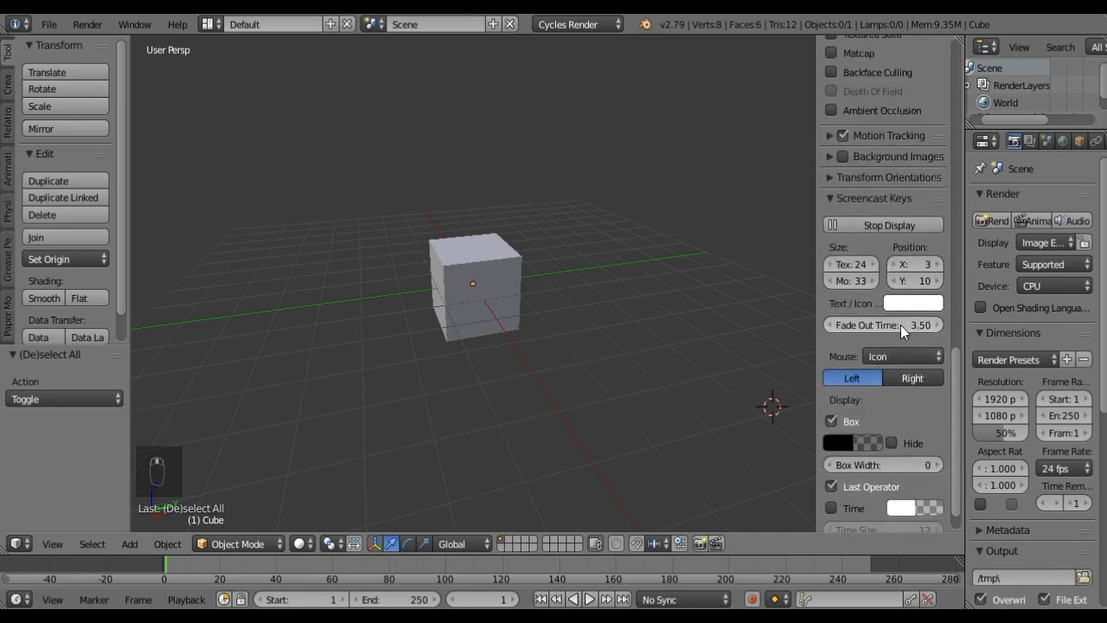
{"action": "scroll", "coordinate": [901, 325], "scroll_direction": "up", "scroll_amount": 3}
{"action": "left_click", "coordinate": [826, 302]}
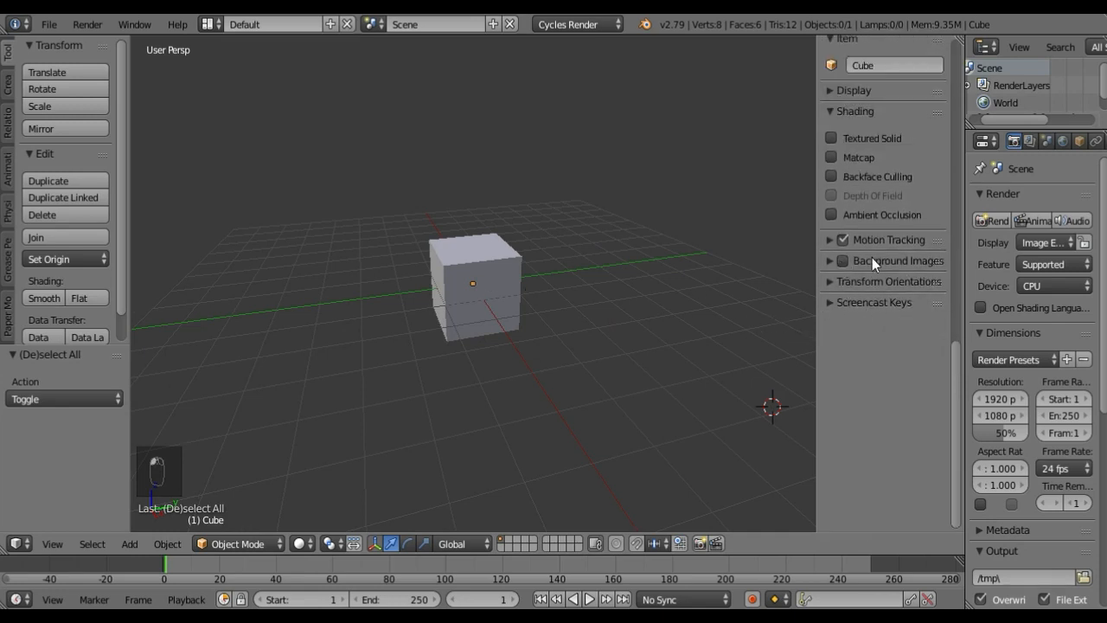
{"action": "left_click", "coordinate": [829, 260]}
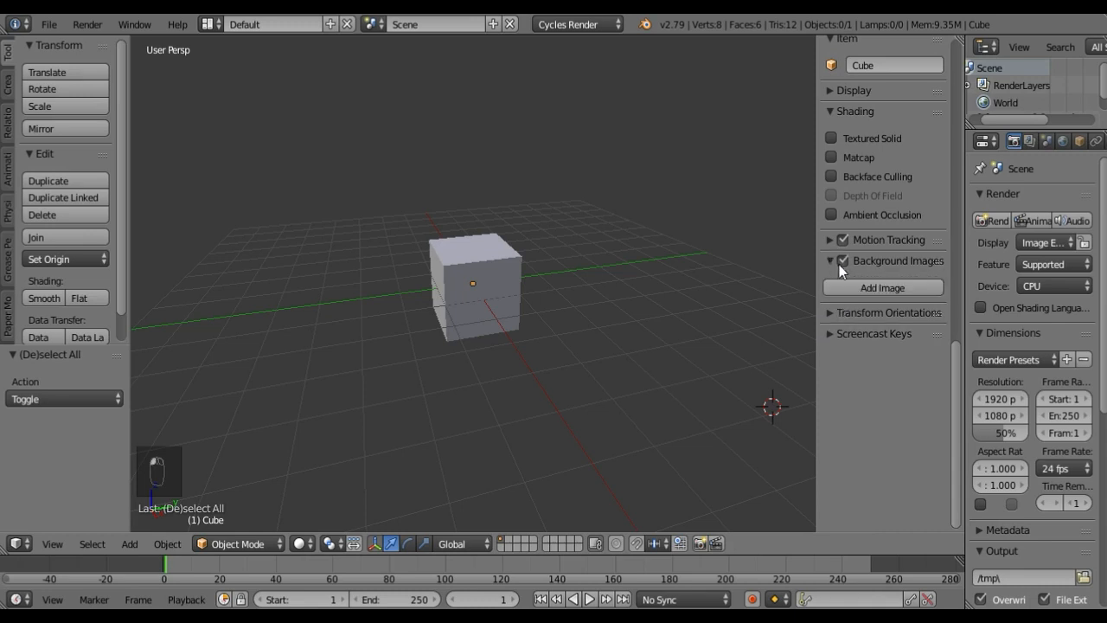
Step: Add four empty background image slots and collapse each of them
{"action": "left_click", "coordinate": [868, 288]}
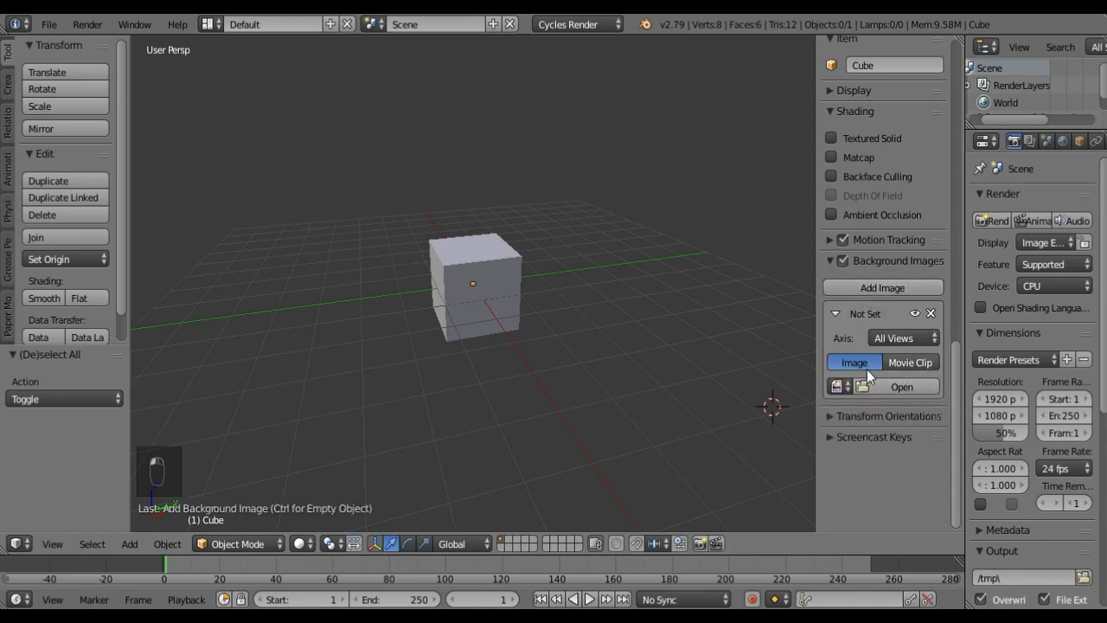
{"action": "left_click", "coordinate": [835, 313]}
{"action": "left_click", "coordinate": [886, 287]}
{"action": "left_click", "coordinate": [887, 288]}
{"action": "left_click", "coordinate": [886, 287]}
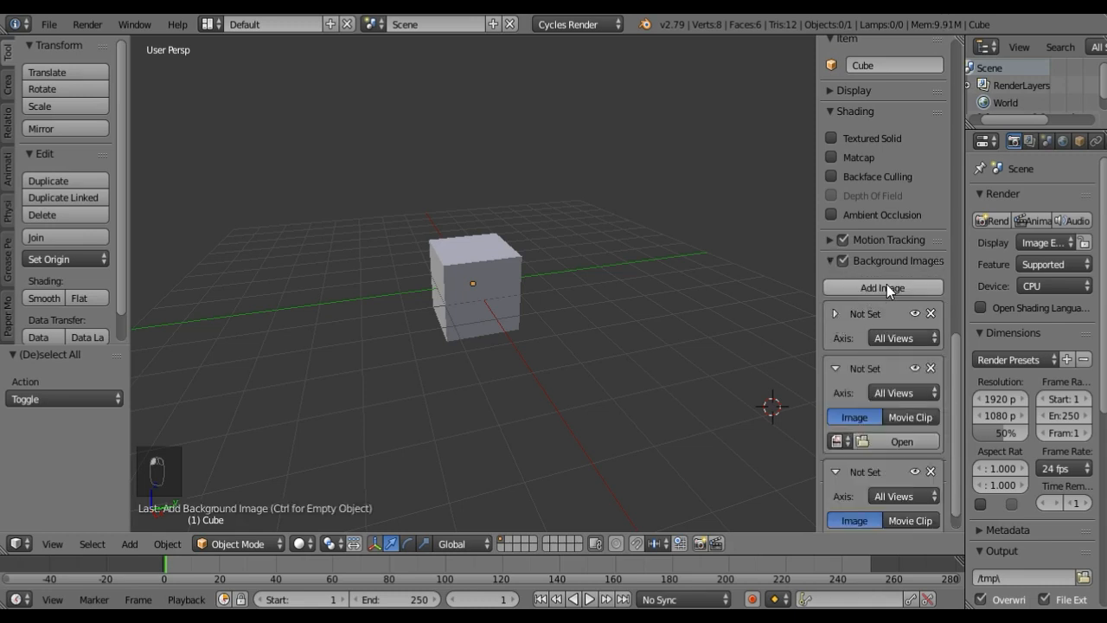
{"action": "left_click", "coordinate": [836, 368]}
{"action": "left_click", "coordinate": [836, 423]}
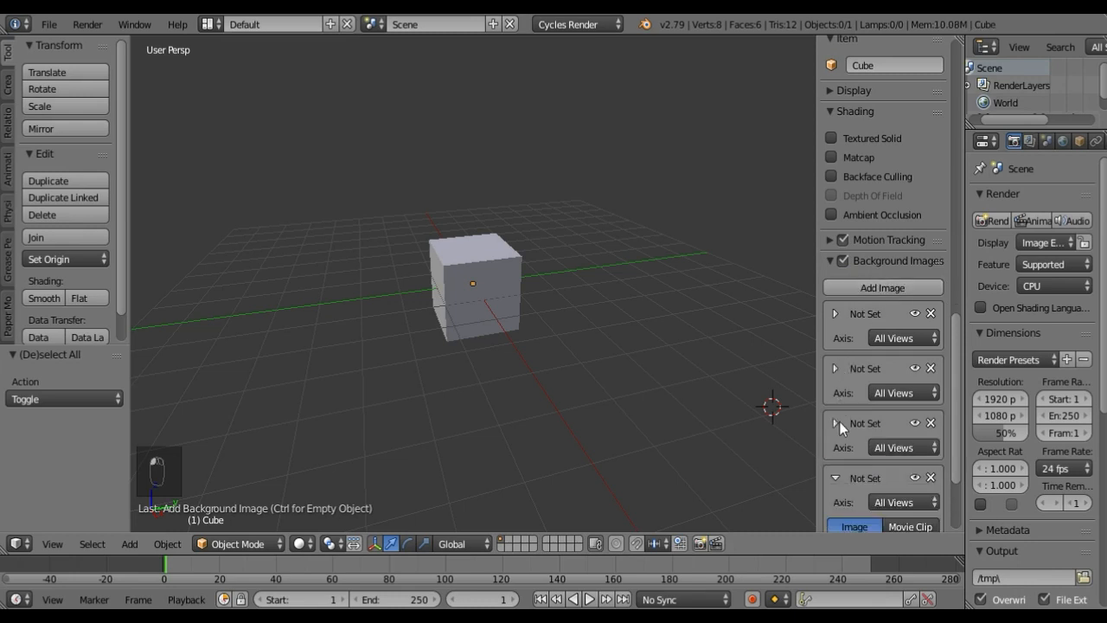
{"action": "left_click", "coordinate": [835, 477]}
Step: Load the blueprint audi-r8-02 bmp.bmp from the E: drive into the first background image slot, using thumbnails to find it
{"action": "left_click", "coordinate": [836, 314]}
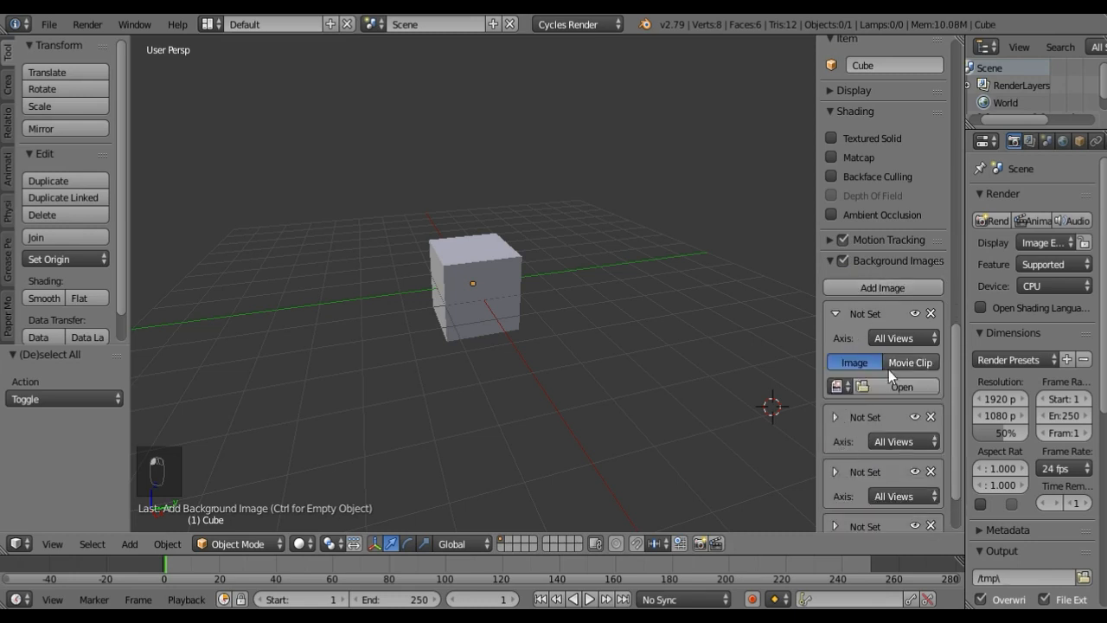
{"action": "left_click", "coordinate": [882, 387]}
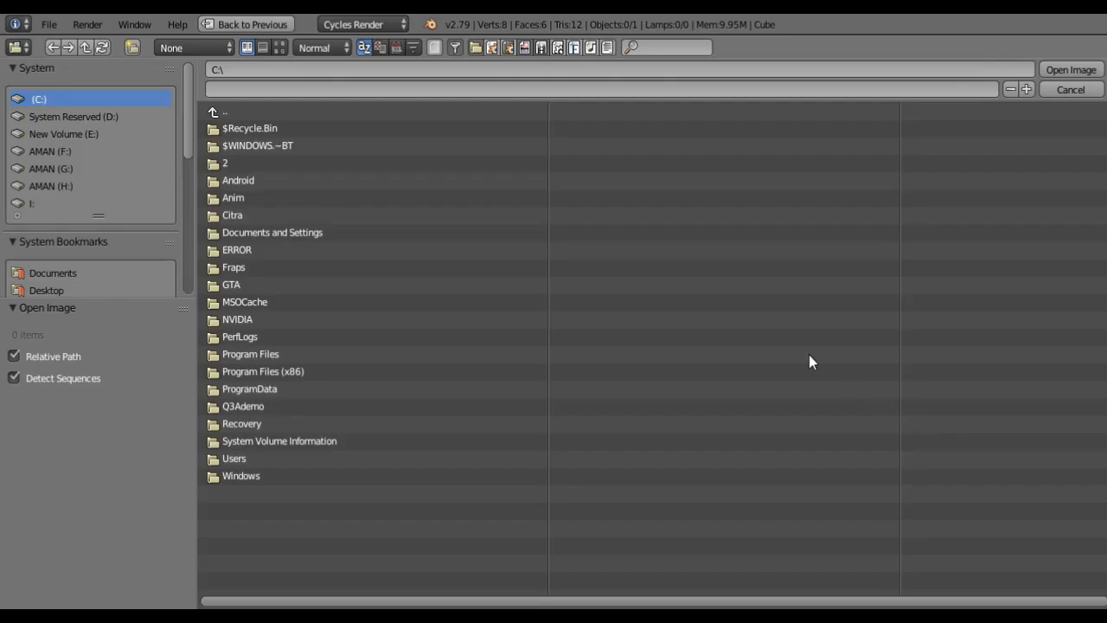
{"action": "left_click", "coordinate": [53, 273]}
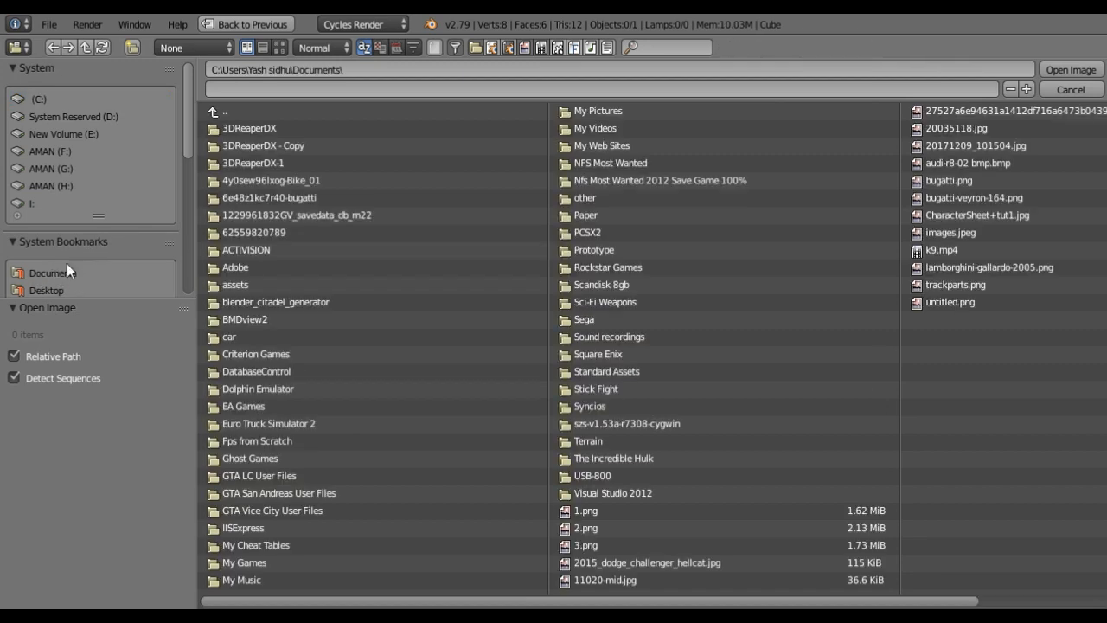
{"action": "left_click", "coordinate": [83, 136]}
{"action": "scroll", "coordinate": [325, 327], "scroll_direction": "down", "scroll_amount": 2}
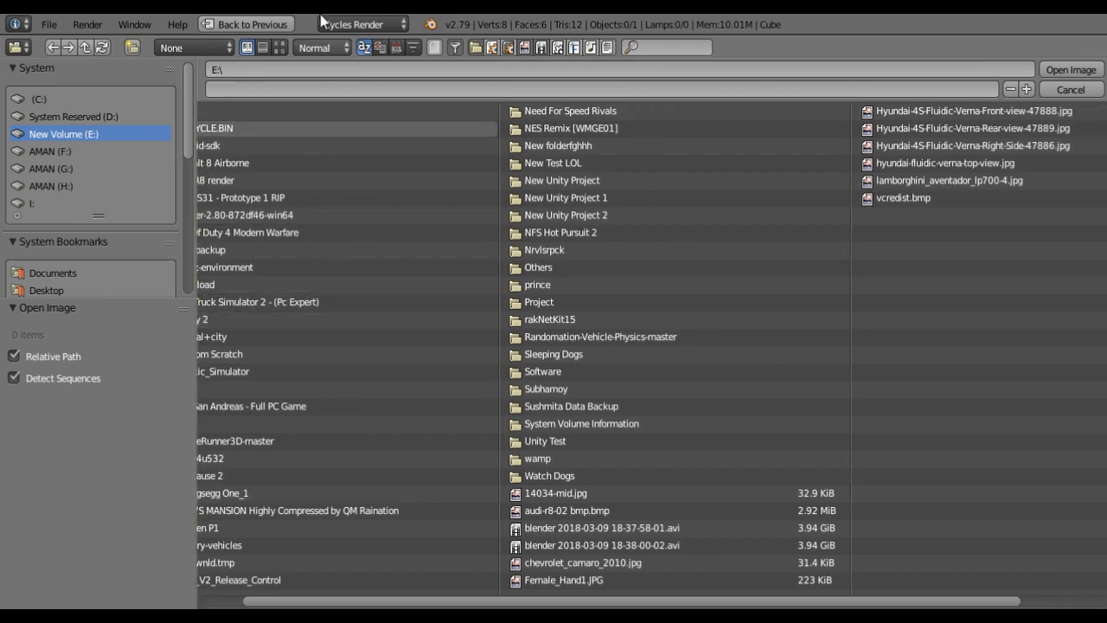
{"action": "left_click", "coordinate": [280, 48]}
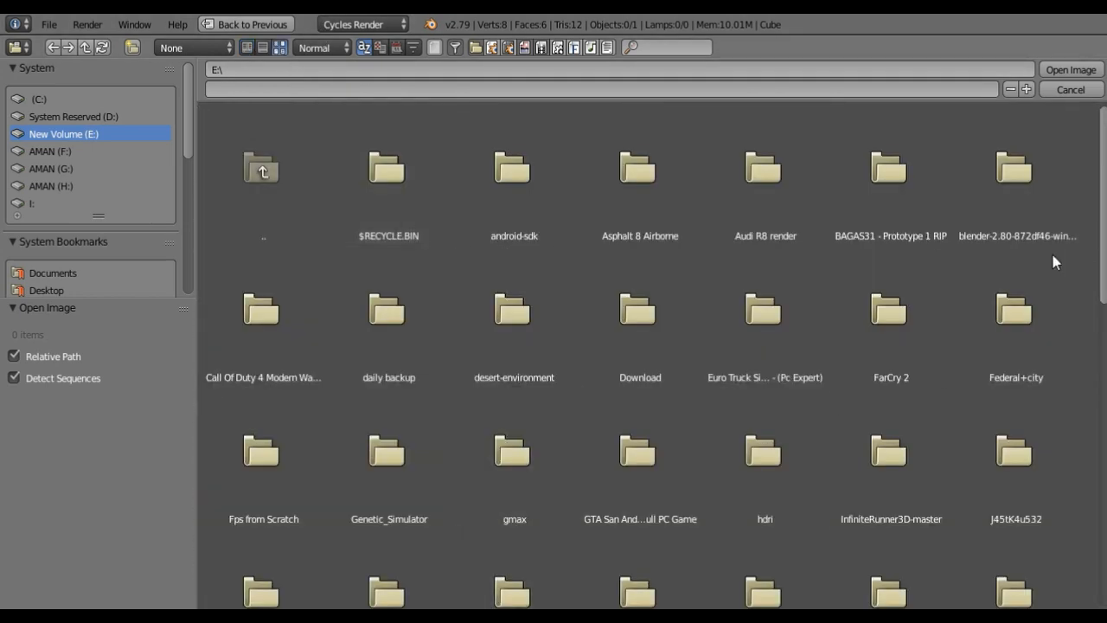
{"action": "scroll", "coordinate": [973, 274], "scroll_direction": "down", "scroll_amount": 10}
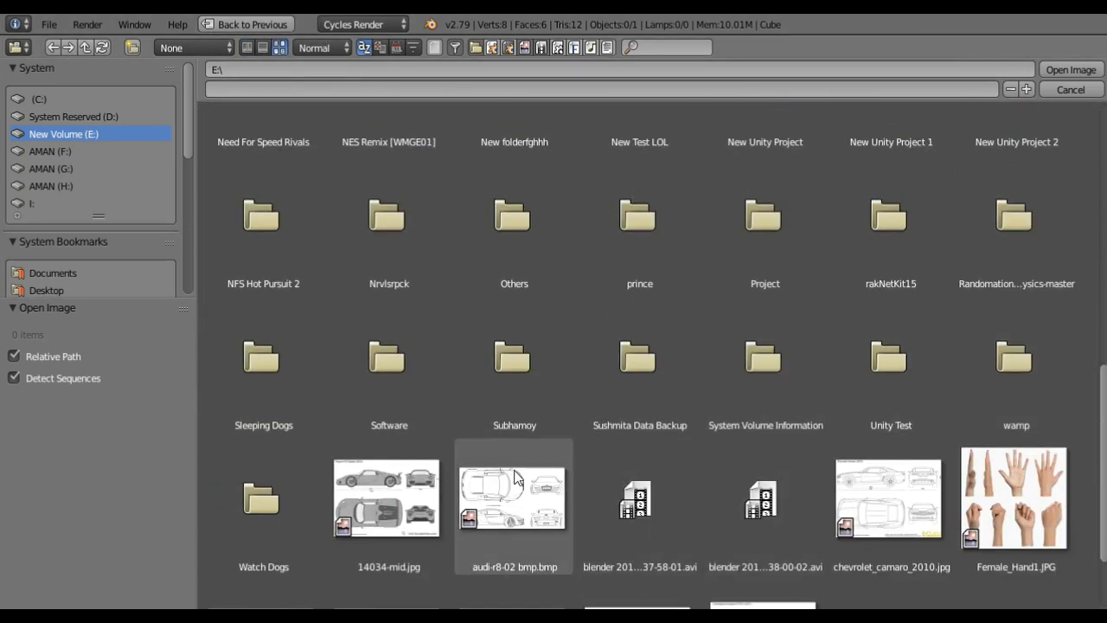
{"action": "double_click", "coordinate": [514, 498]}
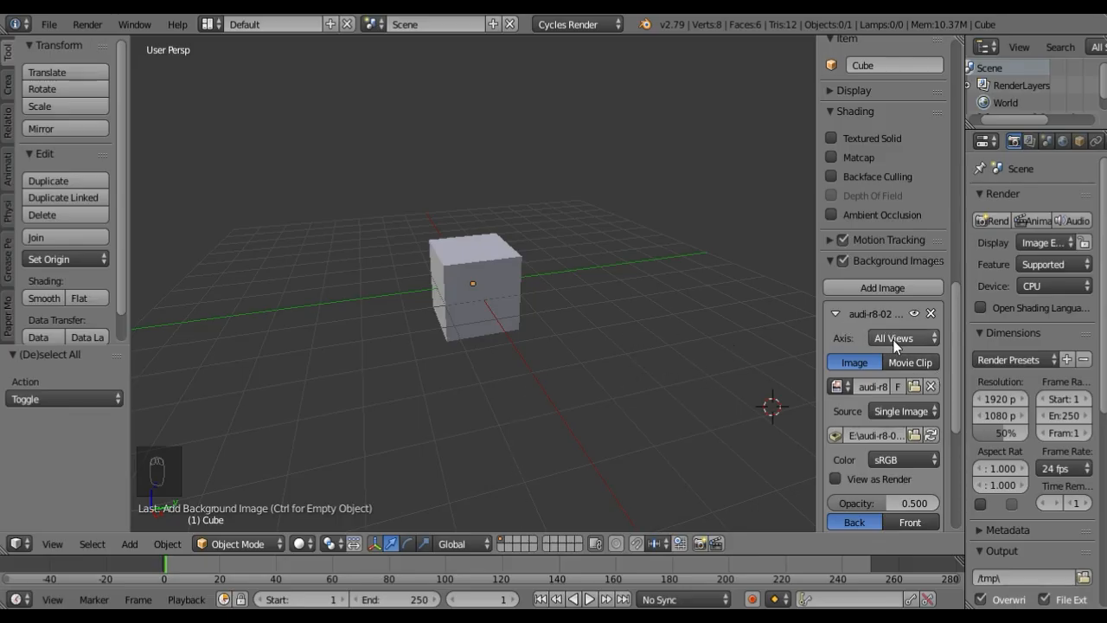
Step: Set the viewport to the right orthographic view so that the car blueprint is displayed
{"action": "key", "text": "KP_3"}
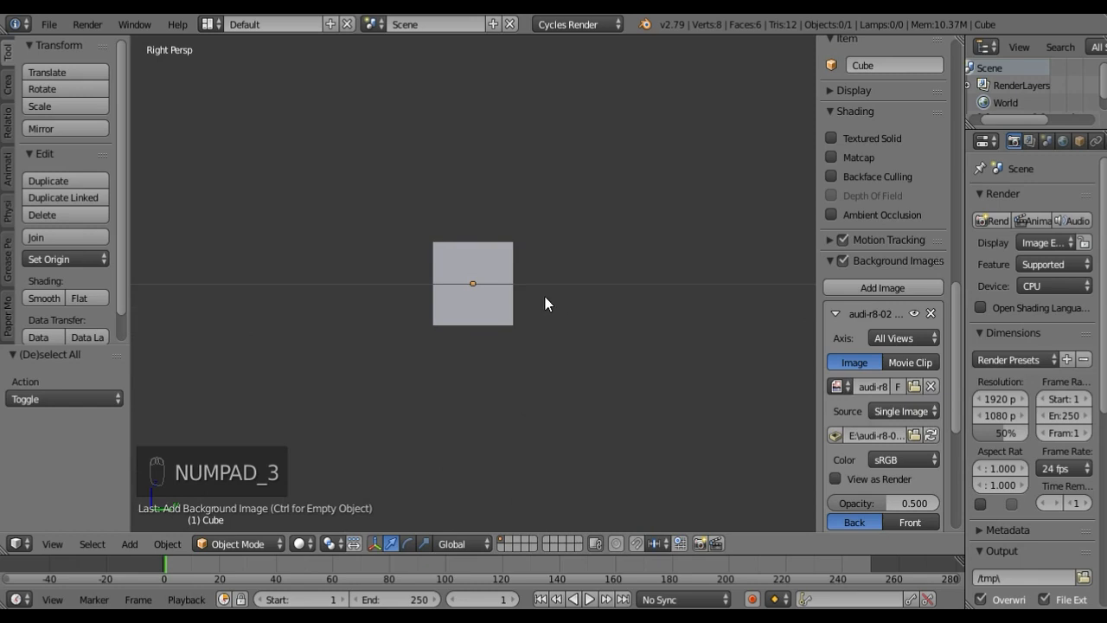
{"action": "key", "text": "KP_5"}
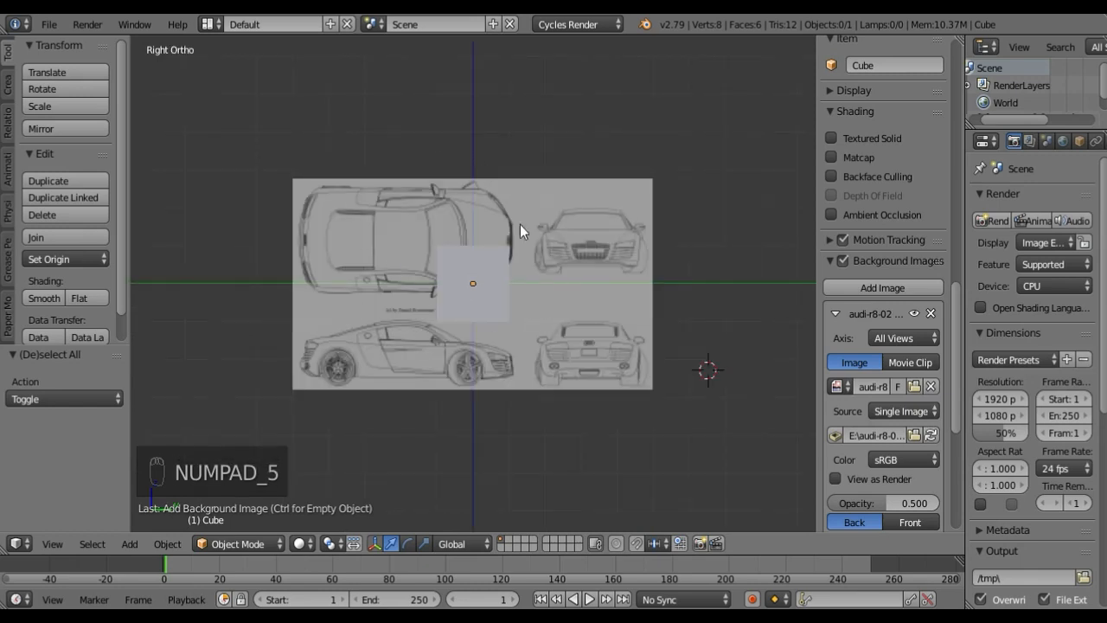
{"action": "scroll", "coordinate": [488, 323], "scroll_direction": "up", "scroll_amount": 4}
{"action": "scroll", "coordinate": [472, 336], "scroll_direction": "down", "scroll_amount": 2}
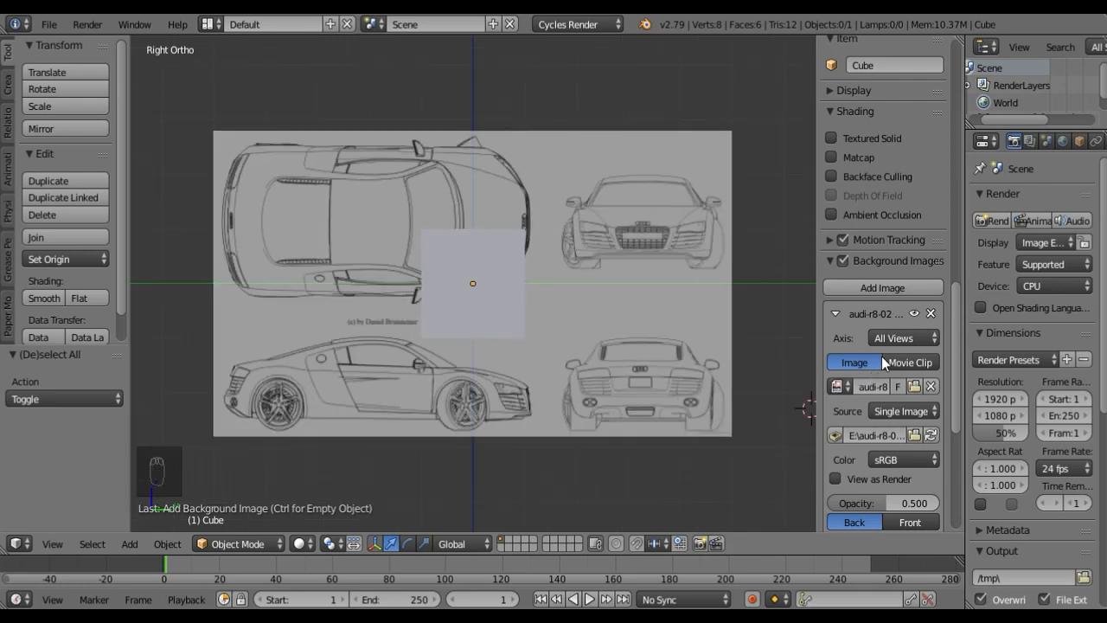
{"action": "scroll", "coordinate": [882, 356], "scroll_direction": "down", "scroll_amount": 3}
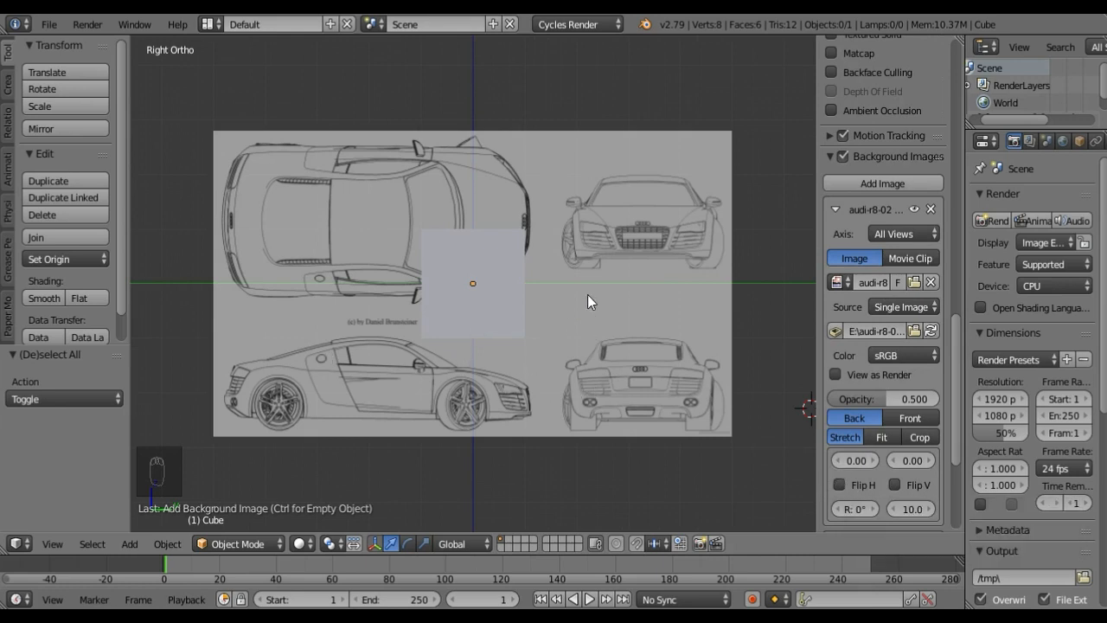
Step: Assign the four background image slots, in order, to the Right, Front, Top and Back axes
{"action": "left_click", "coordinate": [892, 233]}
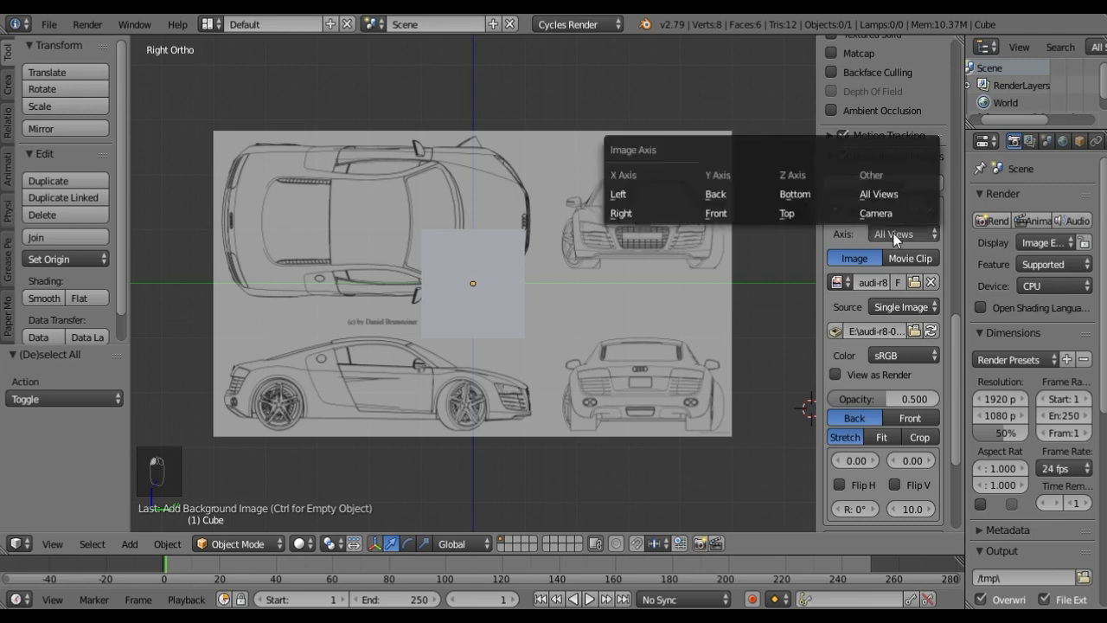
{"action": "left_click", "coordinate": [898, 235]}
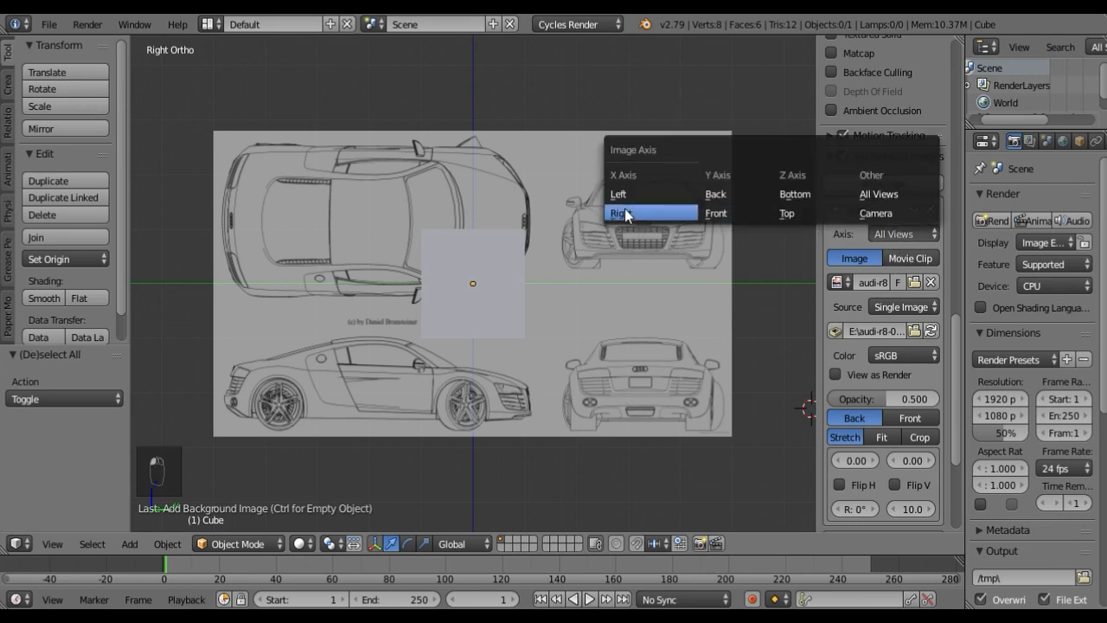
{"action": "left_click", "coordinate": [627, 214]}
{"action": "left_click", "coordinate": [835, 211]}
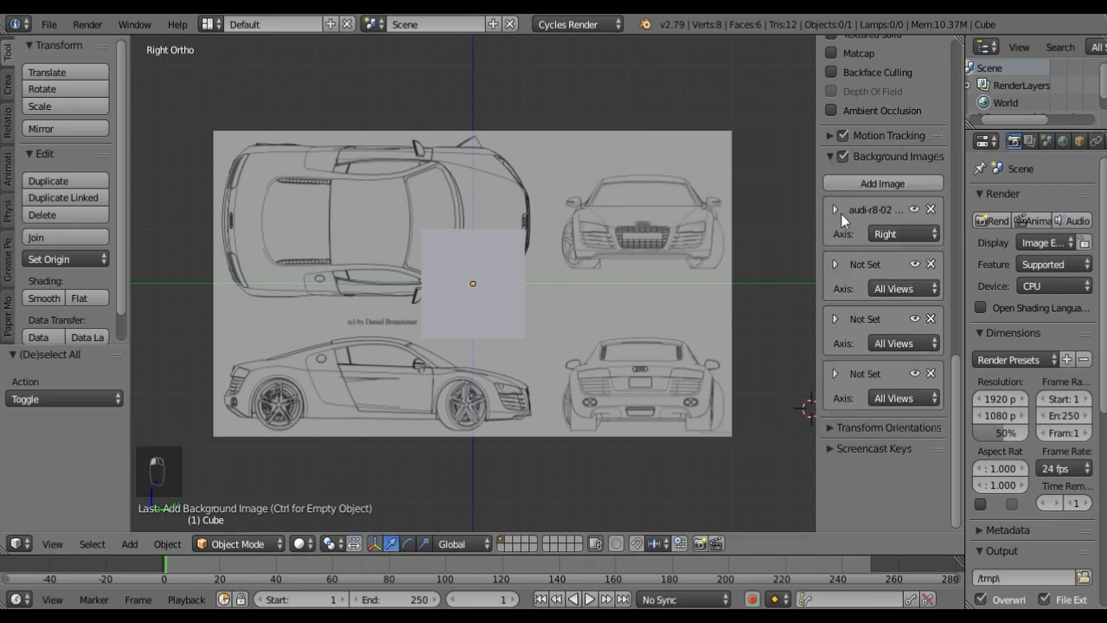
{"action": "left_click", "coordinate": [884, 282]}
{"action": "left_click", "coordinate": [753, 271]}
{"action": "left_click", "coordinate": [904, 343]}
{"action": "left_click", "coordinate": [789, 320]}
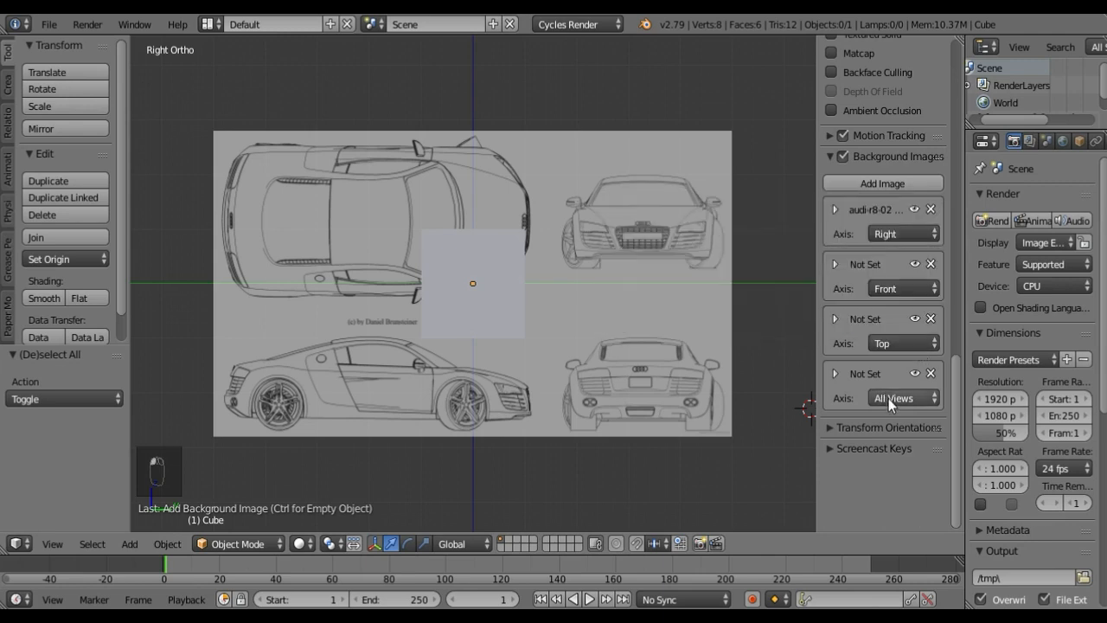
{"action": "left_click", "coordinate": [888, 398]}
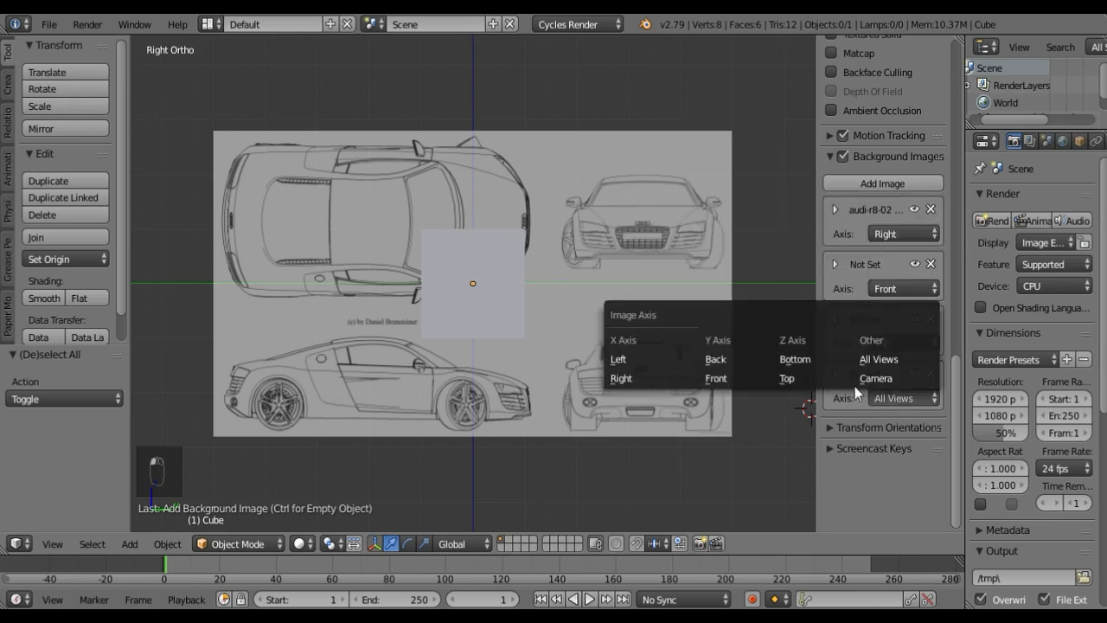
{"action": "left_click", "coordinate": [735, 359]}
Step: Assign the already loaded audi-r8-02 bmp.bmp to the Front background slot and check it in the front view
{"action": "left_click", "coordinate": [842, 265]}
{"action": "left_click", "coordinate": [839, 339]}
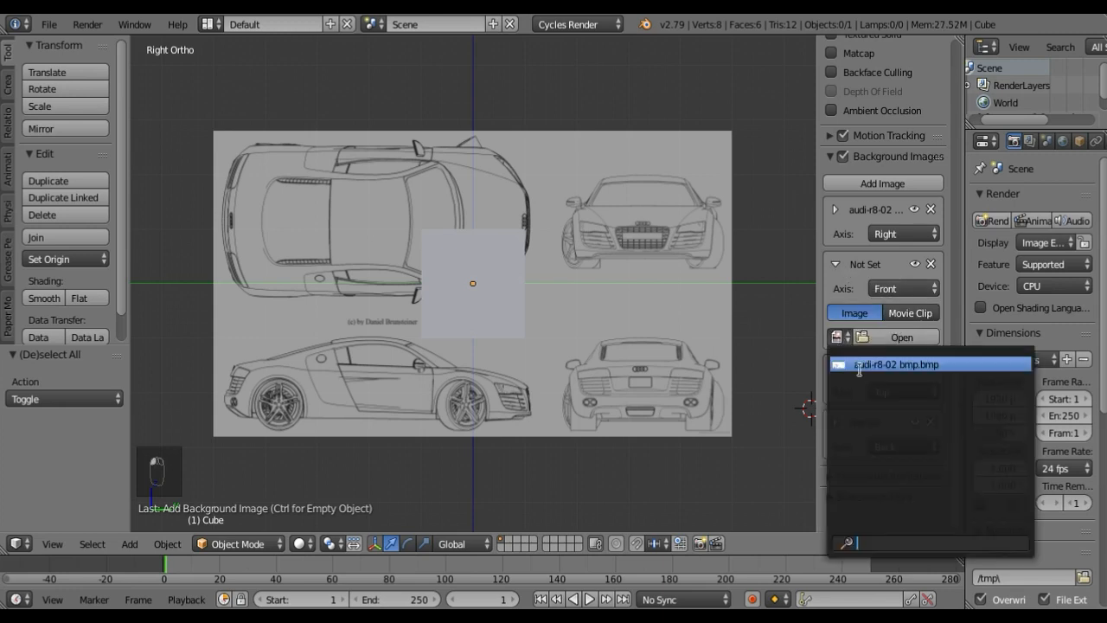
{"action": "left_click", "coordinate": [865, 366]}
{"action": "key", "text": "KP_1"}
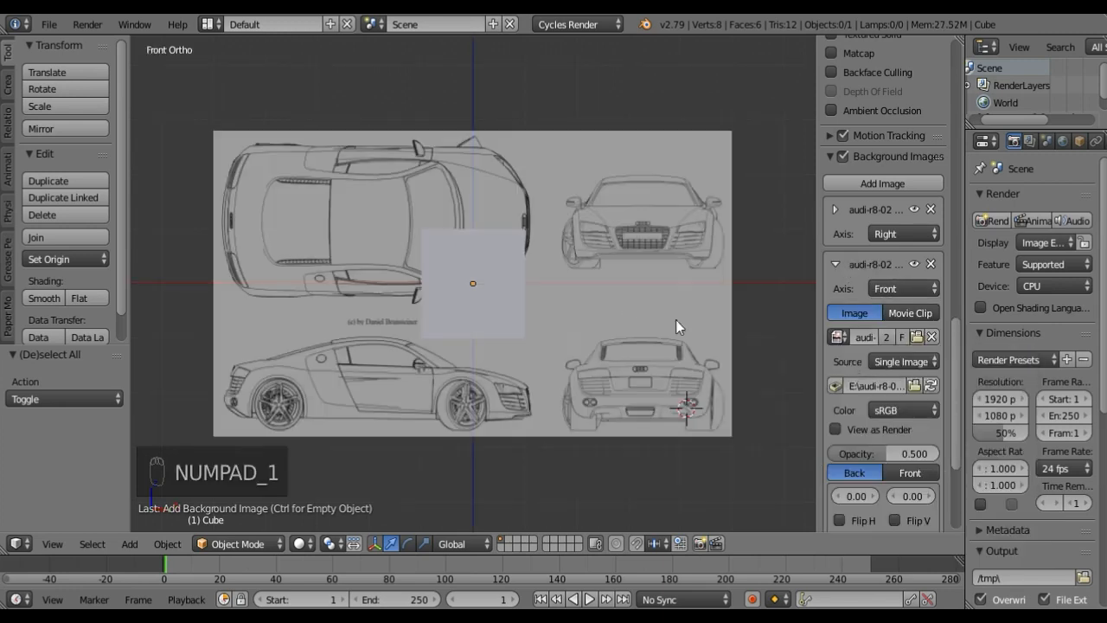
{"action": "left_click", "coordinate": [833, 265]}
Step: Assign the loaded audi-r8-02 bmp.bmp to the Top background slot and collapse the slot
{"action": "left_click", "coordinate": [834, 319]}
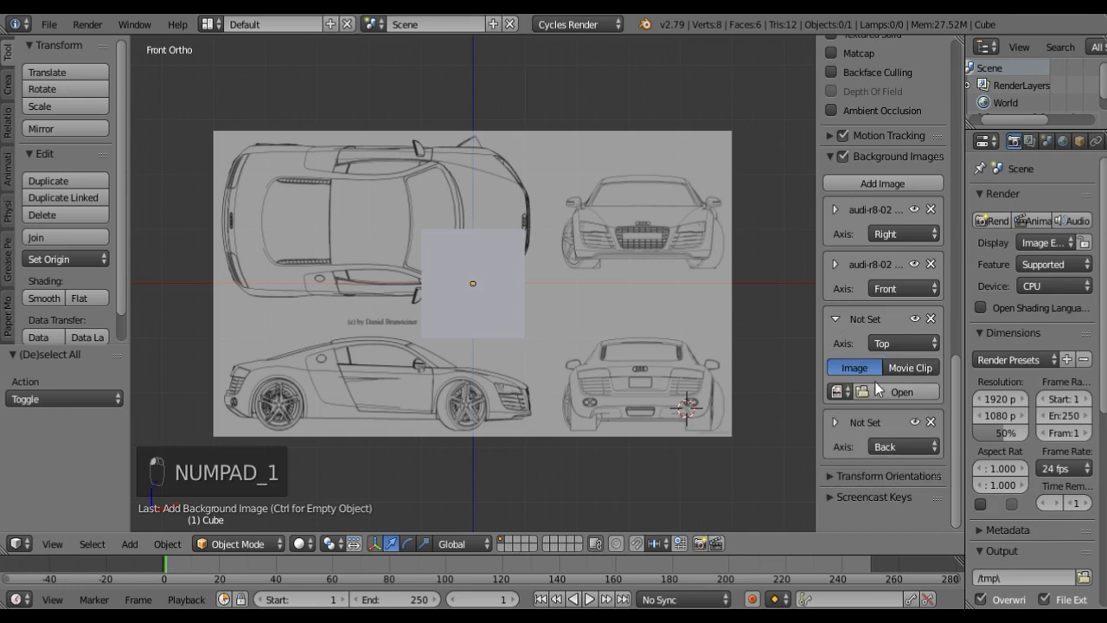
{"action": "left_click", "coordinate": [835, 392]}
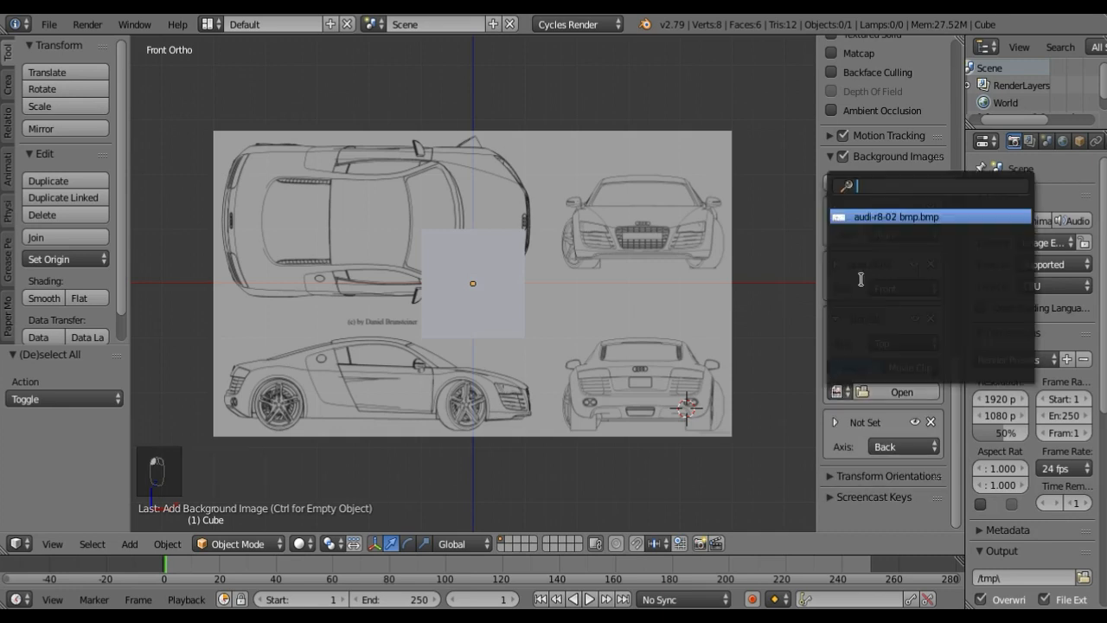
{"action": "left_click", "coordinate": [869, 218]}
{"action": "left_click", "coordinate": [834, 319]}
Step: Assign the loaded audi-r8-02 bmp.bmp to the Back background slot, collapse it and return to the right view
{"action": "left_click", "coordinate": [834, 374]}
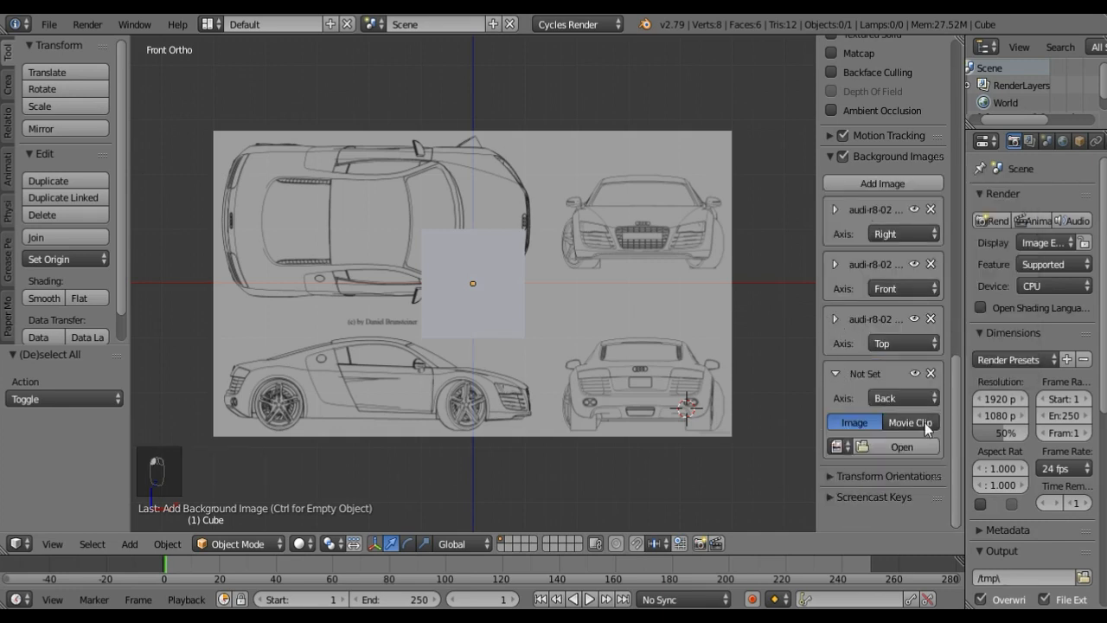
{"action": "left_click", "coordinate": [846, 446]}
{"action": "left_click", "coordinate": [891, 272]}
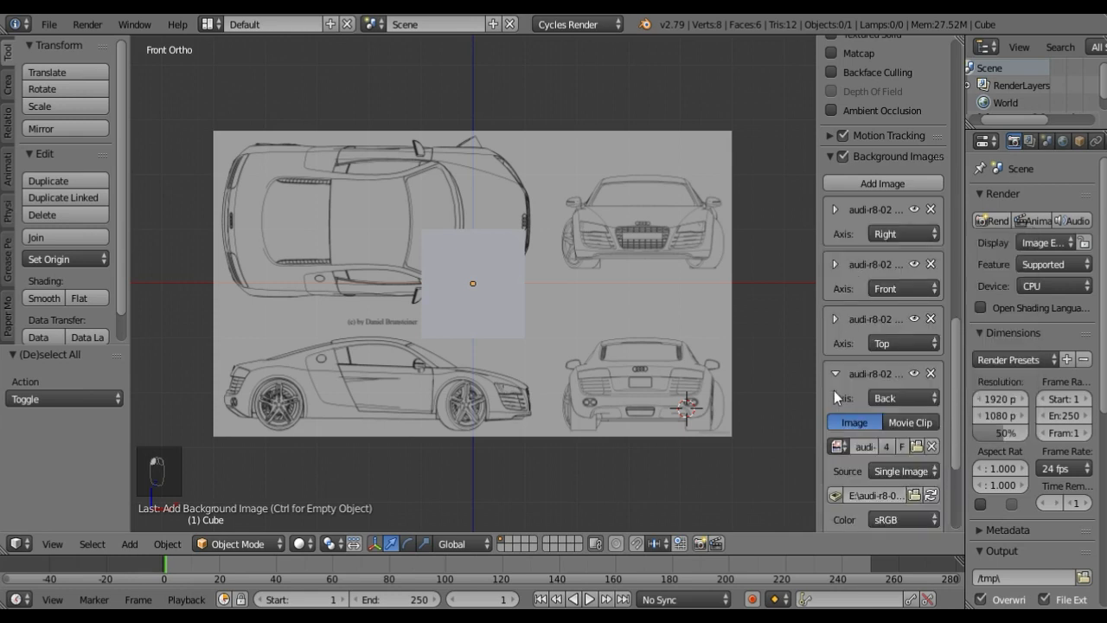
{"action": "left_click", "coordinate": [834, 373]}
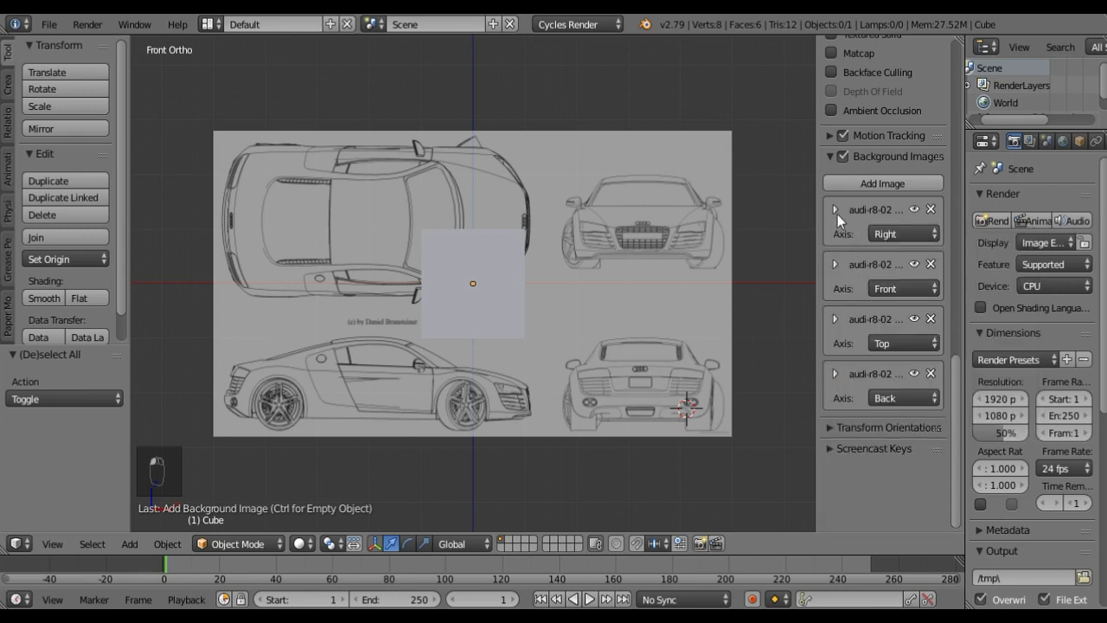
{"action": "key", "text": "KP_3"}
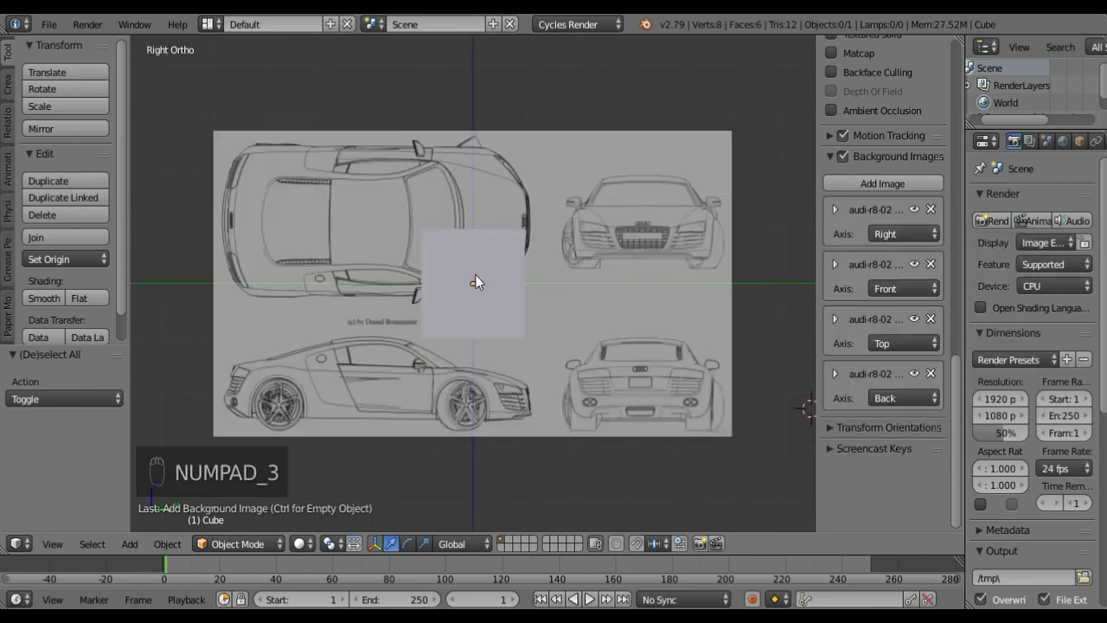
Step: Enter Edit Mode on the cube and check its upper corner vertices in the front view and an orbited view
{"action": "key", "text": "Tab"}
{"action": "right_click", "coordinate": [524, 228]}
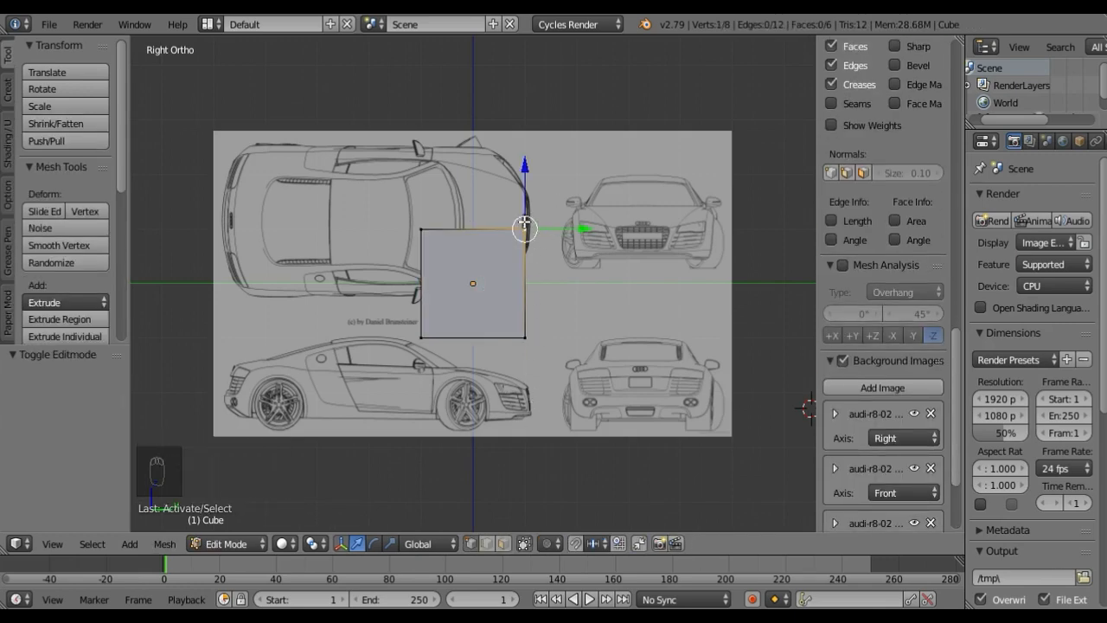
{"action": "key", "text": "KP_1"}
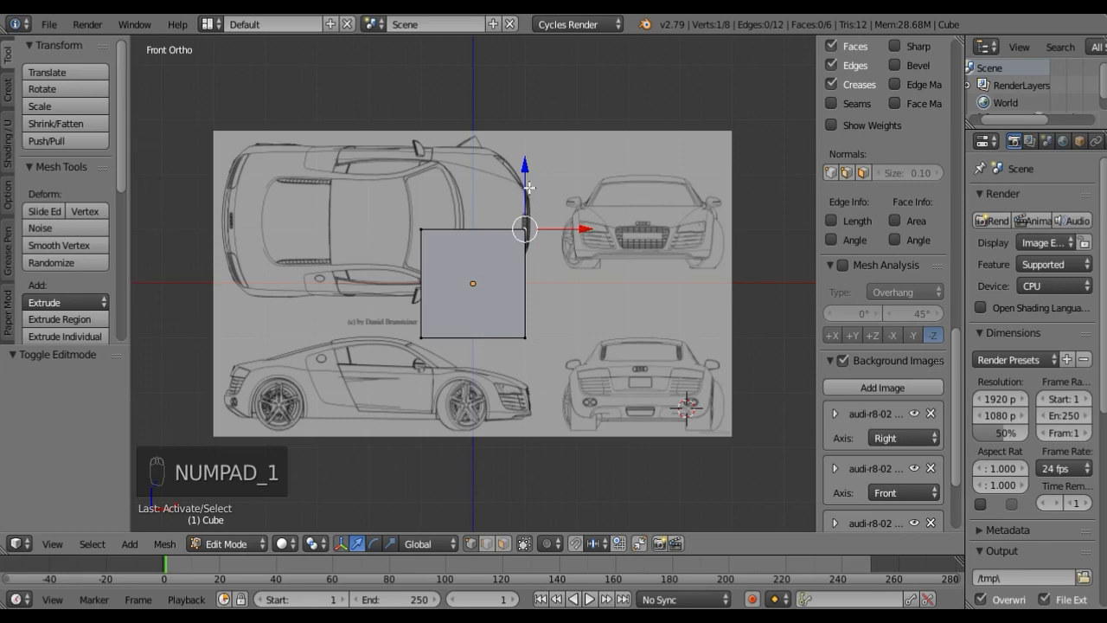
{"action": "key", "text": "grave"}
{"action": "middle_click_drag", "start_coordinate": [525, 207], "coordinate": [533, 252]}
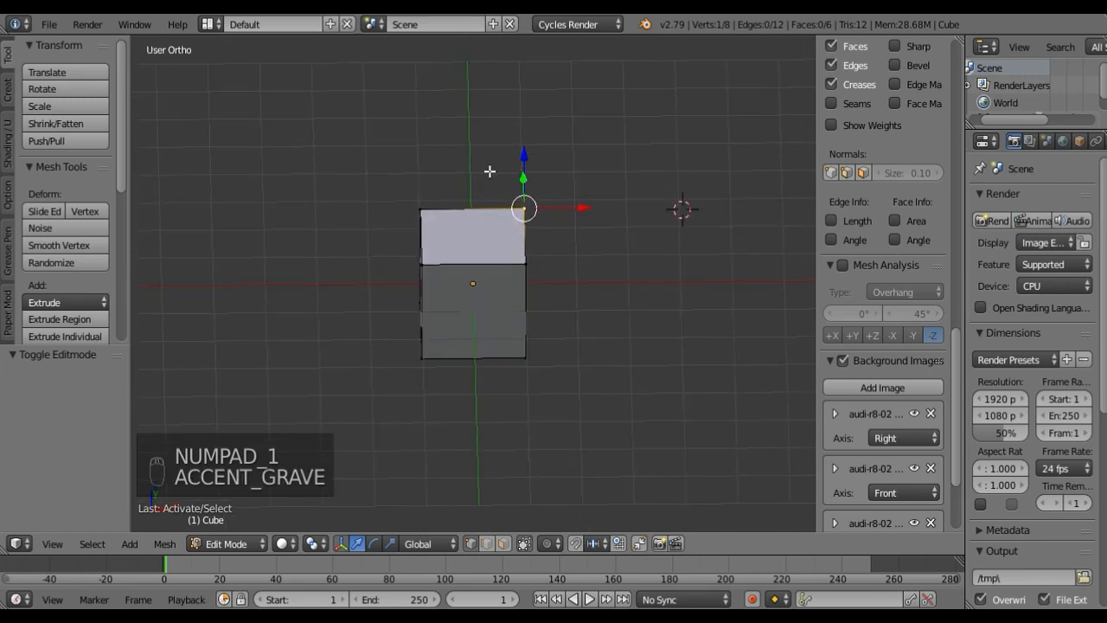
{"action": "key", "text": "KP_1"}
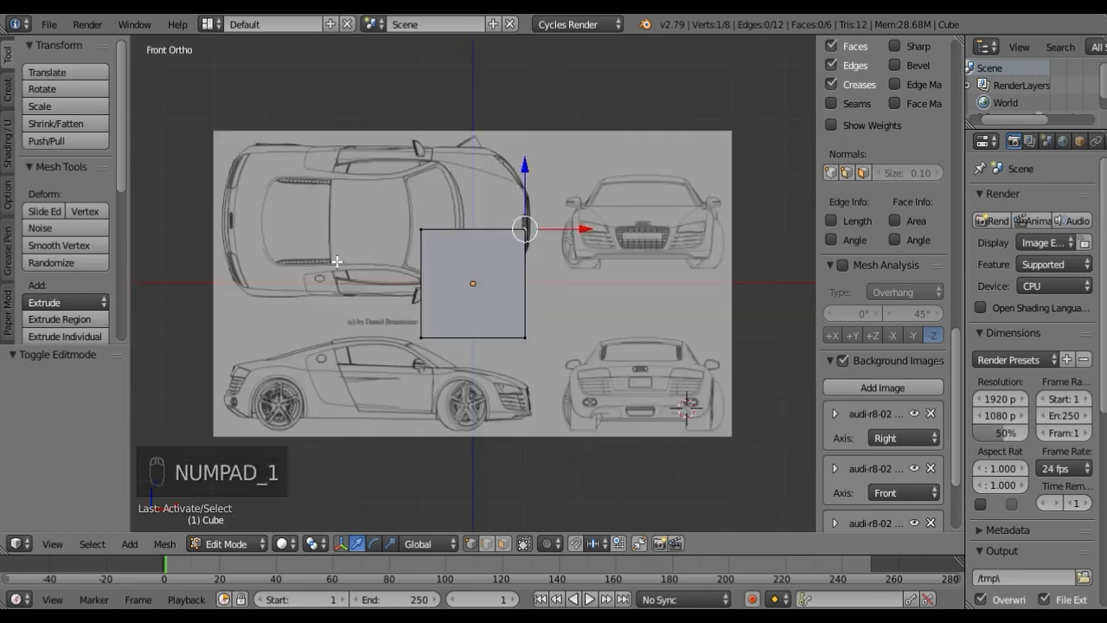
{"action": "right_click", "coordinate": [421, 219]}
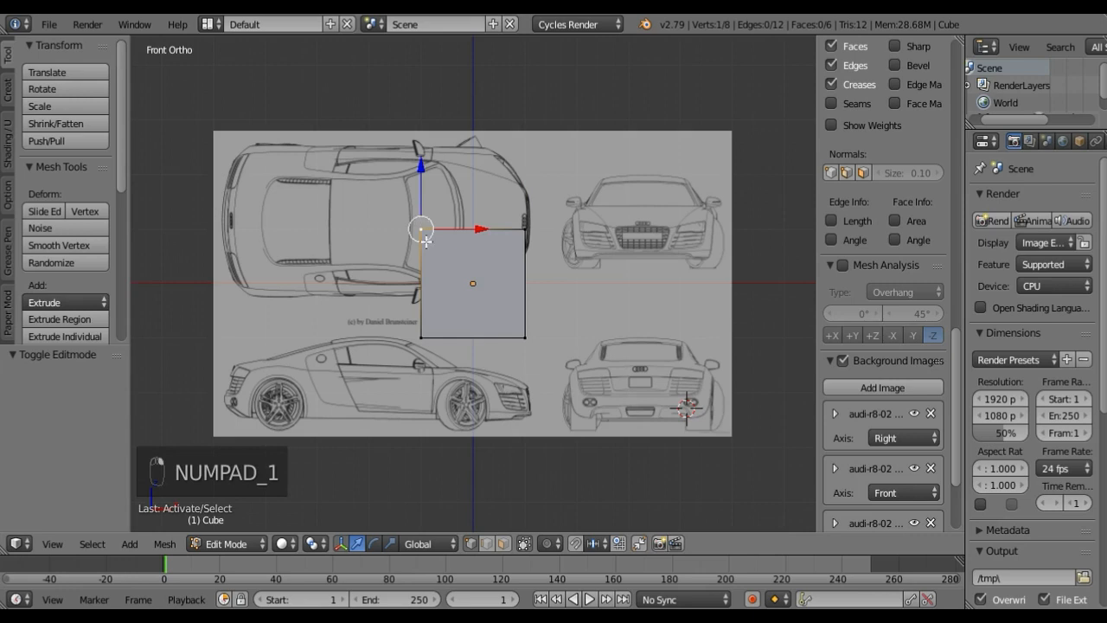
Step: Expand the Right background slot and flip its image horizontally in the right view
{"action": "key", "text": "KP_3"}
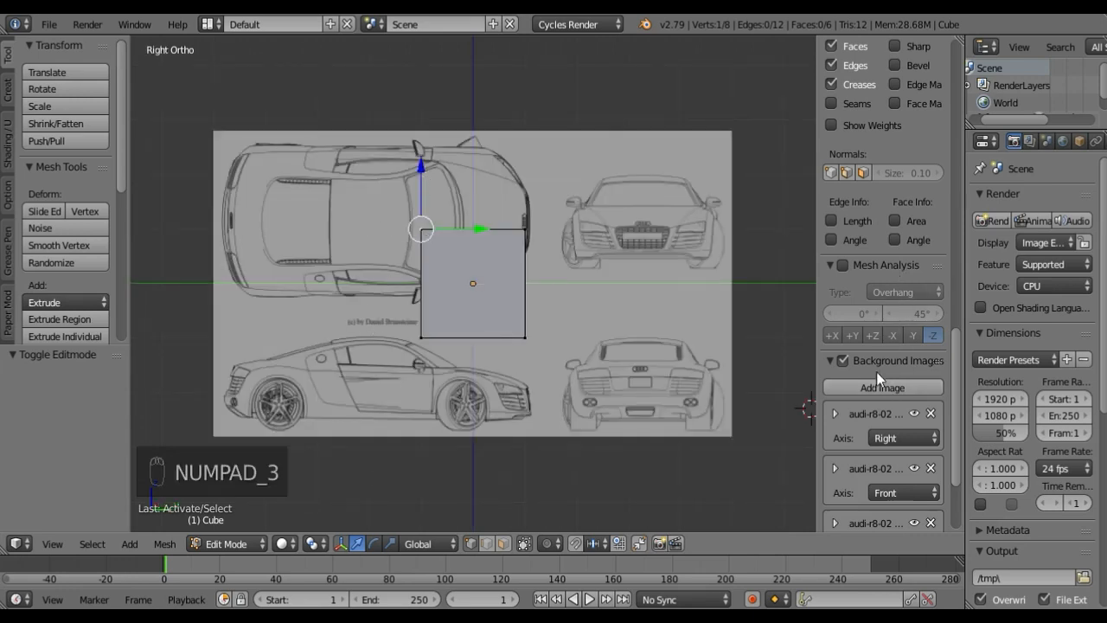
{"action": "scroll", "coordinate": [876, 363], "scroll_direction": "down", "scroll_amount": 4}
{"action": "left_click", "coordinate": [837, 284]}
{"action": "scroll", "coordinate": [865, 264], "scroll_direction": "down", "scroll_amount": 5}
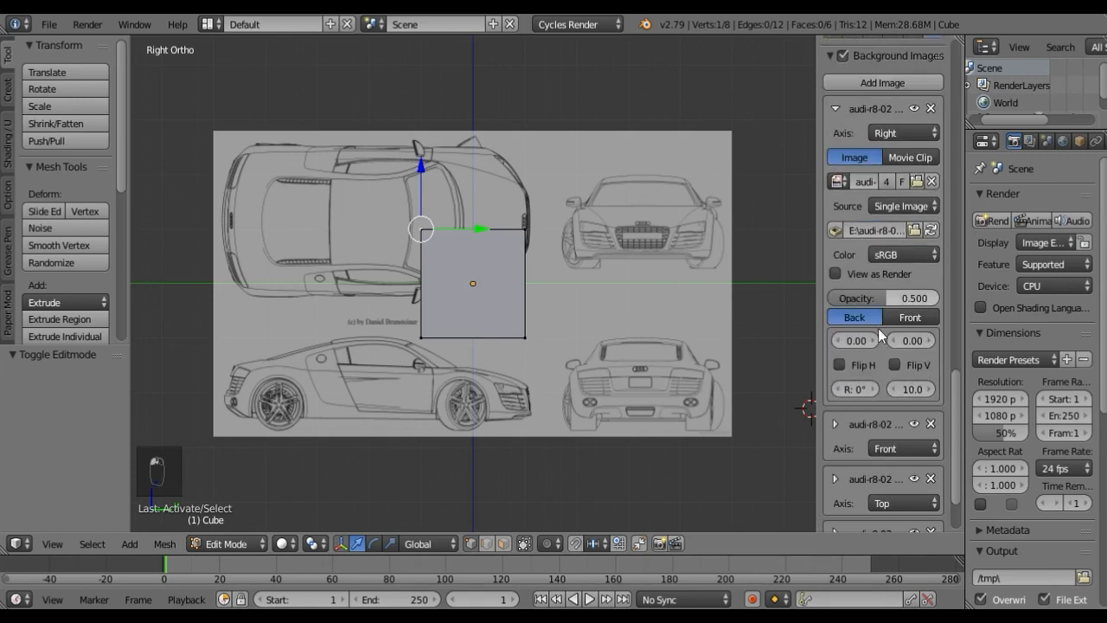
{"action": "left_click", "coordinate": [847, 365]}
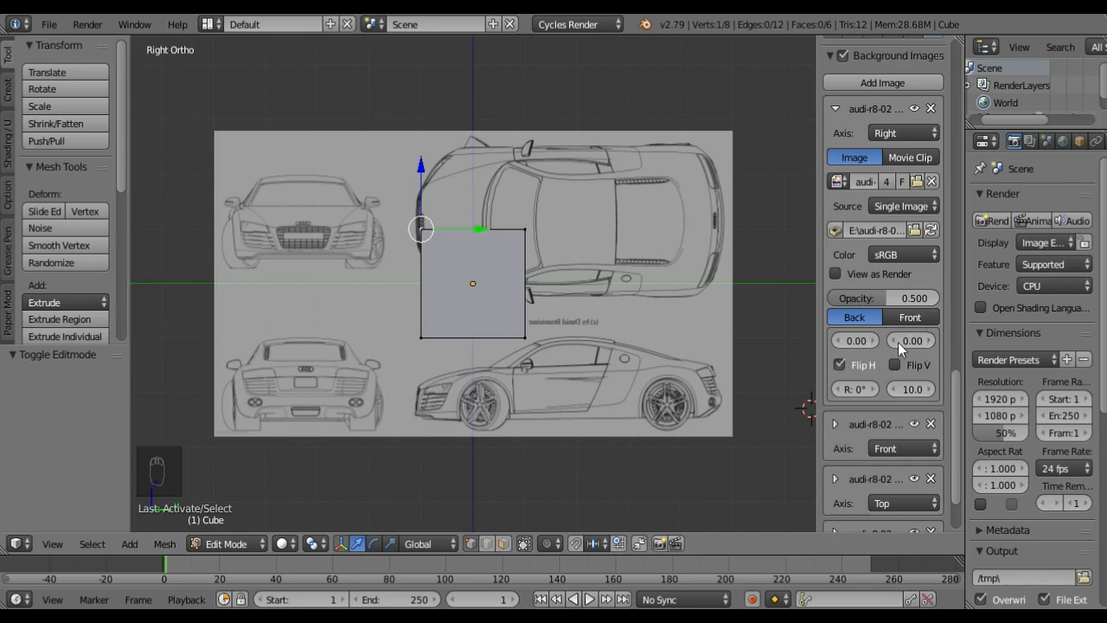
Step: Set the Right background image's vertical offset to 3.00 and show the cube in wireframe
{"action": "left_click", "coordinate": [931, 341]}
{"action": "left_click", "coordinate": [929, 341]}
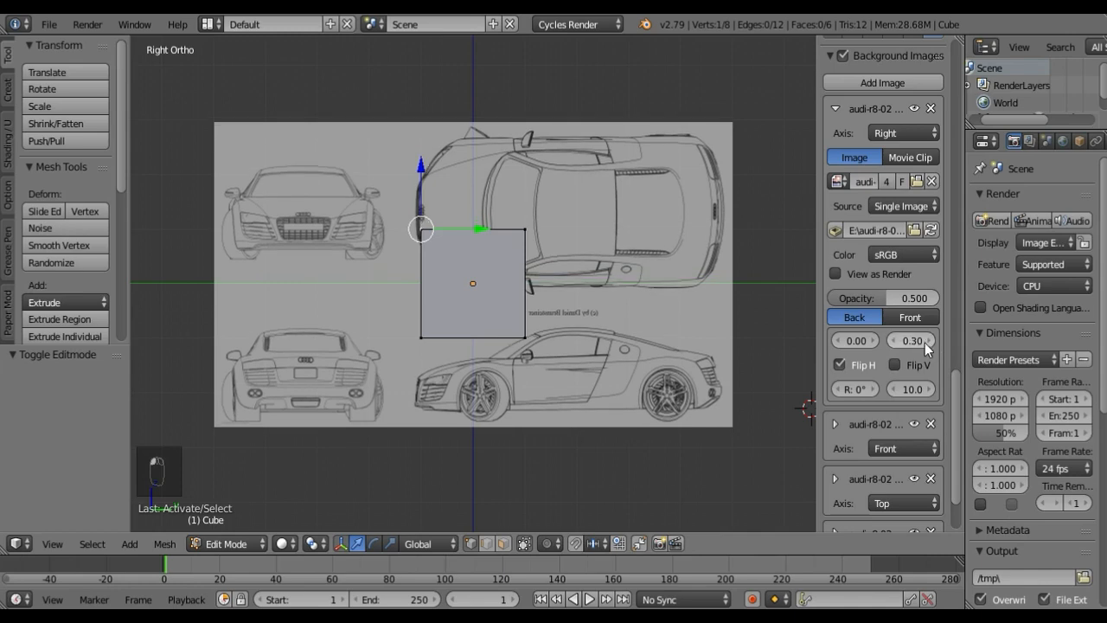
{"action": "left_click_drag", "start_coordinate": [912, 341], "coordinate": [943, 341]}
{"action": "key", "text": "z"}
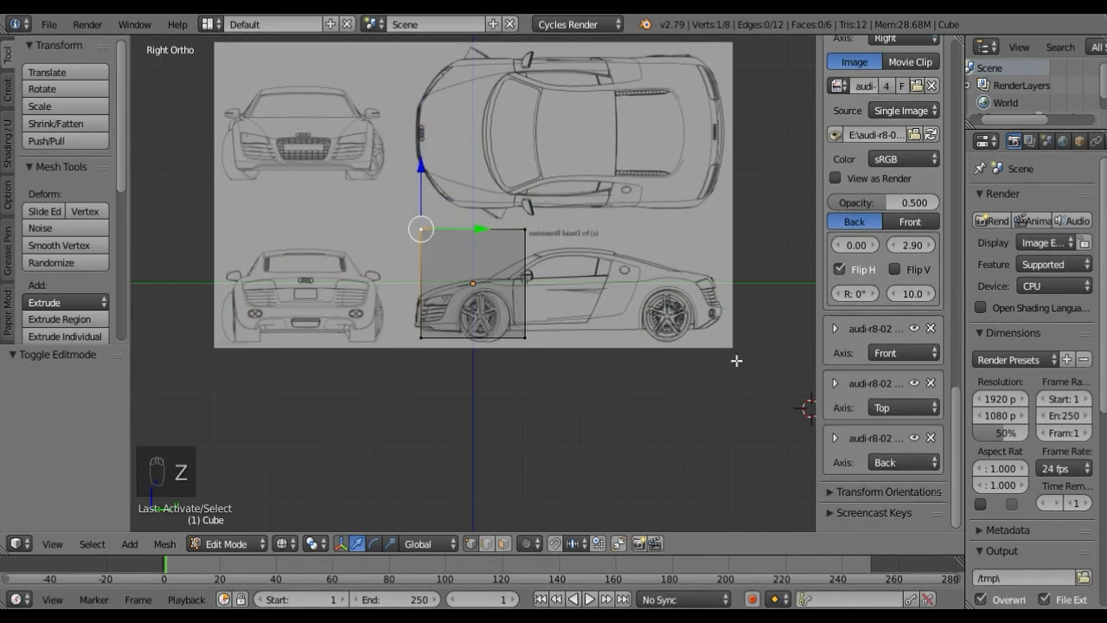
{"action": "left_click", "coordinate": [928, 246]}
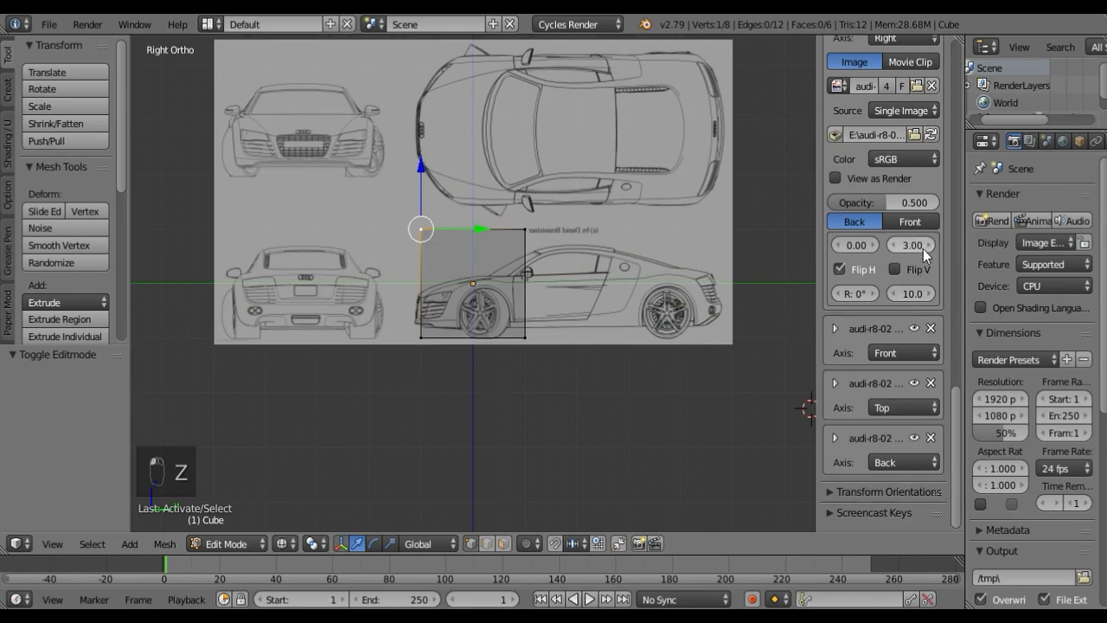
Step: Select the cube's four front-end vertices and move them about -0.122 along Y to the side-view car's nose
{"action": "scroll", "coordinate": [536, 362], "scroll_direction": "up", "scroll_amount": 5}
{"action": "scroll", "coordinate": [536, 362], "scroll_direction": "down", "scroll_amount": 2}
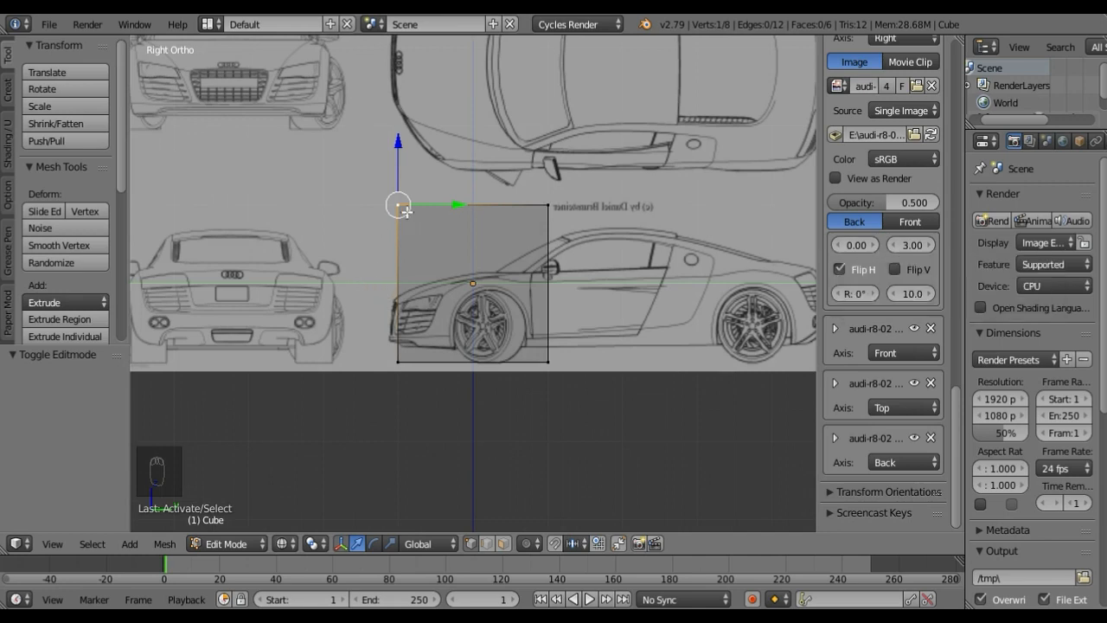
{"action": "key", "text": "c"}
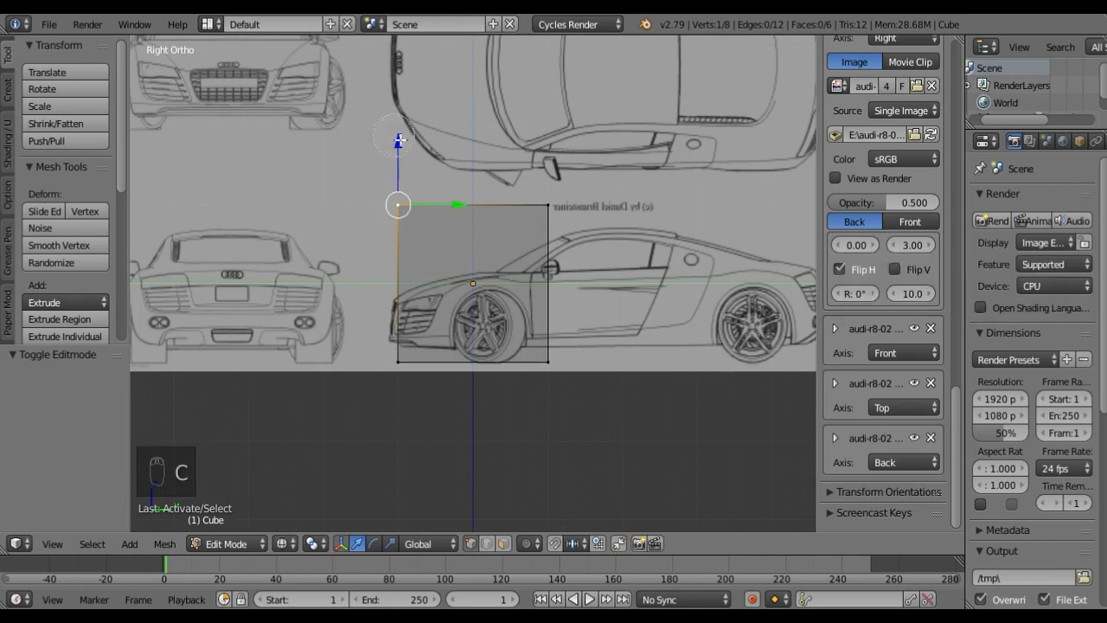
{"action": "left_click", "coordinate": [399, 204]}
{"action": "left_click", "coordinate": [416, 367]}
{"action": "right_click", "coordinate": [416, 370]}
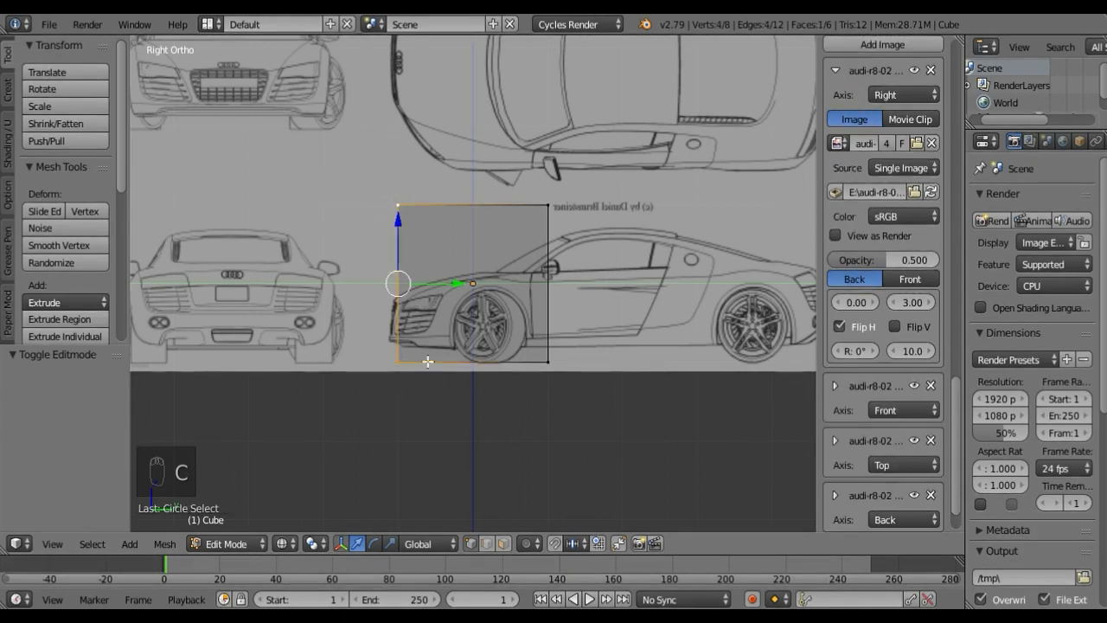
{"action": "left_click_drag", "start_coordinate": [458, 281], "coordinate": [448, 287]}
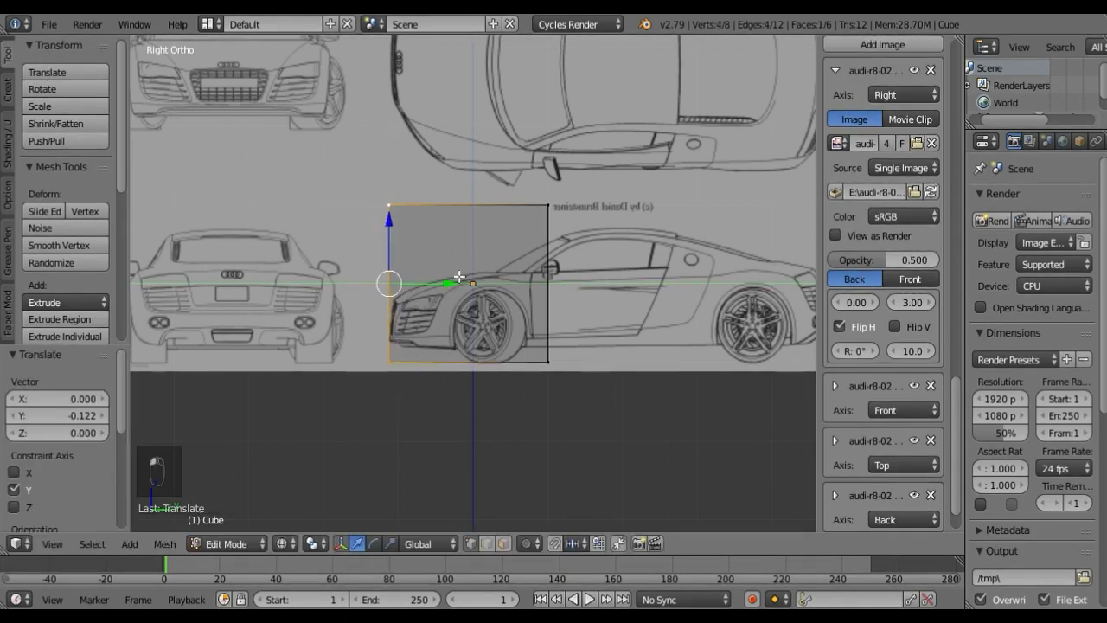
Step: Select the cube's four rear-end vertices and move them about 3.817 along Y to the side-view car's tail
{"action": "right_click", "coordinate": [549, 205]}
{"action": "key", "text": "c"}
{"action": "left_click_drag", "start_coordinate": [551, 173], "coordinate": [556, 415]}
{"action": "right_click", "coordinate": [556, 415]}
{"action": "scroll", "coordinate": [566, 312], "scroll_direction": "down", "scroll_amount": 2, "text": "shift"}
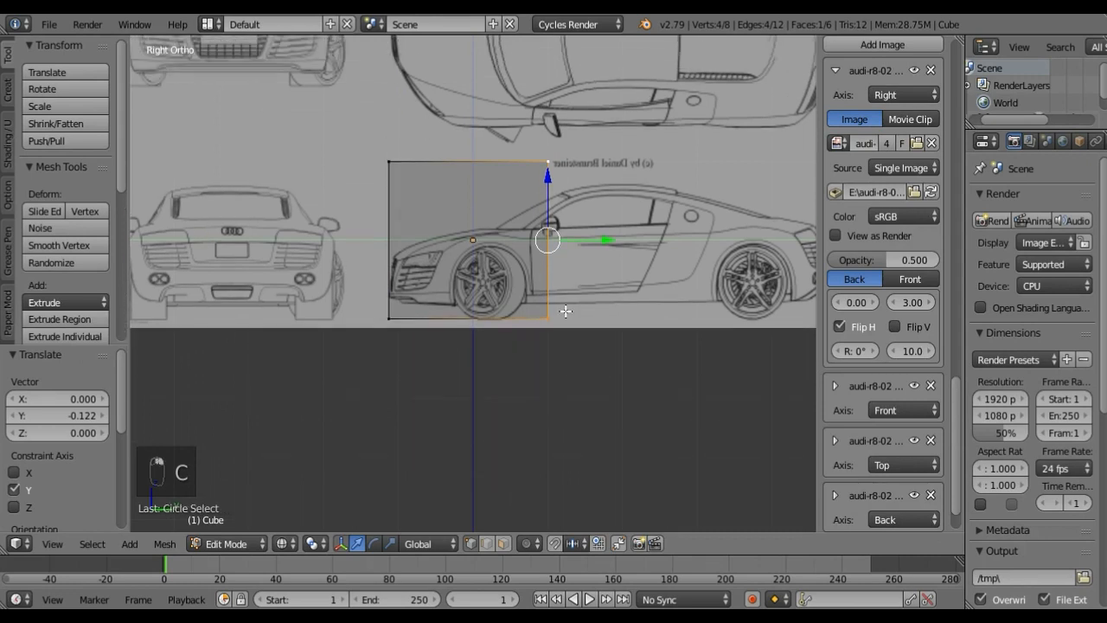
{"action": "scroll", "coordinate": [566, 311], "scroll_direction": "up", "scroll_amount": 4, "text": "ctrl"}
{"action": "scroll", "coordinate": [566, 312], "scroll_direction": "down", "scroll_amount": 2}
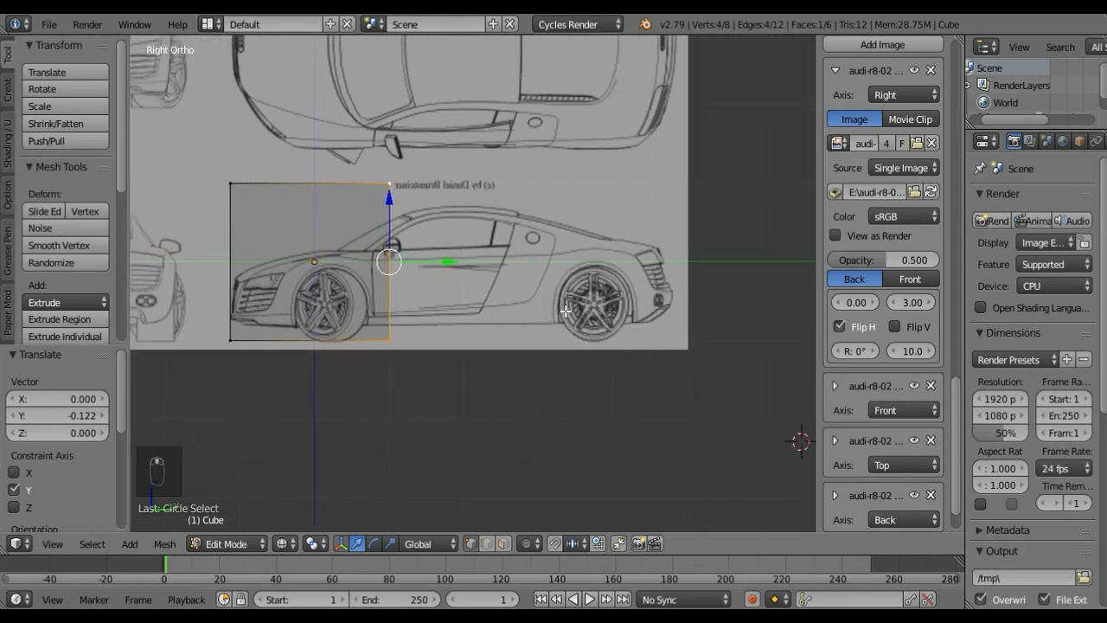
{"action": "left_click_drag", "start_coordinate": [462, 271], "coordinate": [659, 277]}
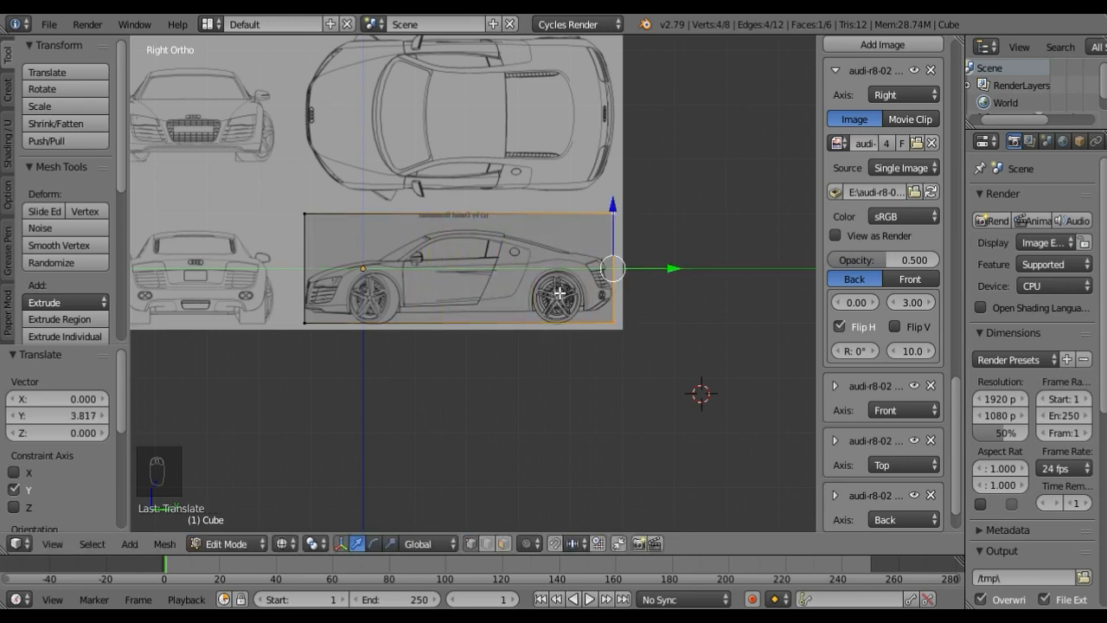
Step: Collapse the Right background slot and, in the front view, offset the Front image to X -3.40 and Y -2.20
{"action": "right_click", "coordinate": [308, 217]}
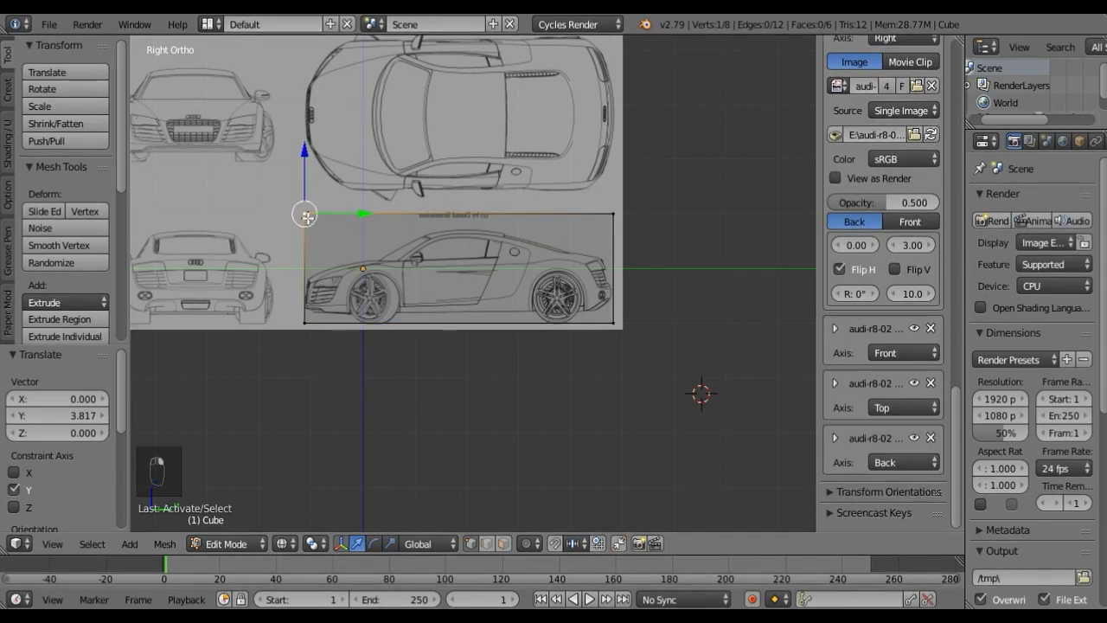
{"action": "key", "text": "KP_1"}
{"action": "key", "text": "grave"}
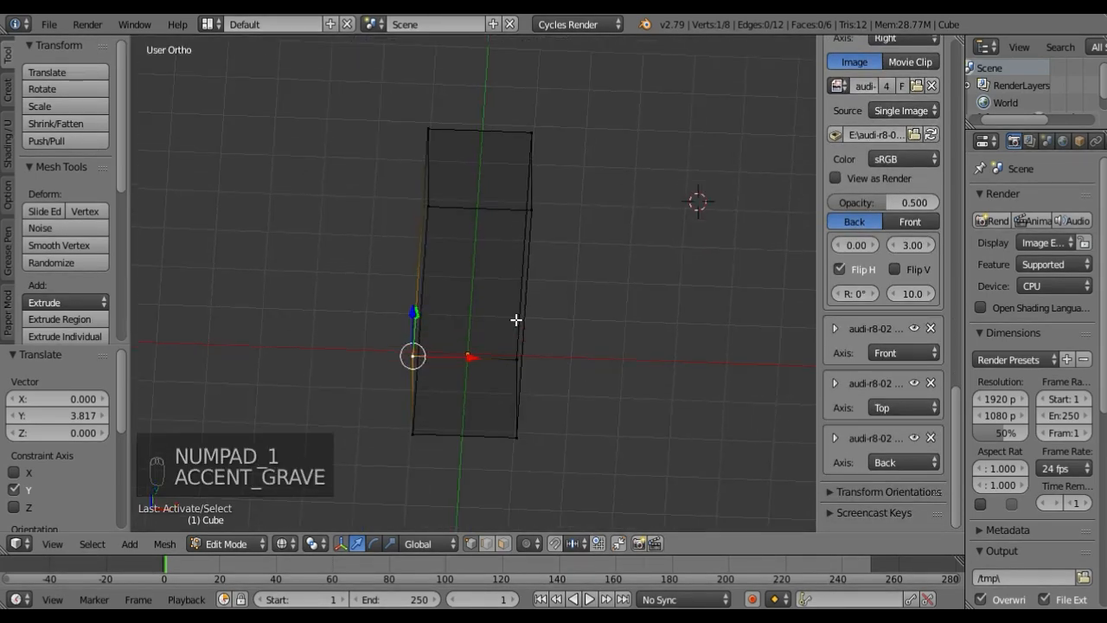
{"action": "key", "text": "KP_1"}
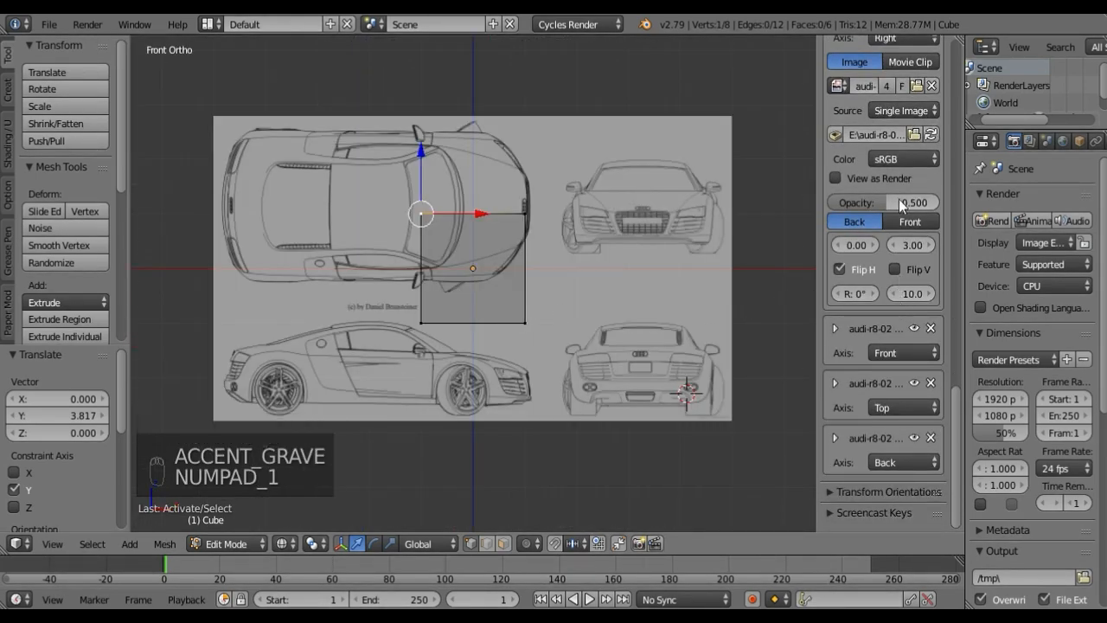
{"action": "scroll", "coordinate": [899, 191], "scroll_direction": "up", "scroll_amount": 5}
{"action": "left_click", "coordinate": [836, 118]}
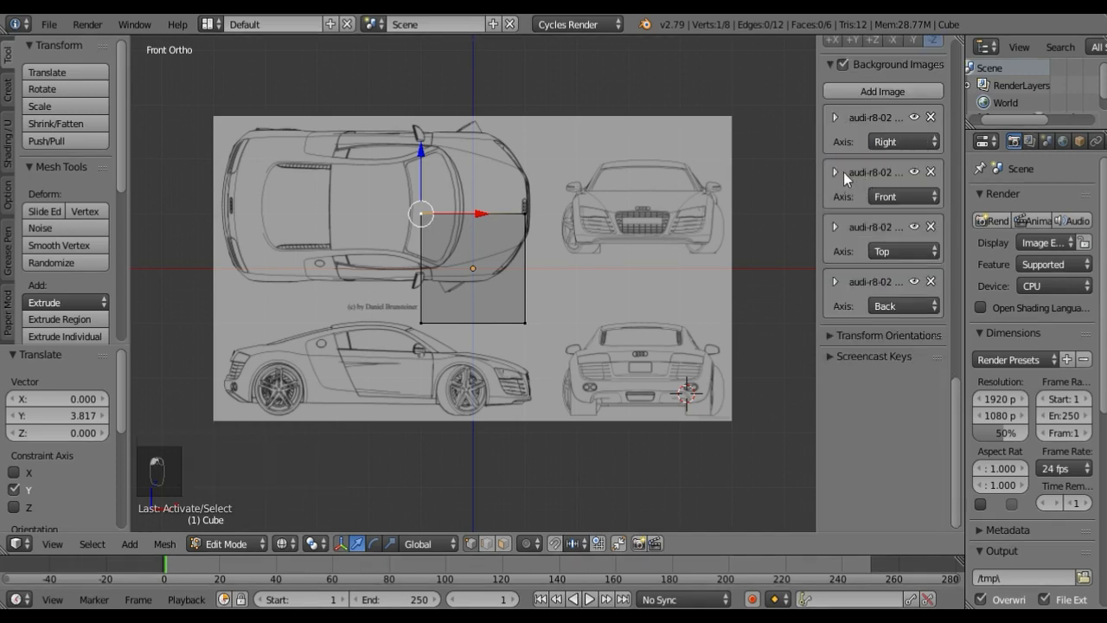
{"action": "left_click", "coordinate": [837, 172]}
{"action": "left_click_drag", "start_coordinate": [912, 404], "coordinate": [828, 404]}
{"action": "scroll", "coordinate": [679, 323], "scroll_direction": "up", "scroll_amount": 5}
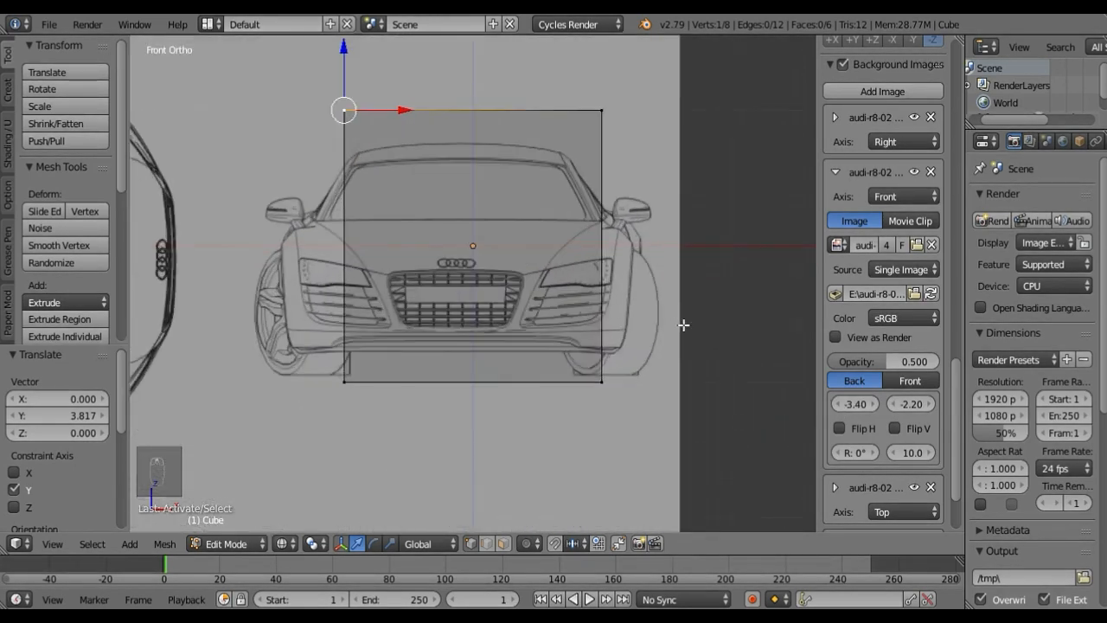
Step: Fine-tune the Front background image's horizontal offset to -3.25 to centre the front-view car on the box
{"action": "left_click", "coordinate": [840, 401]}
{"action": "left_click", "coordinate": [873, 404]}
{"action": "left_click", "coordinate": [872, 404]}
{"action": "left_click", "coordinate": [868, 403]}
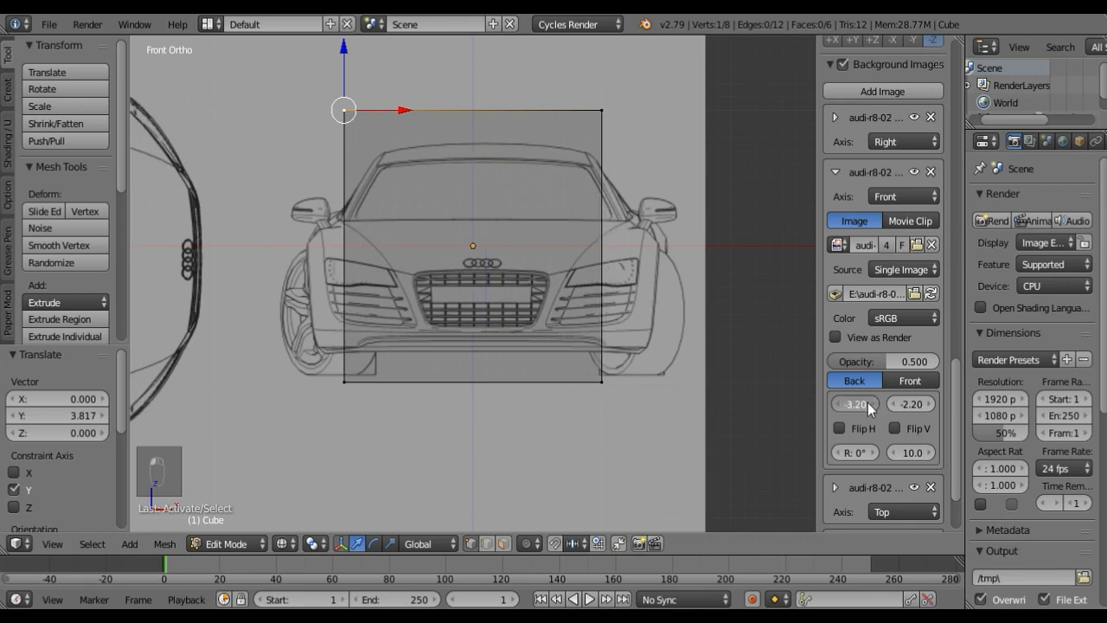
{"action": "left_click", "coordinate": [868, 403]}
{"action": "left_click", "coordinate": [839, 403]}
{"action": "left_click", "coordinate": [839, 403]}
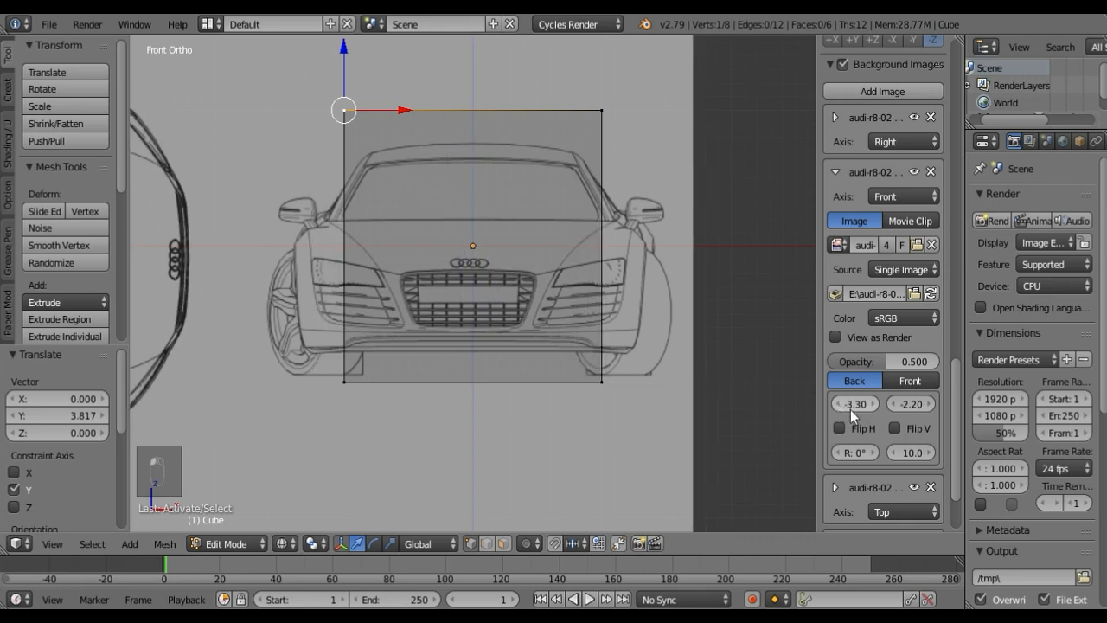
{"action": "left_click", "coordinate": [853, 403]}
{"action": "type", "text": "-3.35"}
{"action": "key", "text": "Return"}
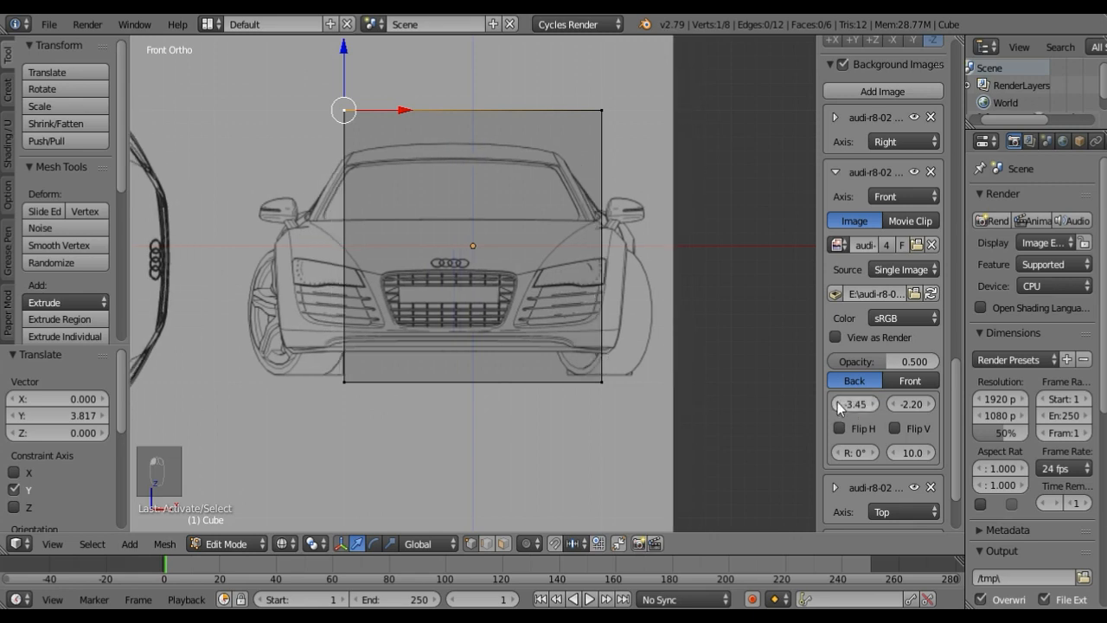
{"action": "left_click", "coordinate": [873, 405]}
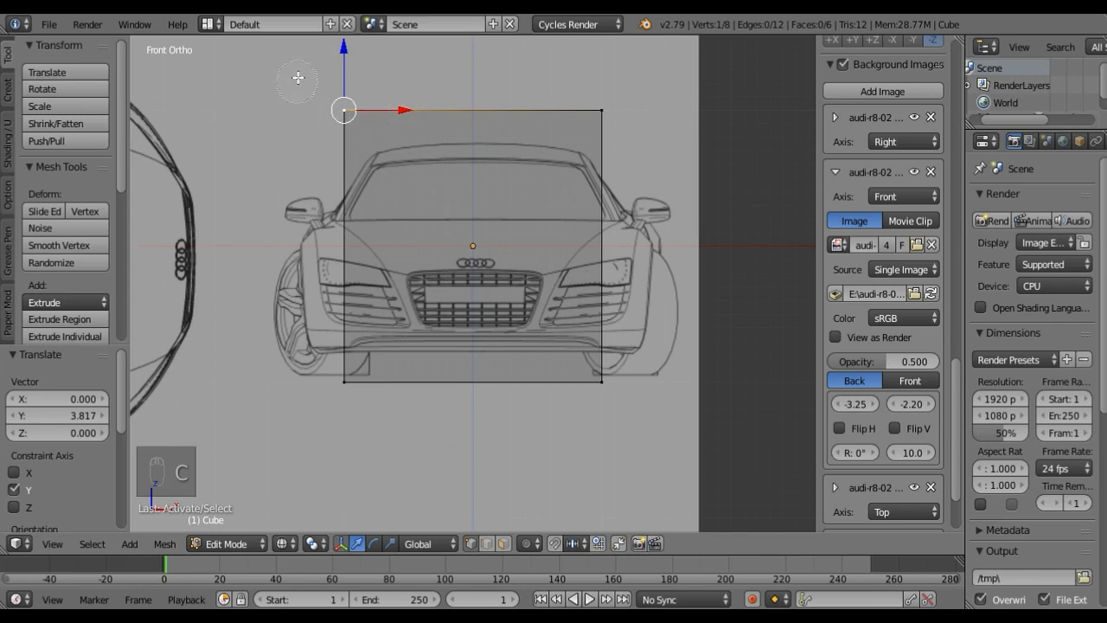
Step: Select the four vertices on the box's negative X side and move them about -0.339 along X to the car body's edge
{"action": "key", "text": "c"}
{"action": "left_click_drag", "start_coordinate": [344, 96], "coordinate": [337, 417]}
{"action": "right_click", "coordinate": [336, 416]}
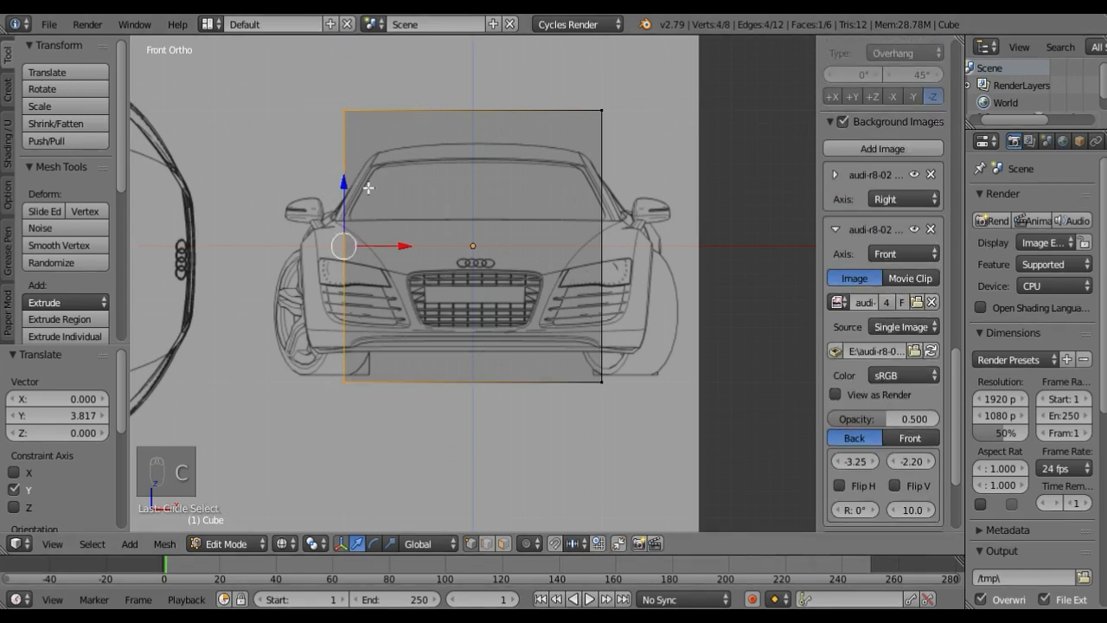
{"action": "left_click_drag", "start_coordinate": [404, 248], "coordinate": [360, 251]}
Step: Select the four vertices on the box's positive X side and move them about 0.473 along X to widen the box
{"action": "right_click", "coordinate": [603, 110]}
{"action": "key", "text": "c"}
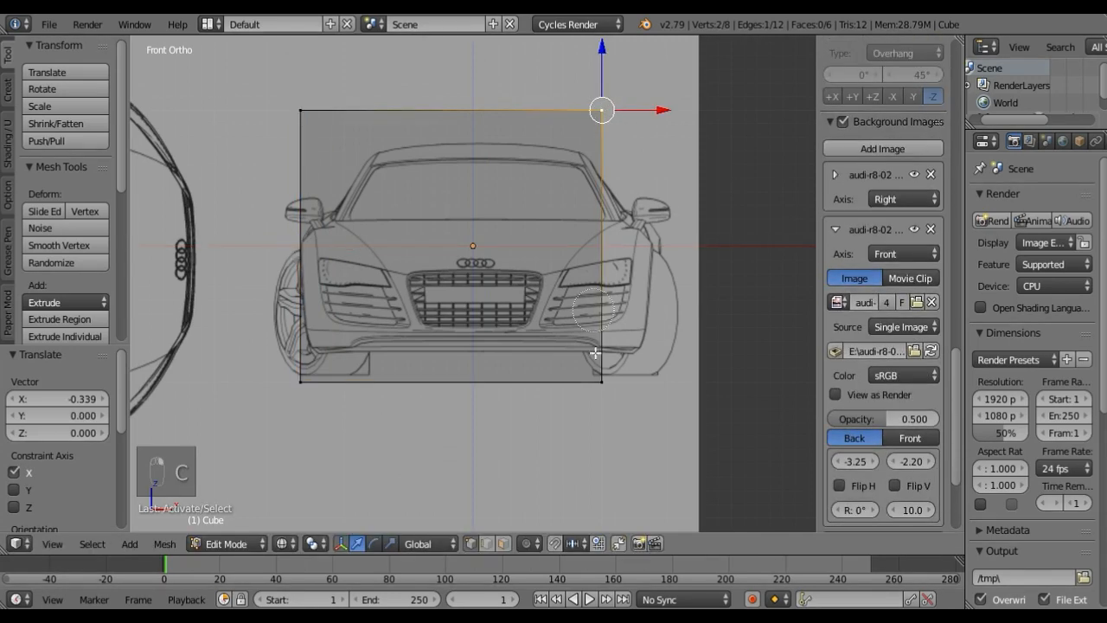
{"action": "left_click_drag", "start_coordinate": [603, 110], "coordinate": [615, 387]}
{"action": "left_click_drag", "start_coordinate": [659, 246], "coordinate": [724, 252]}
Step: Compare the box with the blueprint in orbited, front and top views, and collapse the Front background slot
{"action": "right_click", "coordinate": [300, 109]}
{"action": "key", "text": "grave"}
{"action": "middle_click_drag", "start_coordinate": [300, 107], "coordinate": [290, 167]}
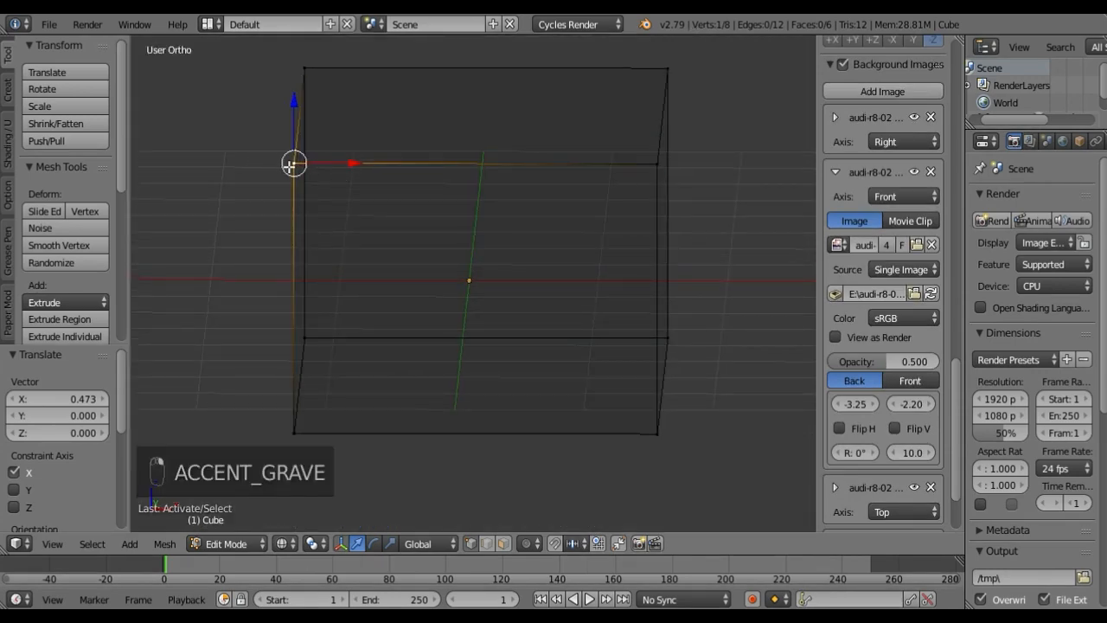
{"action": "key", "text": "KP_1"}
{"action": "key", "text": "KP_7"}
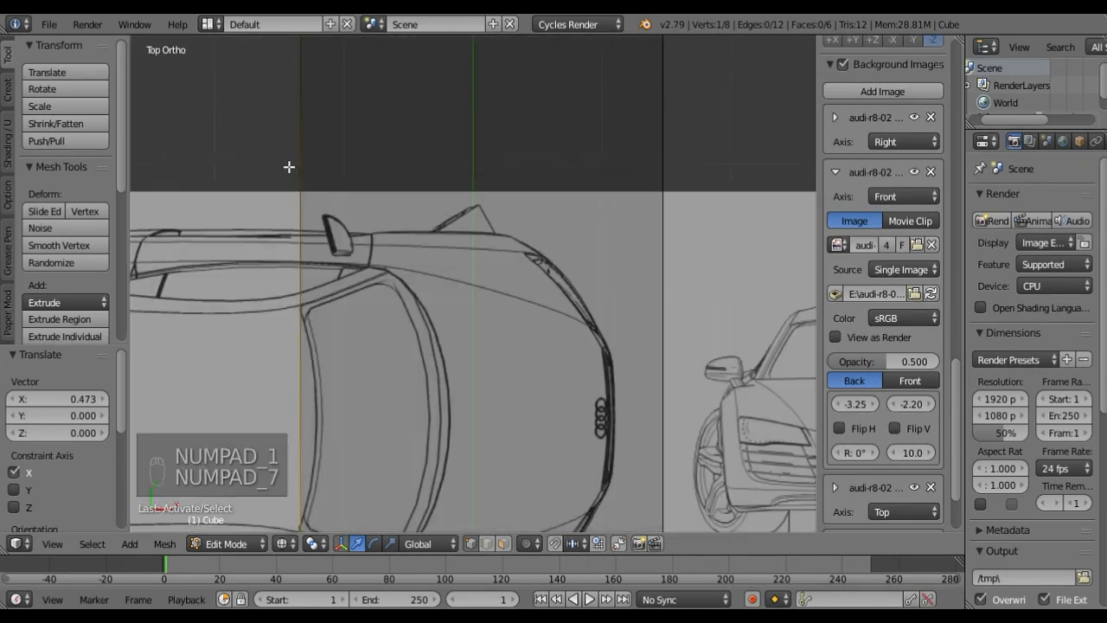
{"action": "scroll", "coordinate": [461, 259], "scroll_direction": "down", "scroll_amount": 3}
{"action": "scroll", "coordinate": [461, 260], "scroll_direction": "up", "scroll_amount": 3}
{"action": "scroll", "coordinate": [461, 260], "scroll_direction": "down", "scroll_amount": 6}
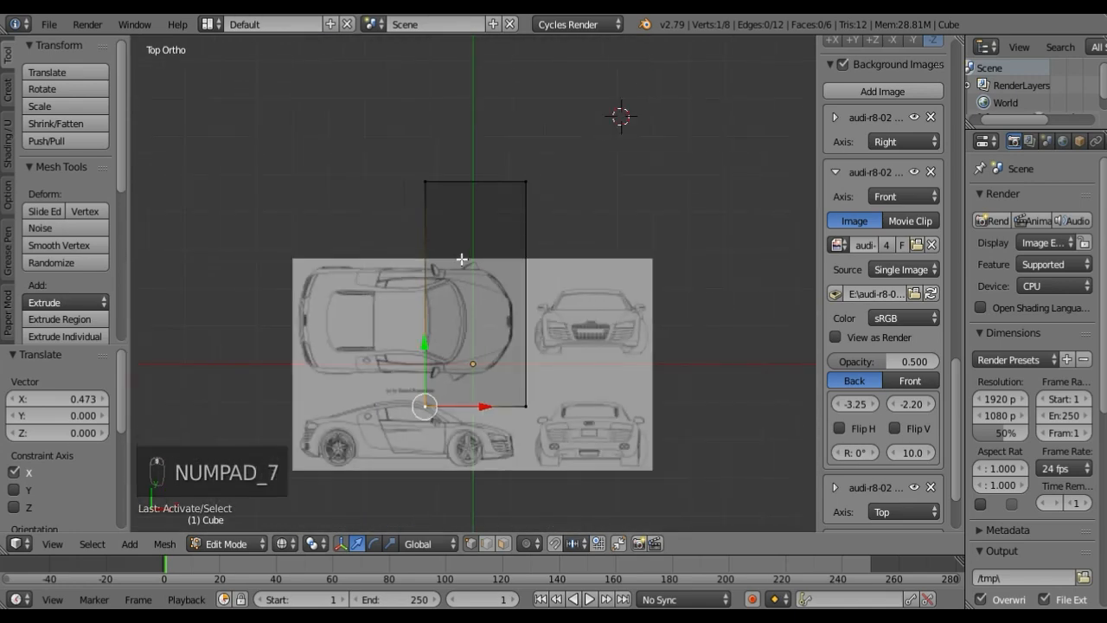
{"action": "key", "text": "KP_1"}
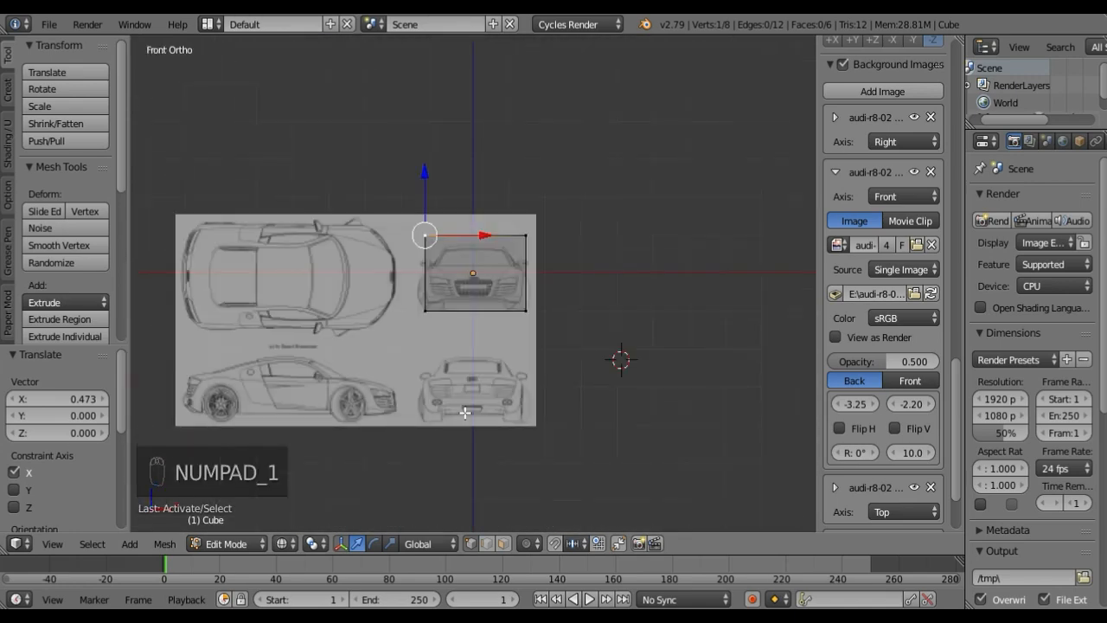
{"action": "key", "text": "KP_7"}
{"action": "scroll", "coordinate": [438, 390], "scroll_direction": "up", "scroll_amount": 3}
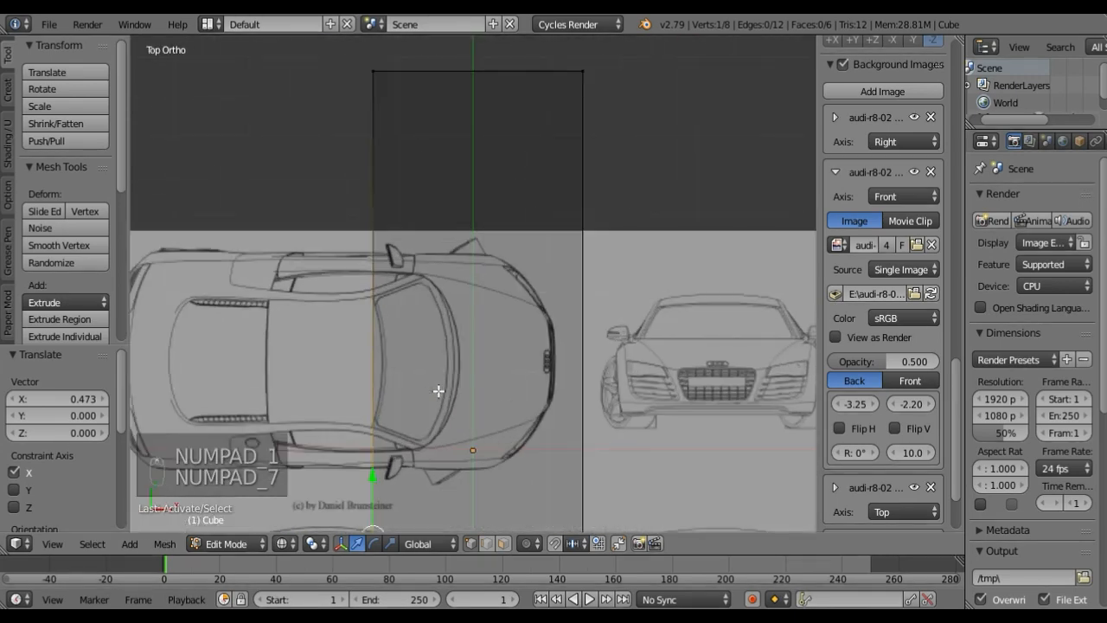
{"action": "left_click", "coordinate": [835, 172]}
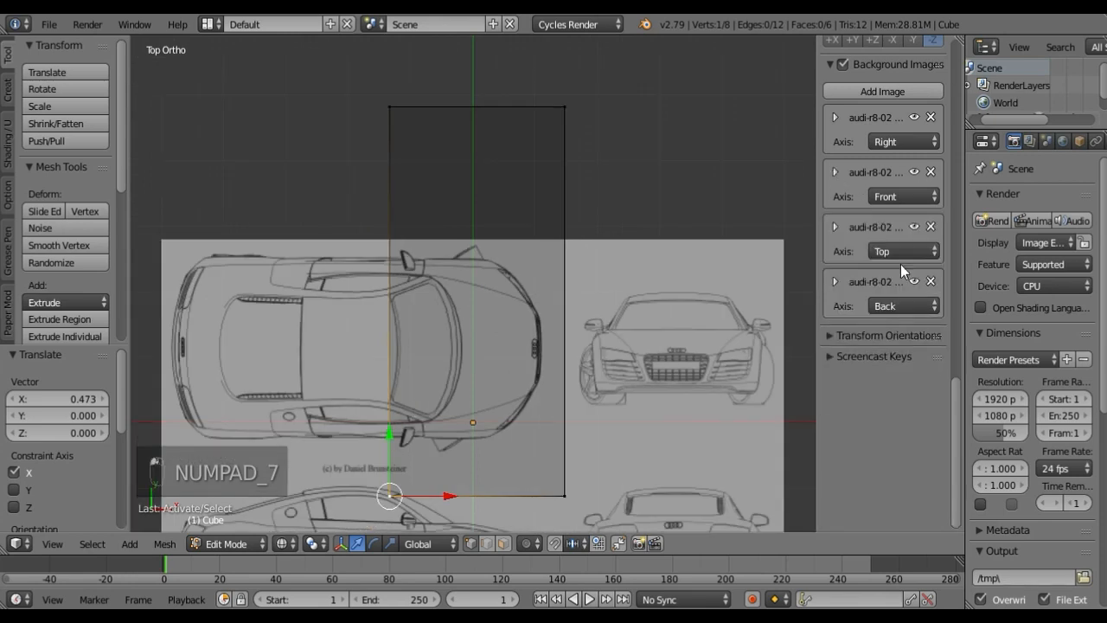
Step: Expand the Top background image's settings and set its rotation to 90° so the car's length runs along the Y axis
{"action": "left_click", "coordinate": [837, 225]}
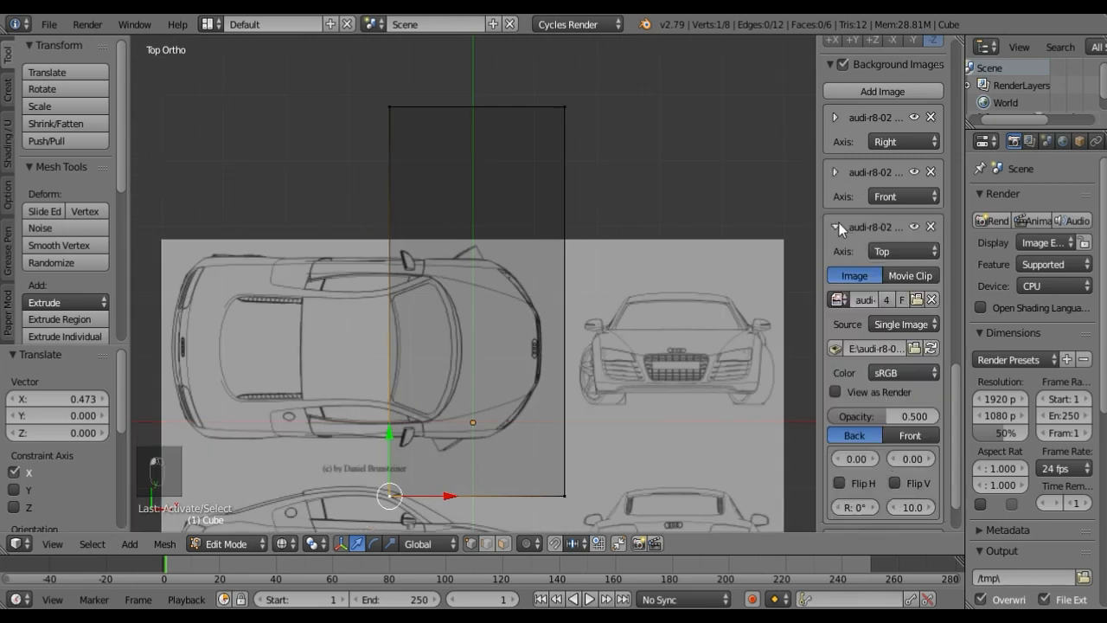
{"action": "scroll", "coordinate": [848, 424], "scroll_direction": "down", "scroll_amount": 3}
{"action": "left_click_drag", "start_coordinate": [842, 420], "coordinate": [903, 420]}
{"action": "left_click", "coordinate": [853, 413]}
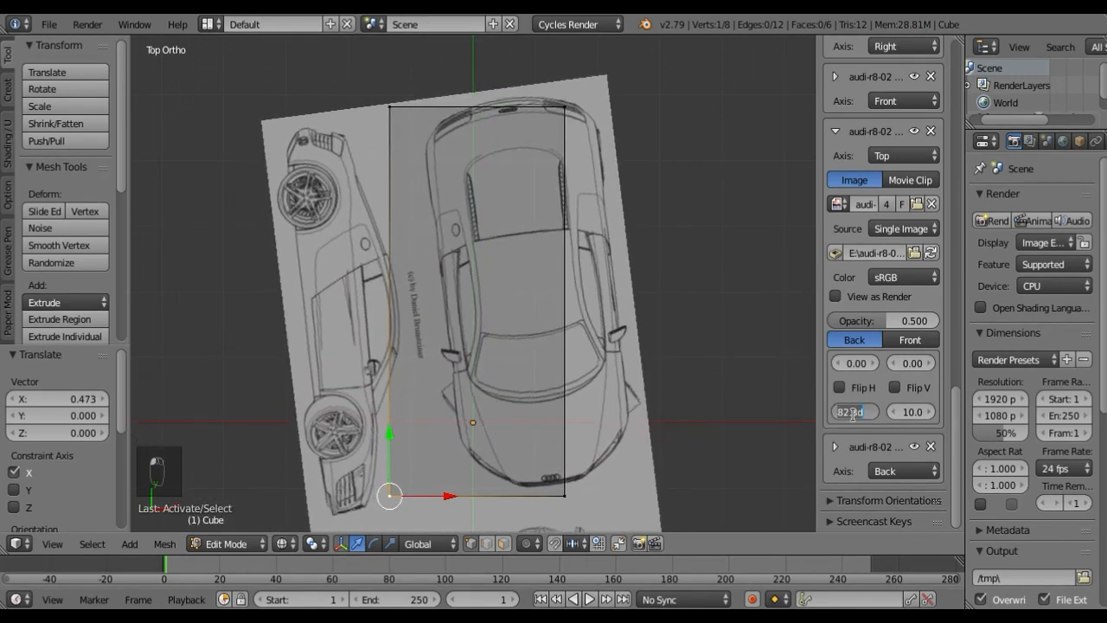
{"action": "type", "text": "90"}
{"action": "key", "text": "Return"}
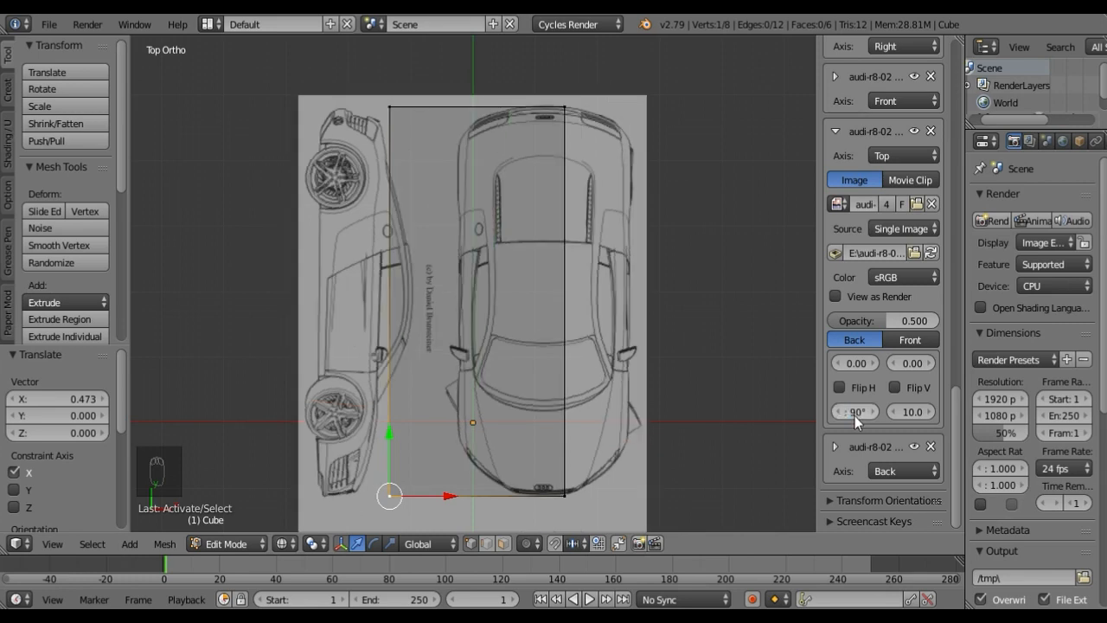
Step: Set the Top background image's horizontal offset to -1.10 to fit the car inside the box, and collapse its settings
{"action": "left_click_drag", "start_coordinate": [844, 366], "coordinate": [843, 359]}
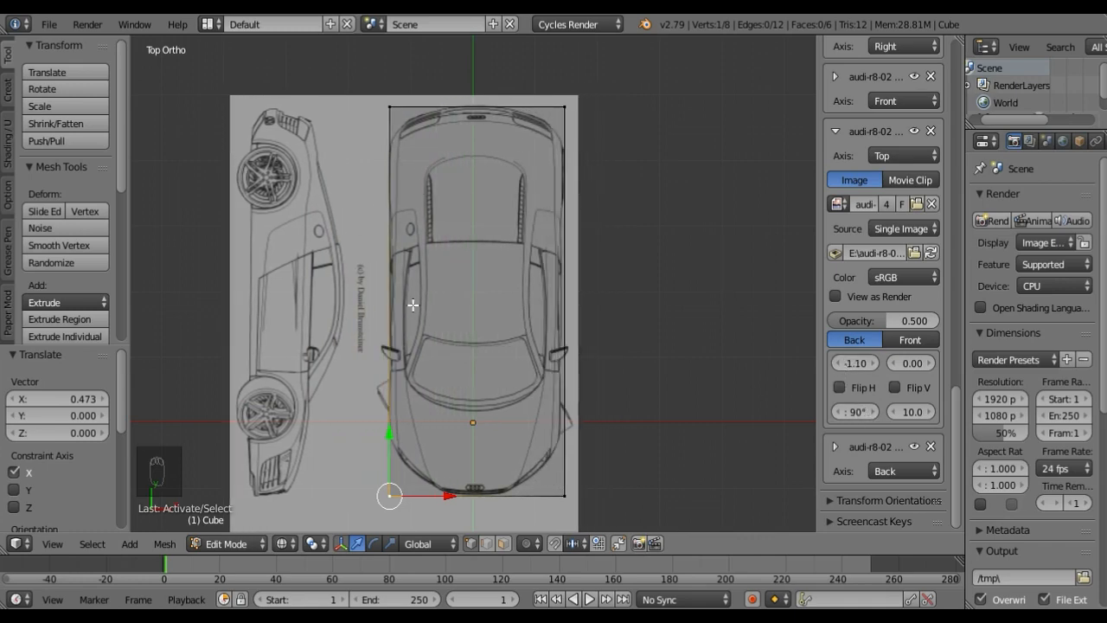
{"action": "scroll", "coordinate": [486, 435], "scroll_direction": "up", "scroll_amount": 7}
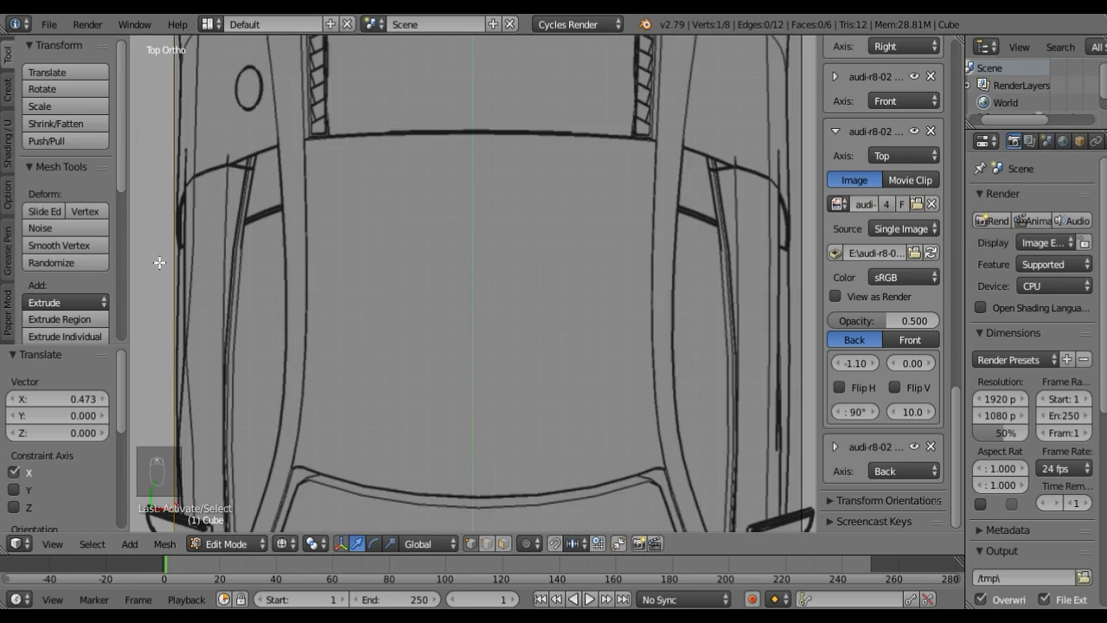
{"action": "scroll", "coordinate": [447, 271], "scroll_direction": "down", "scroll_amount": 6}
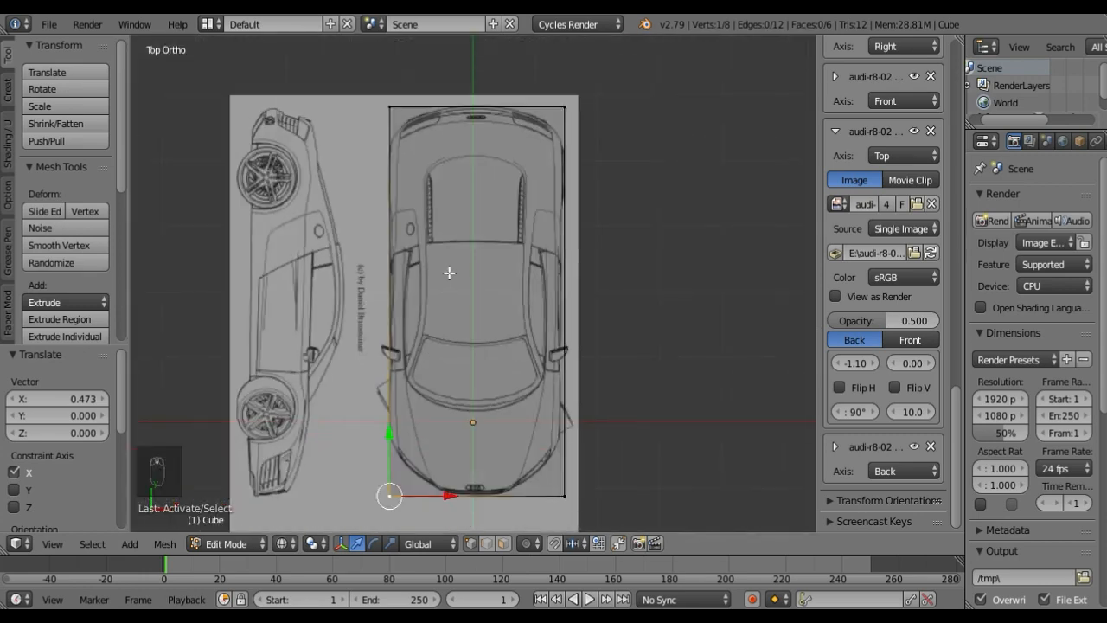
{"action": "left_click", "coordinate": [836, 132]}
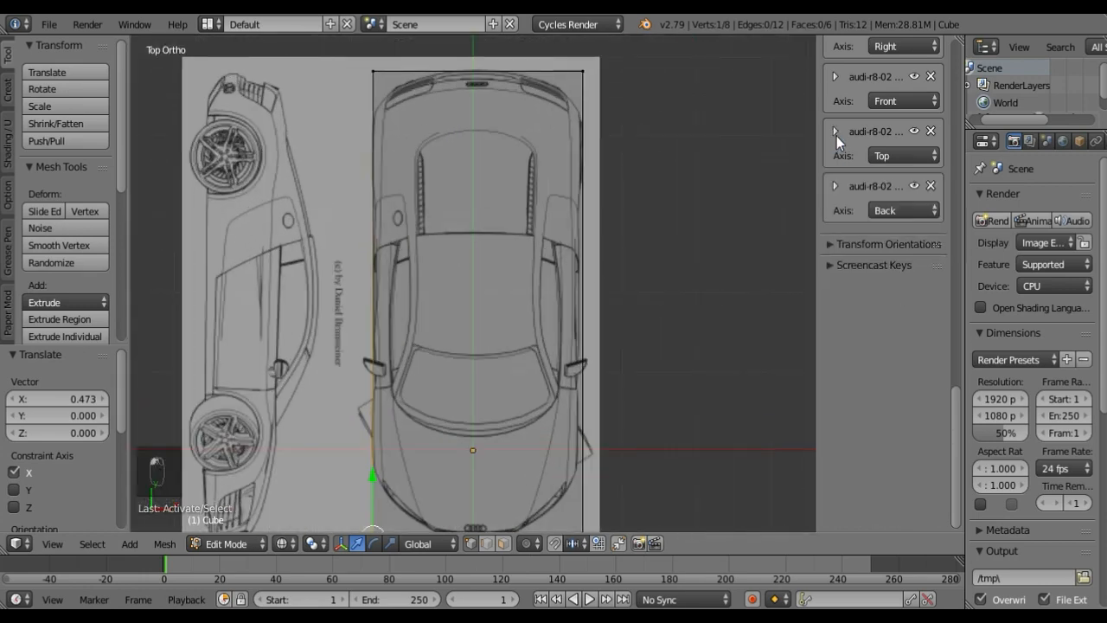
Step: Look up the Front background image's offsets, and set the Back image's horizontal offset to -3.25 in back view
{"action": "left_click", "coordinate": [836, 77]}
{"action": "scroll", "coordinate": [635, 263], "scroll_direction": "down", "scroll_amount": 4}
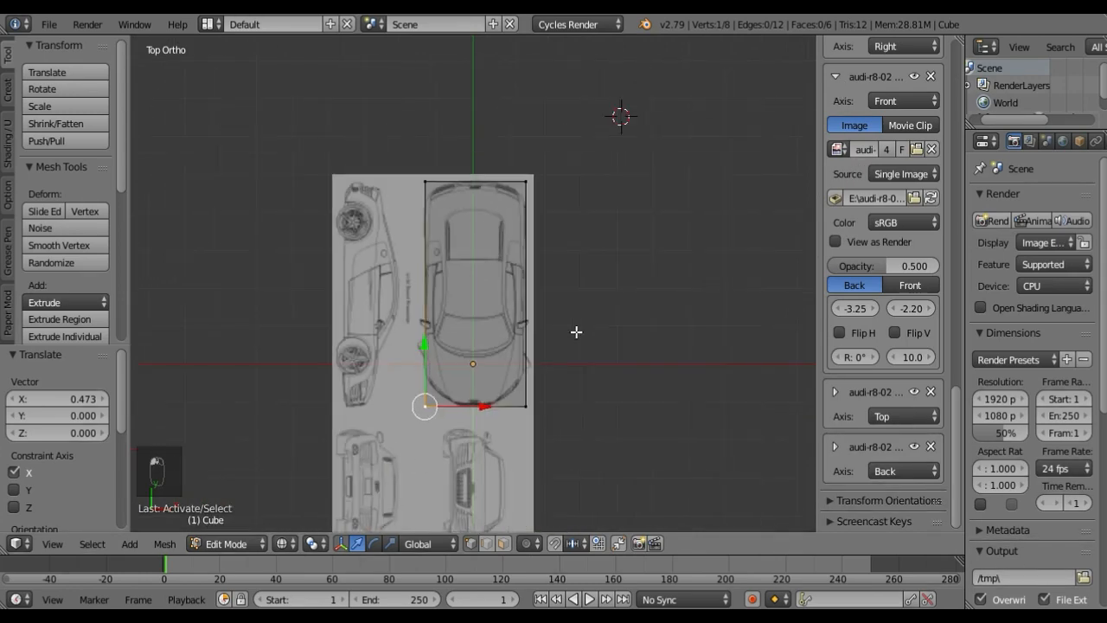
{"action": "scroll", "coordinate": [389, 320], "scroll_direction": "up", "scroll_amount": 4}
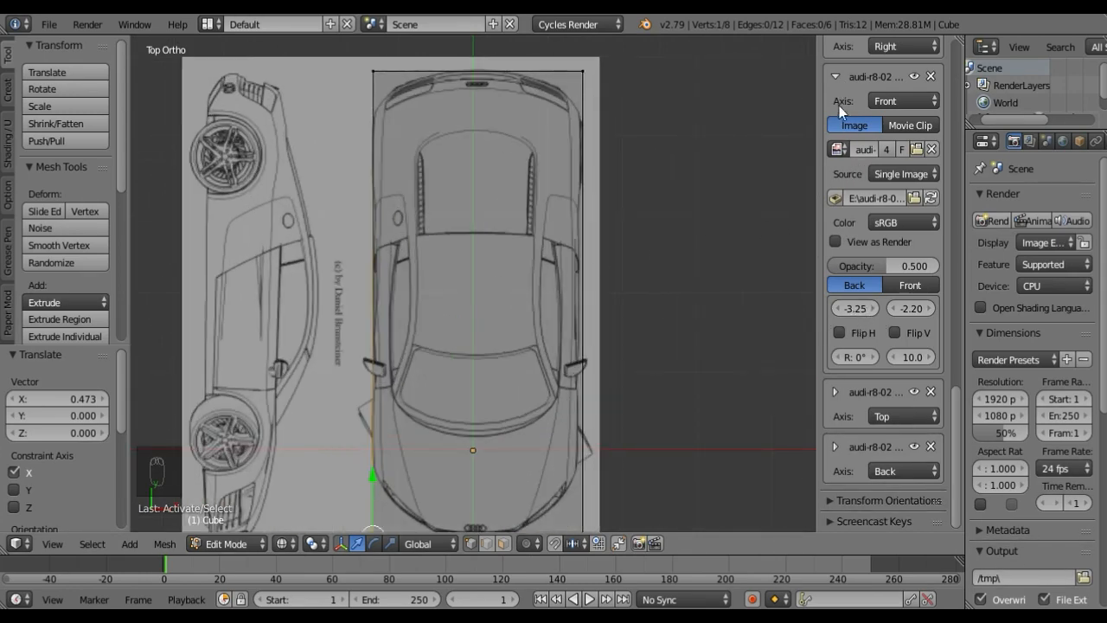
{"action": "left_click", "coordinate": [837, 77]}
{"action": "left_click", "coordinate": [837, 186]}
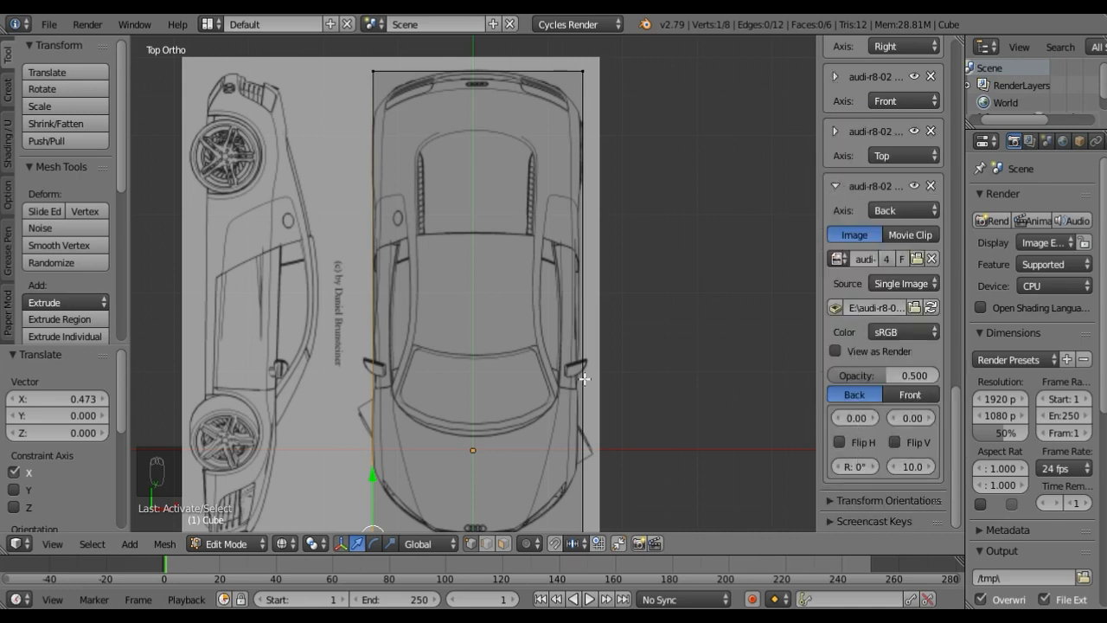
{"action": "key", "text": "ctrl+KP_1"}
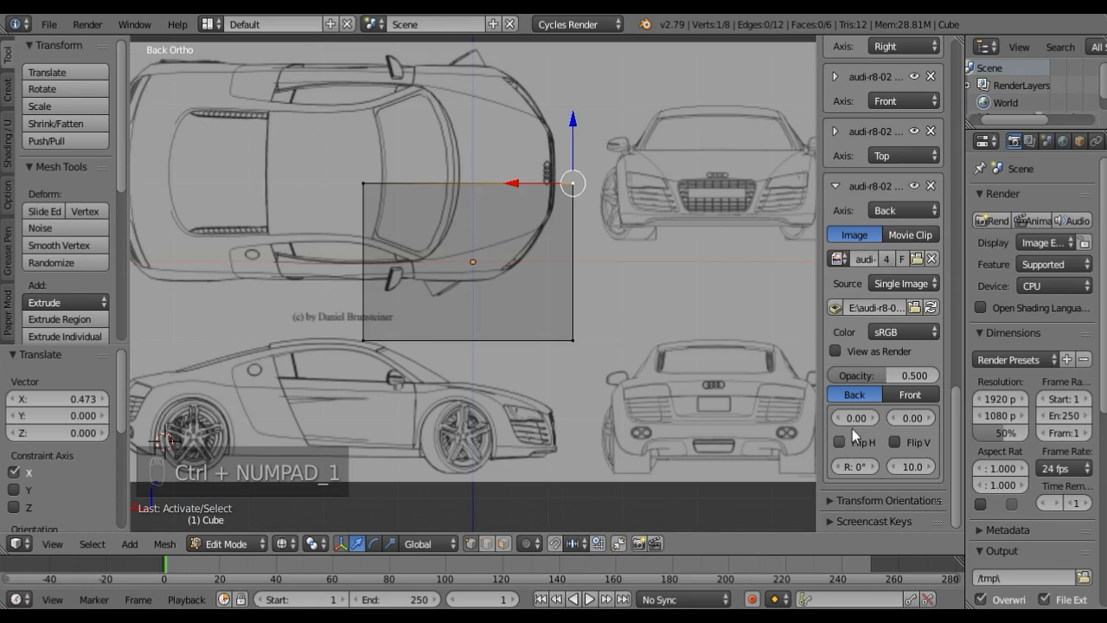
{"action": "left_click", "coordinate": [854, 420]}
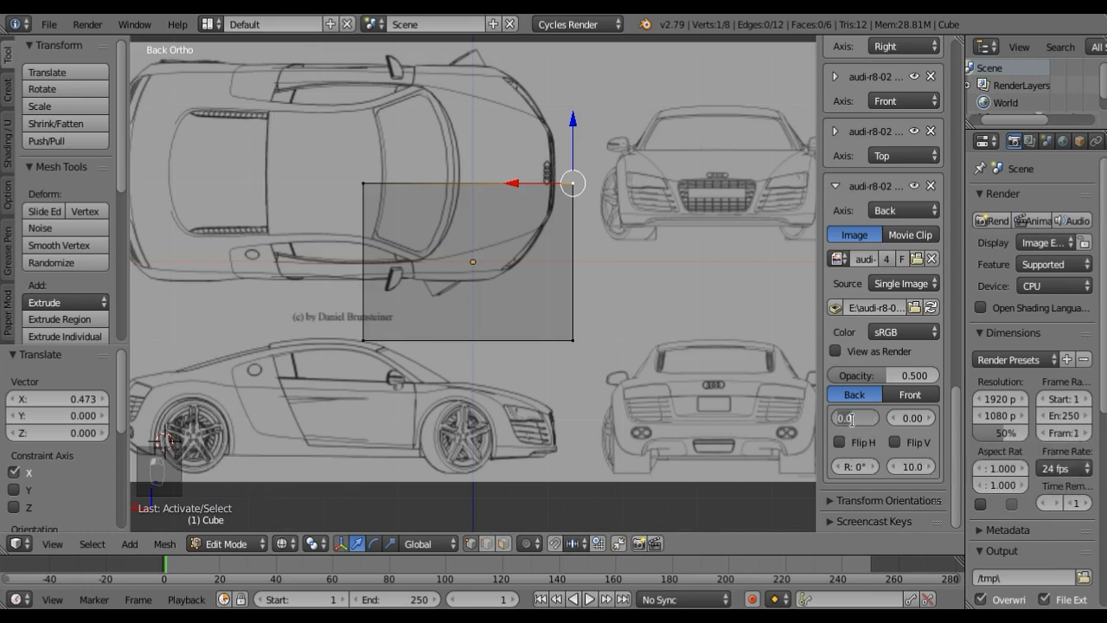
{"action": "type", "text": "-3.25"}
{"action": "key", "text": "Return"}
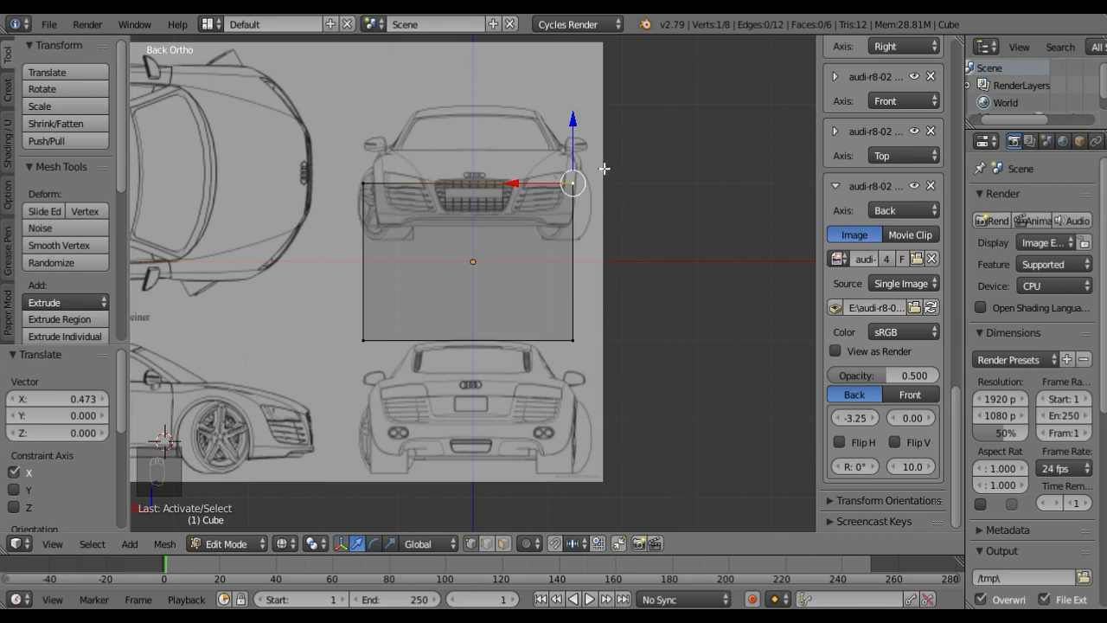
Step: Set the Back background image's horizontal offset to -3.35 and its vertical offset to 3.00 to fit the rear-view car in the box
{"action": "left_click", "coordinate": [851, 419]}
{"action": "key", "text": "BackSpace"}
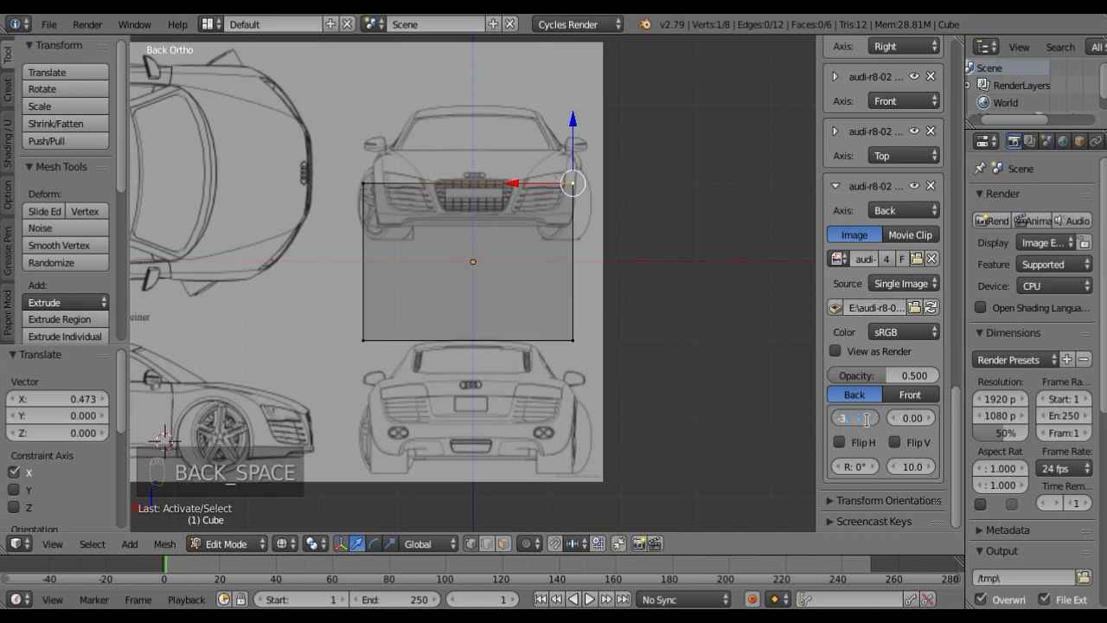
{"action": "type", "text": ".35"}
{"action": "key", "text": "Return"}
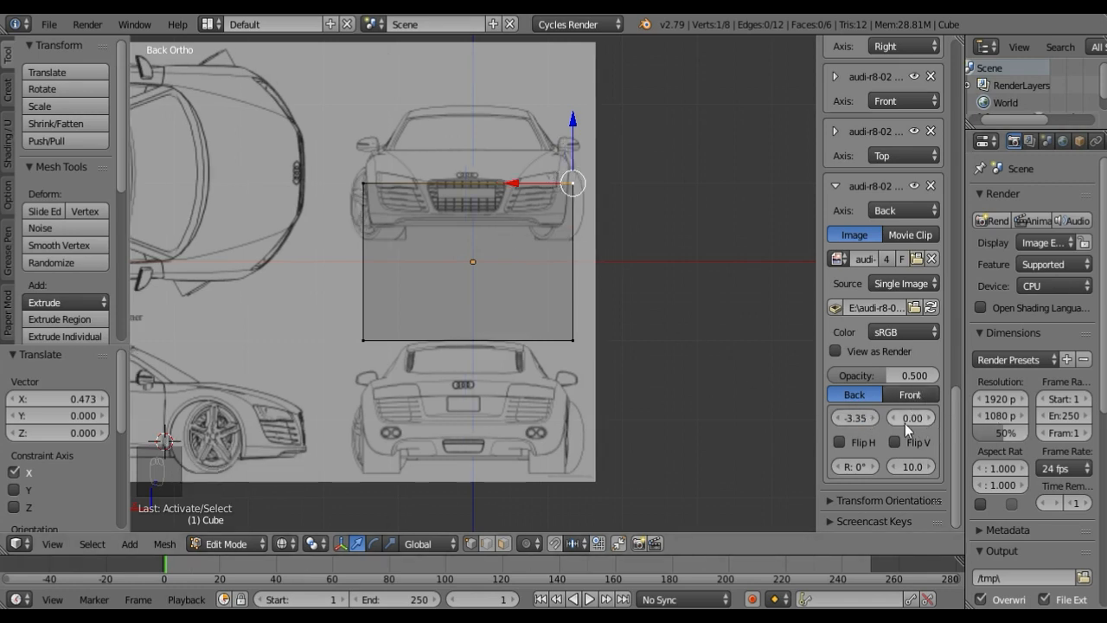
{"action": "left_click_drag", "start_coordinate": [904, 423], "coordinate": [948, 423]}
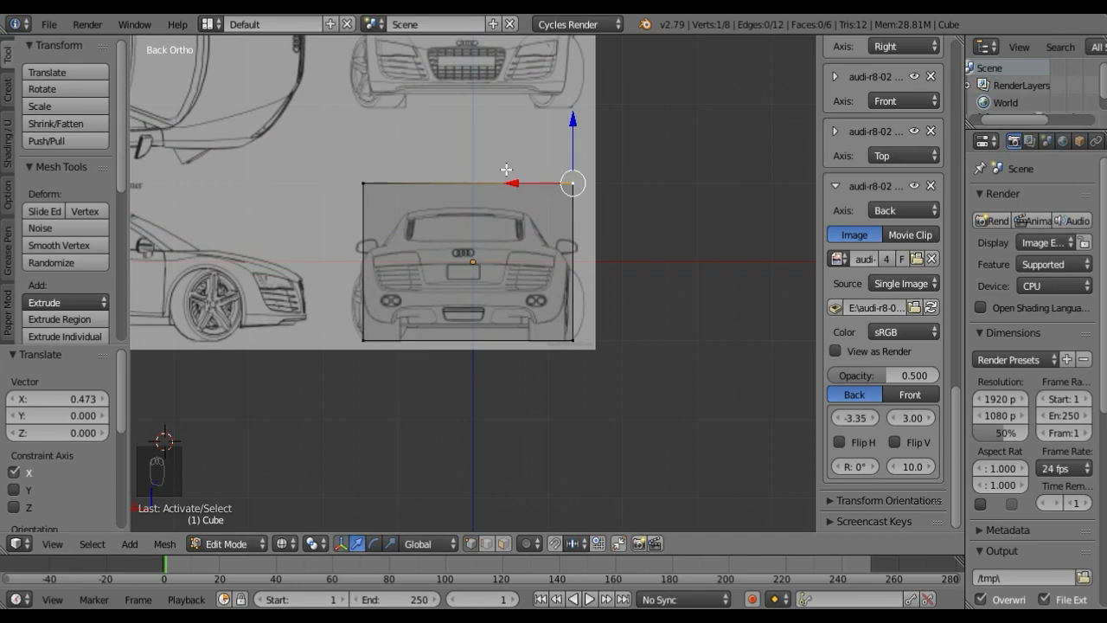
Step: Select the box's four upper vertices in right view and lower them along Z to the car's roof line, ending with a -0.033 move
{"action": "key", "text": "KP_1"}
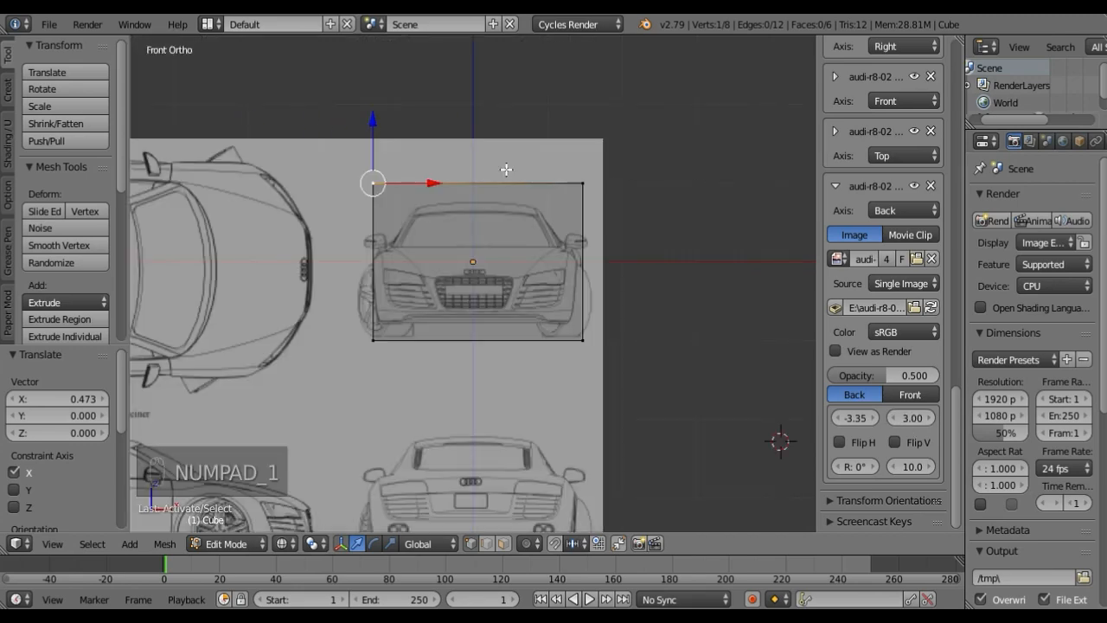
{"action": "key", "text": "KP_3"}
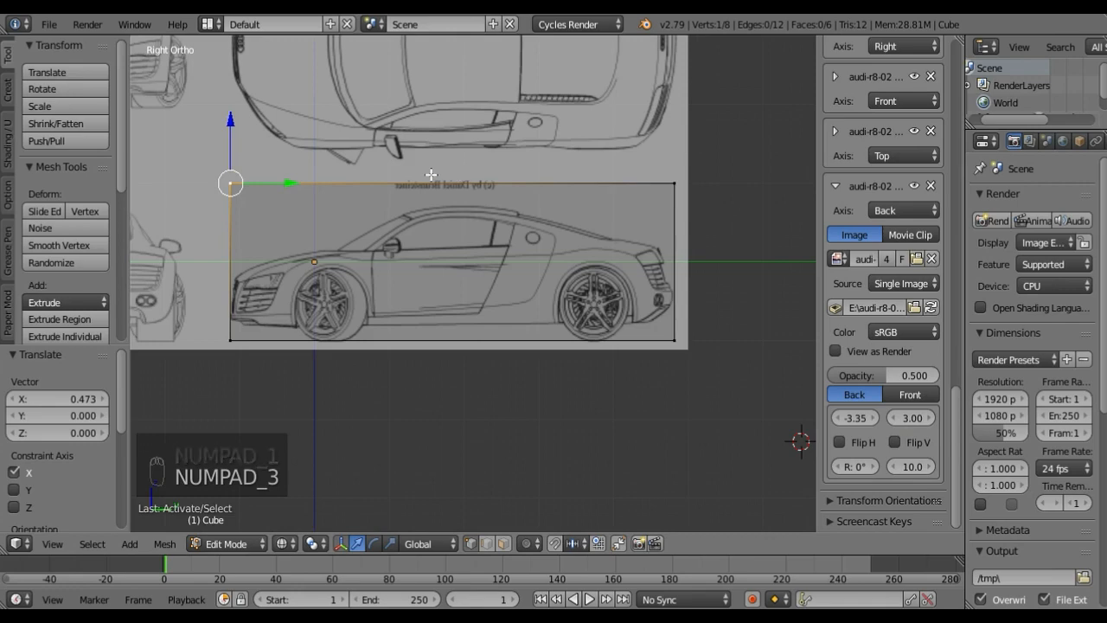
{"action": "key", "text": "c"}
{"action": "left_click_drag", "start_coordinate": [233, 178], "coordinate": [752, 183]}
{"action": "right_click", "coordinate": [752, 183]}
{"action": "left_click_drag", "start_coordinate": [453, 121], "coordinate": [475, 172]}
{"action": "key", "text": "KP_1"}
{"action": "key", "text": "ctrl+KP_1"}
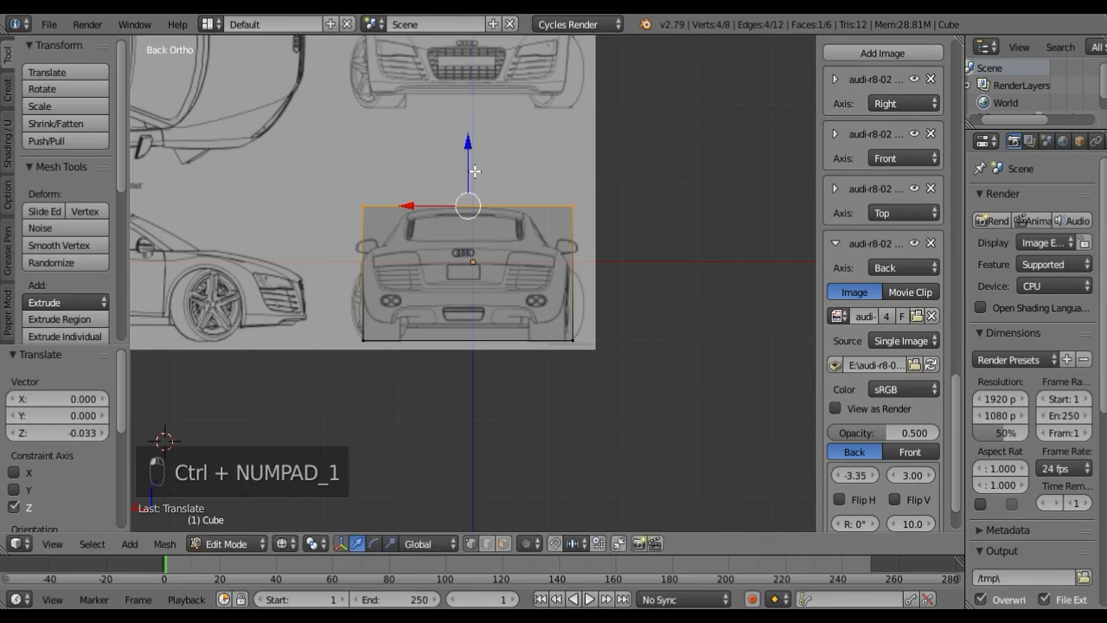
{"action": "key", "text": "KP_3"}
{"action": "scroll", "coordinate": [497, 242], "scroll_direction": "up", "scroll_amount": 5}
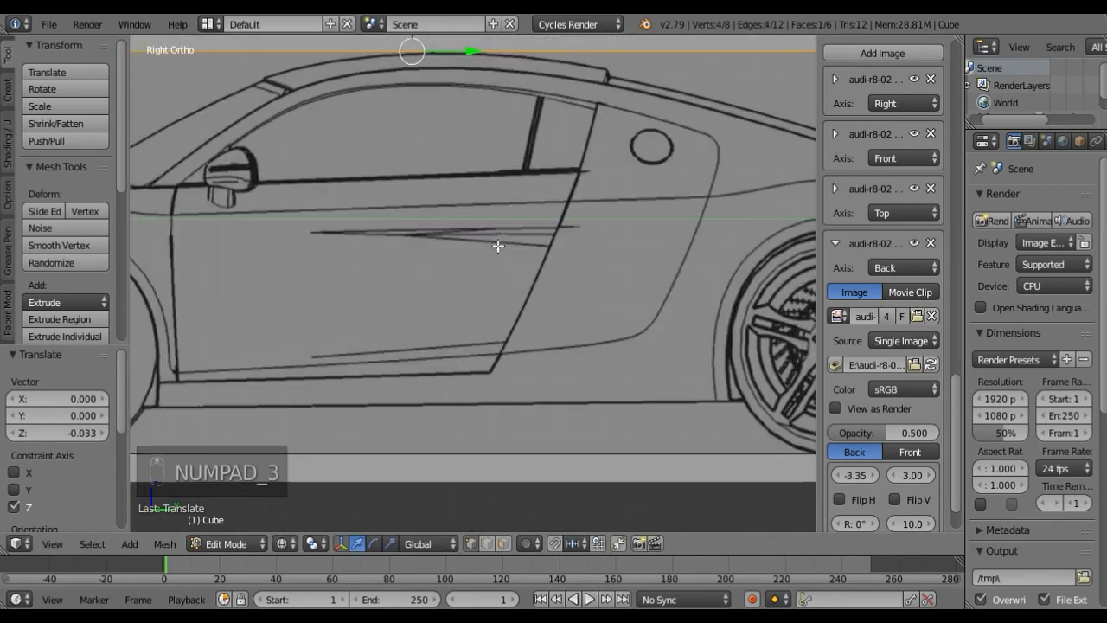
{"action": "scroll", "coordinate": [394, 162], "scroll_direction": "down", "scroll_amount": 5}
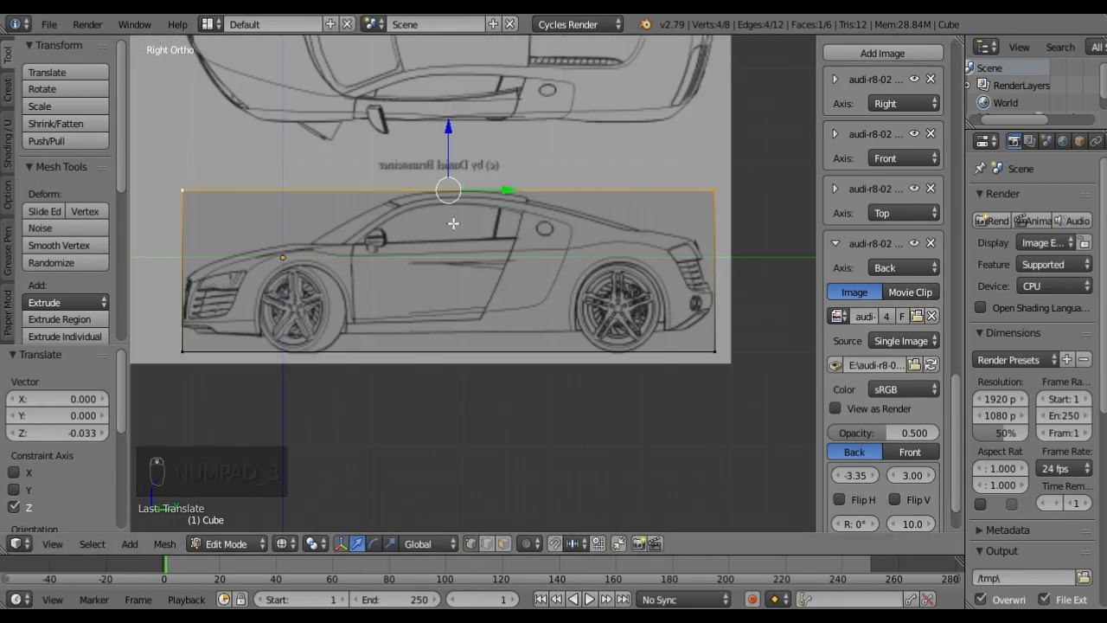
Step: Return to Object Mode and delete the reference cube
{"action": "key", "text": "Tab"}
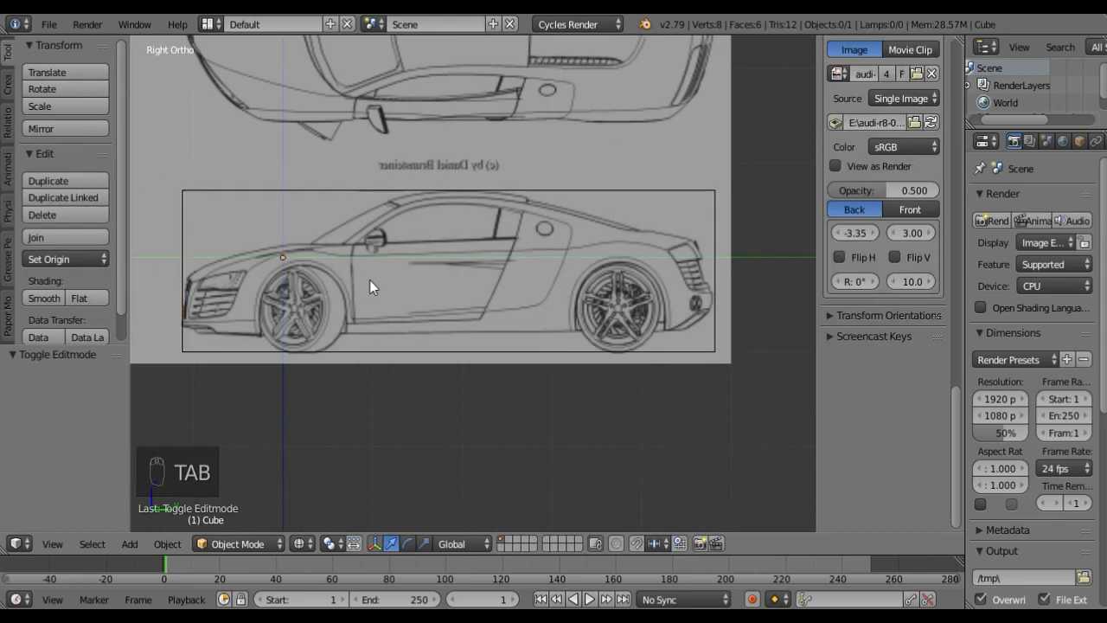
{"action": "right_click", "coordinate": [418, 189]}
{"action": "key", "text": "x"}
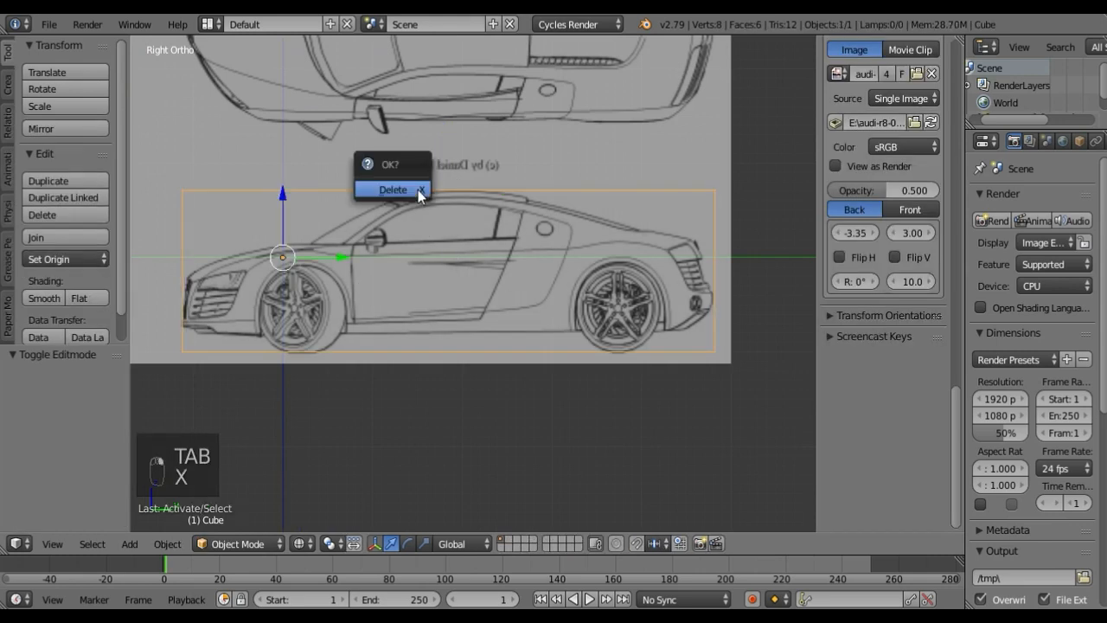
{"action": "left_click", "coordinate": [418, 189]}
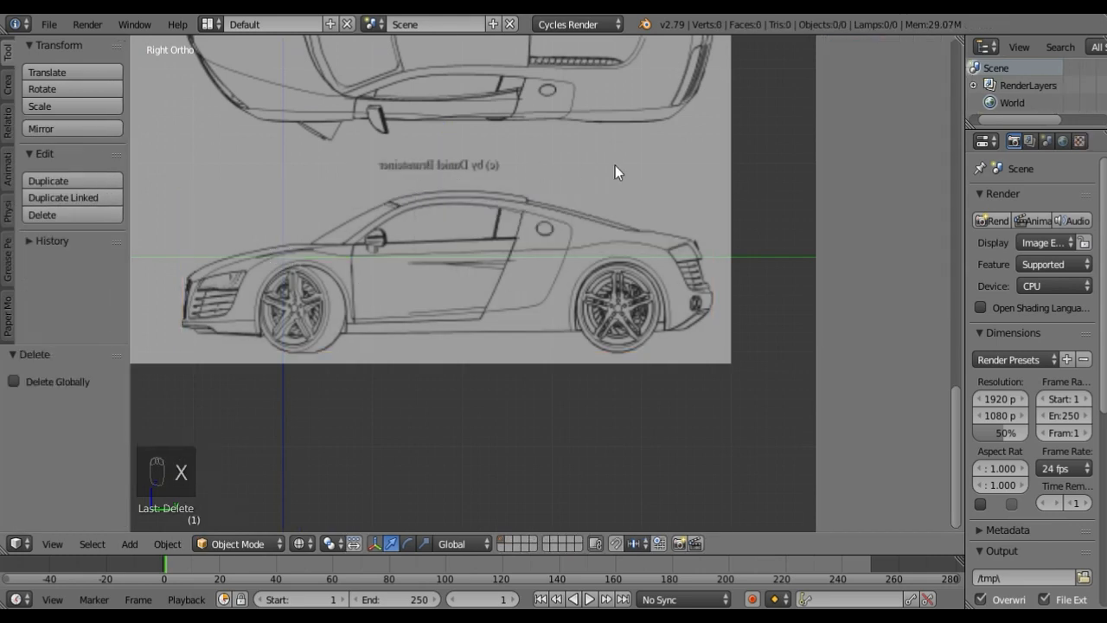
Step: Examine the blueprint alignment in the front, right, top and back orthographic views
{"action": "key", "text": "KP_1"}
{"action": "key", "text": "KP_3"}
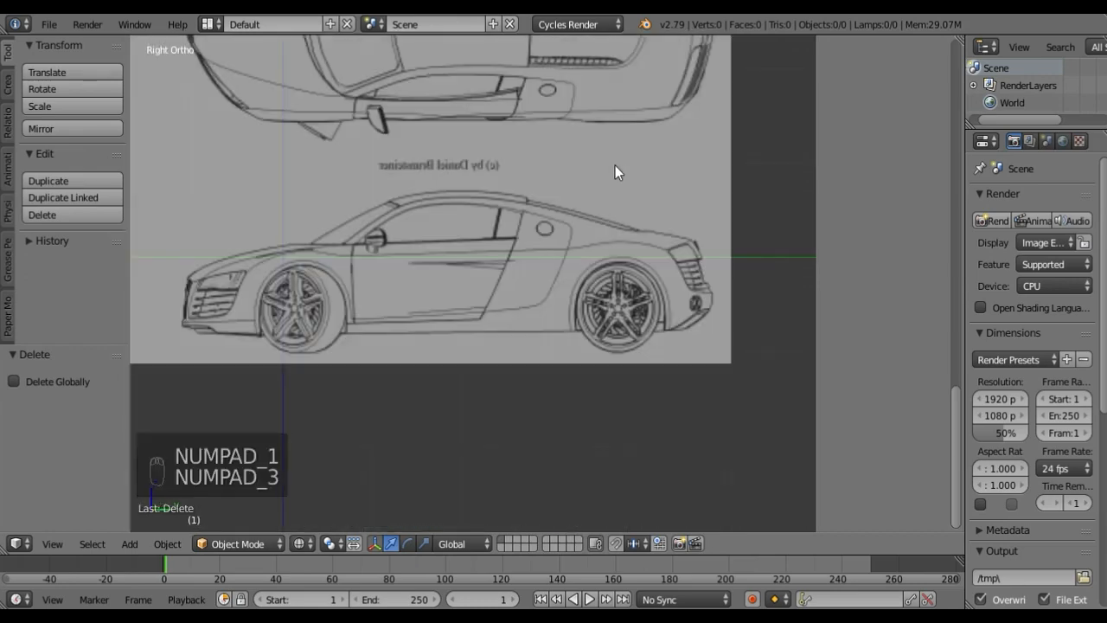
{"action": "key", "text": "KP_7"}
{"action": "scroll", "coordinate": [615, 166], "scroll_direction": "down", "scroll_amount": 3}
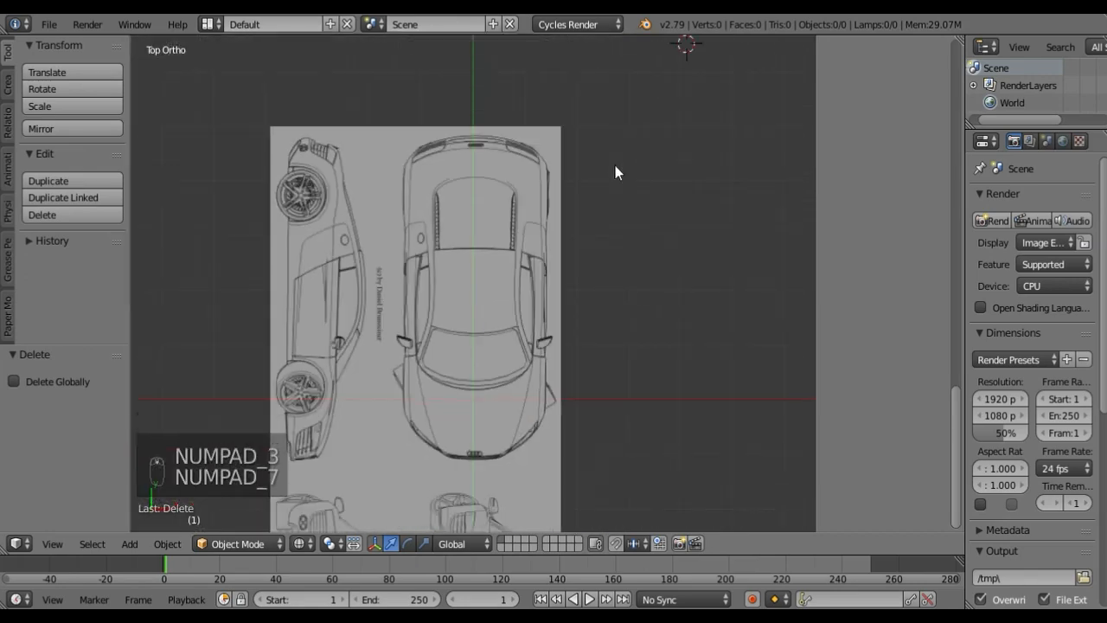
{"action": "key", "text": "ctrl+KP_1"}
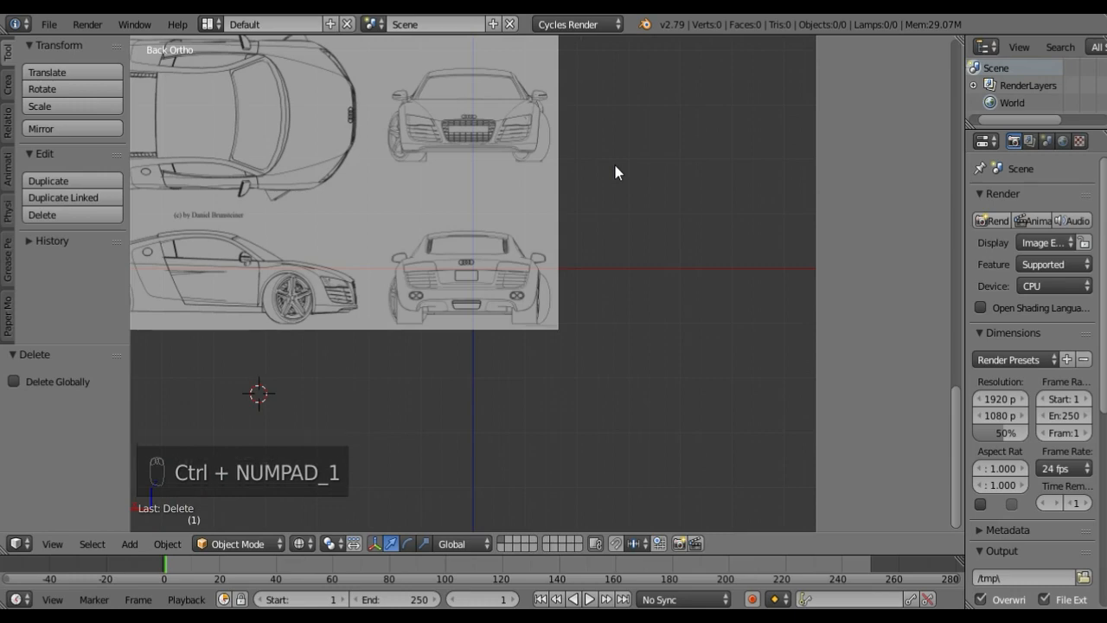
{"action": "key", "text": "KP_3"}
{"action": "key", "text": "KP_7"}
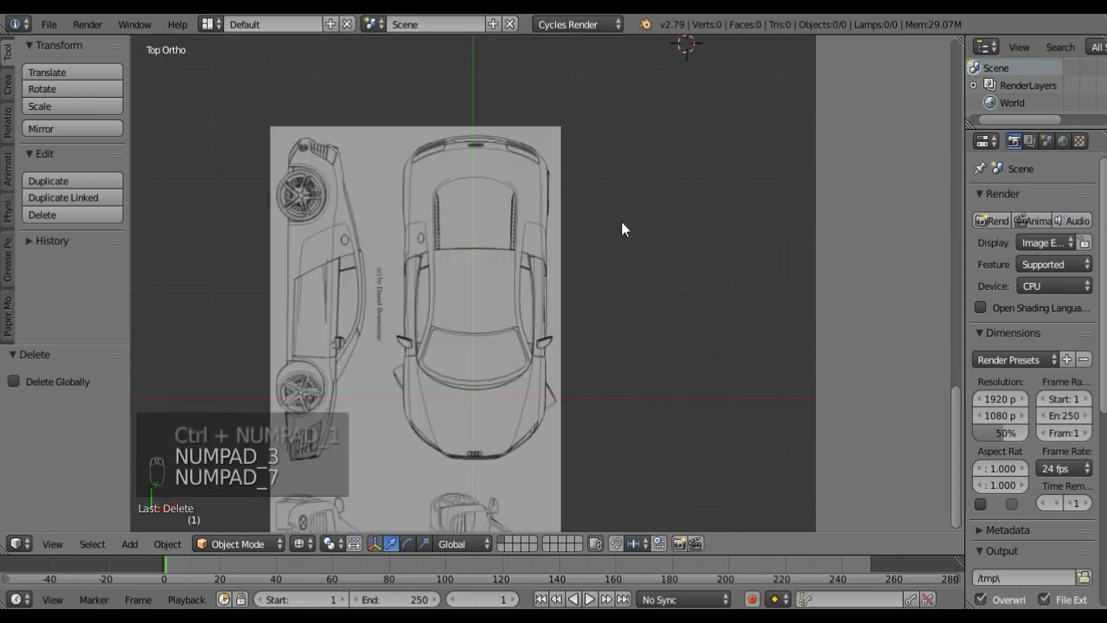
{"action": "scroll", "coordinate": [621, 221], "scroll_direction": "down", "scroll_amount": 2}
{"action": "scroll", "coordinate": [614, 239], "scroll_direction": "up", "scroll_amount": 3}
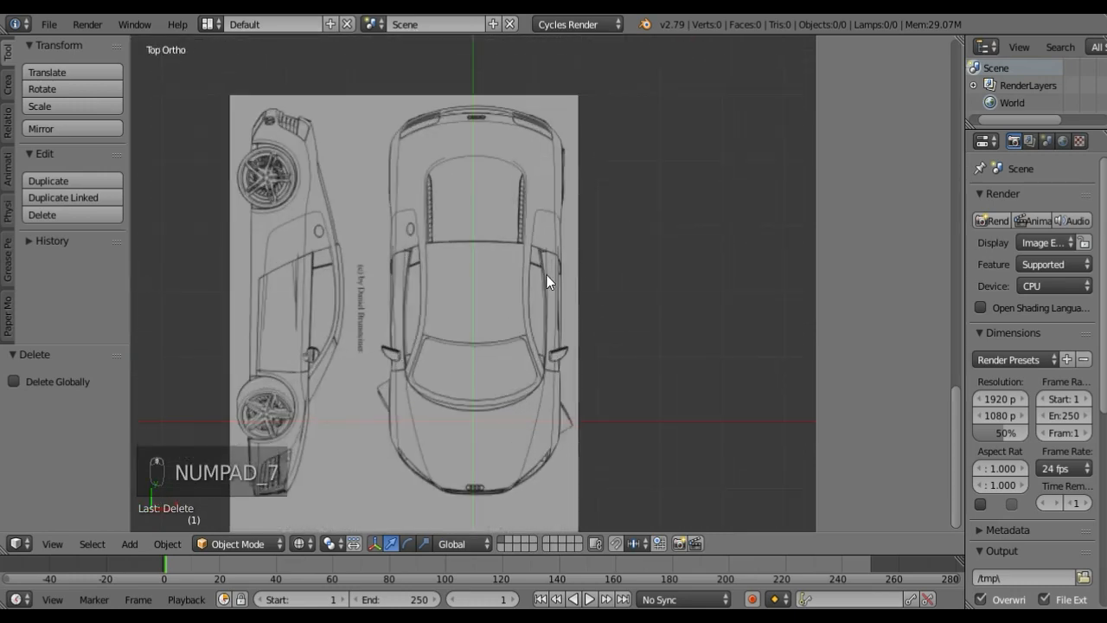
Step: Reset the 3D cursor to the world origin in top view
{"action": "key", "text": "shift+c"}
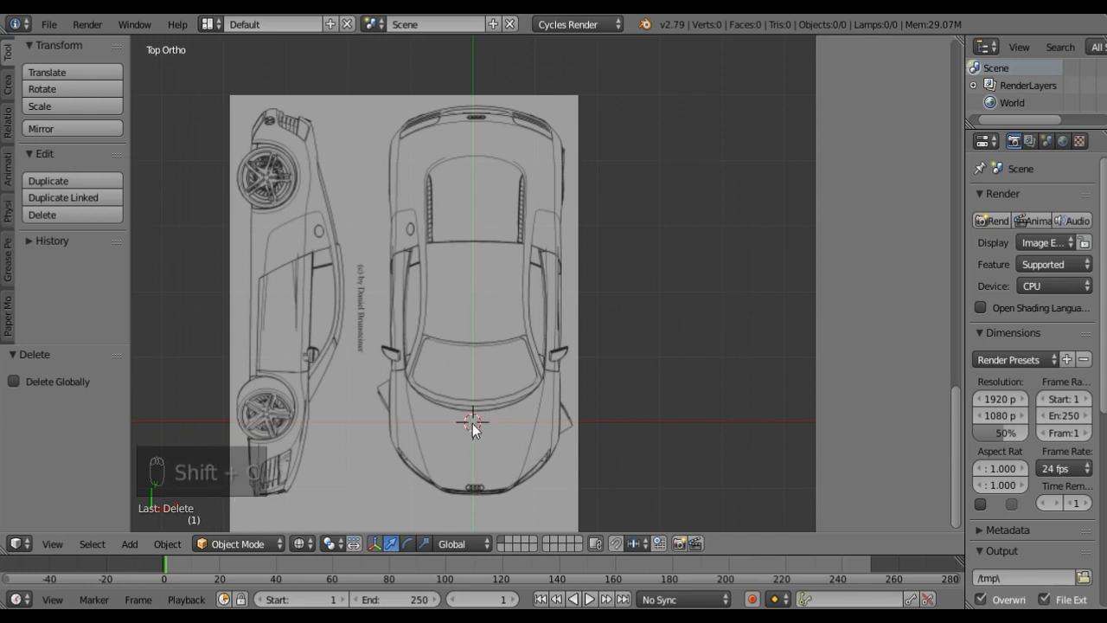
{"action": "key", "text": "shift+c"}
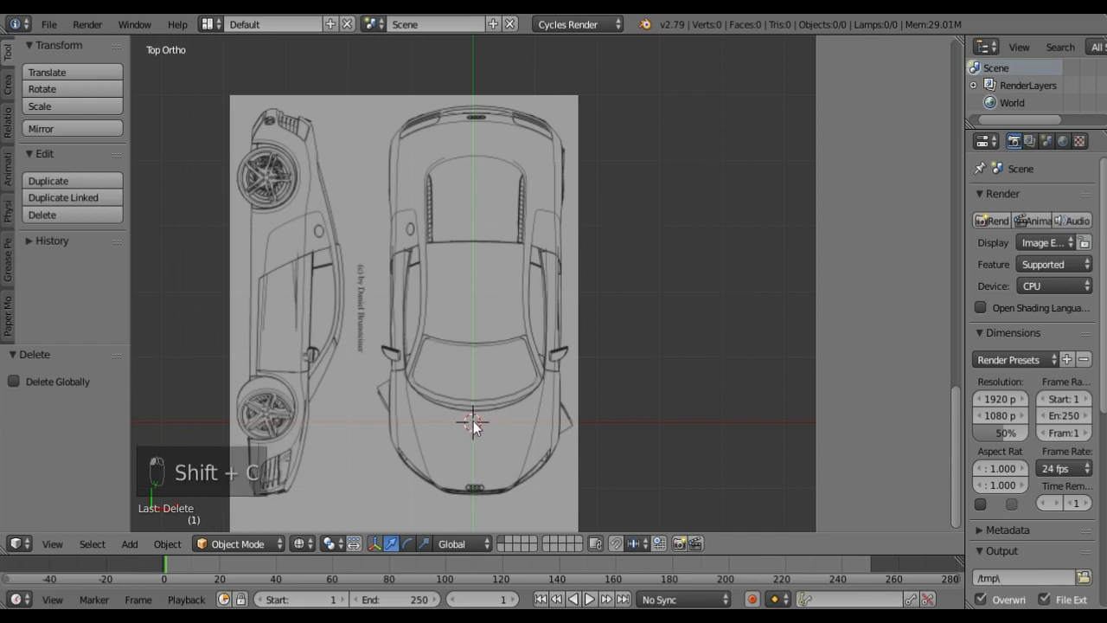
{"action": "key", "text": "shift+a"}
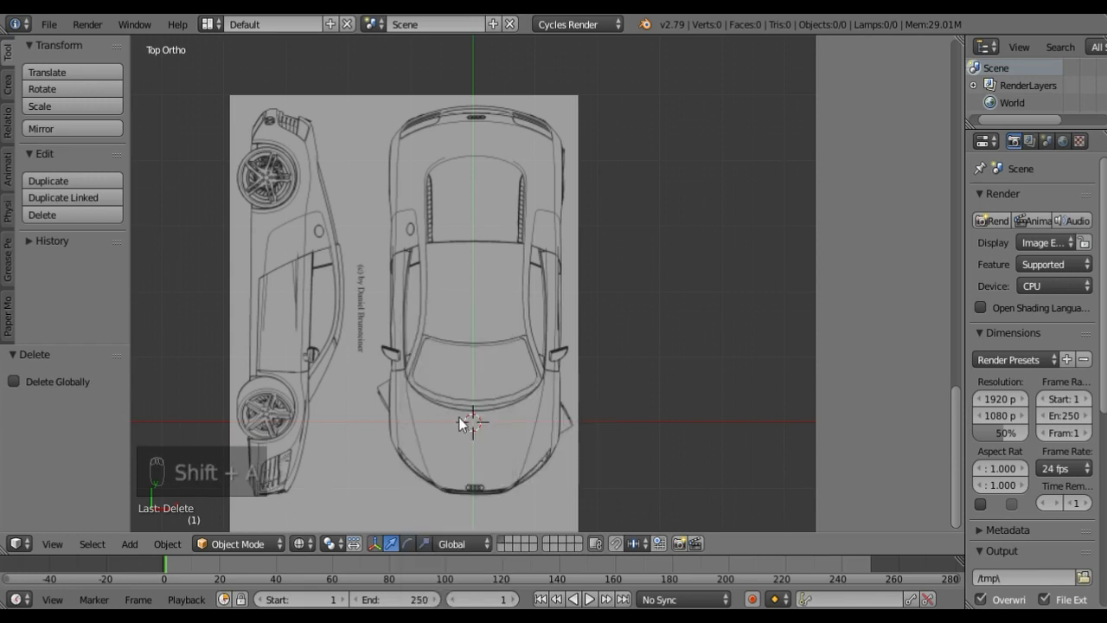
{"action": "key", "text": "shift+s"}
{"action": "key", "text": "shift+s"}
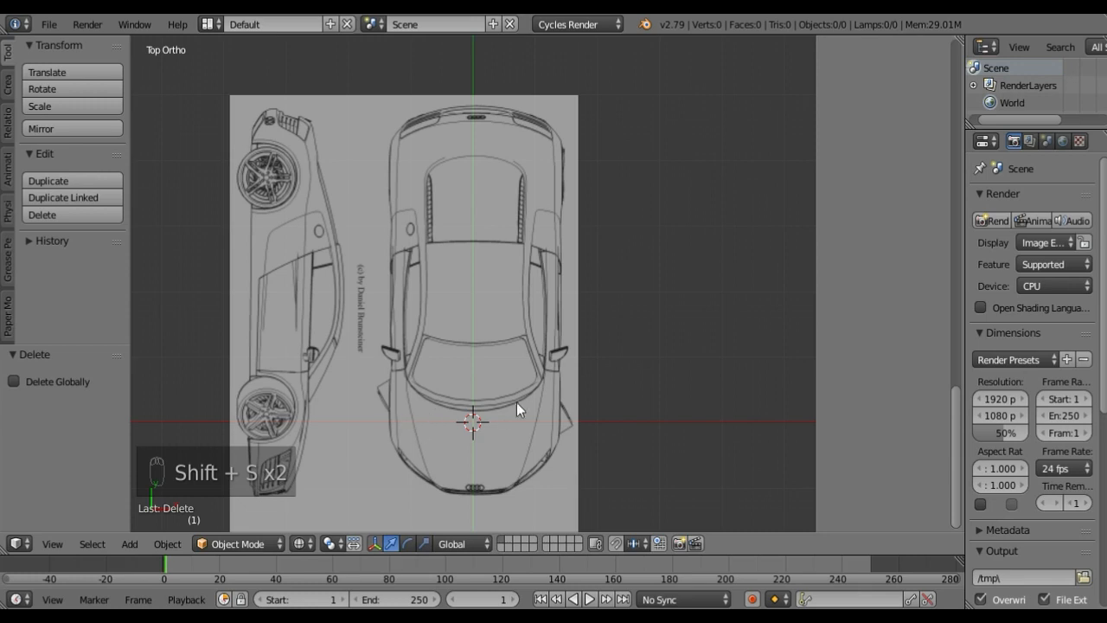
Step: Add a mesh plane with radius 1.000 at the world origin
{"action": "key", "text": "shift+a"}
{"action": "mouse_move", "coordinate": [502, 341]}
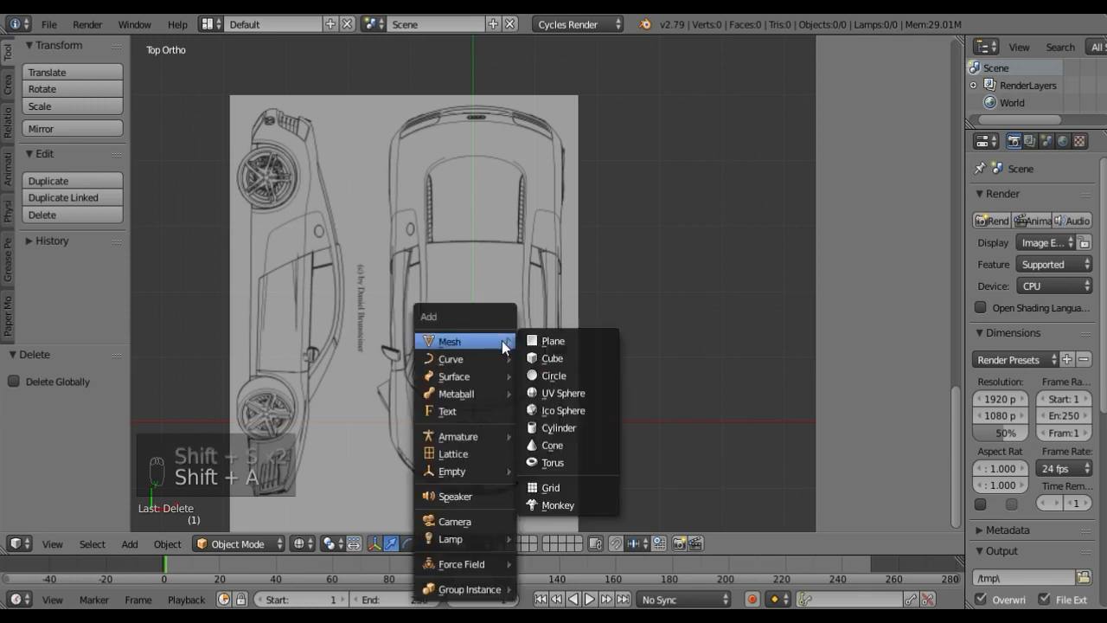
{"action": "left_click", "coordinate": [579, 343]}
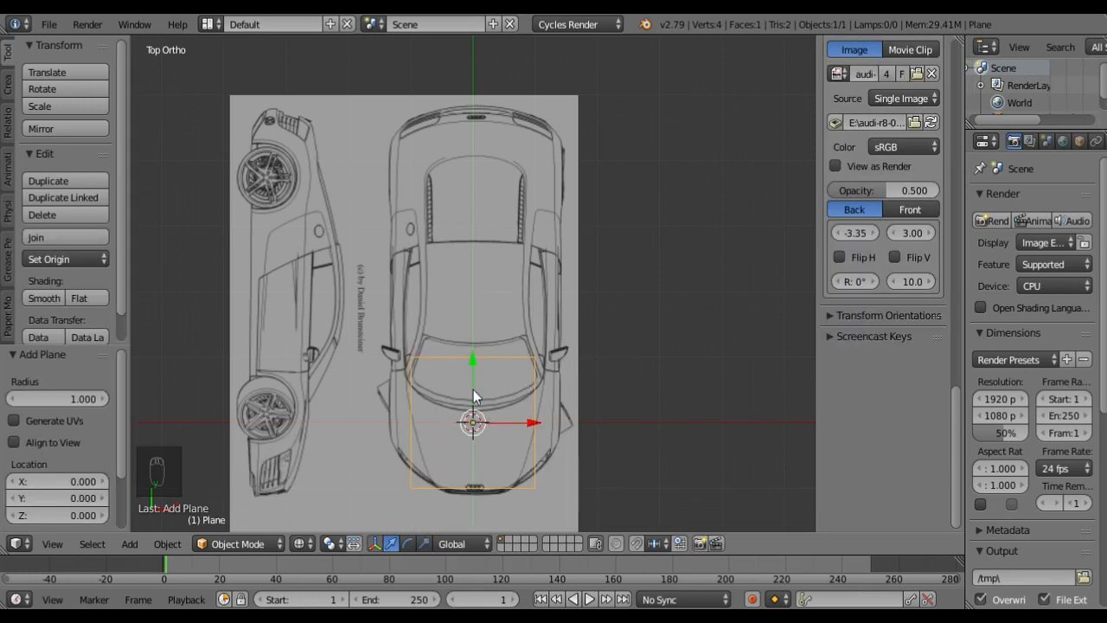
Step: Enter Edit Mode and move the whole plane along Y until it covers the car's roof in the top blueprint
{"action": "key", "text": "Tab"}
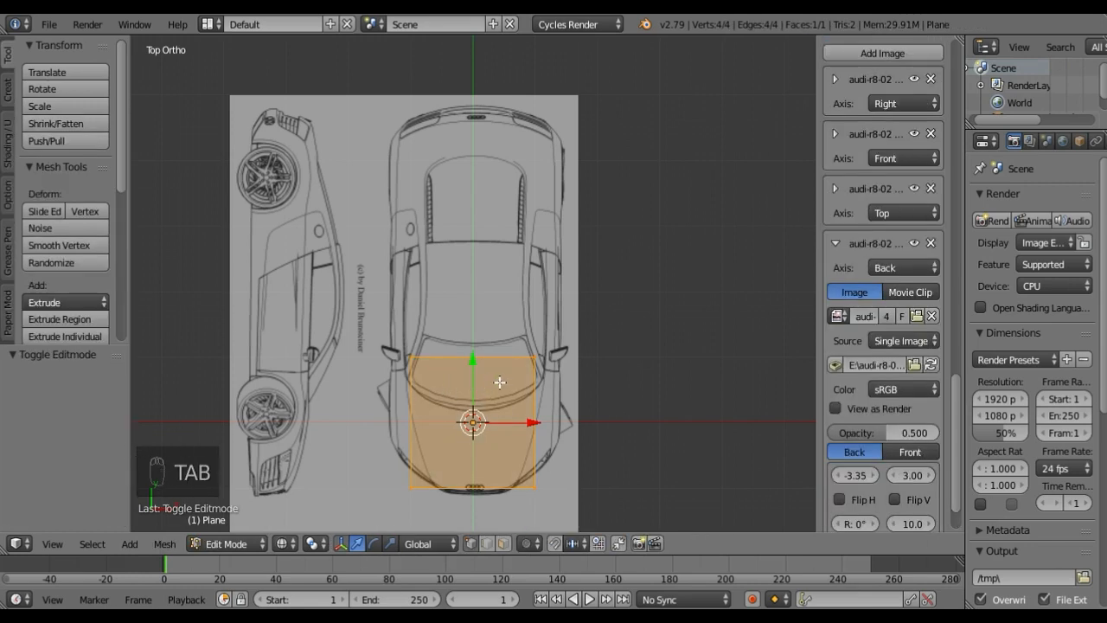
{"action": "left_click_drag", "start_coordinate": [471, 372], "coordinate": [471, 220]}
{"action": "scroll", "coordinate": [504, 310], "scroll_direction": "up", "scroll_amount": 6}
{"action": "scroll", "coordinate": [539, 332], "scroll_direction": "down", "scroll_amount": 2}
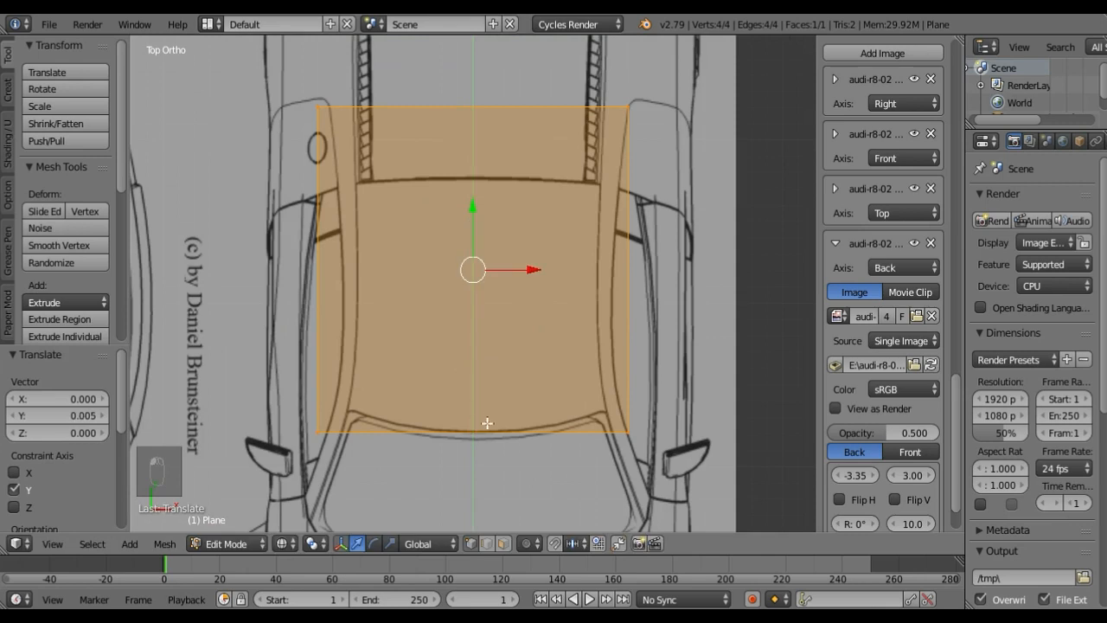
Step: Move the plane's two windshield-side corner vertices onto the front corners of the roof in the blueprint
{"action": "right_click", "coordinate": [627, 434]}
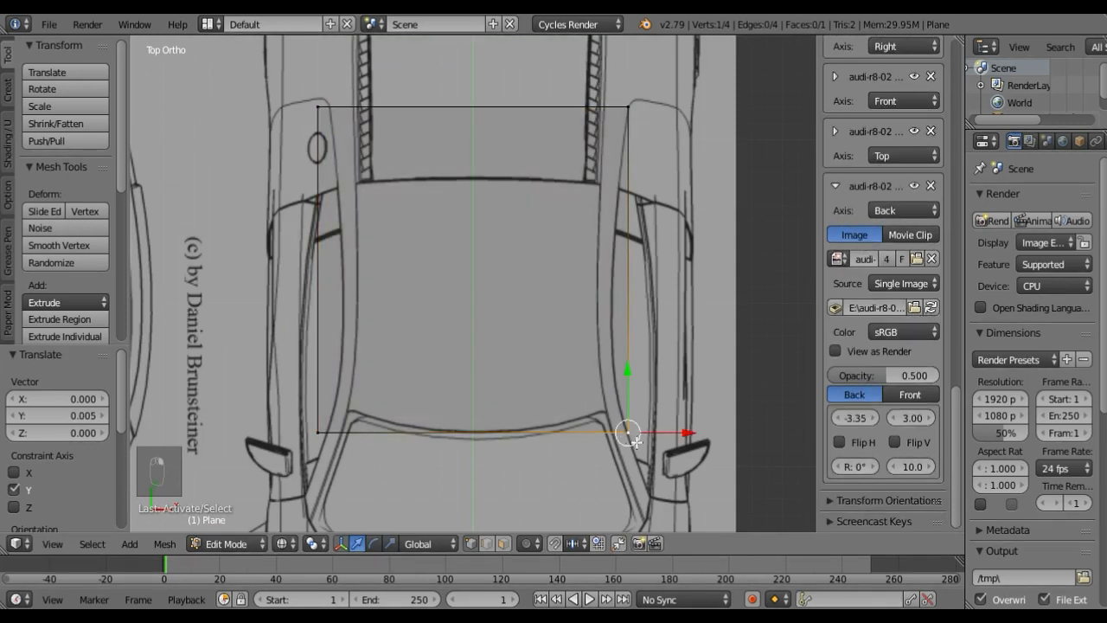
{"action": "key", "text": "g"}
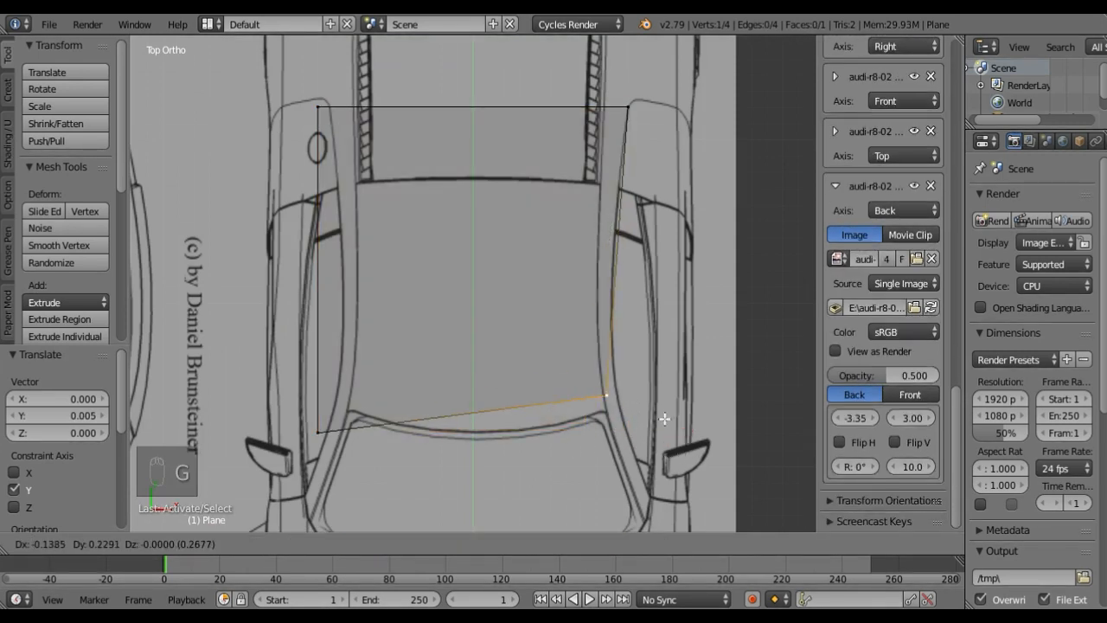
{"action": "left_click", "coordinate": [663, 432]}
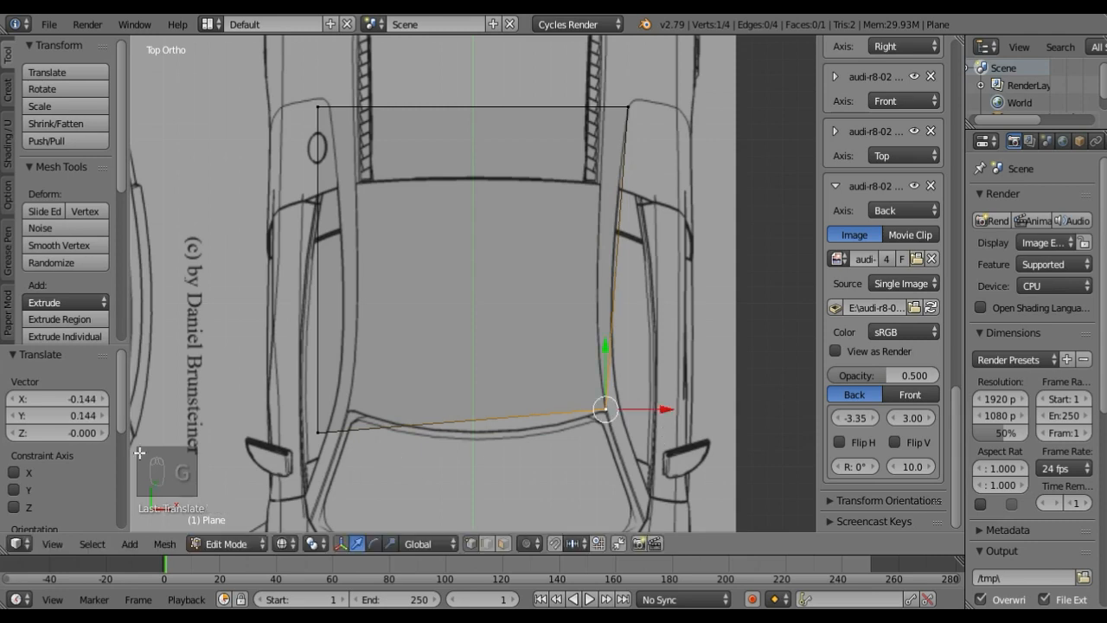
{"action": "right_click", "coordinate": [322, 431]}
{"action": "key", "text": "g"}
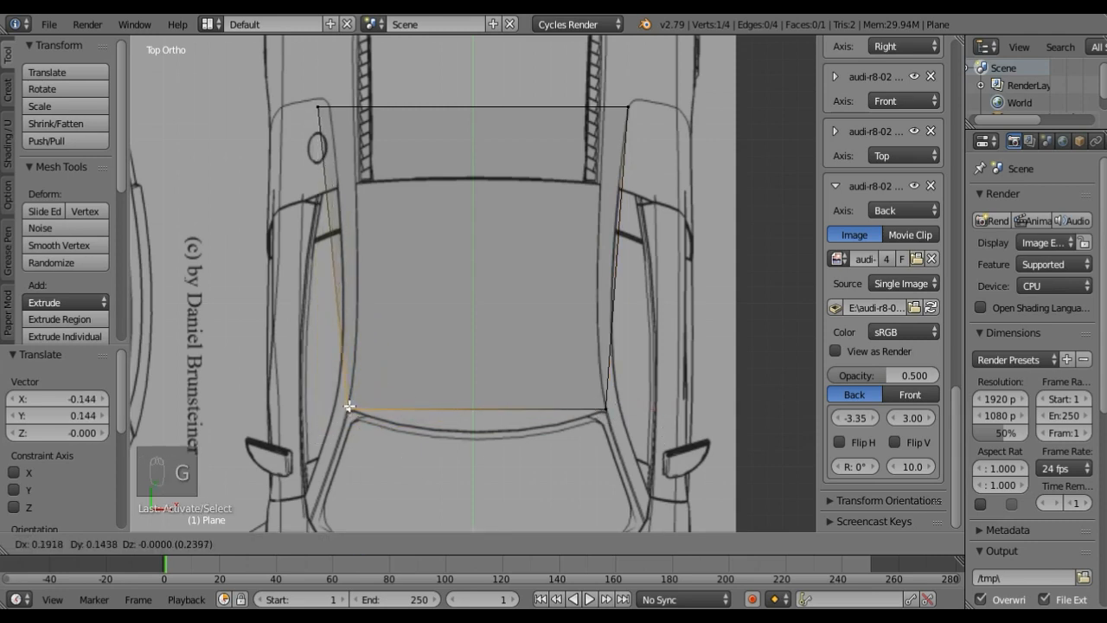
{"action": "left_click", "coordinate": [349, 406]}
Step: Move the plane's two engine-side corner vertices onto the rear corners of the roof in the blueprint
{"action": "right_click", "coordinate": [319, 107]}
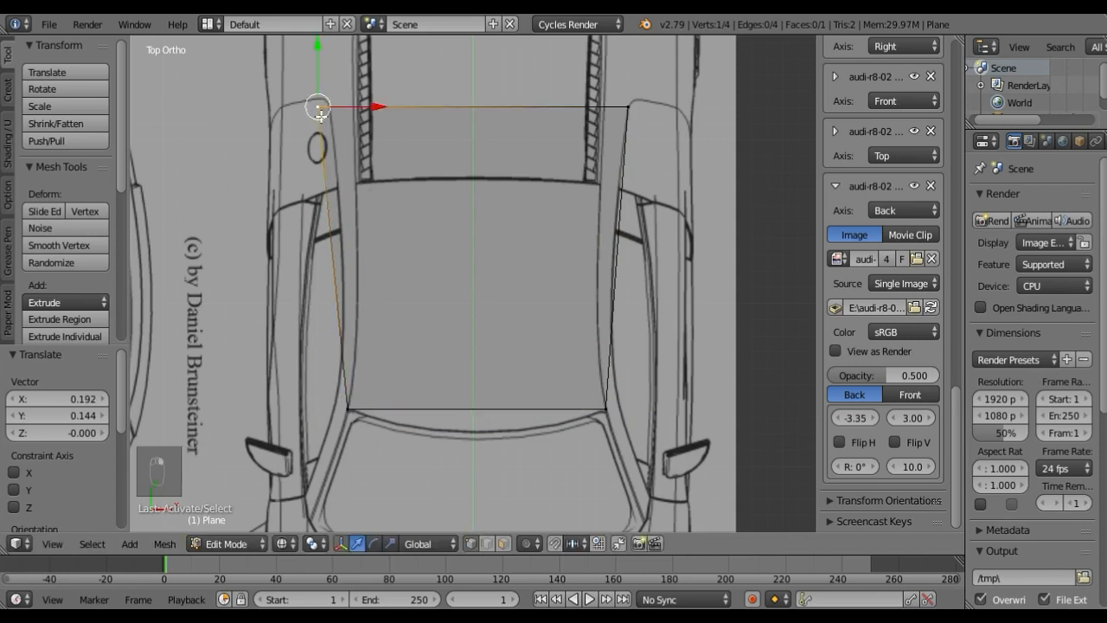
{"action": "key", "text": "g"}
{"action": "left_click", "coordinate": [370, 191]}
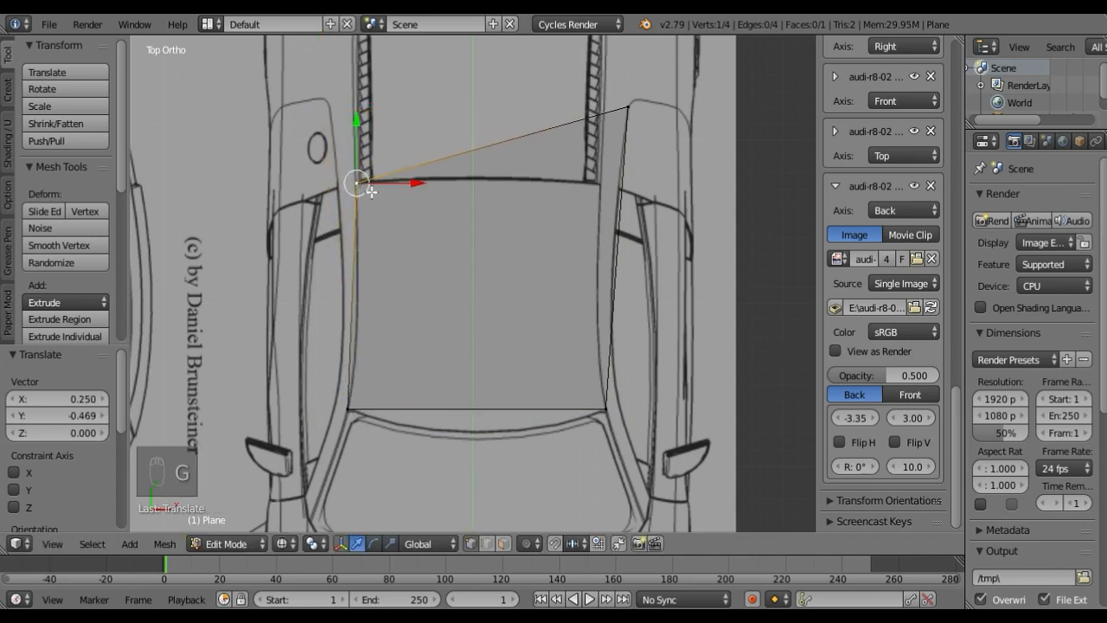
{"action": "right_click", "coordinate": [630, 108]}
{"action": "key", "text": "g"}
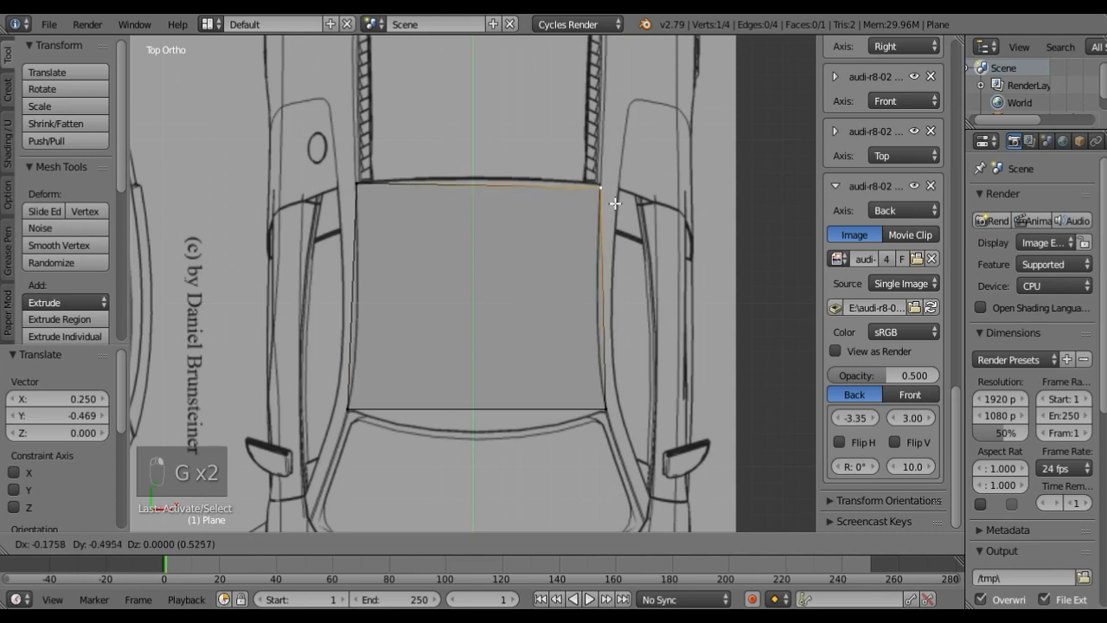
{"action": "left_click", "coordinate": [612, 201]}
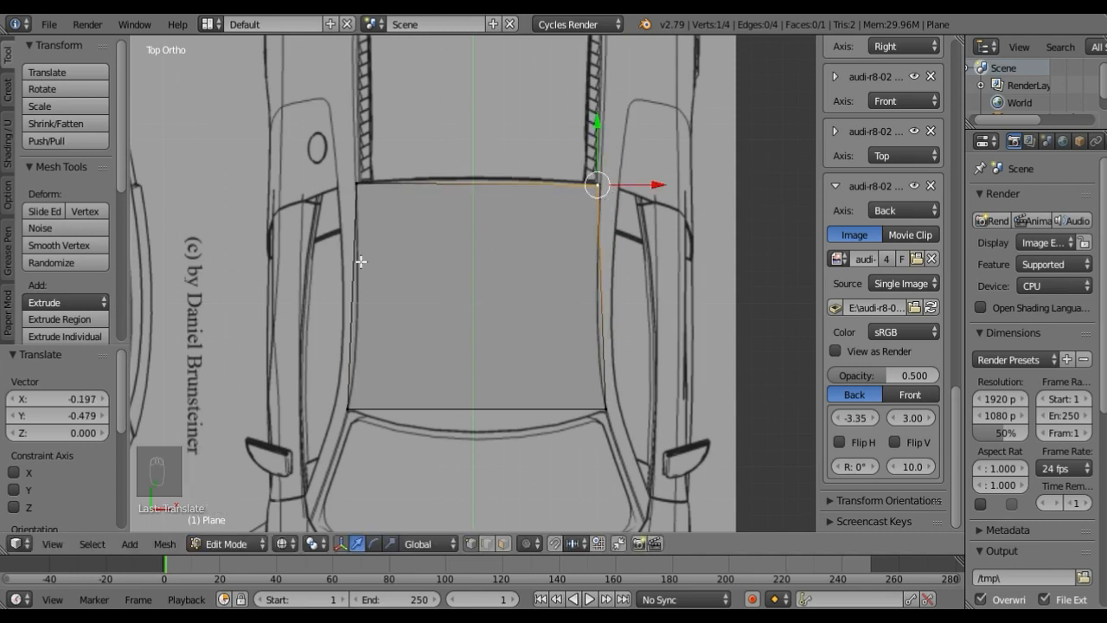
Step: Add one lengthwise loop cut down the middle of the roof plane
{"action": "key", "text": "ctrl+r"}
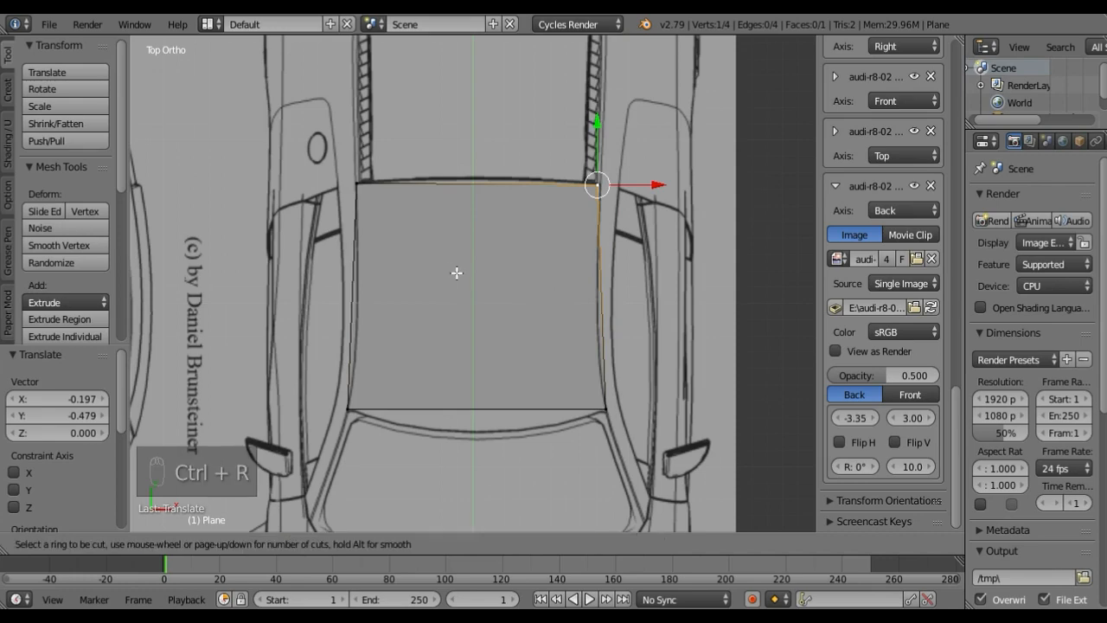
{"action": "left_click", "coordinate": [481, 180]}
{"action": "left_click", "coordinate": [482, 180]}
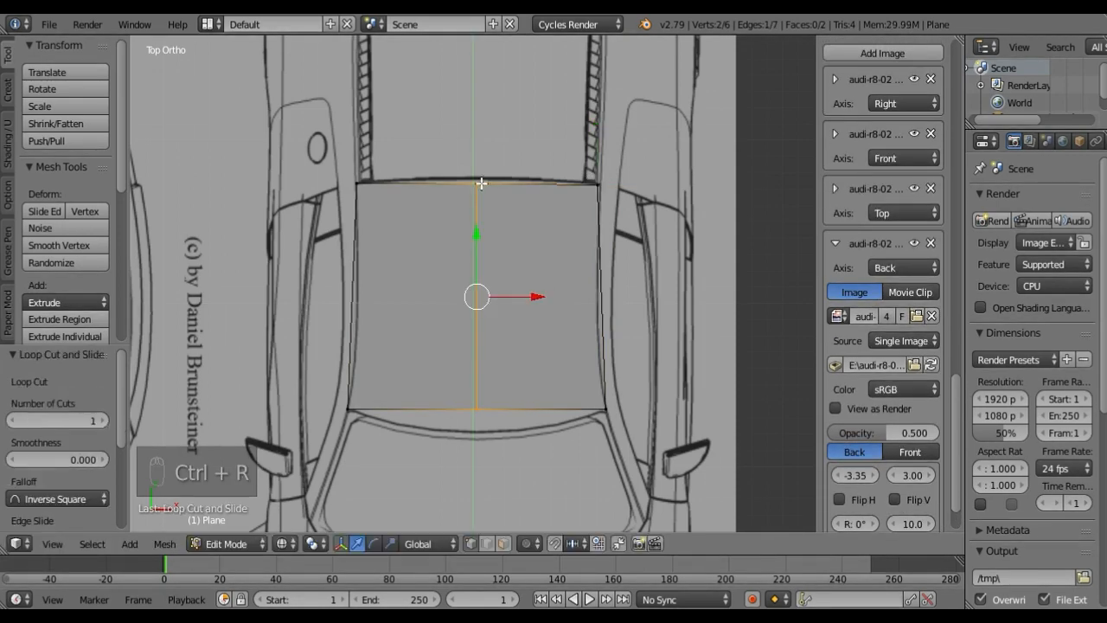
Step: Delete the two outer vertices on the negative X side, keeping only the positive X half of the roof plane
{"action": "right_click", "coordinate": [346, 177]}
{"action": "key", "text": "c"}
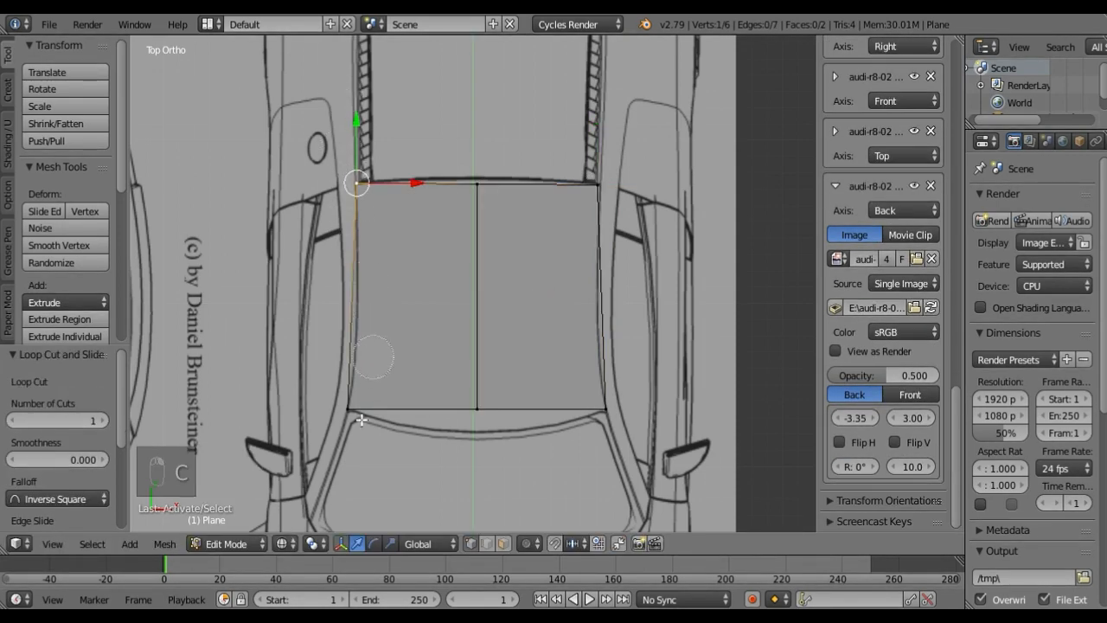
{"action": "left_click", "coordinate": [347, 408]}
{"action": "right_click", "coordinate": [332, 315]}
{"action": "key", "text": "x"}
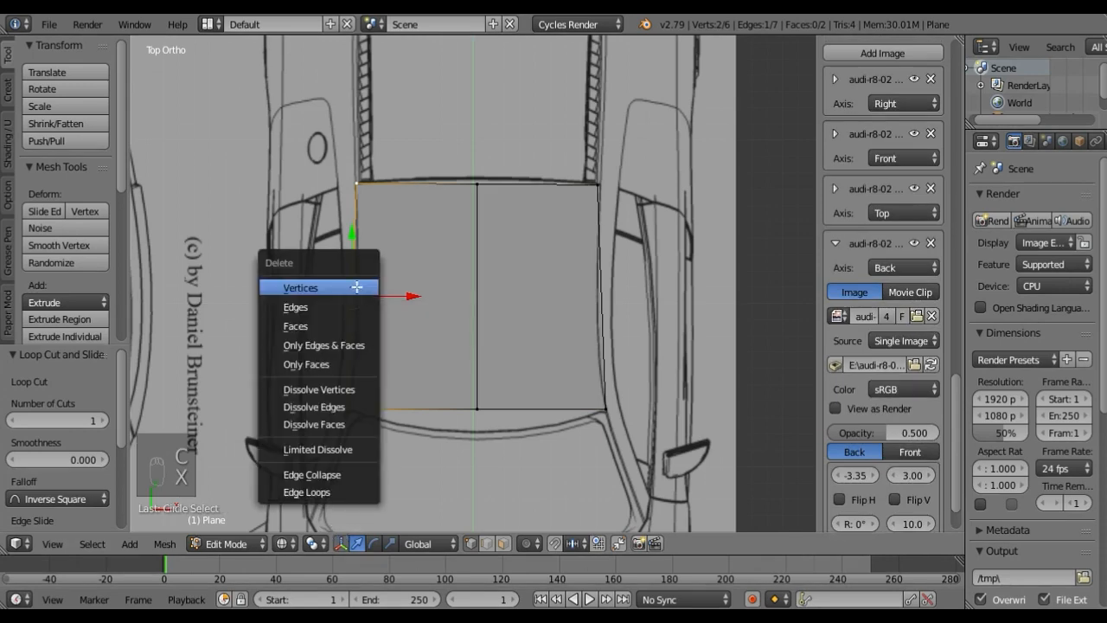
{"action": "left_click", "coordinate": [356, 287]}
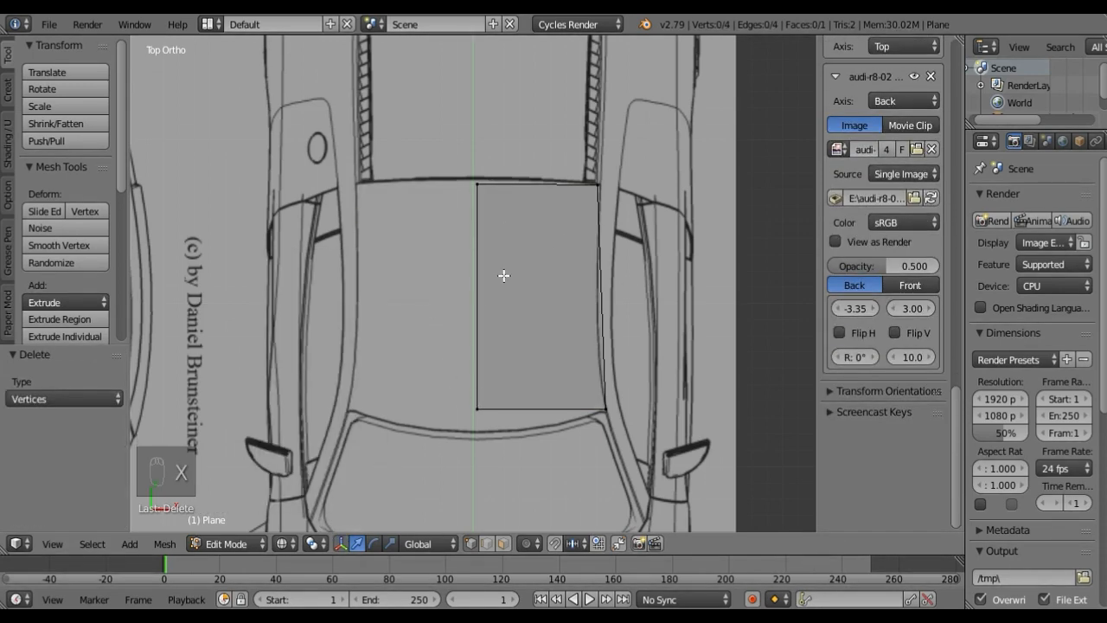
{"action": "key", "text": "Tab"}
{"action": "key", "text": "Tab"}
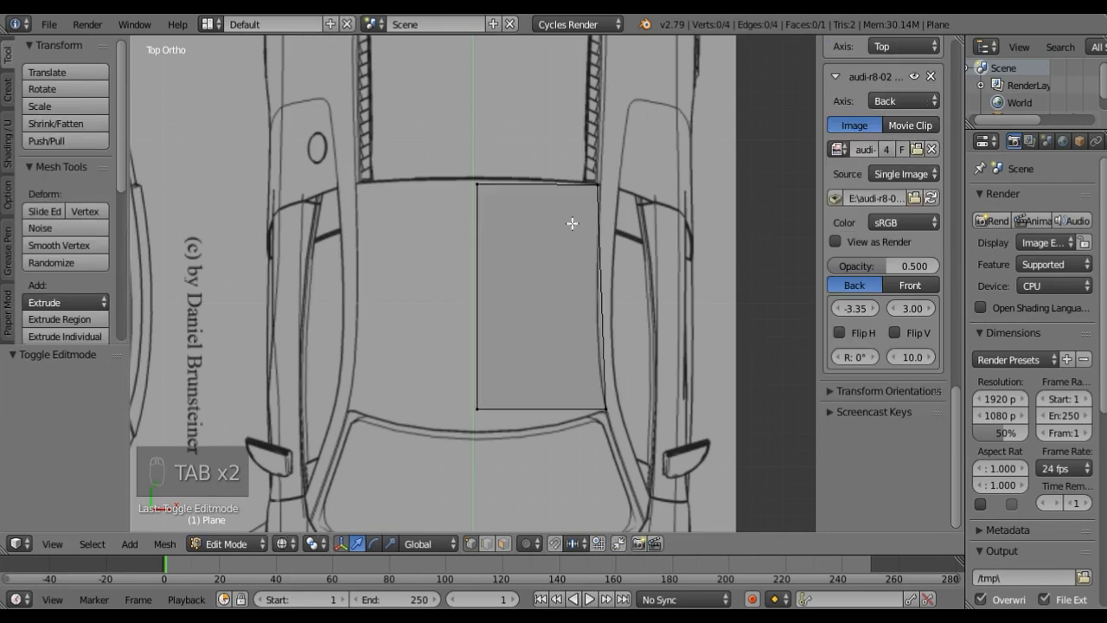
Step: Add a Mirror modifier on the X axis to the half roof plane and enable Clipping
{"action": "scroll", "coordinate": [1029, 141], "scroll_direction": "down", "scroll_amount": 2}
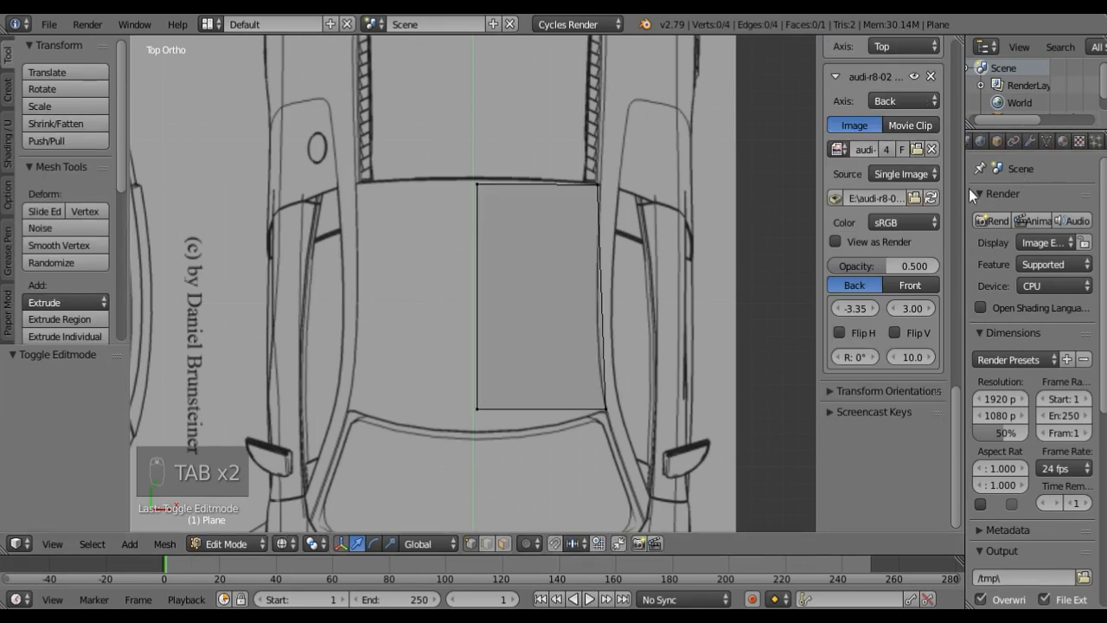
{"action": "key", "text": "n"}
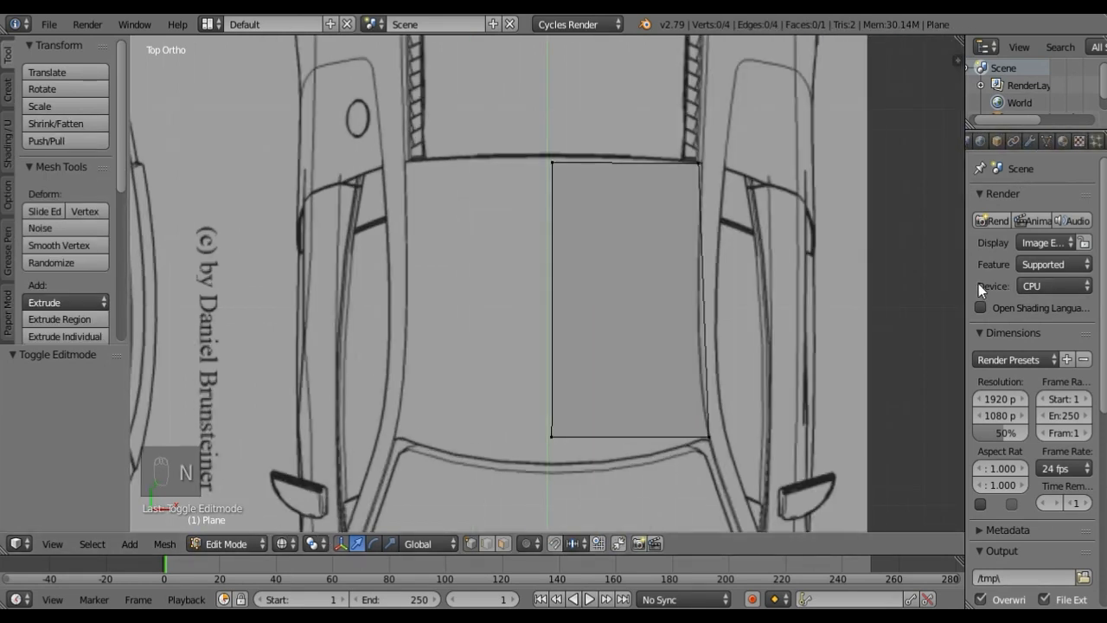
{"action": "left_click_drag", "start_coordinate": [966, 283], "coordinate": [867, 278]}
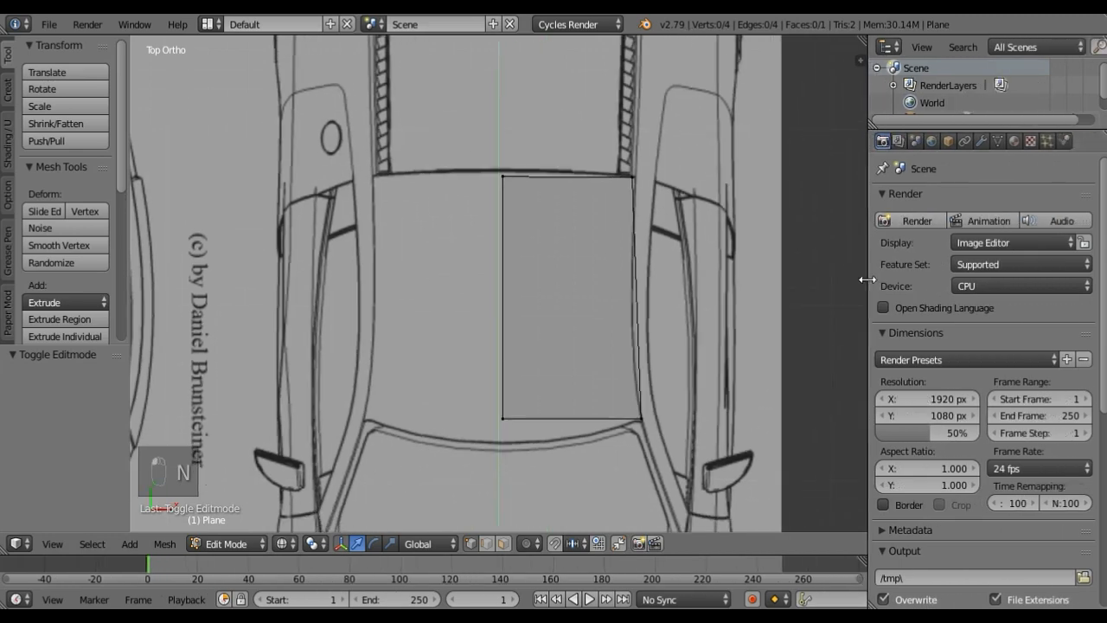
{"action": "left_click", "coordinate": [988, 144]}
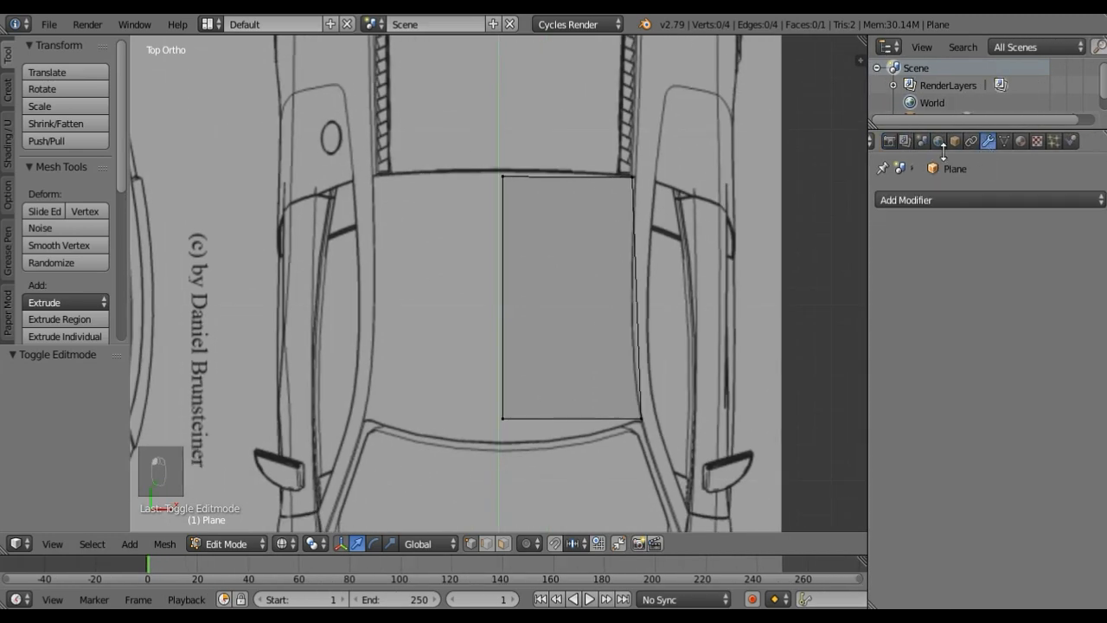
{"action": "left_click", "coordinate": [913, 204]}
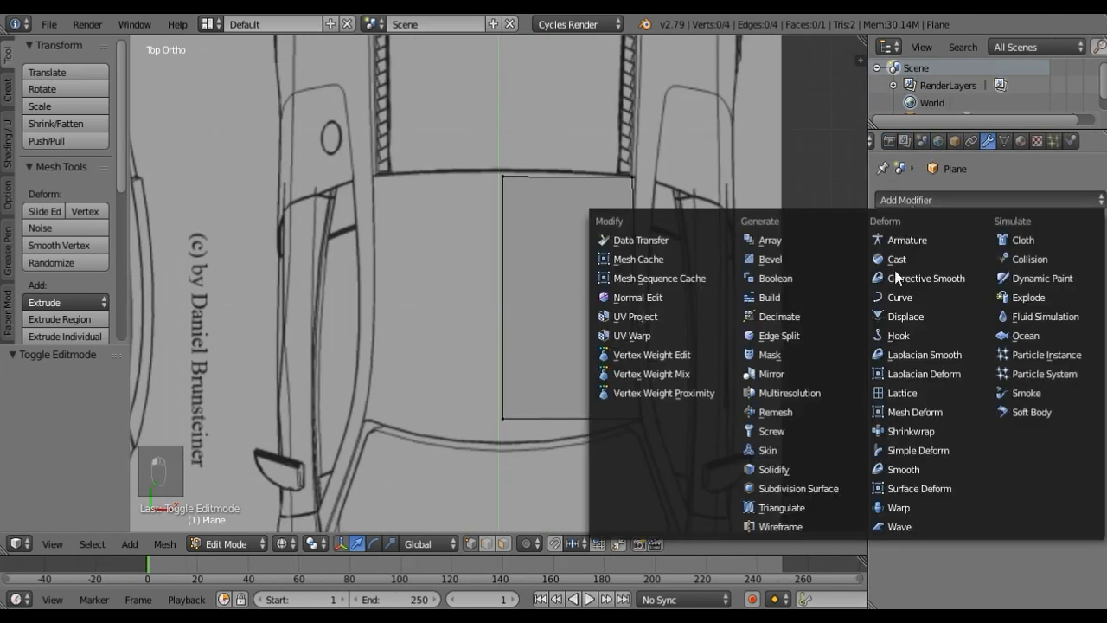
{"action": "left_click", "coordinate": [770, 374]}
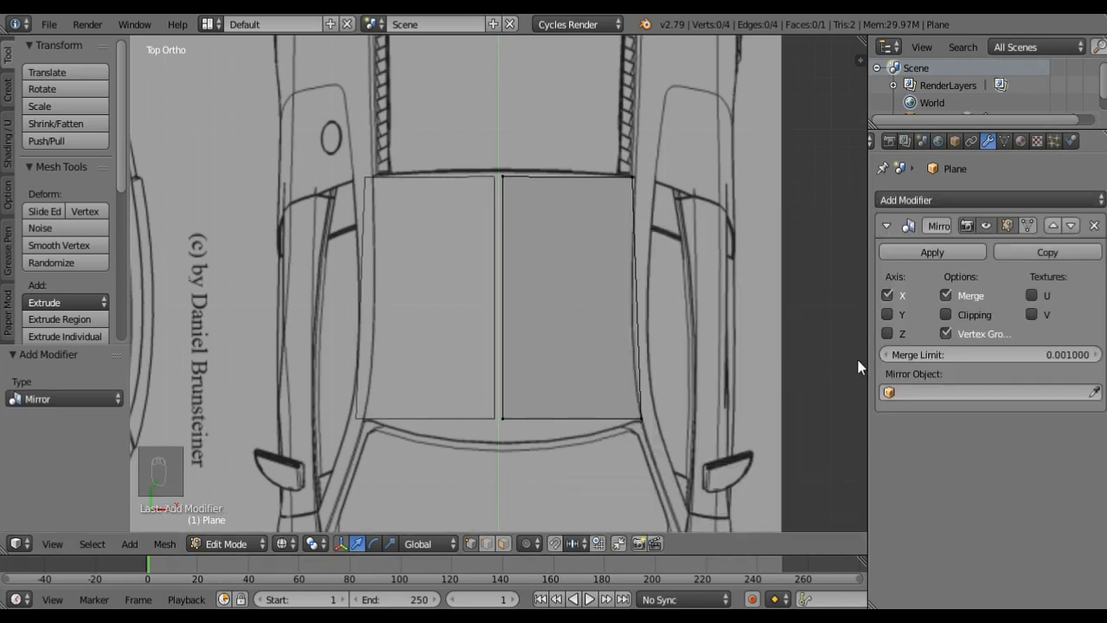
{"action": "left_click", "coordinate": [946, 318]}
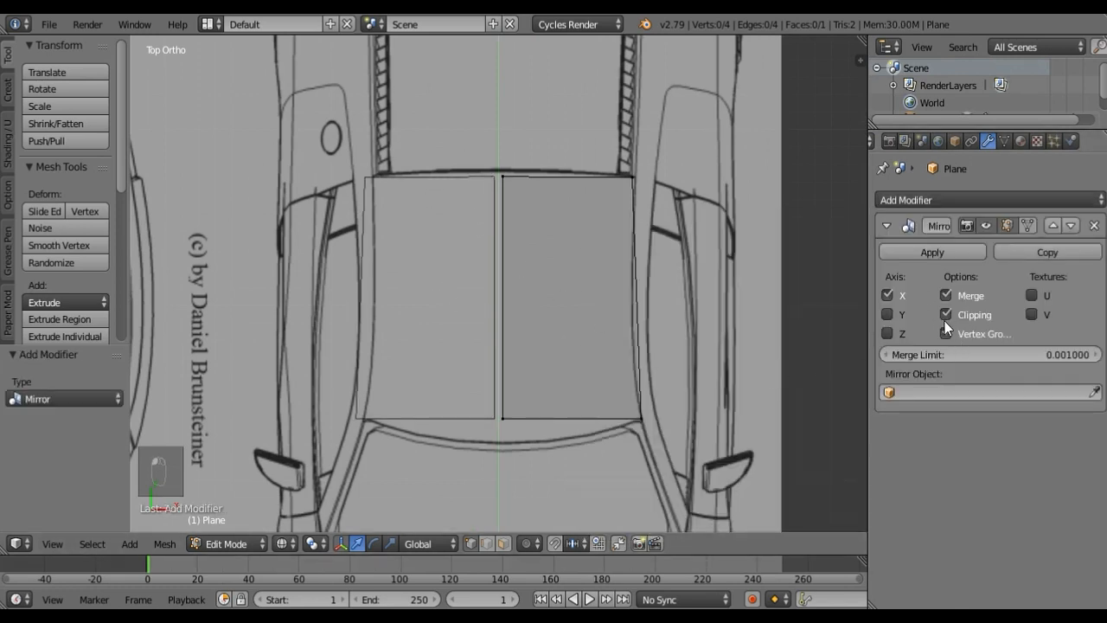
Step: Move both inner vertices of the half roof along X onto the mirror centre line to close the gap
{"action": "right_click", "coordinate": [502, 177]}
{"action": "key", "text": "g"}
{"action": "key", "text": "x"}
{"action": "left_click", "coordinate": [543, 179]}
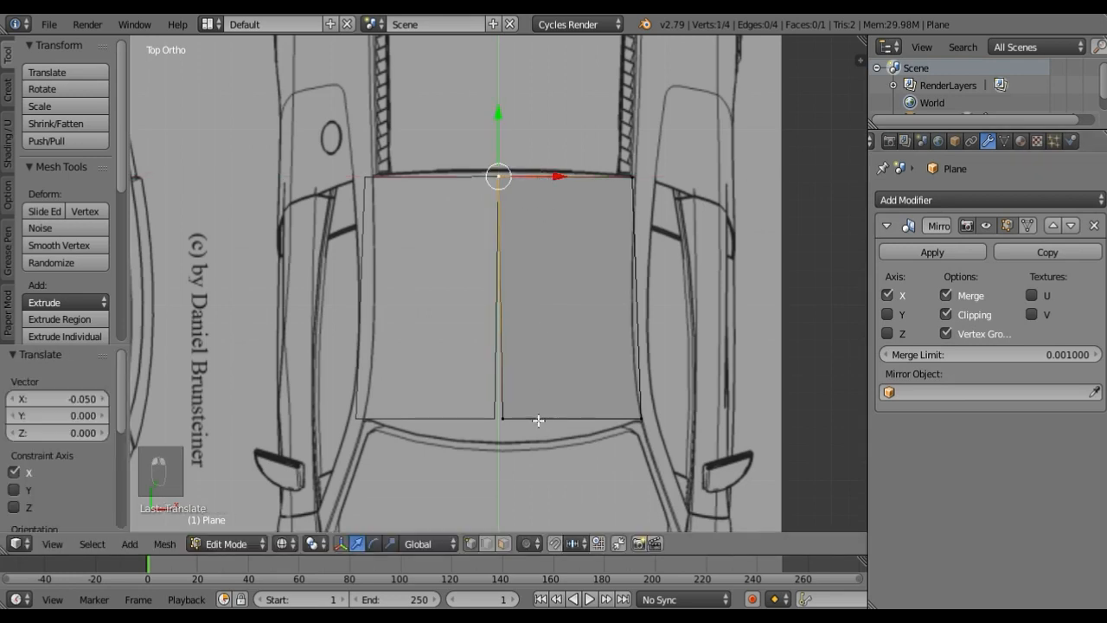
{"action": "right_click", "coordinate": [534, 421]}
{"action": "key", "text": "g"}
{"action": "key", "text": "x"}
{"action": "left_click", "coordinate": [534, 421]}
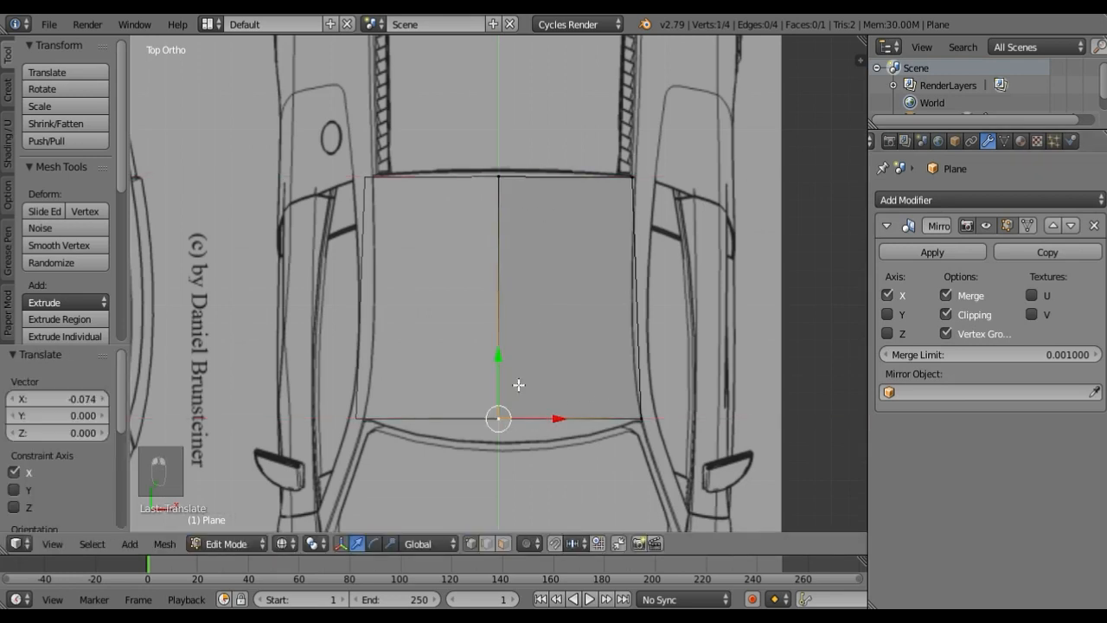
Step: Move the centre-line vertices along Y onto the curved roof edges, about -0.124 at the front and 0.020 at the rear
{"action": "key", "text": "g"}
{"action": "key", "text": "y"}
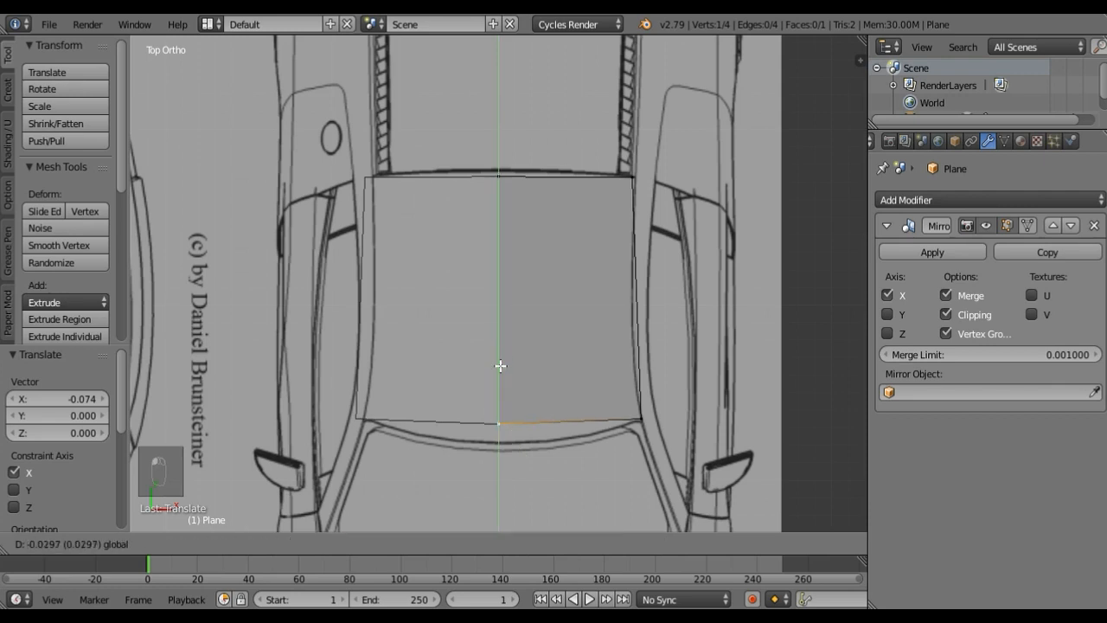
{"action": "left_click", "coordinate": [496, 376]}
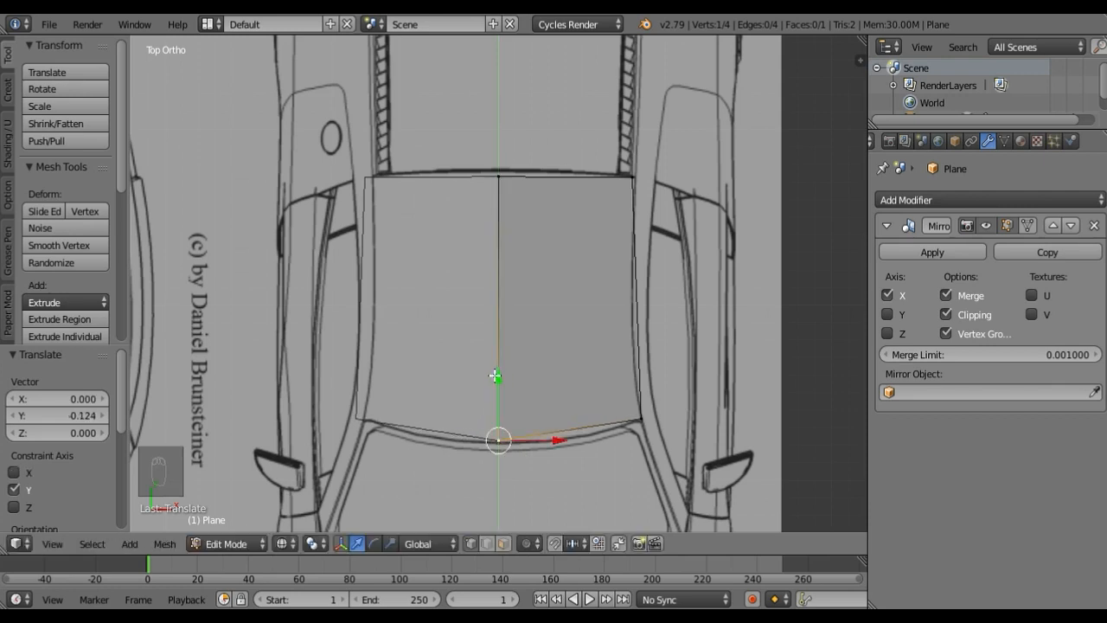
{"action": "right_click", "coordinate": [499, 183]}
{"action": "key", "text": "g"}
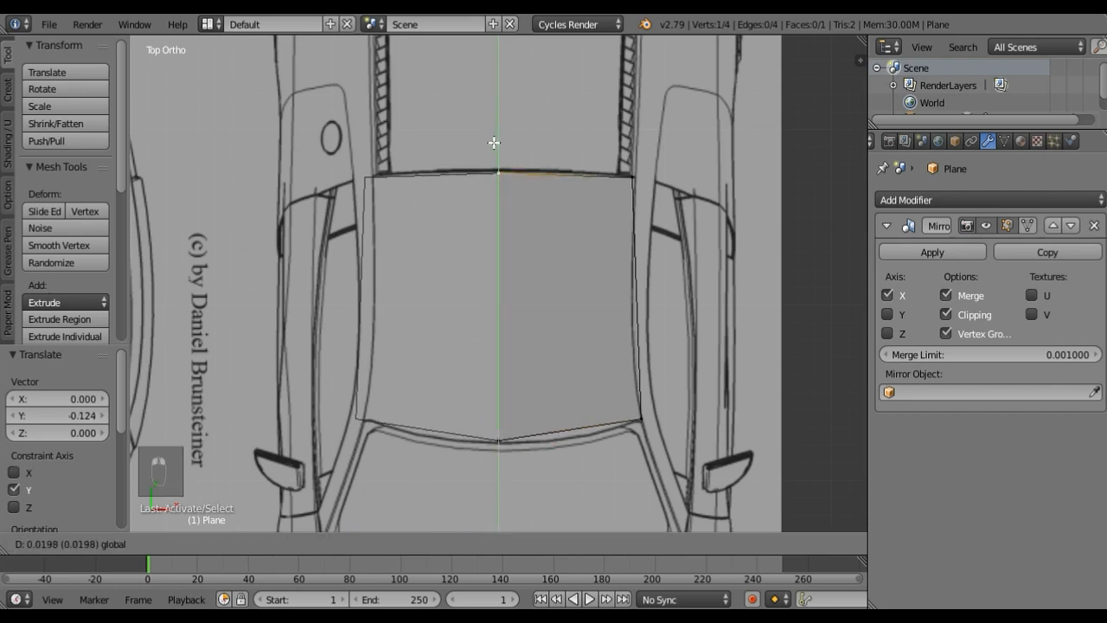
{"action": "left_click", "coordinate": [493, 142]}
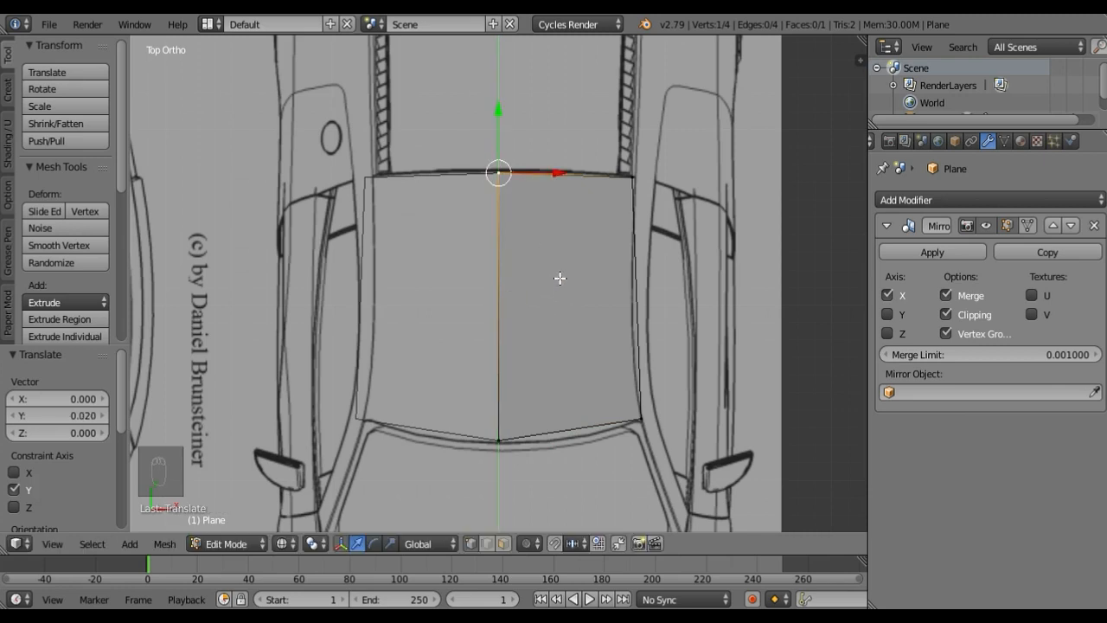
{"action": "key", "text": "ctrl+r"}
{"action": "scroll", "coordinate": [559, 277], "scroll_direction": "up", "scroll_amount": 1}
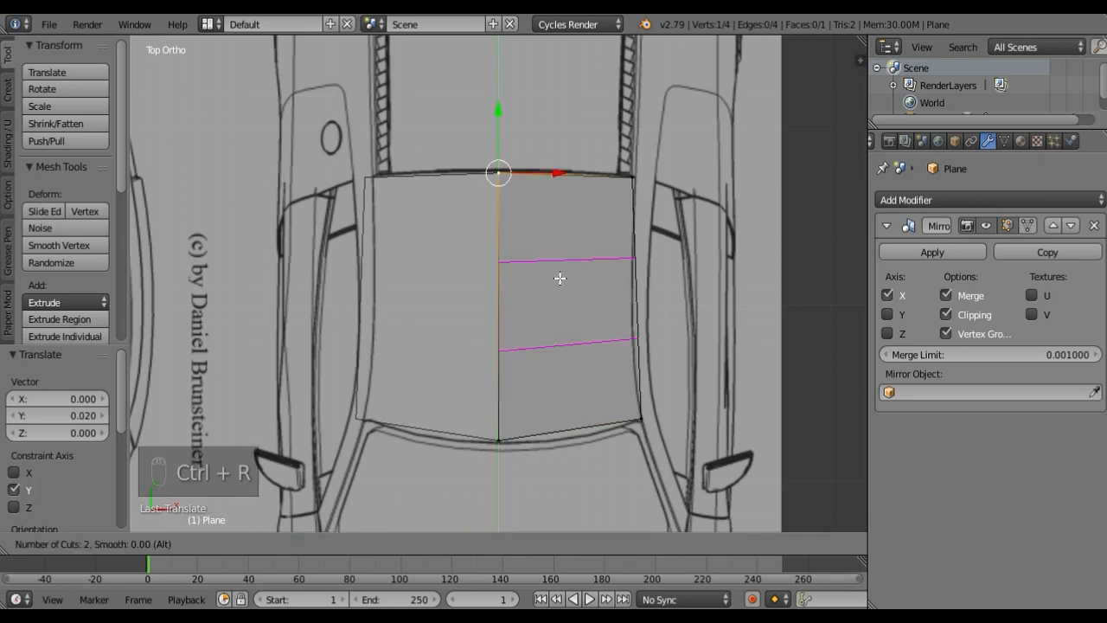
{"action": "scroll", "coordinate": [560, 278], "scroll_direction": "down", "scroll_amount": 1}
{"action": "scroll", "coordinate": [560, 278], "scroll_direction": "up", "scroll_amount": 8}
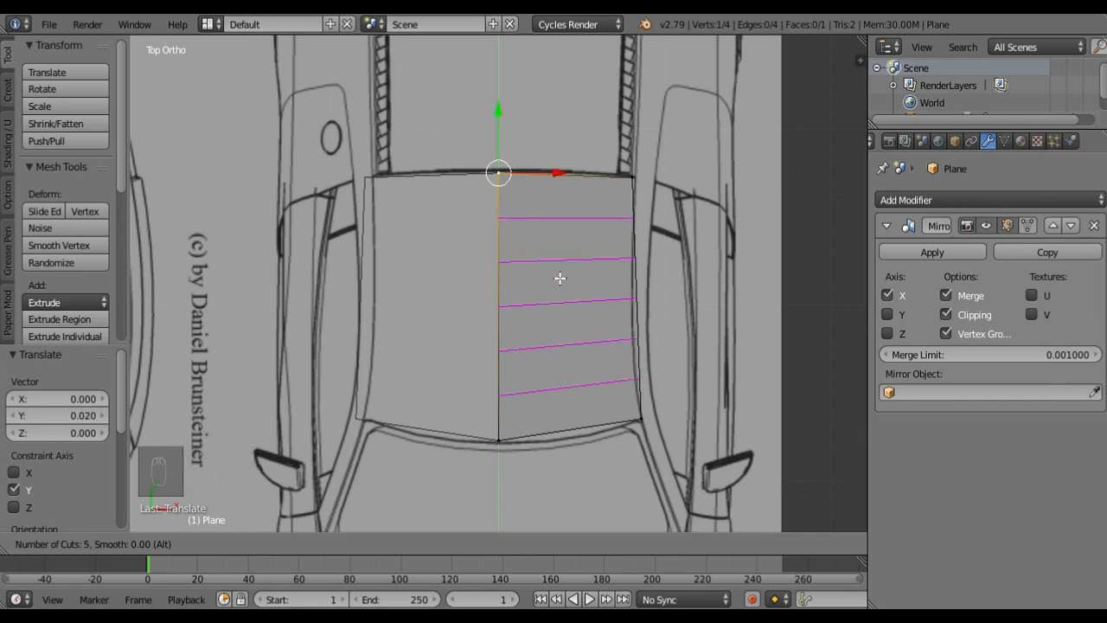
{"action": "scroll", "coordinate": [559, 278], "scroll_direction": "down", "scroll_amount": 8}
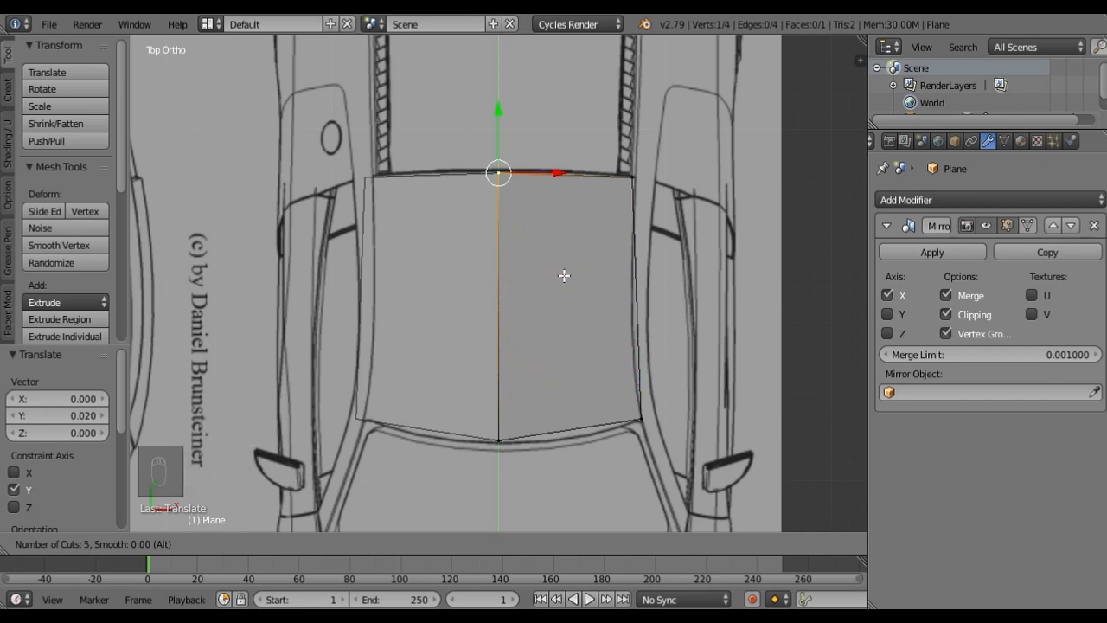
{"action": "key", "text": "Escape"}
Step: Add two evenly spaced crosswise loop cuts to the roof plane without sliding them
{"action": "key", "text": "ctrl+r"}
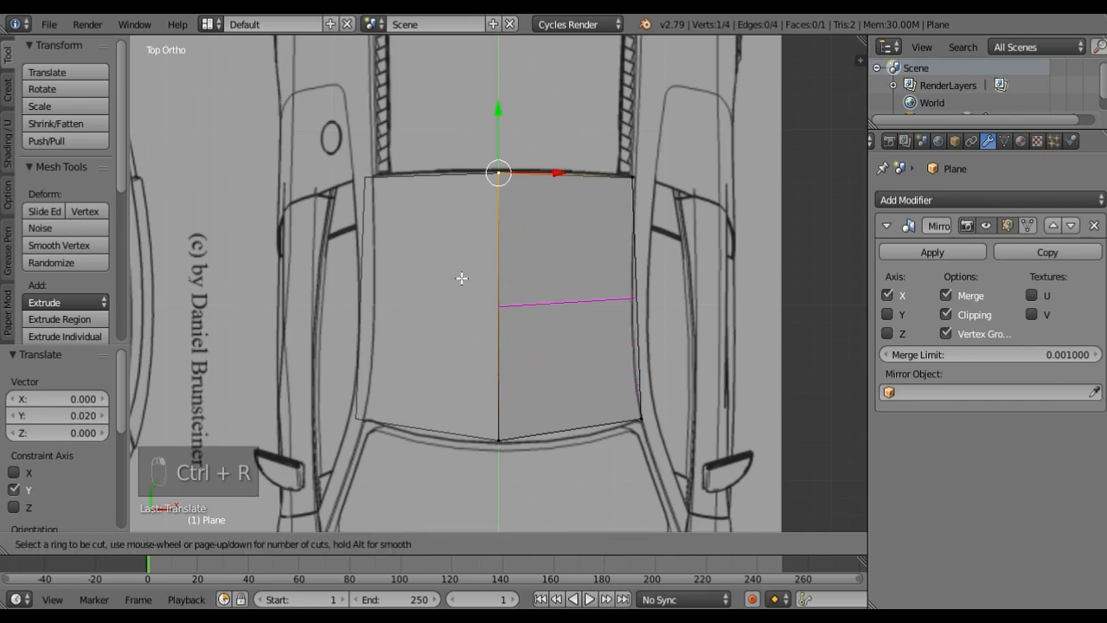
{"action": "scroll", "coordinate": [461, 278], "scroll_direction": "up", "scroll_amount": 1}
{"action": "left_click", "coordinate": [462, 277]}
{"action": "right_click", "coordinate": [461, 277]}
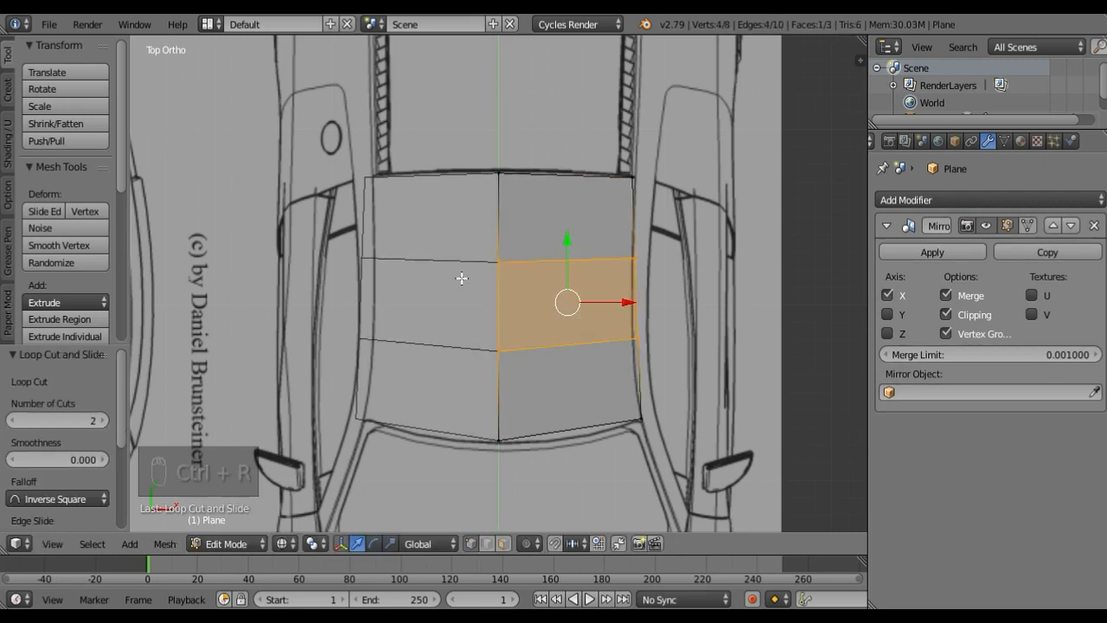
Step: Move the outer side vertices along X onto the blueprint's roof side line, the rear corner by 0.005 and the front cut's by -0.035
{"action": "right_click", "coordinate": [634, 261]}
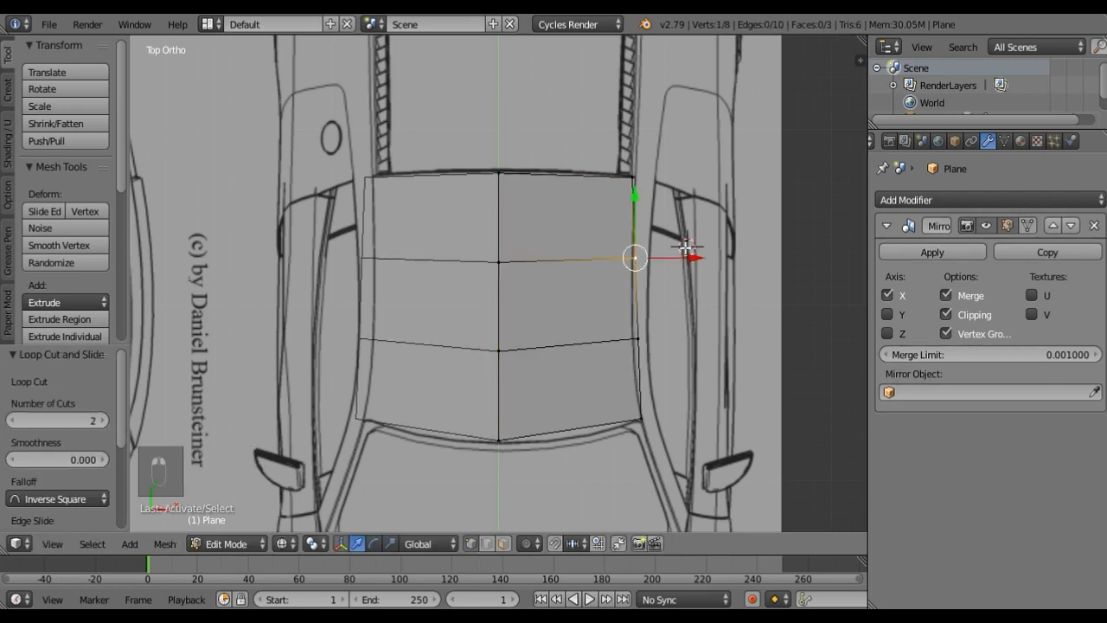
{"action": "key", "text": "g"}
{"action": "key", "text": "x"}
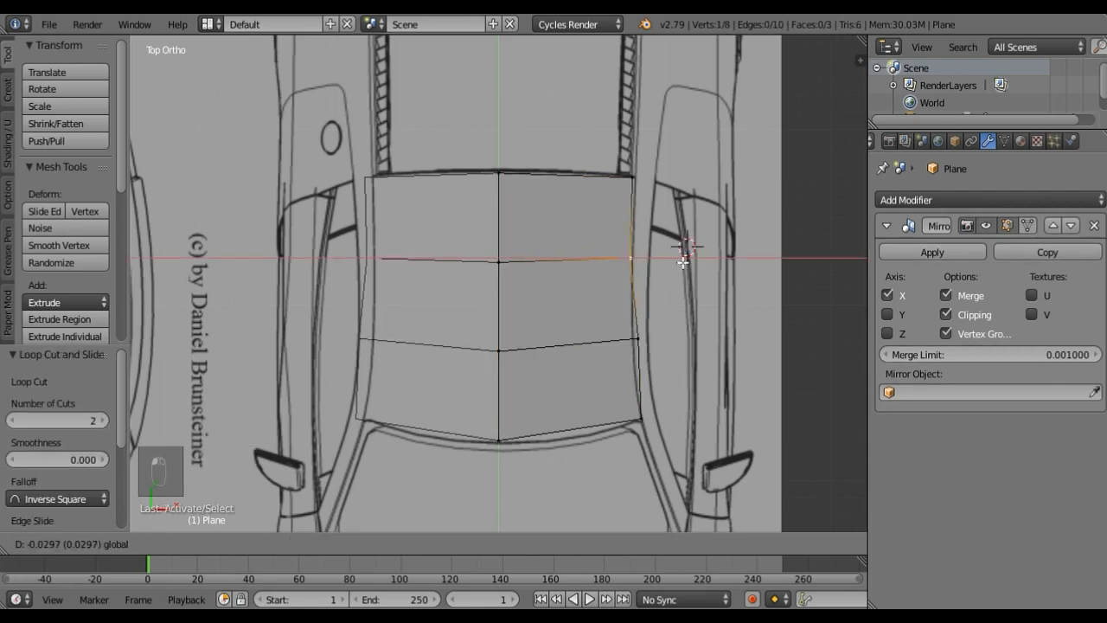
{"action": "left_click", "coordinate": [684, 247]}
{"action": "right_click", "coordinate": [635, 177]}
{"action": "left_click_drag", "start_coordinate": [666, 178], "coordinate": [668, 178]}
{"action": "right_click", "coordinate": [639, 337]}
{"action": "key", "text": "g"}
{"action": "key", "text": "x"}
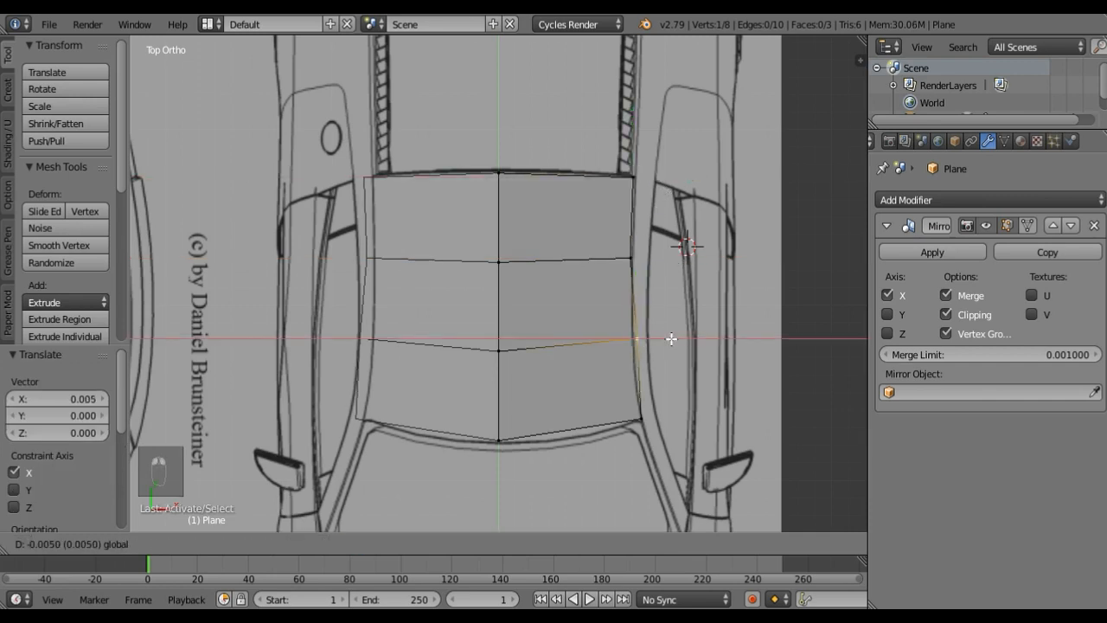
{"action": "left_click", "coordinate": [668, 338]}
Step: Add two evenly spaced lengthwise loop cuts to the half roof
{"action": "right_click", "coordinate": [512, 431]}
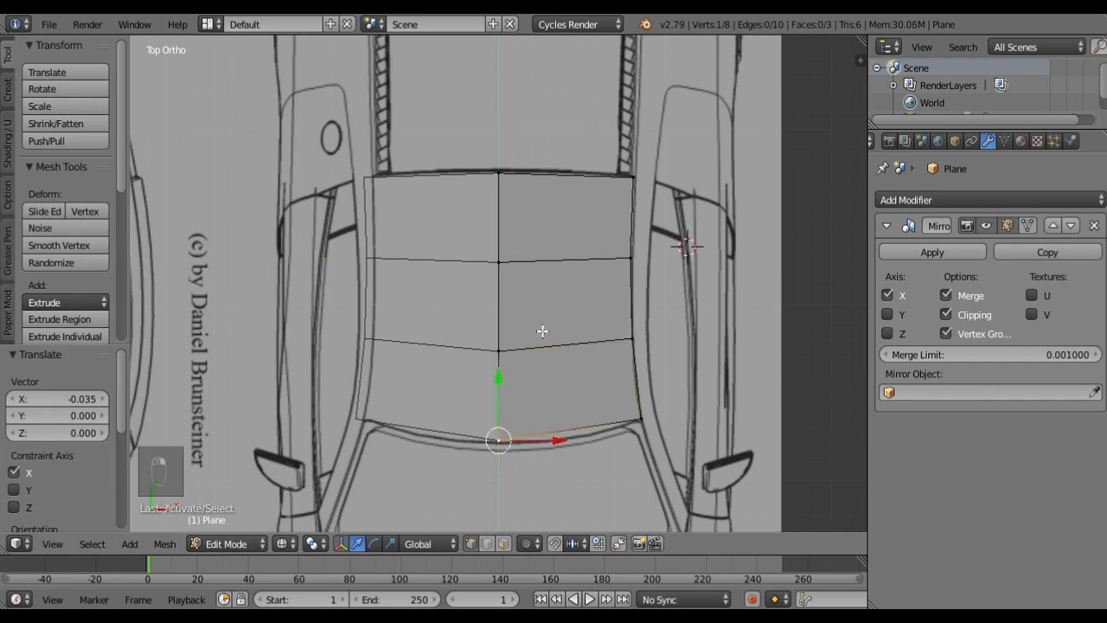
{"action": "key", "text": "ctrl+r"}
{"action": "scroll", "coordinate": [543, 314], "scroll_direction": "up", "scroll_amount": 1}
{"action": "left_click", "coordinate": [543, 314]}
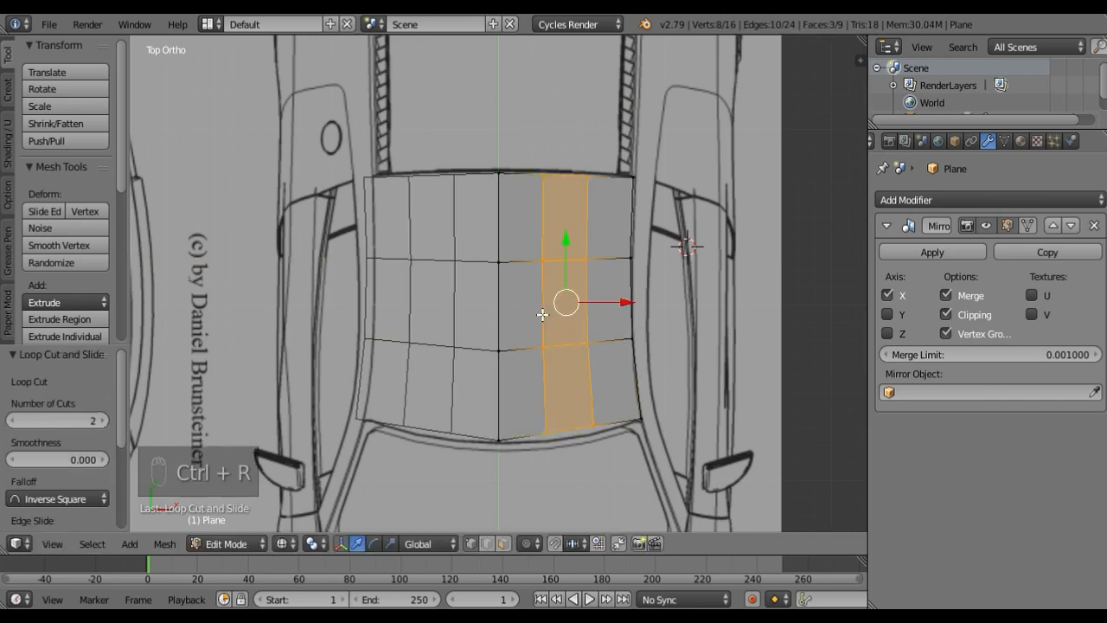
Step: Move the two new front-edge vertices along Y onto the curved windshield line, the outer one by about -0.035
{"action": "right_click", "coordinate": [548, 418]}
{"action": "left_click_drag", "start_coordinate": [546, 381], "coordinate": [596, 392]}
{"action": "right_click", "coordinate": [585, 415]}
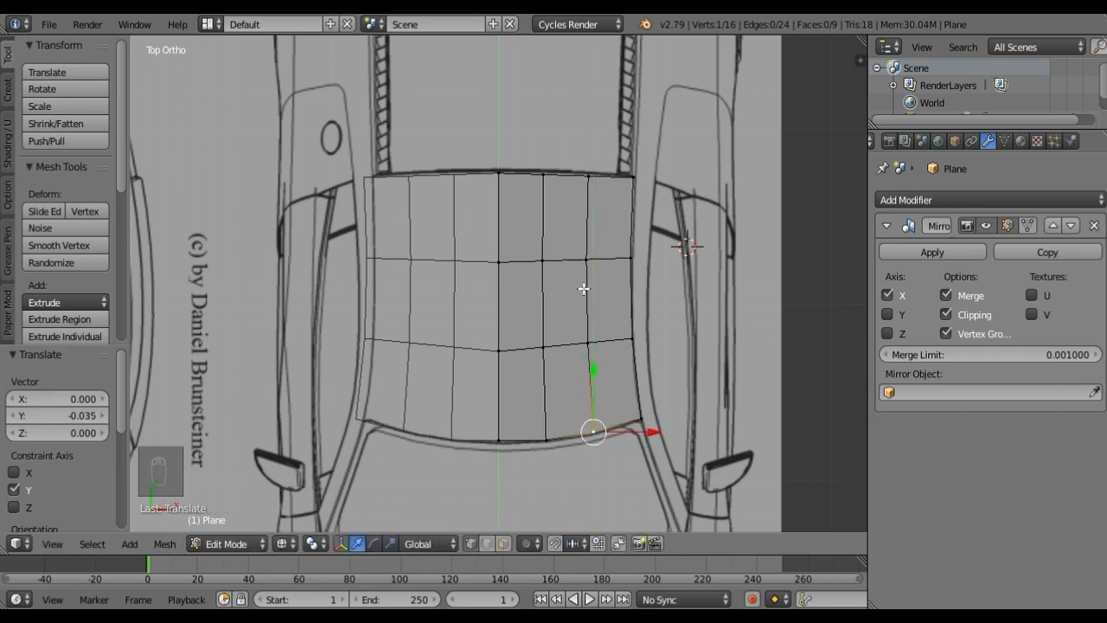
Step: In the right side view, raise the whole roof mesh about 0.708 along Z to the top of the car's roof line
{"action": "key", "text": "KP_3"}
{"action": "scroll", "coordinate": [577, 286], "scroll_direction": "down", "scroll_amount": 3}
{"action": "scroll", "coordinate": [526, 262], "scroll_direction": "up", "scroll_amount": 4}
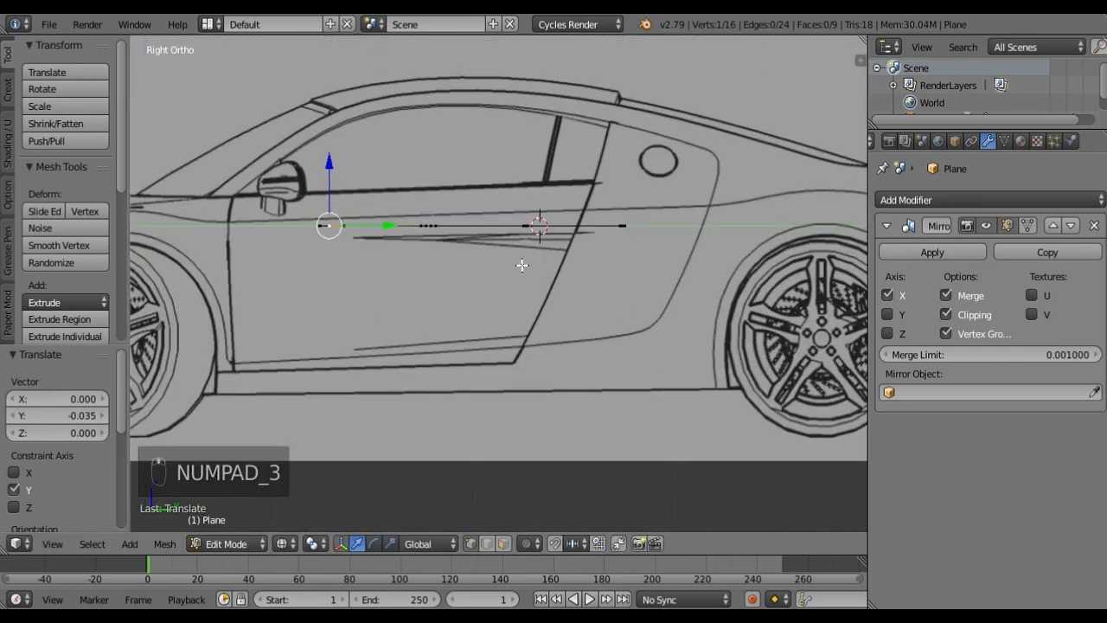
{"action": "scroll", "coordinate": [526, 262], "scroll_direction": "down", "scroll_amount": 2}
{"action": "key", "text": "a"}
{"action": "key", "text": "a"}
{"action": "key", "text": "a"}
{"action": "key", "text": "a"}
{"action": "left_click_drag", "start_coordinate": [485, 193], "coordinate": [476, 81]}
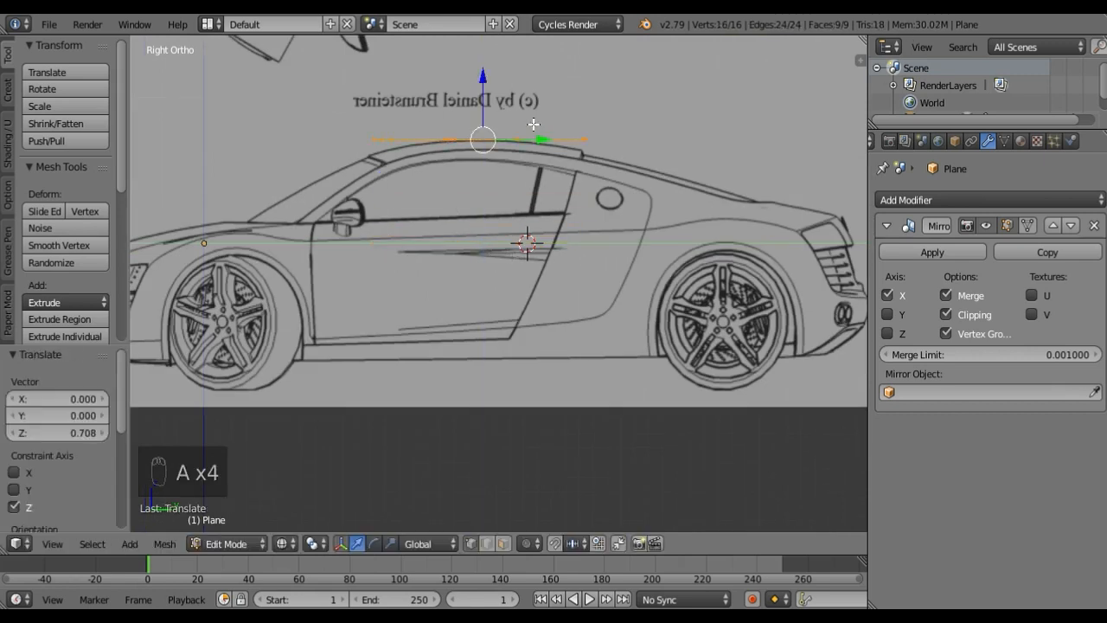
Step: Circle-select the rear roof vertices and lower them about 0.072 along Z onto the blueprint's rear roof edge
{"action": "scroll", "coordinate": [649, 294], "scroll_direction": "up", "scroll_amount": 3, "text": "shift"}
{"action": "scroll", "coordinate": [649, 293], "scroll_direction": "up", "scroll_amount": 2, "text": "shift"}
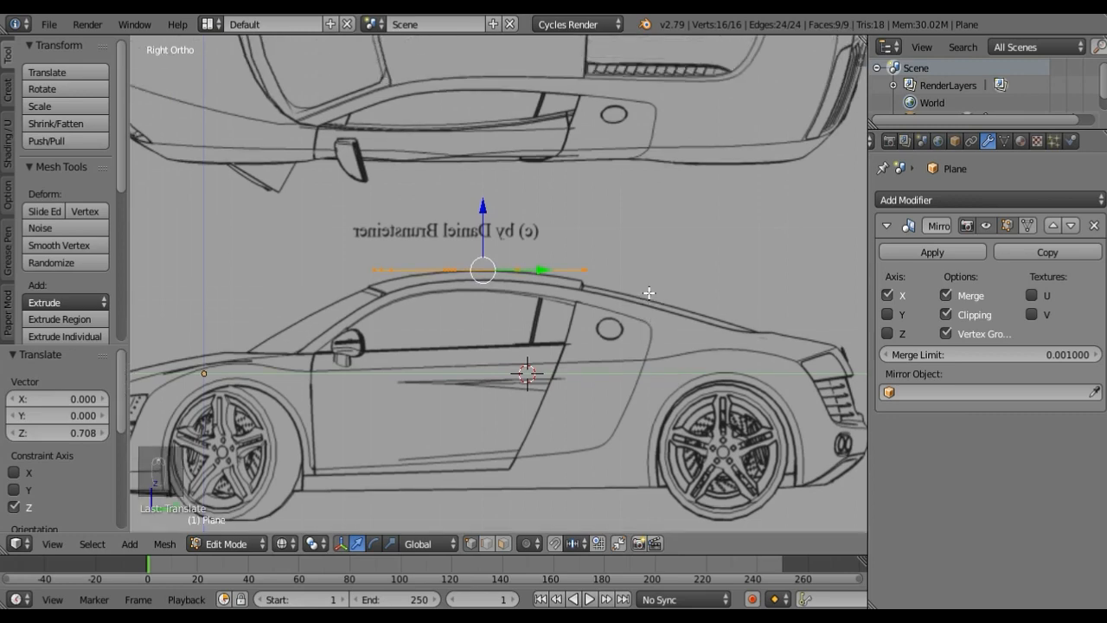
{"action": "scroll", "coordinate": [649, 304], "scroll_direction": "up", "scroll_amount": 4}
{"action": "right_click", "coordinate": [676, 251]}
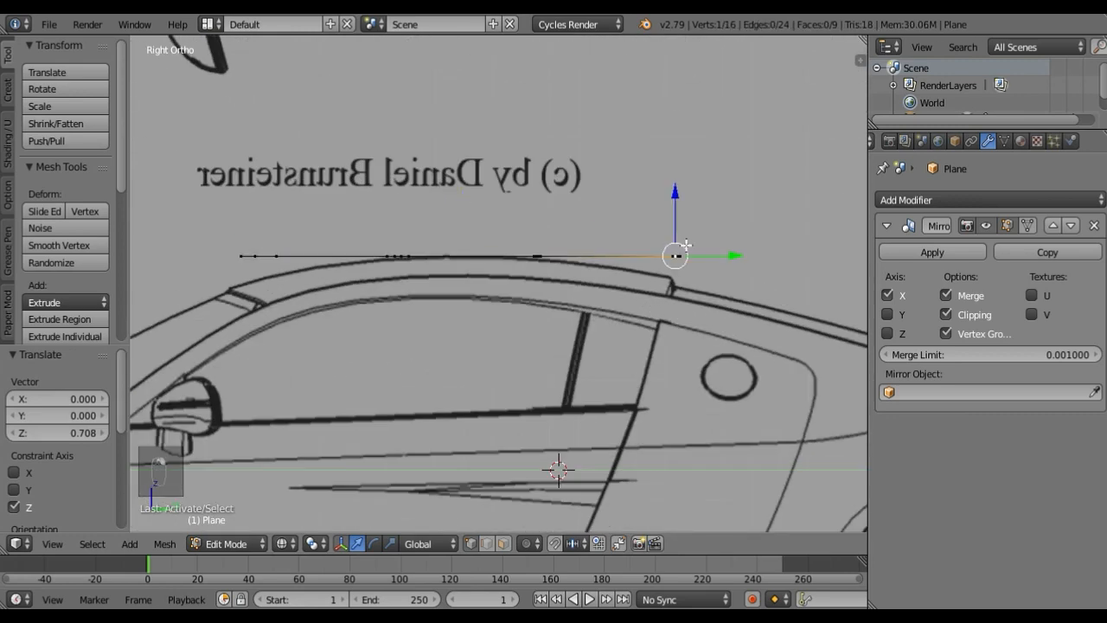
{"action": "key", "text": "c"}
{"action": "left_click", "coordinate": [676, 256]}
{"action": "right_click", "coordinate": [676, 208]}
{"action": "left_click_drag", "start_coordinate": [676, 207], "coordinate": [675, 229]}
Step: Circle-select the front roof vertices, lower them along Z to the windshield's top edge and shift them about -0.020 along Y
{"action": "right_click", "coordinate": [232, 257]}
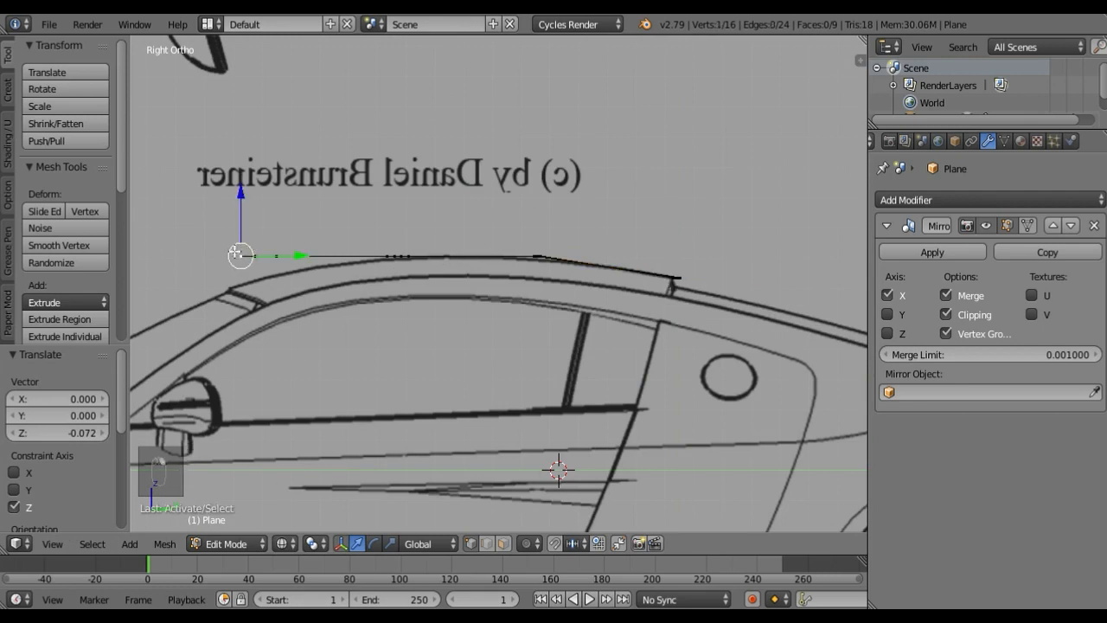
{"action": "key", "text": "c"}
{"action": "left_click_drag", "start_coordinate": [237, 256], "coordinate": [273, 256]}
{"action": "right_click", "coordinate": [286, 269]}
{"action": "left_click_drag", "start_coordinate": [254, 207], "coordinate": [259, 232]}
{"action": "left_click_drag", "start_coordinate": [308, 289], "coordinate": [303, 291]}
Step: Add a crosswise loop cut in the front roof section and raise it about 0.014 along Z onto the roof curve
{"action": "key", "text": "ctrl+r"}
{"action": "left_click", "coordinate": [285, 272]}
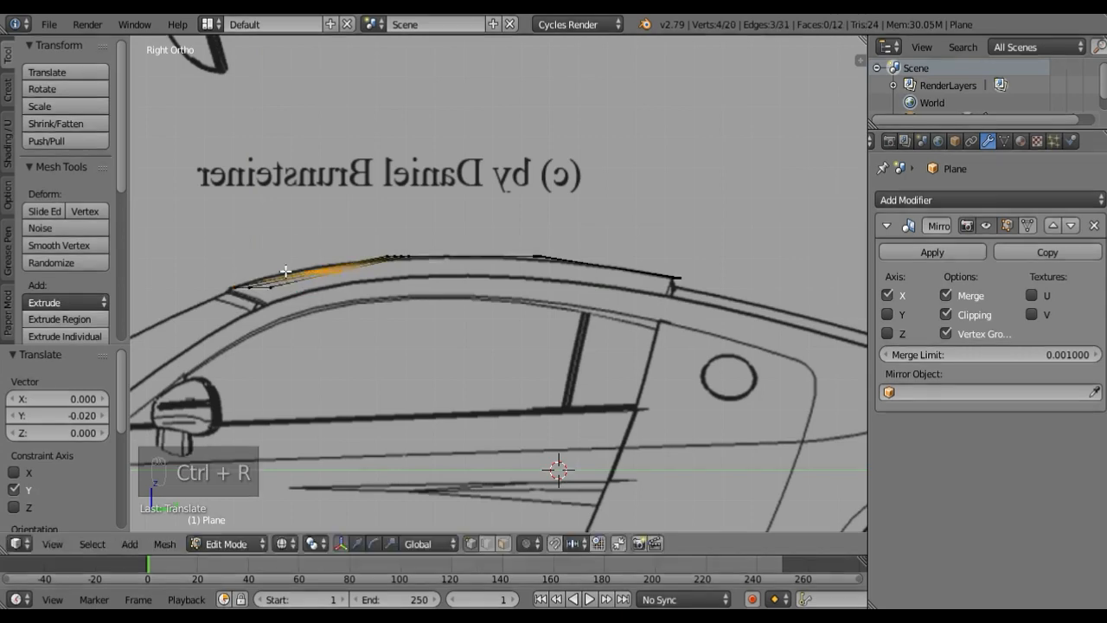
{"action": "left_click", "coordinate": [275, 276]}
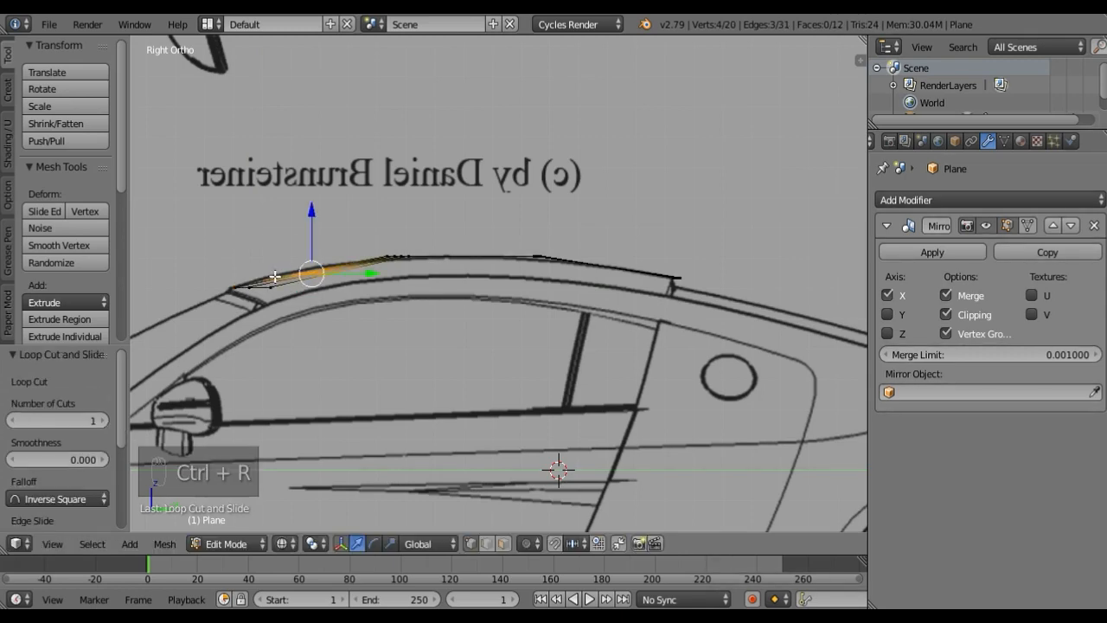
{"action": "left_click_drag", "start_coordinate": [308, 237], "coordinate": [308, 230]}
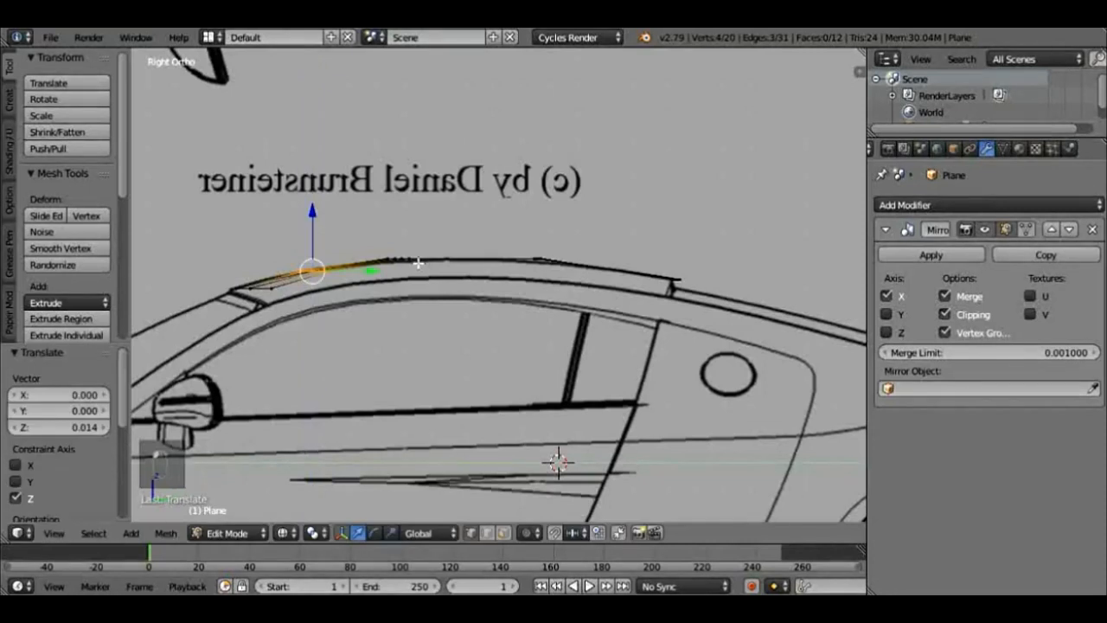
Step: Select the crosswise vertex row behind the new front cut and lower it about 0.014 along Z
{"action": "right_click", "coordinate": [410, 256]}
{"action": "key", "text": "c"}
{"action": "left_click", "coordinate": [408, 258]}
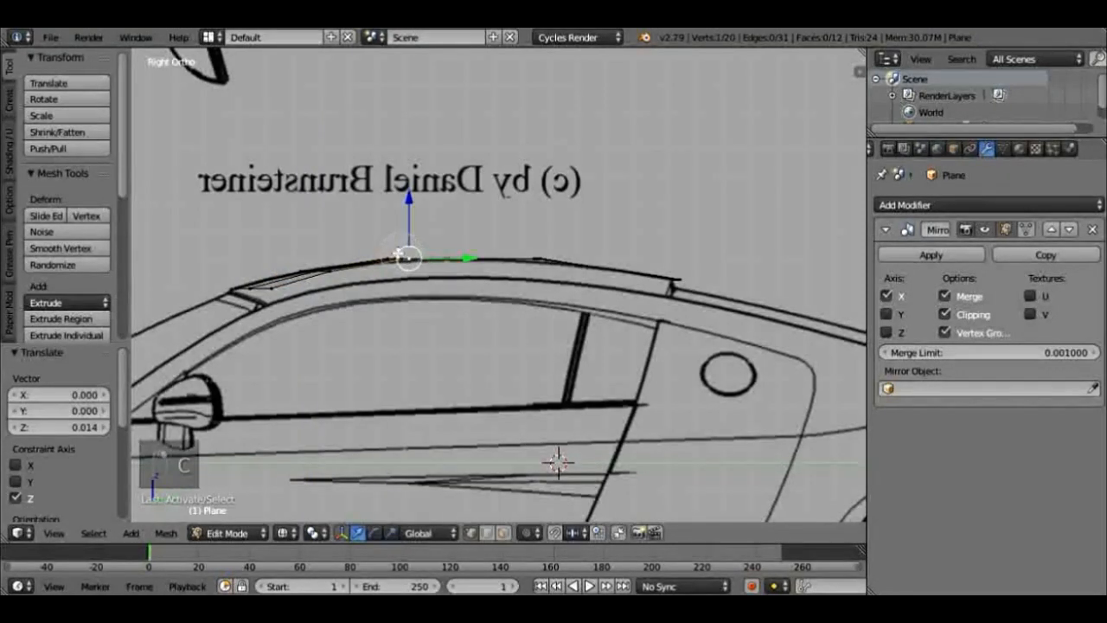
{"action": "right_click", "coordinate": [403, 251]}
{"action": "left_click_drag", "start_coordinate": [398, 215], "coordinate": [399, 211]}
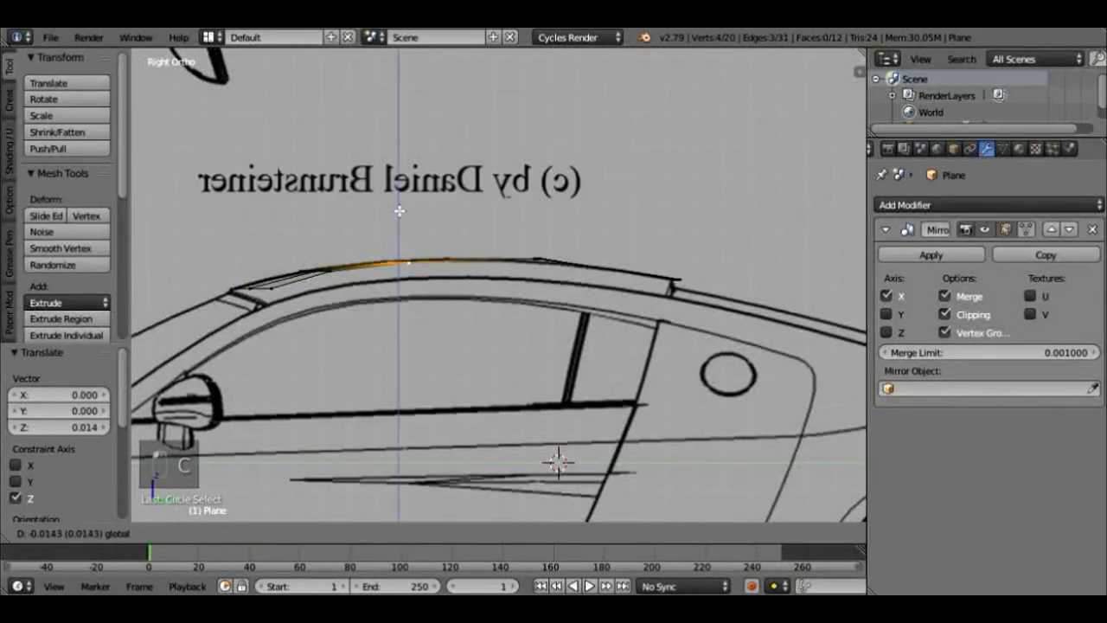
{"action": "left_click", "coordinate": [398, 210]}
Step: Select the crosswise vertex row ahead of the rear edge and lower it about 0.020 along Z onto the roof curve
{"action": "right_click", "coordinate": [538, 244]}
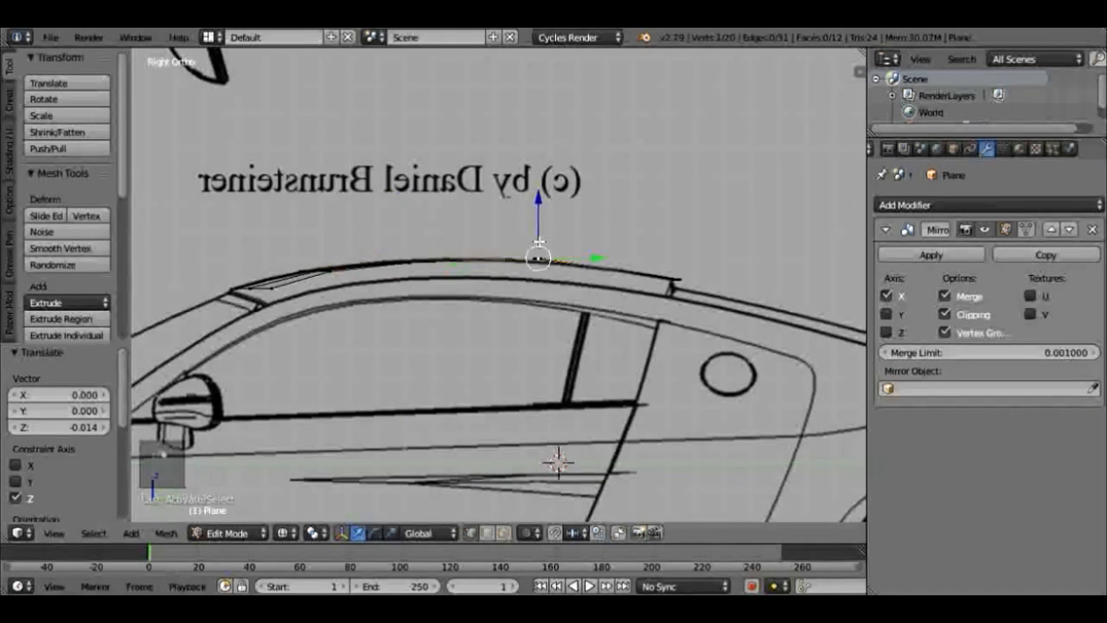
{"action": "key", "text": "c"}
{"action": "left_click", "coordinate": [538, 259]}
{"action": "right_click", "coordinate": [540, 274]}
{"action": "left_click_drag", "start_coordinate": [536, 208], "coordinate": [535, 213]}
Step: Add an unslid crosswise loop cut in the middle roof section and raise it about 0.009 along Z
{"action": "key", "text": "ctrl+r"}
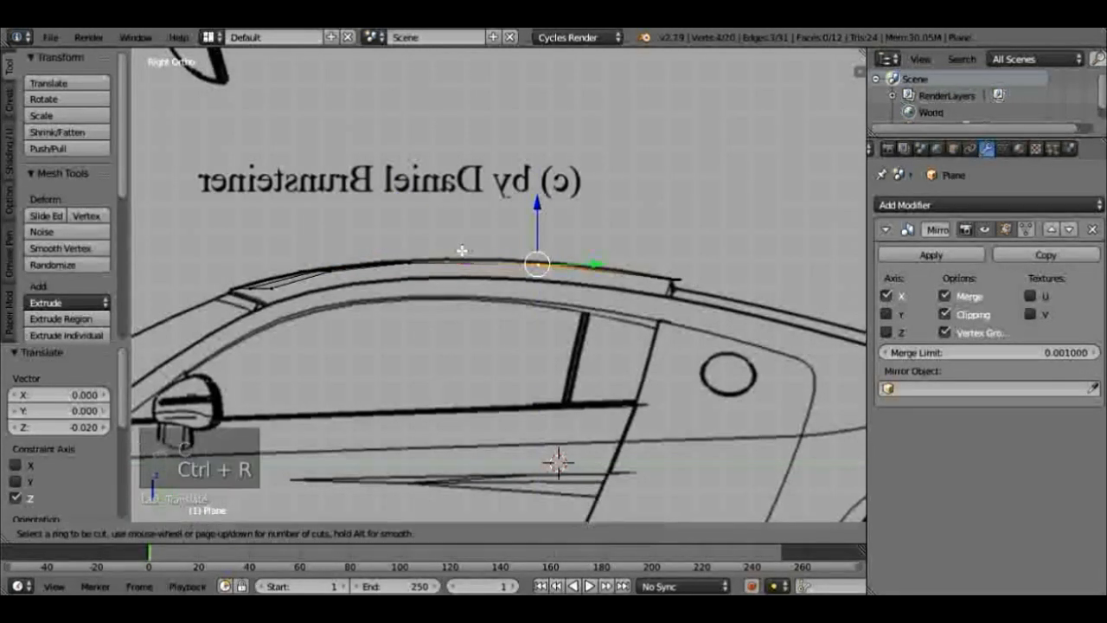
{"action": "left_click", "coordinate": [462, 250]}
{"action": "right_click", "coordinate": [462, 250]}
{"action": "left_click_drag", "start_coordinate": [464, 250], "coordinate": [465, 238]}
Step: Add an unslid crosswise loop cut in the rear roof section and raise it about 0.009 along Z
{"action": "right_click", "coordinate": [533, 262]}
{"action": "key", "text": "ctrl+r"}
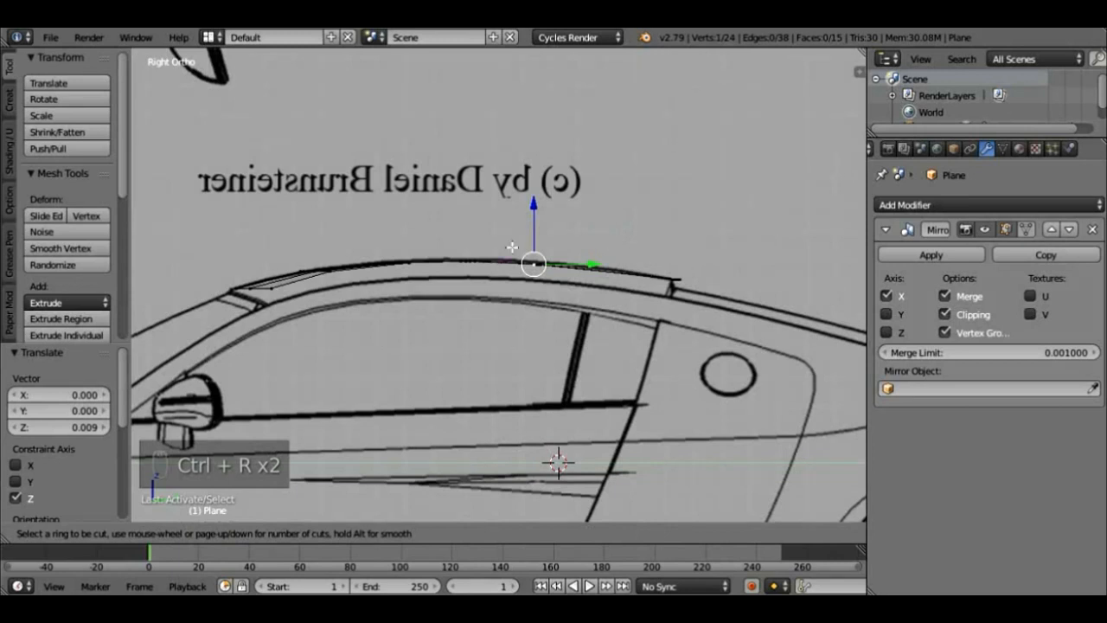
{"action": "left_click", "coordinate": [597, 269]}
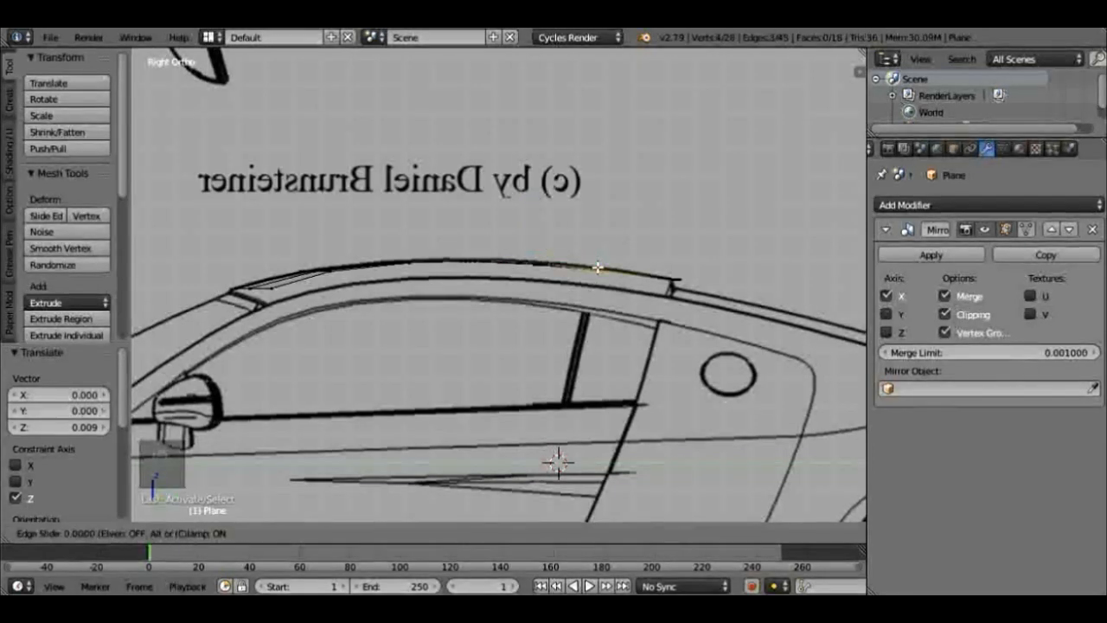
{"action": "right_click", "coordinate": [597, 268]}
{"action": "left_click_drag", "start_coordinate": [607, 243], "coordinate": [607, 238]}
{"action": "left_click", "coordinate": [607, 238]}
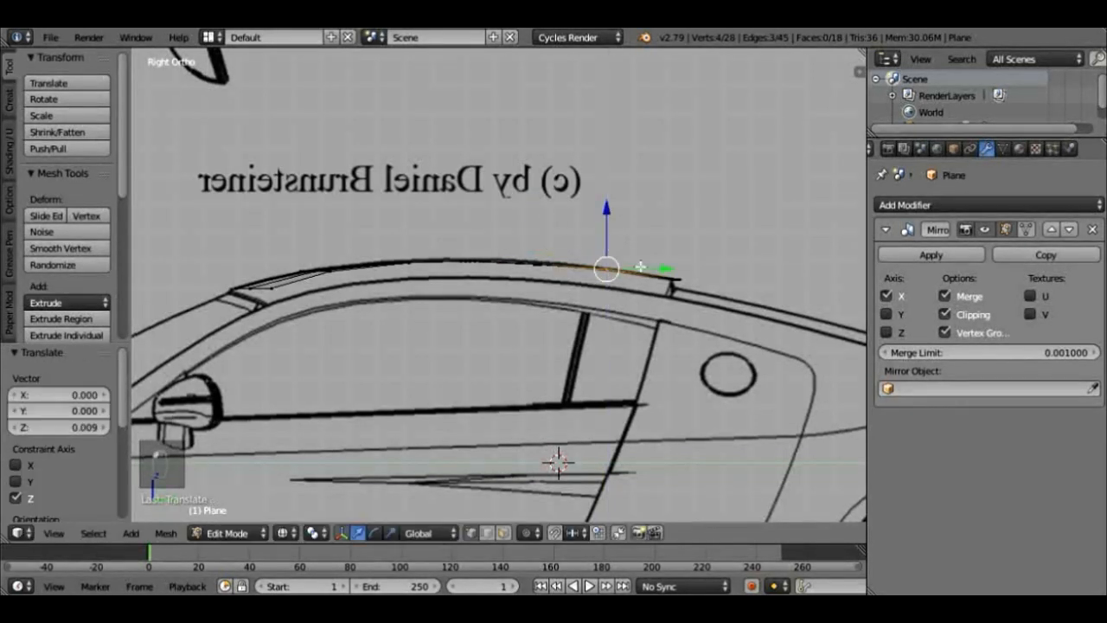
Step: In the front view, select the whole centre-line vertex column and raise it about 0.052 along Z to the roof arch
{"action": "key", "text": "grave"}
{"action": "middle_click_drag", "start_coordinate": [411, 342], "coordinate": [441, 376]}
{"action": "key", "text": "KP_1"}
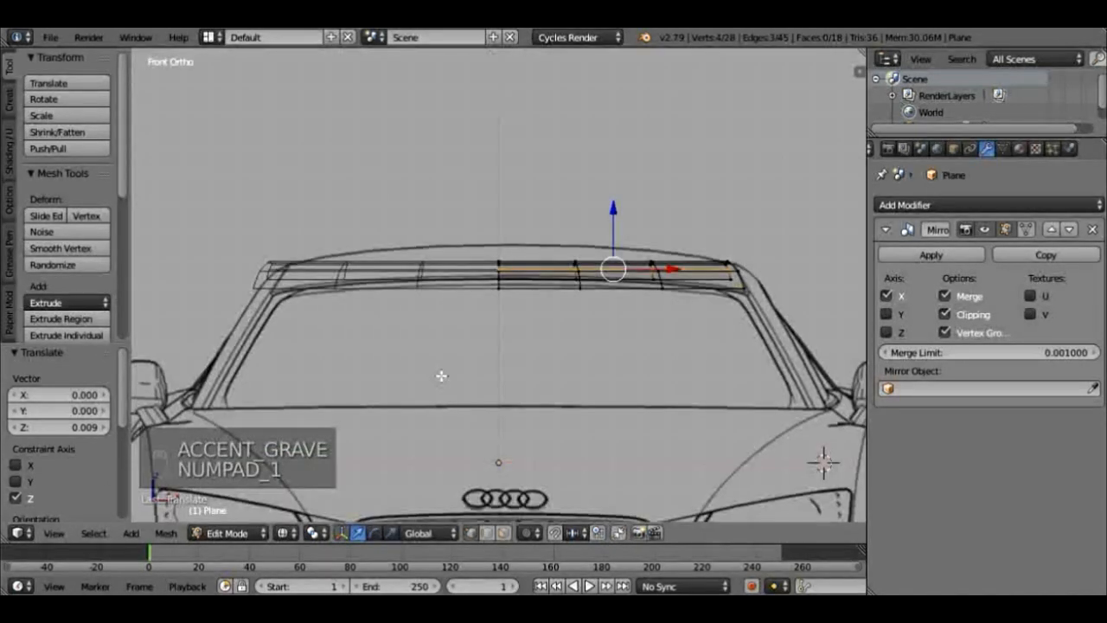
{"action": "right_click", "coordinate": [499, 273]}
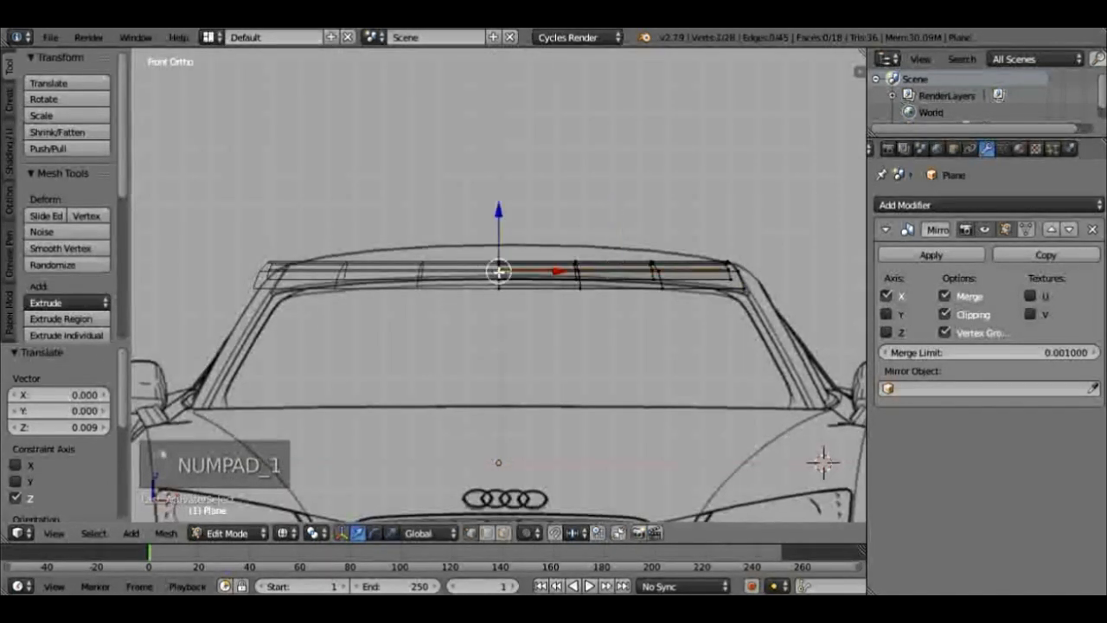
{"action": "key", "text": "c"}
{"action": "left_click_drag", "start_coordinate": [499, 263], "coordinate": [499, 344]}
{"action": "right_click", "coordinate": [499, 344]}
{"action": "left_click_drag", "start_coordinate": [499, 237], "coordinate": [498, 218]}
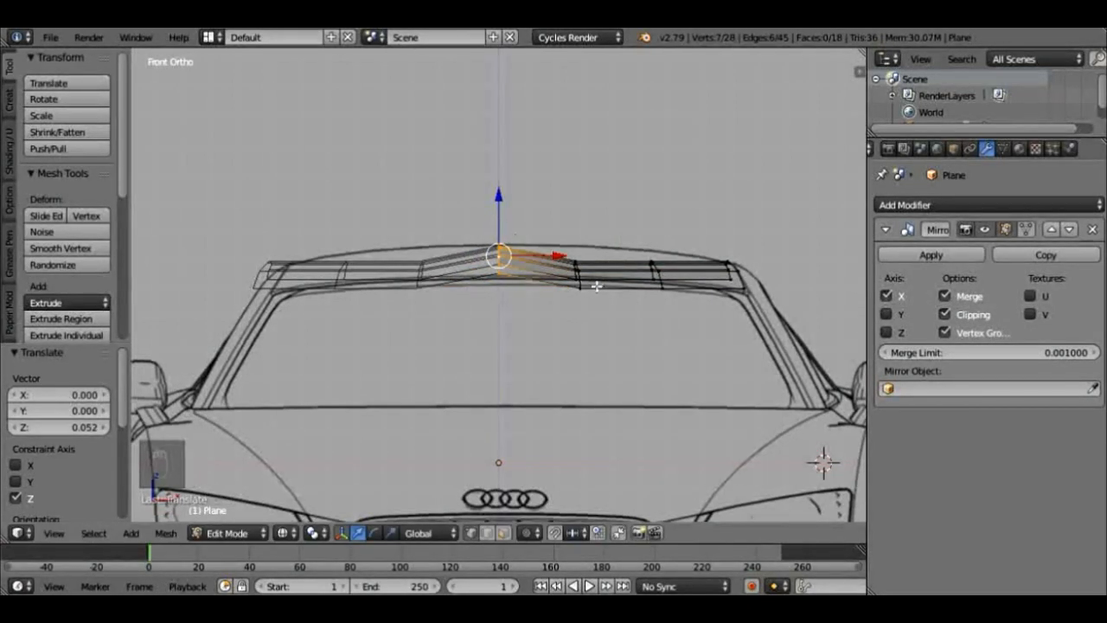
Step: Select the lengthwise vertex column next to the centre line and raise it about 0.052 along Z
{"action": "right_click", "coordinate": [576, 270]}
{"action": "key", "text": "c"}
{"action": "right_click", "coordinate": [574, 325]}
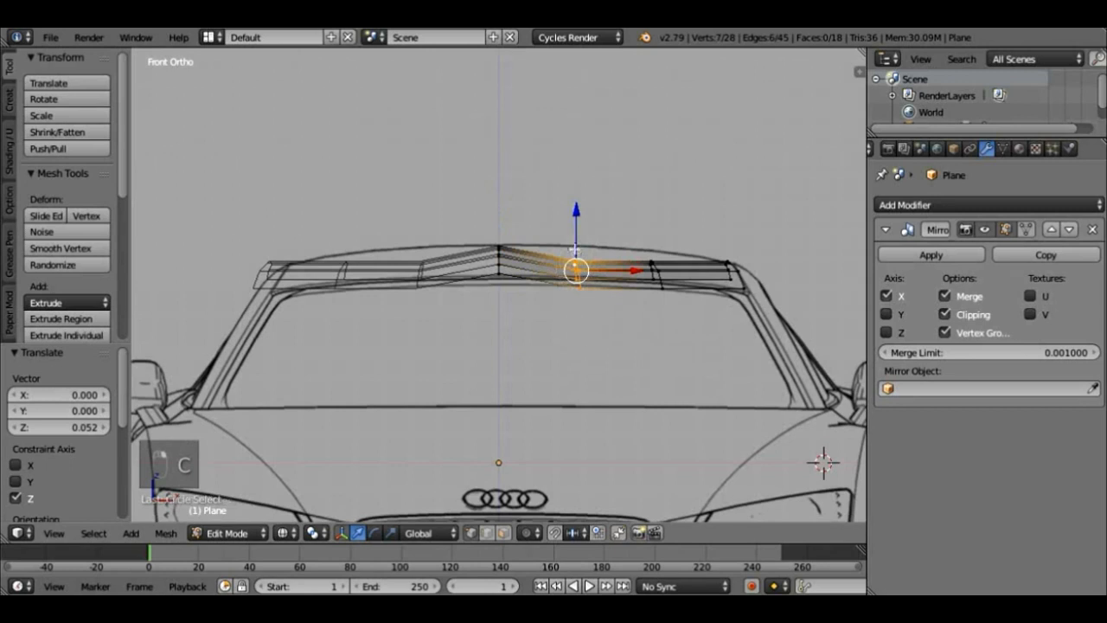
{"action": "key", "text": "z"}
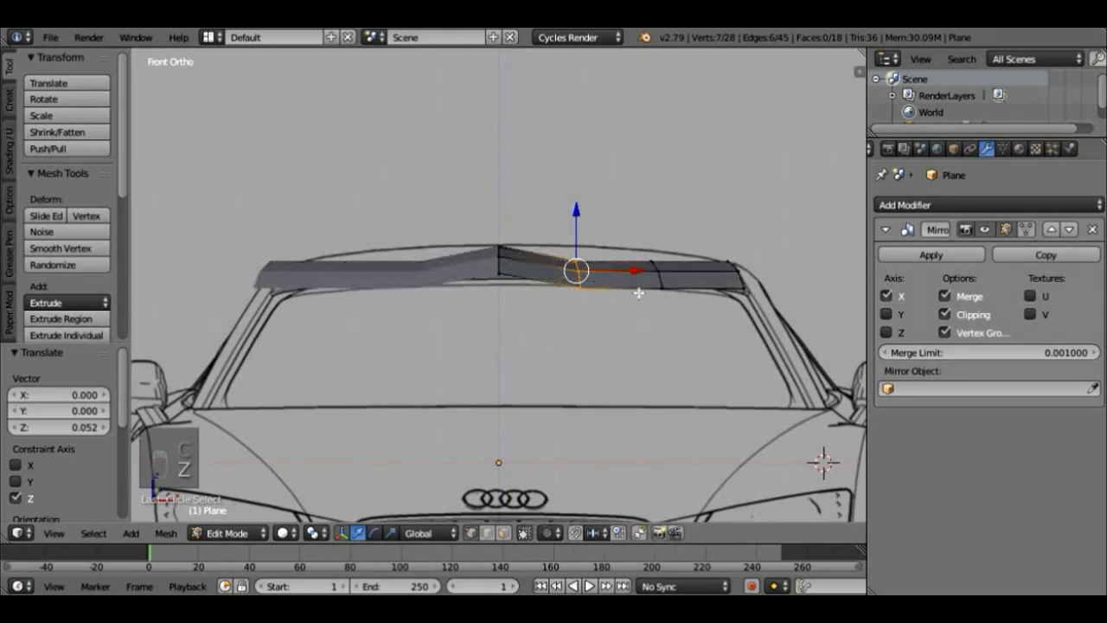
{"action": "key", "text": "z"}
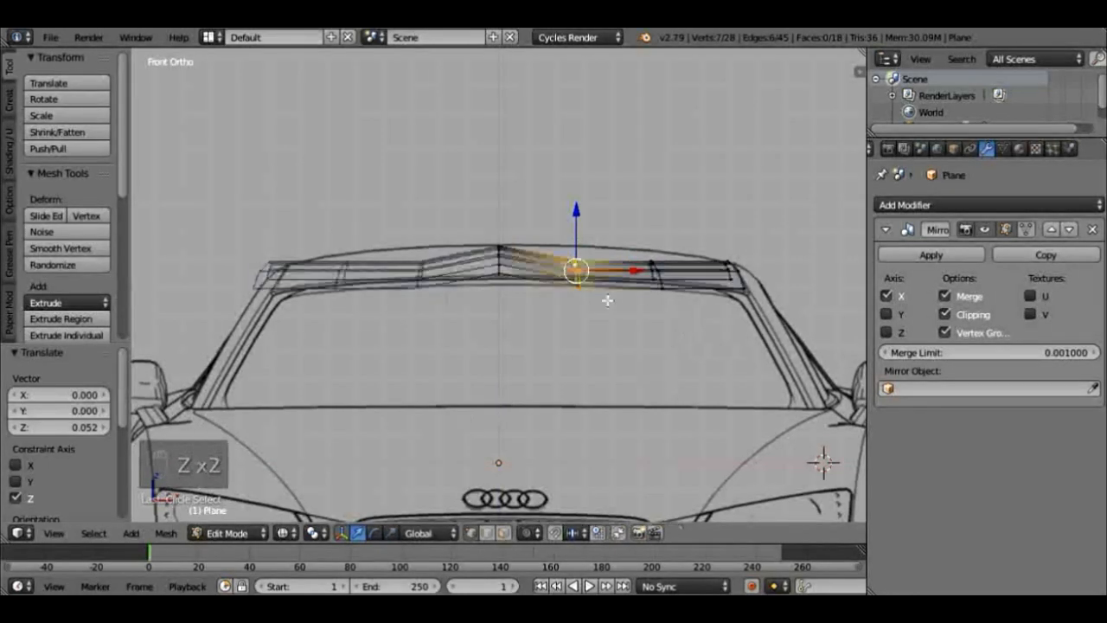
{"action": "left_click_drag", "start_coordinate": [576, 230], "coordinate": [578, 215]}
Step: Select the lengthwise vertex column nearest the outer edge and raise it about 0.034 along Z onto the roof arch
{"action": "right_click", "coordinate": [653, 261]}
{"action": "key", "text": "c"}
{"action": "left_click_drag", "start_coordinate": [658, 272], "coordinate": [664, 298]}
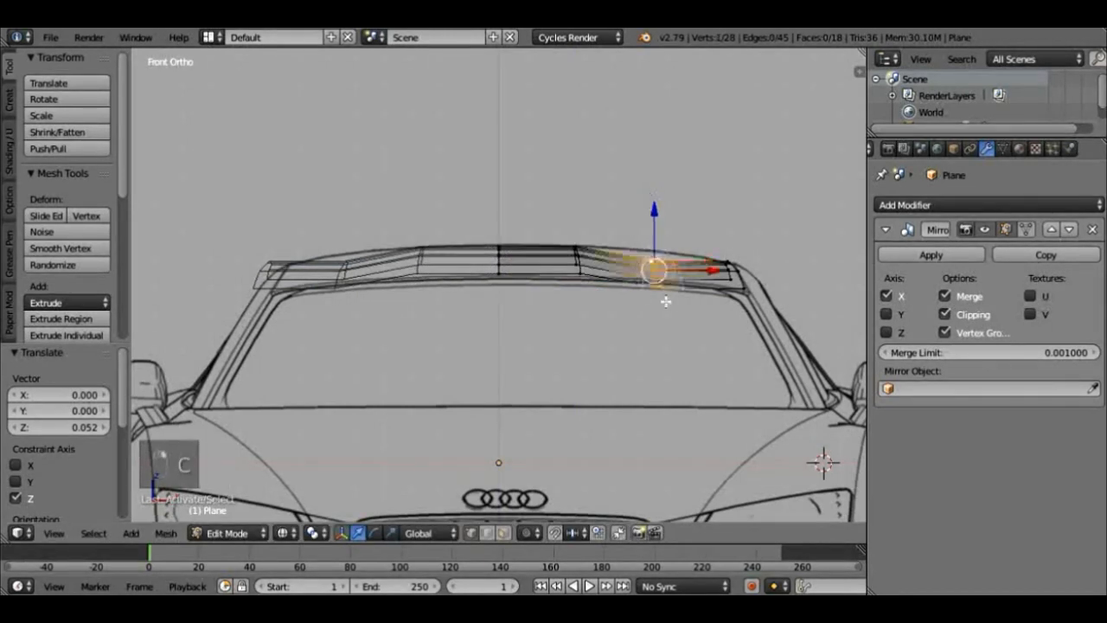
{"action": "right_click", "coordinate": [671, 282]}
{"action": "left_click_drag", "start_coordinate": [652, 240], "coordinate": [652, 228]}
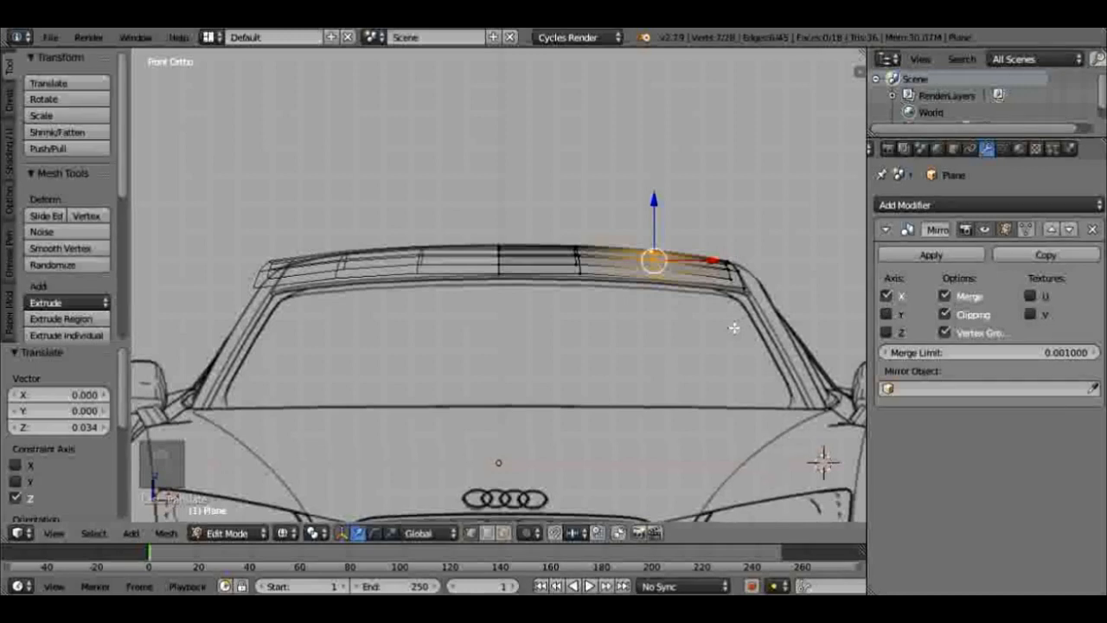
Step: In the top view, move the three rearmost outer side vertices along X onto the roof side line, the corner by about 0.007
{"action": "key", "text": "KP_7"}
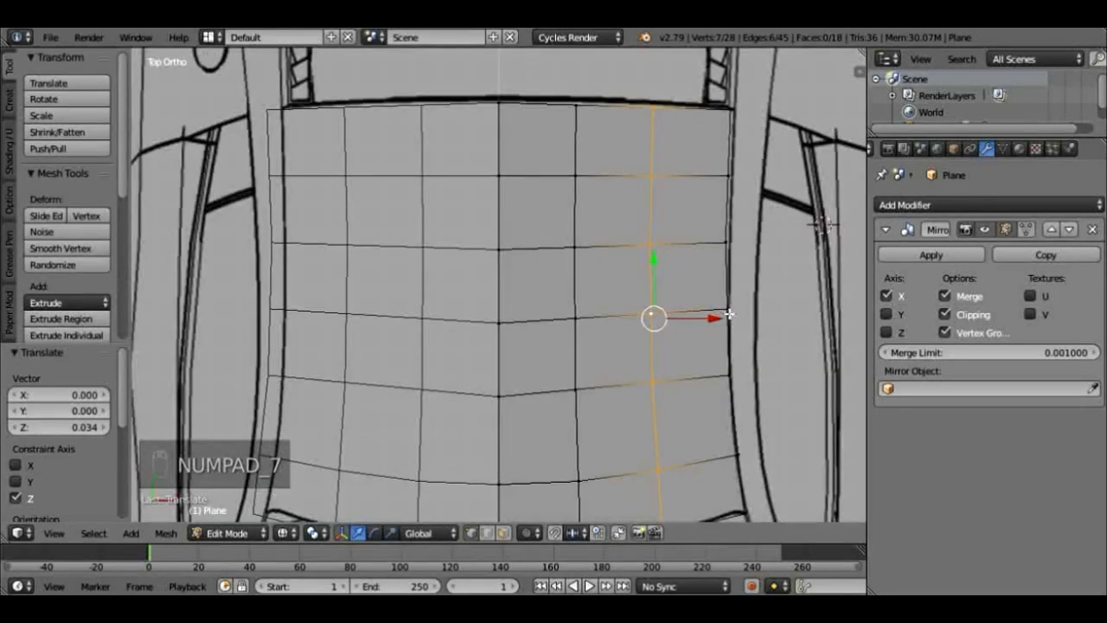
{"action": "scroll", "coordinate": [729, 313], "scroll_direction": "down", "scroll_amount": 2}
{"action": "right_click_drag", "start_coordinate": [695, 243], "coordinate": [717, 251]}
{"action": "right_click", "coordinate": [721, 249]}
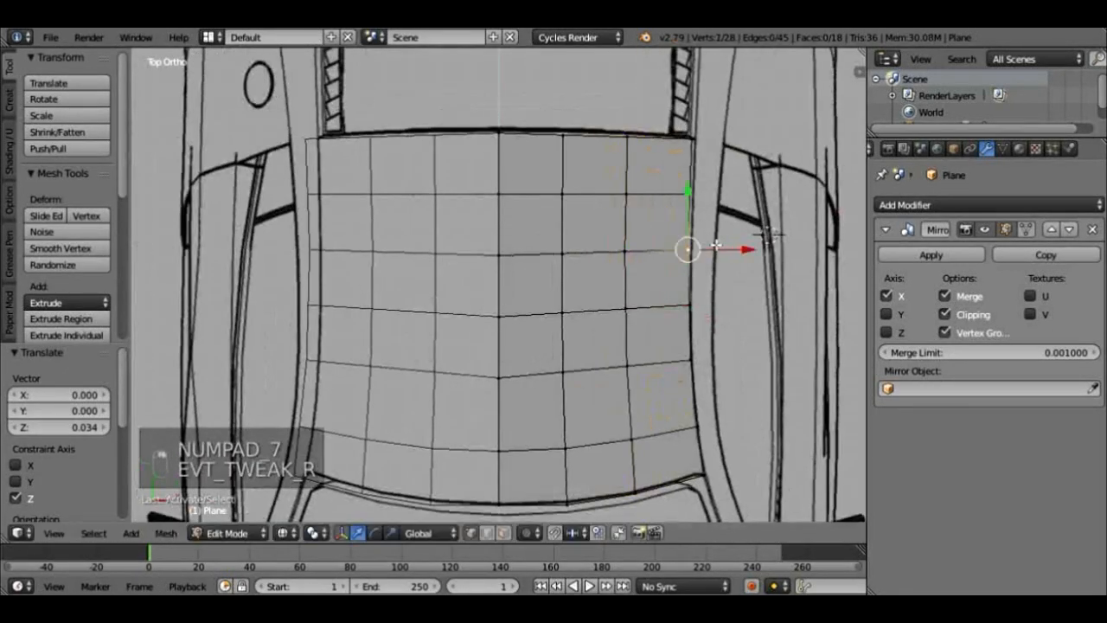
{"action": "left_click_drag", "start_coordinate": [725, 251], "coordinate": [729, 250]}
{"action": "right_click", "coordinate": [695, 197]}
{"action": "left_click_drag", "start_coordinate": [729, 193], "coordinate": [732, 193]}
{"action": "right_click", "coordinate": [695, 145]}
{"action": "left_click_drag", "start_coordinate": [730, 140], "coordinate": [732, 140]}
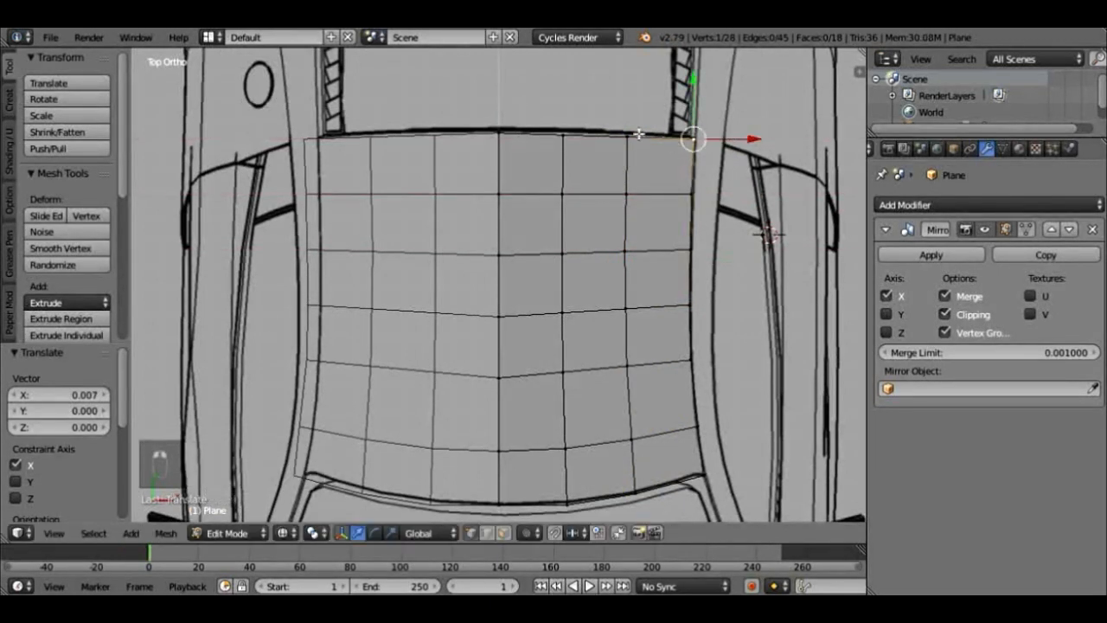
Step: Nudge the two inner rear-edge vertices onto the curved rear line, the one nearest the centre by about -0.003 on X and 0.010 on Y
{"action": "right_click", "coordinate": [634, 134]}
{"action": "left_click_drag", "start_coordinate": [631, 119], "coordinate": [630, 119]}
{"action": "right_click_drag", "start_coordinate": [563, 131], "coordinate": [576, 132]}
{"action": "right_click", "coordinate": [704, 144]}
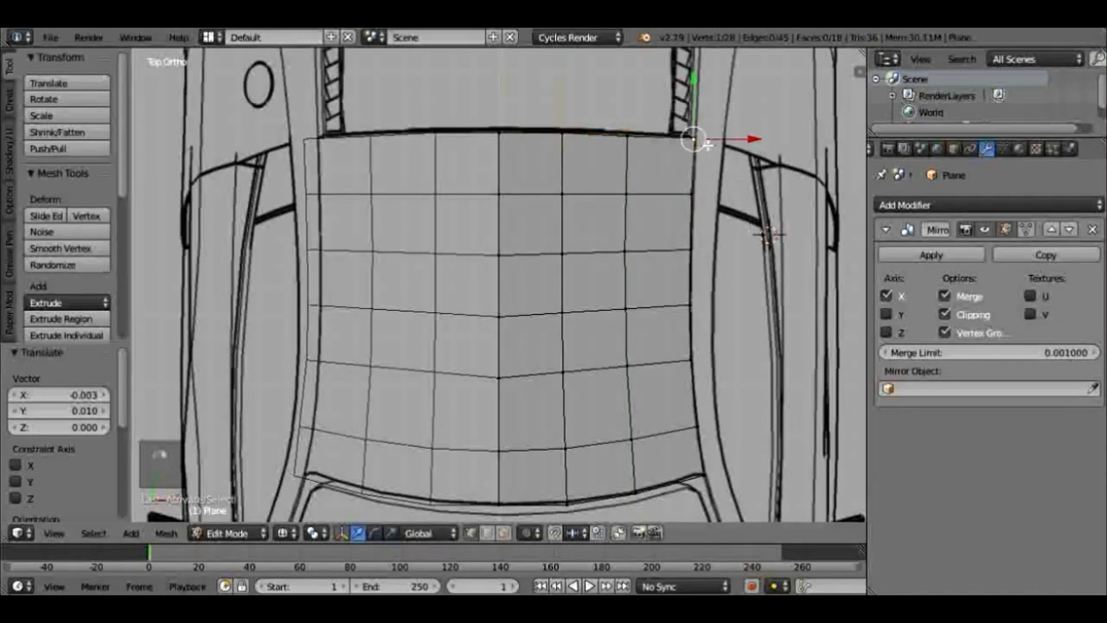
{"action": "key", "text": "c"}
{"action": "left_click_drag", "start_coordinate": [704, 136], "coordinate": [704, 484]}
{"action": "right_click", "coordinate": [725, 400]}
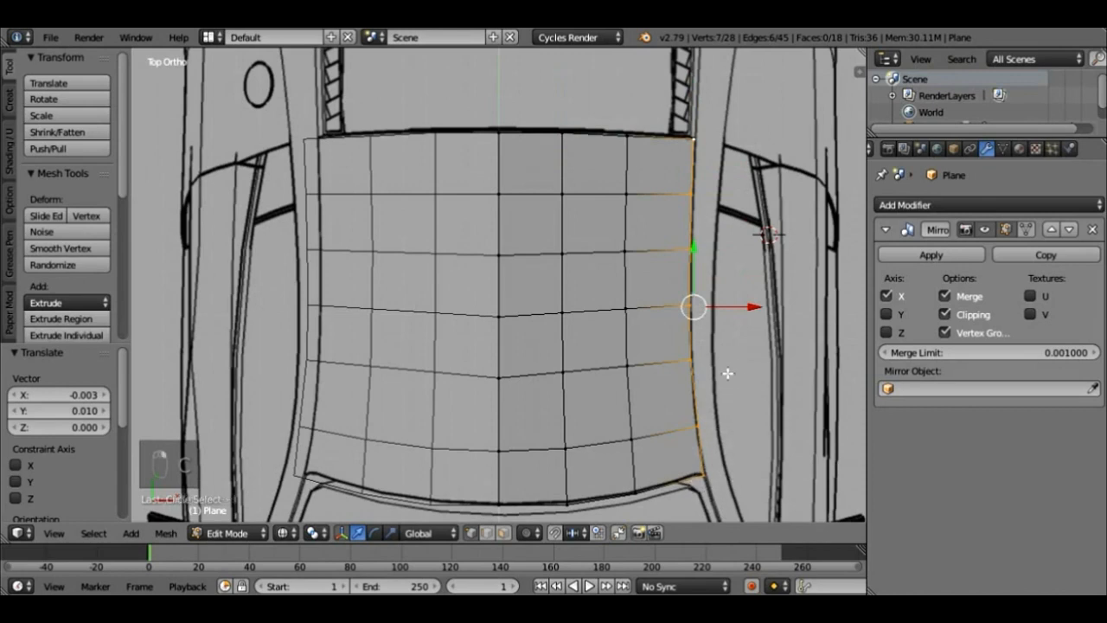
{"action": "scroll", "coordinate": [727, 366], "scroll_direction": "down", "scroll_amount": 2, "text": "ctrl"}
{"action": "scroll", "coordinate": [728, 366], "scroll_direction": "up", "scroll_amount": 8, "text": "ctrl"}
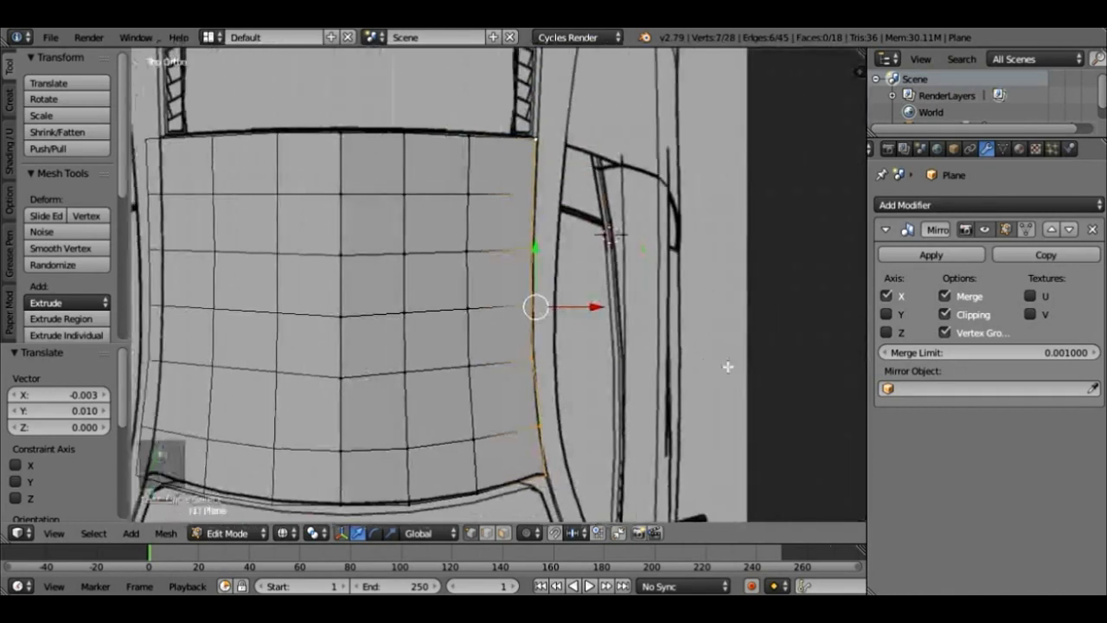
{"action": "scroll", "coordinate": [727, 367], "scroll_direction": "down", "scroll_amount": 1}
{"action": "scroll", "coordinate": [727, 366], "scroll_direction": "up", "scroll_amount": 2}
{"action": "scroll", "coordinate": [729, 341], "scroll_direction": "down", "scroll_amount": 1, "text": "shift"}
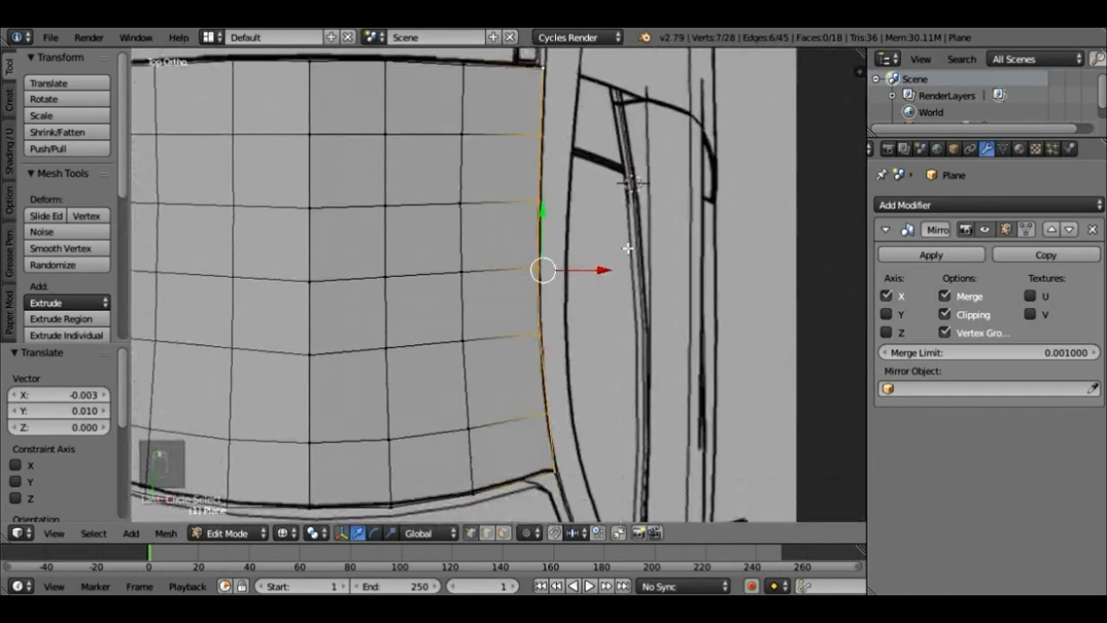
{"action": "key", "text": "e"}
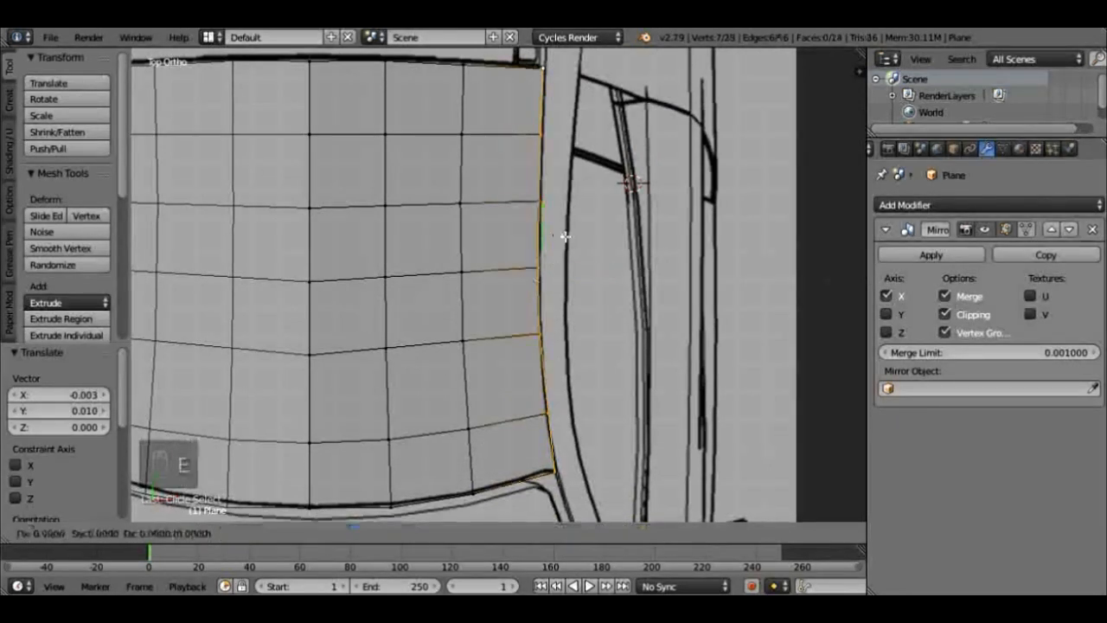
{"action": "right_click", "coordinate": [711, 278]}
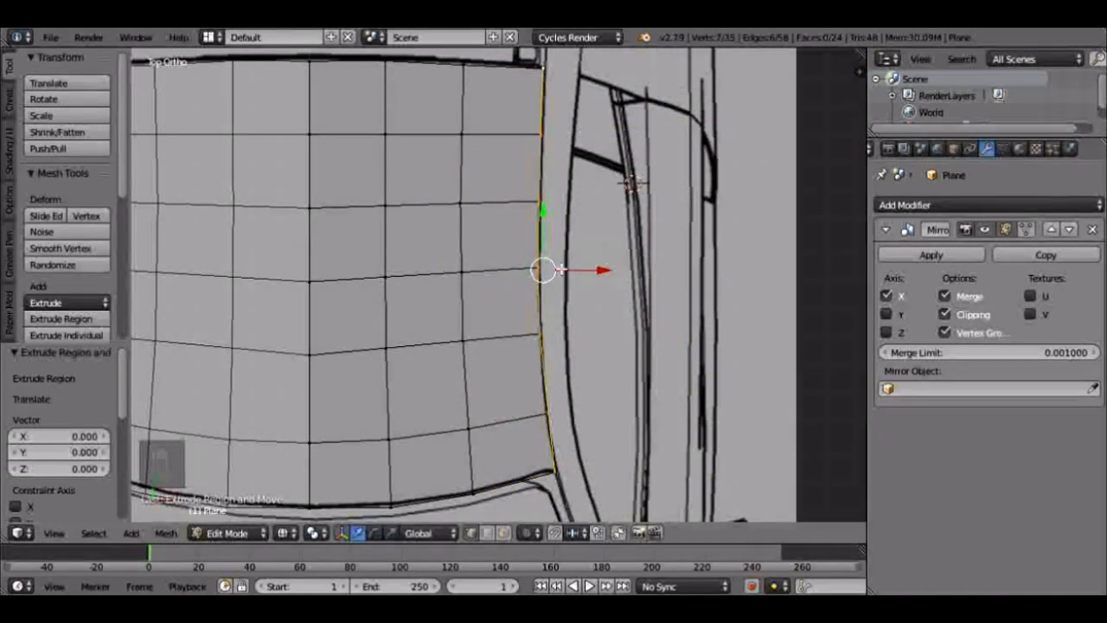
{"action": "key", "text": "x"}
{"action": "left_click", "coordinate": [611, 269]}
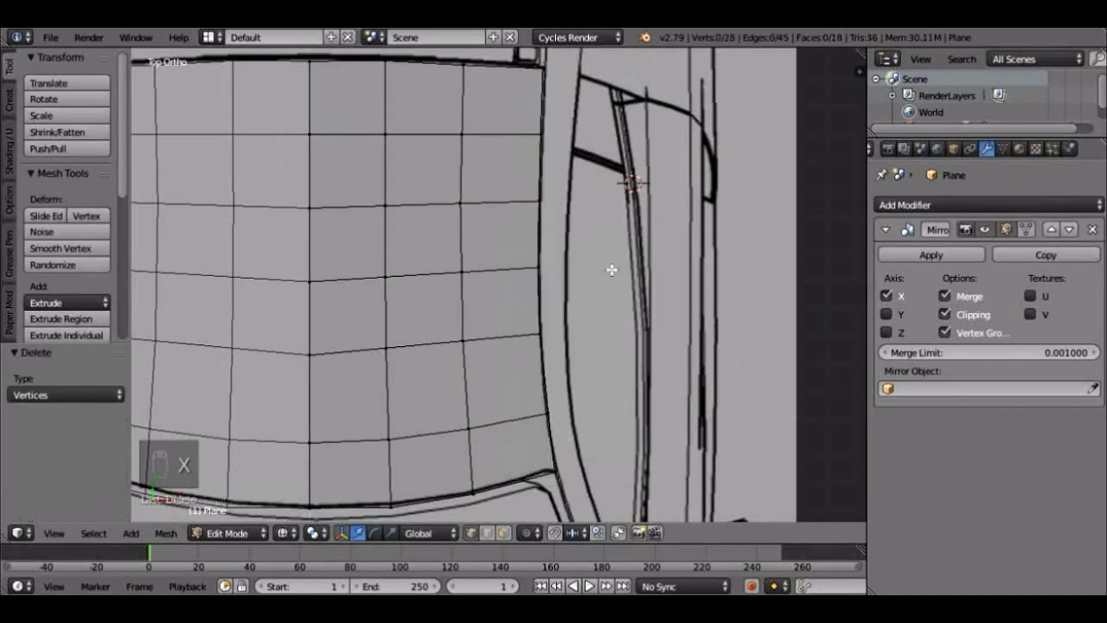
Step: Select the outer side column of roof vertices and extrude it outward about 0.095 on X and -0.003 on Y onto the side rail line
{"action": "key", "text": "c"}
{"action": "mouse_move", "coordinate": [554, 72]}
{"action": "left_mouse_down"}
{"action": "mouse_move", "coordinate": [544, 65]}
{"action": "mouse_move", "coordinate": [547, 370]}
{"action": "mouse_move", "coordinate": [561, 369]}
{"action": "left_mouse_up"}
{"action": "right_click", "coordinate": [605, 232]}
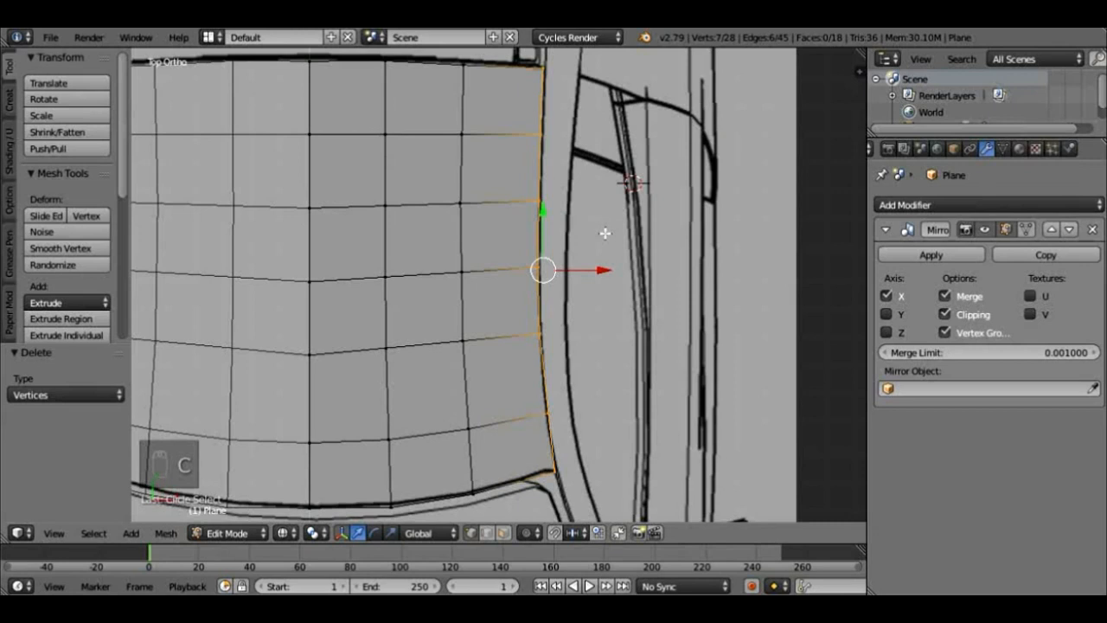
{"action": "key", "text": "e"}
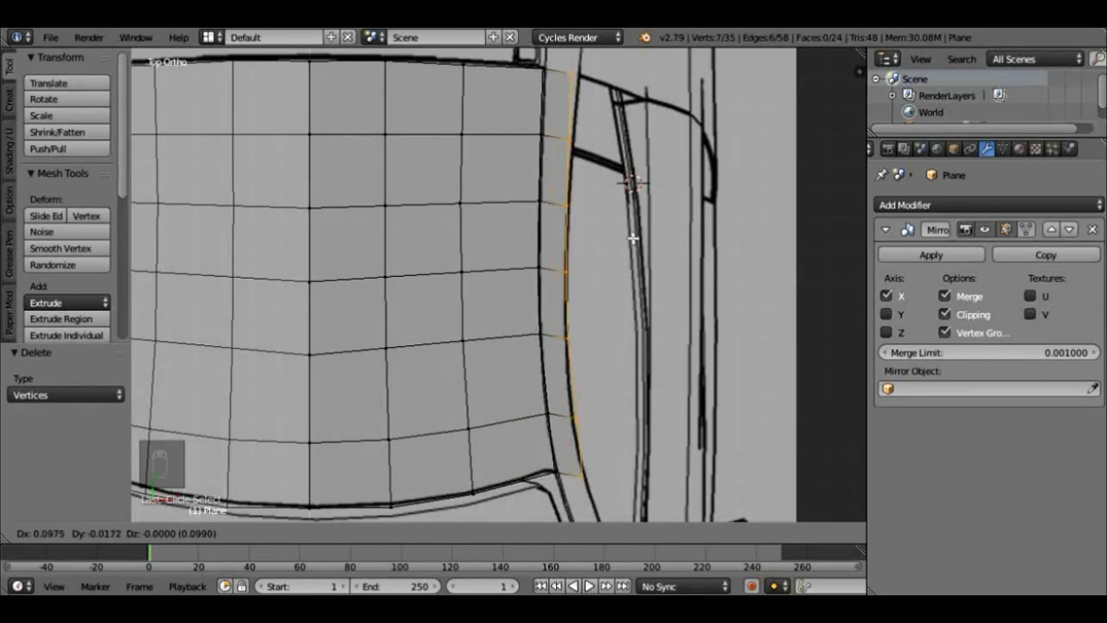
{"action": "left_click", "coordinate": [633, 237]}
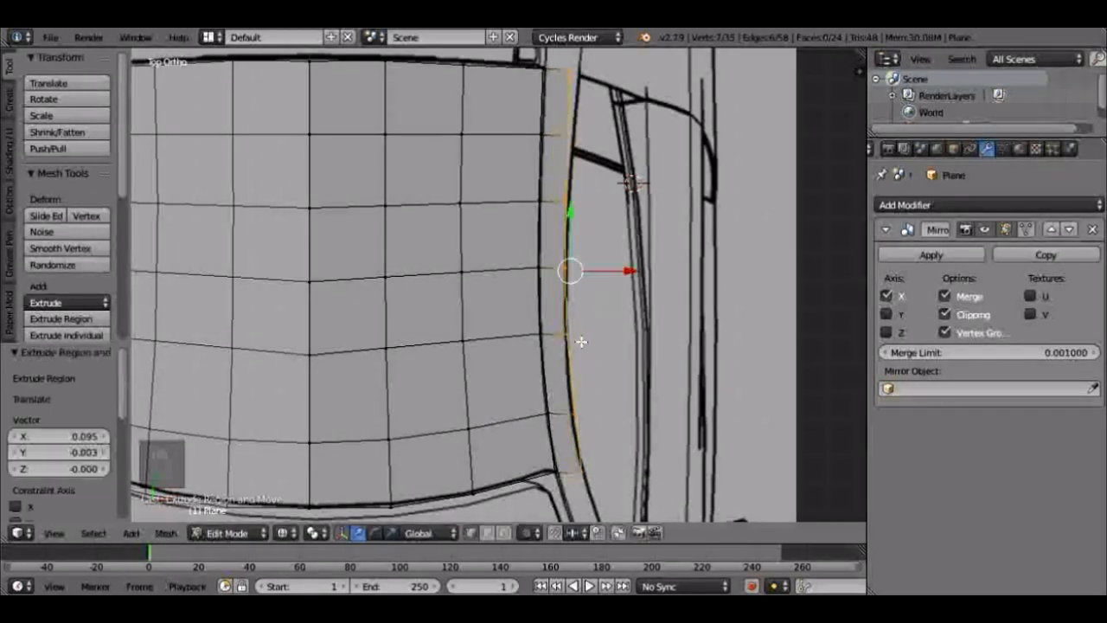
Step: Align the new edge to the rail line along X: second vertex from the front by about -0.011, third from the rear by about 0.006
{"action": "right_click", "coordinate": [617, 408]}
{"action": "key", "text": "g"}
{"action": "key", "text": "x"}
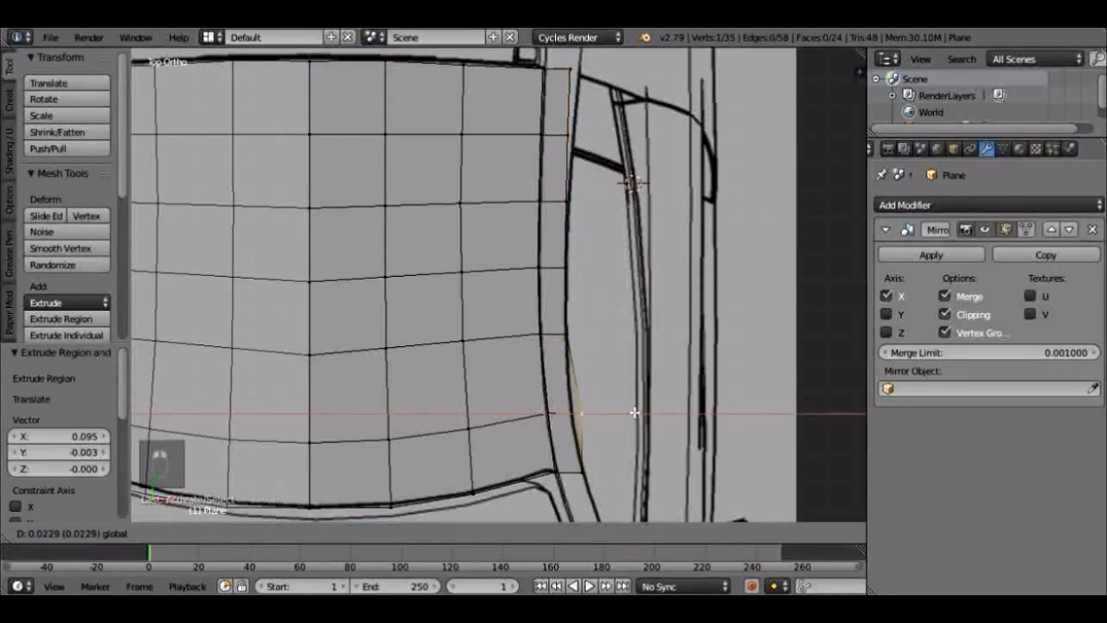
{"action": "left_click", "coordinate": [626, 406]}
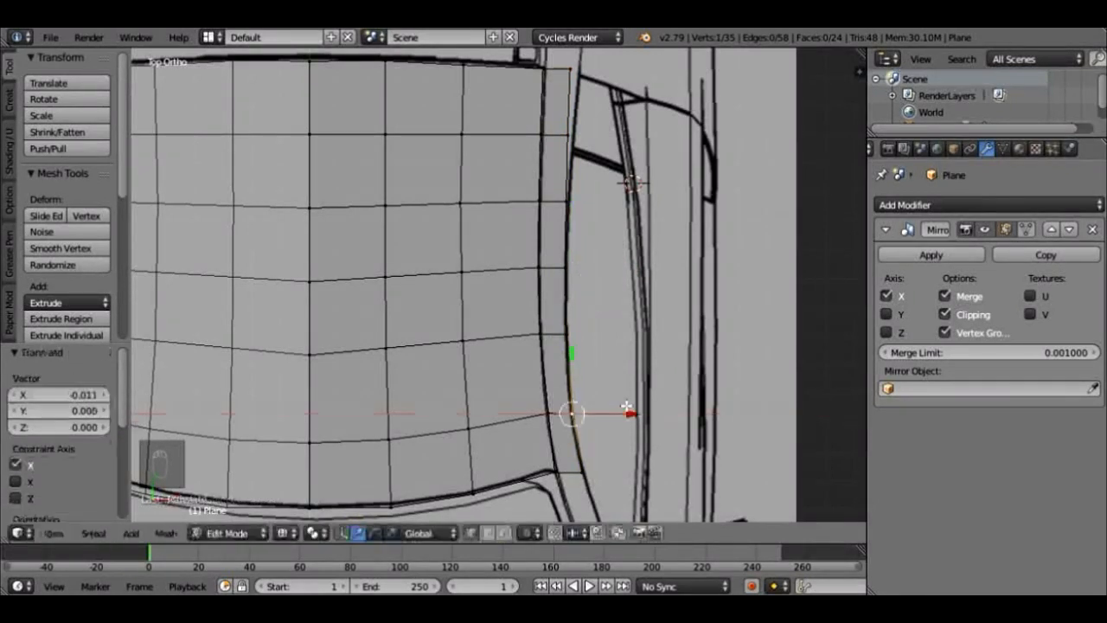
{"action": "right_click", "coordinate": [574, 203]}
{"action": "key", "text": "g"}
{"action": "key", "text": "x"}
{"action": "left_click", "coordinate": [571, 134]}
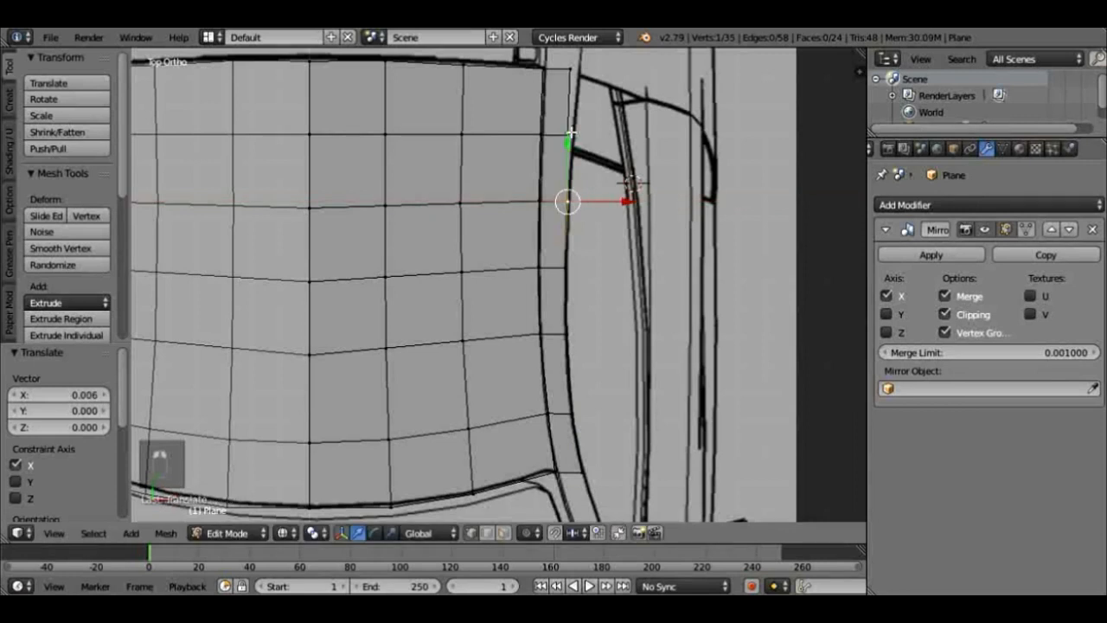
Step: Move the two rearmost vertices of the new edge outward along X onto the rail line, by about 0.014 and 0.026 for the corner
{"action": "right_click", "coordinate": [571, 134]}
{"action": "key", "text": "g"}
{"action": "key", "text": "x"}
{"action": "left_click", "coordinate": [597, 138]}
{"action": "right_click", "coordinate": [592, 78]}
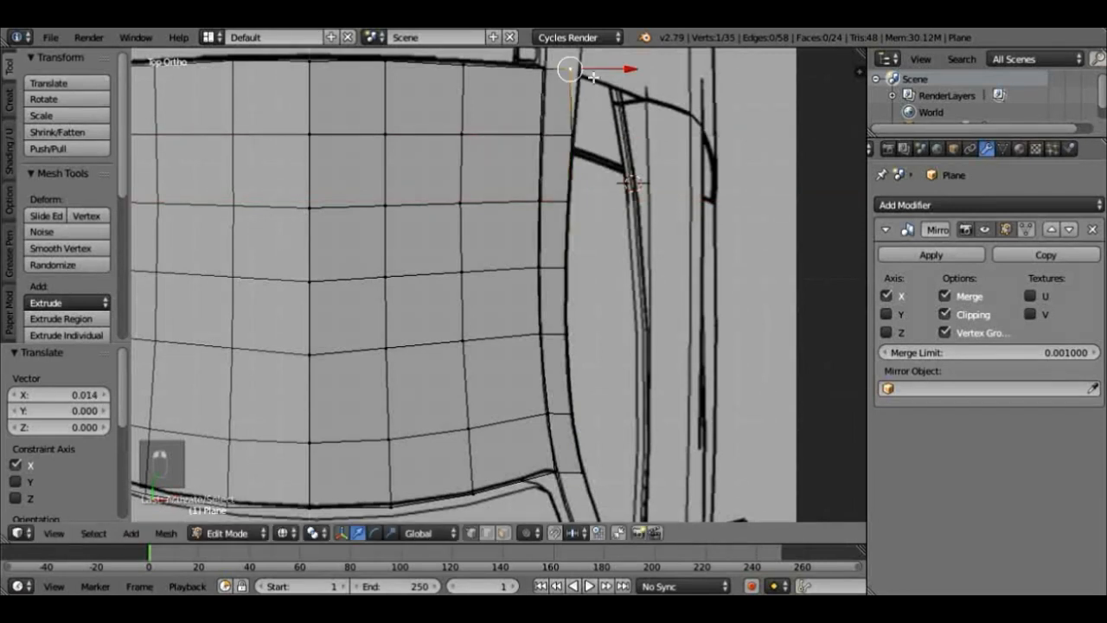
{"action": "key", "text": "g"}
{"action": "key", "text": "x"}
{"action": "left_click", "coordinate": [609, 72]}
{"action": "scroll", "coordinate": [670, 292], "scroll_direction": "up", "scroll_amount": 4, "text": "shift"}
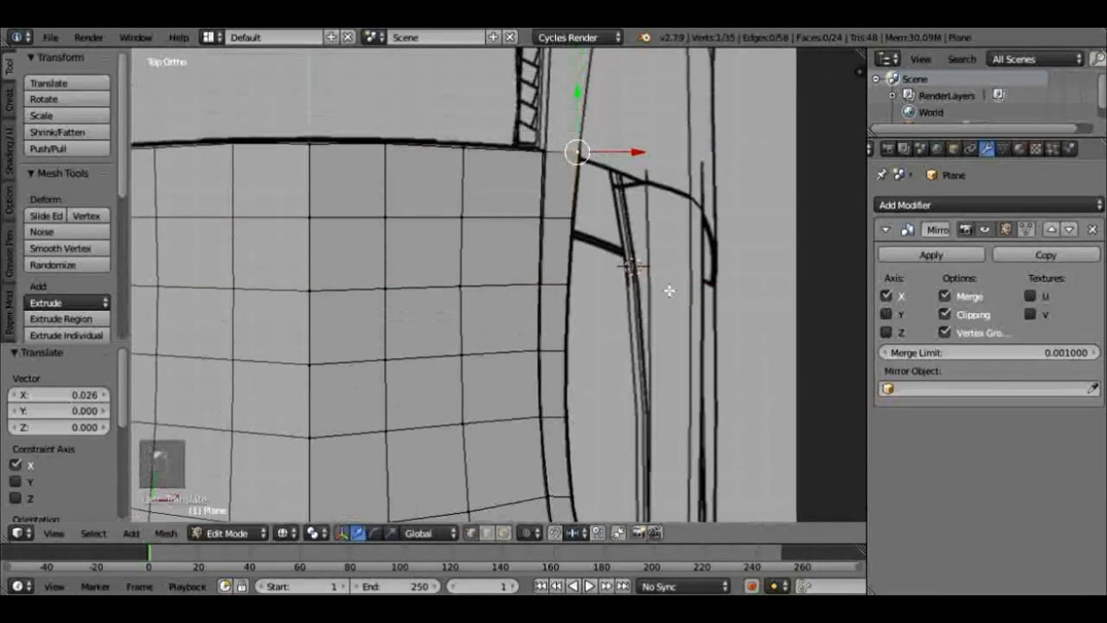
{"action": "scroll", "coordinate": [670, 291], "scroll_direction": "up", "scroll_amount": 9, "text": "shift"}
{"action": "scroll", "coordinate": [670, 292], "scroll_direction": "down", "scroll_amount": 13, "text": "shift"}
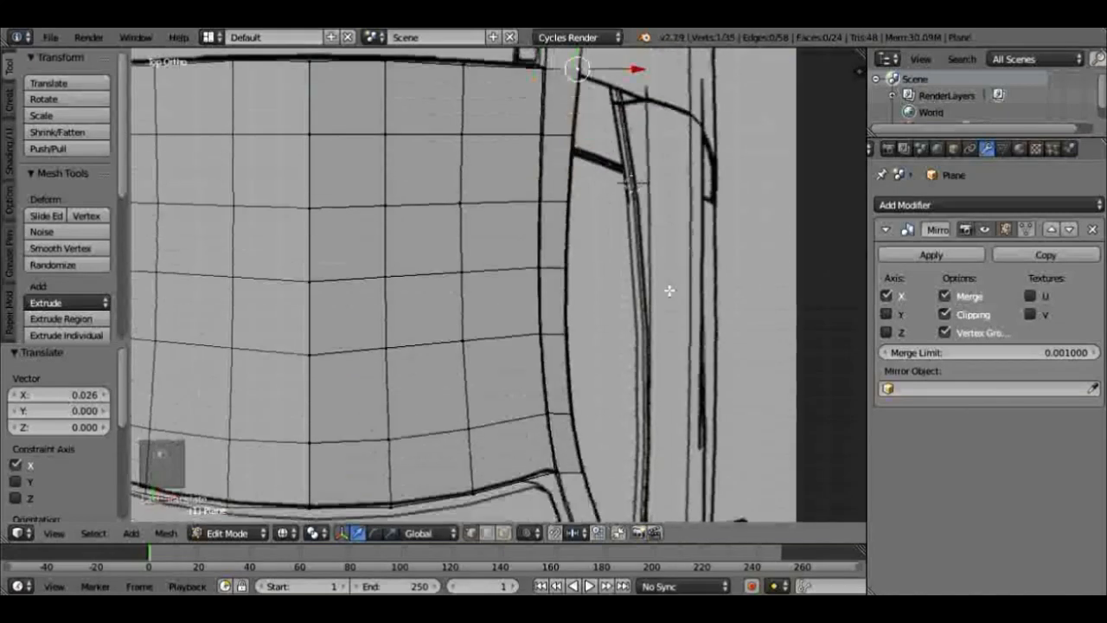
Step: Select all seven vertices of the new outer edge and lower them about 0.050 along Z in the side view
{"action": "right_click", "coordinate": [580, 69]}
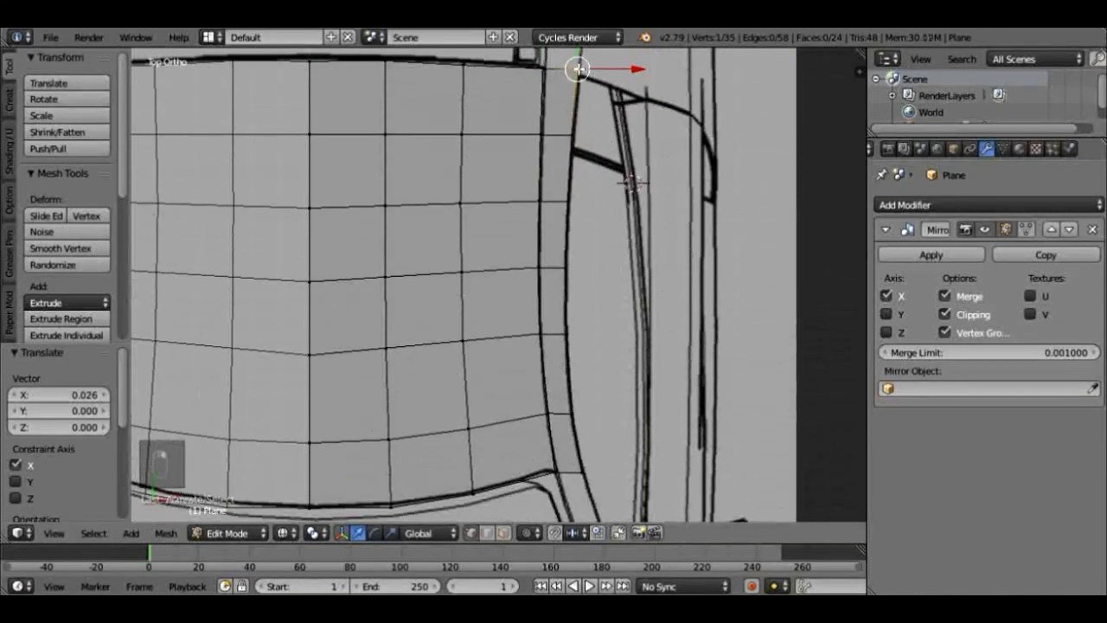
{"action": "key", "text": "c"}
{"action": "left_click_drag", "start_coordinate": [581, 71], "coordinate": [578, 467]}
{"action": "right_click", "coordinate": [578, 467]}
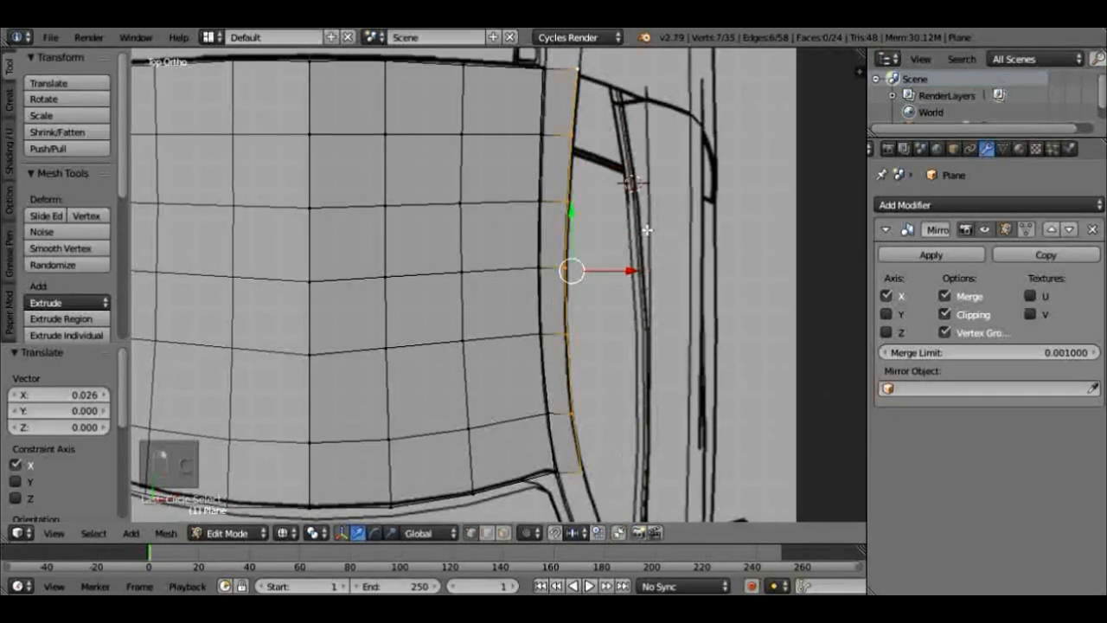
{"action": "key", "text": "KP_3"}
{"action": "scroll", "coordinate": [630, 221], "scroll_direction": "up", "scroll_amount": 2}
{"action": "key", "text": "g"}
{"action": "key", "text": "z"}
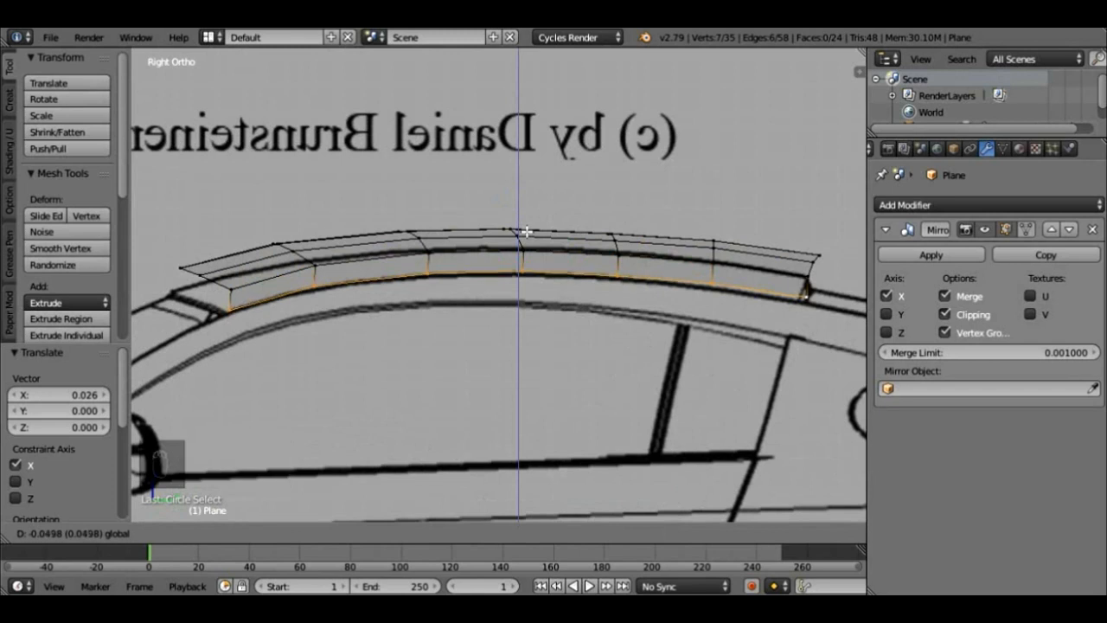
{"action": "left_click", "coordinate": [526, 232]}
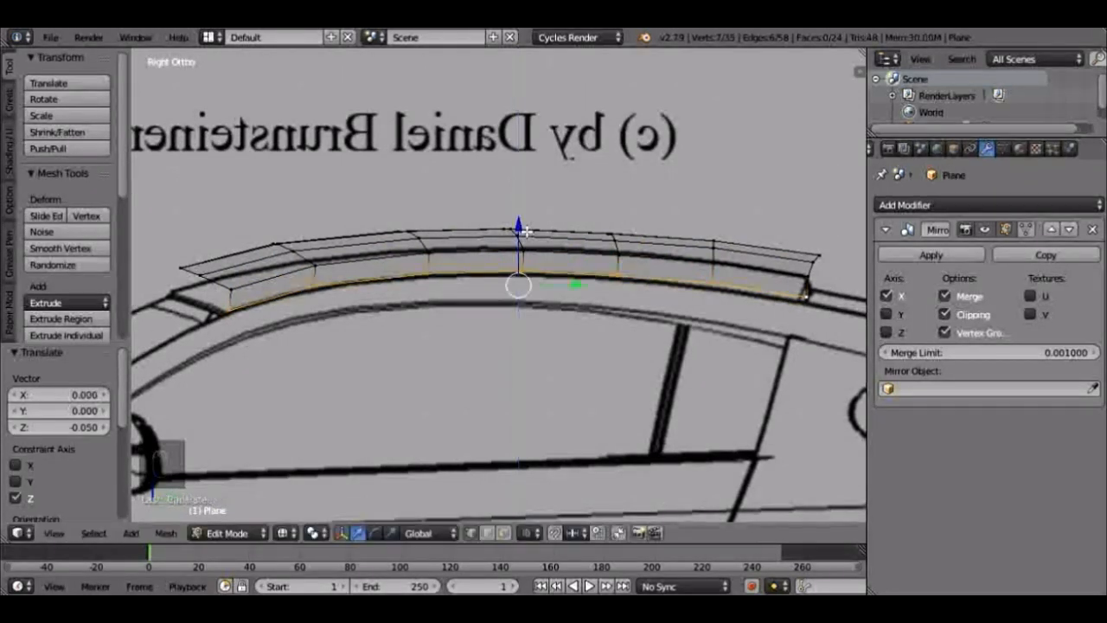
Step: Collapse the Mirror modifier's settings and widen the 3D viewport in the side view
{"action": "key", "text": "KP_1"}
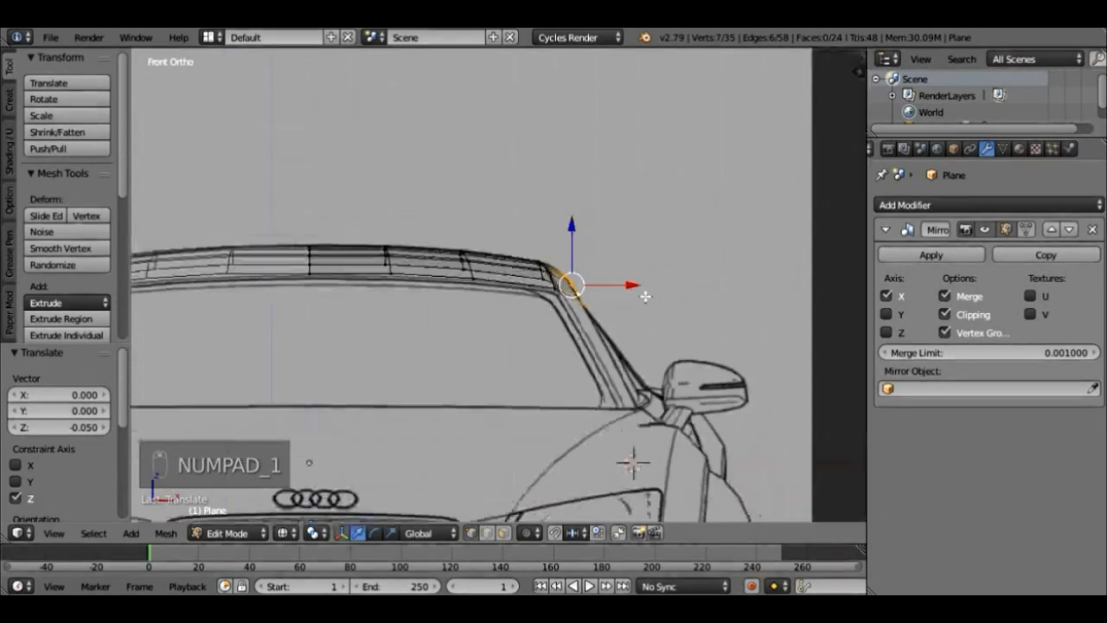
{"action": "key", "text": "KP_3"}
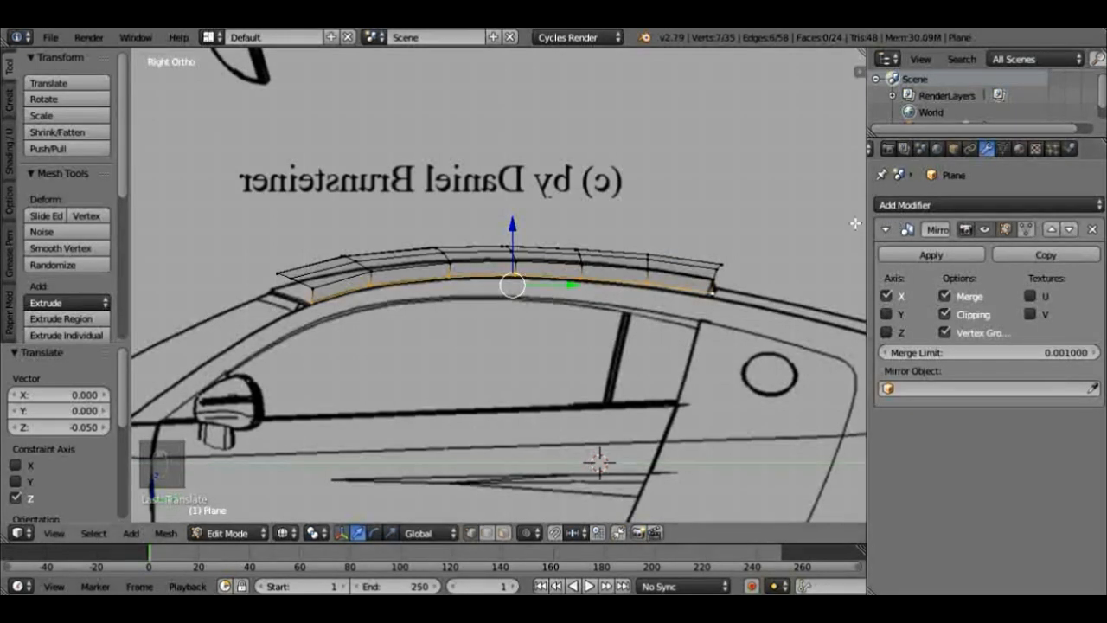
{"action": "left_click", "coordinate": [887, 230]}
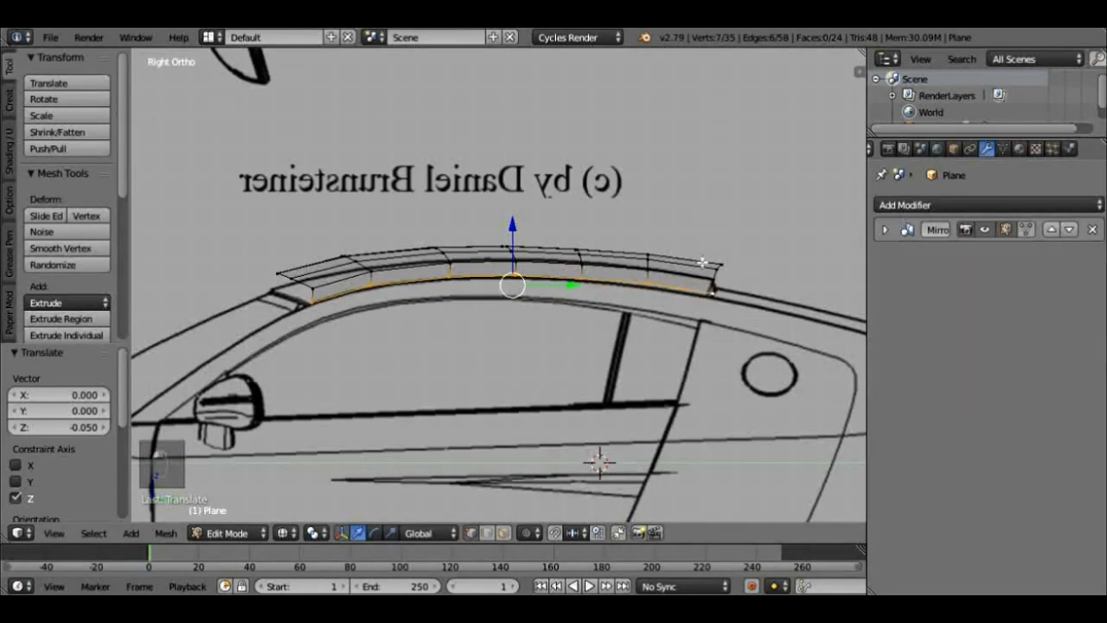
{"action": "left_click_drag", "start_coordinate": [869, 288], "coordinate": [937, 290]}
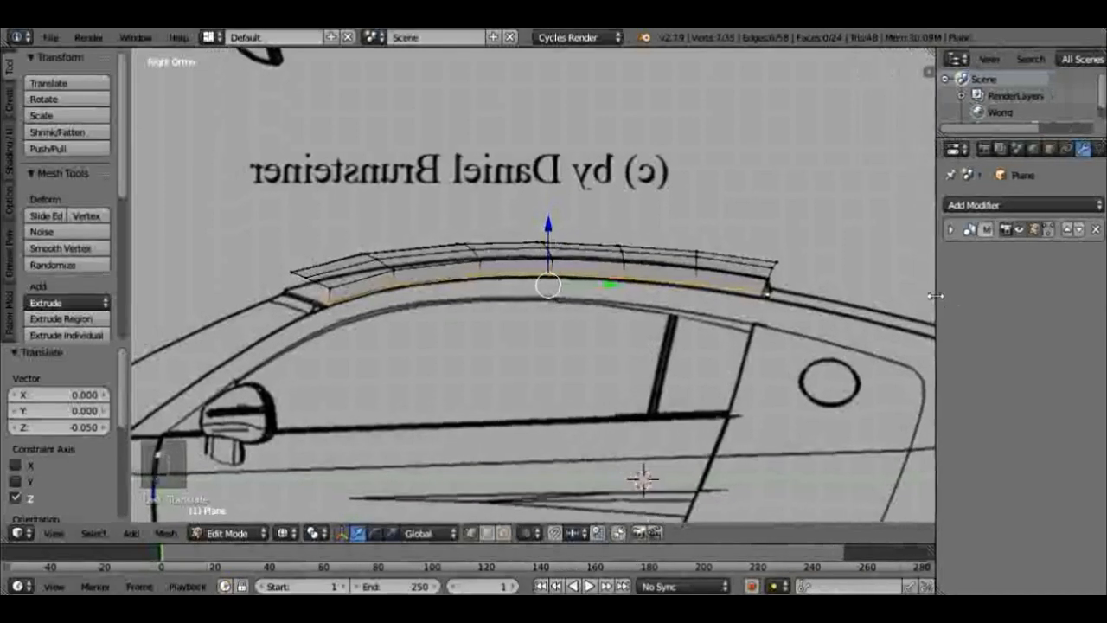
Step: Set the vertical offset of the right-view background blueprint to 3.10 so its roof line meets the mesh
{"action": "key", "text": "n"}
{"action": "scroll", "coordinate": [736, 365], "scroll_direction": "up", "scroll_amount": 2}
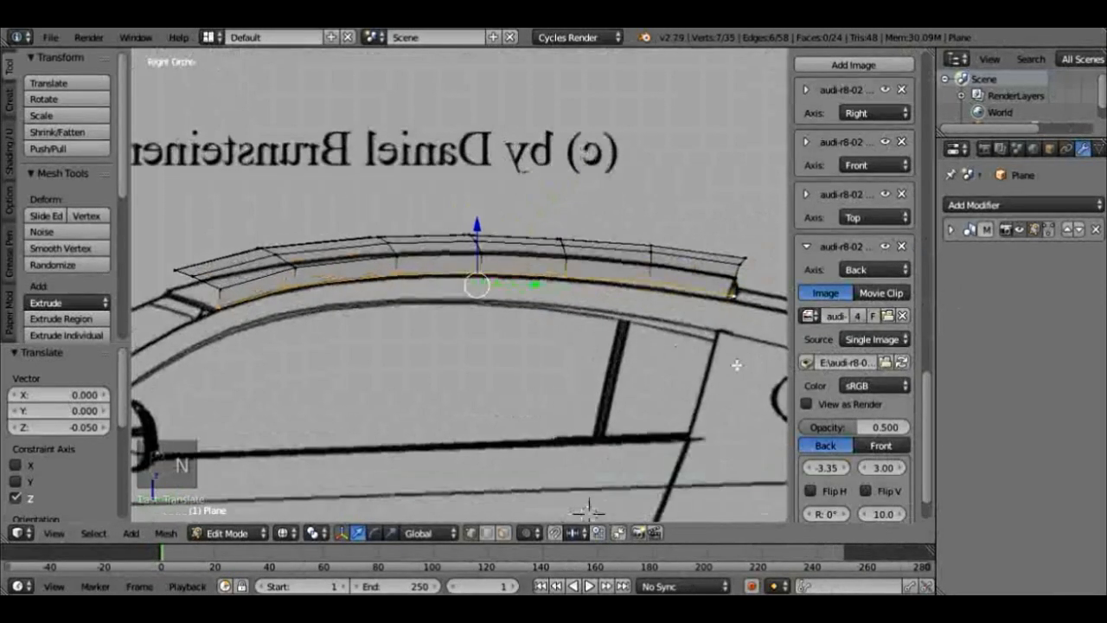
{"action": "scroll", "coordinate": [711, 386], "scroll_direction": "down", "scroll_amount": 2}
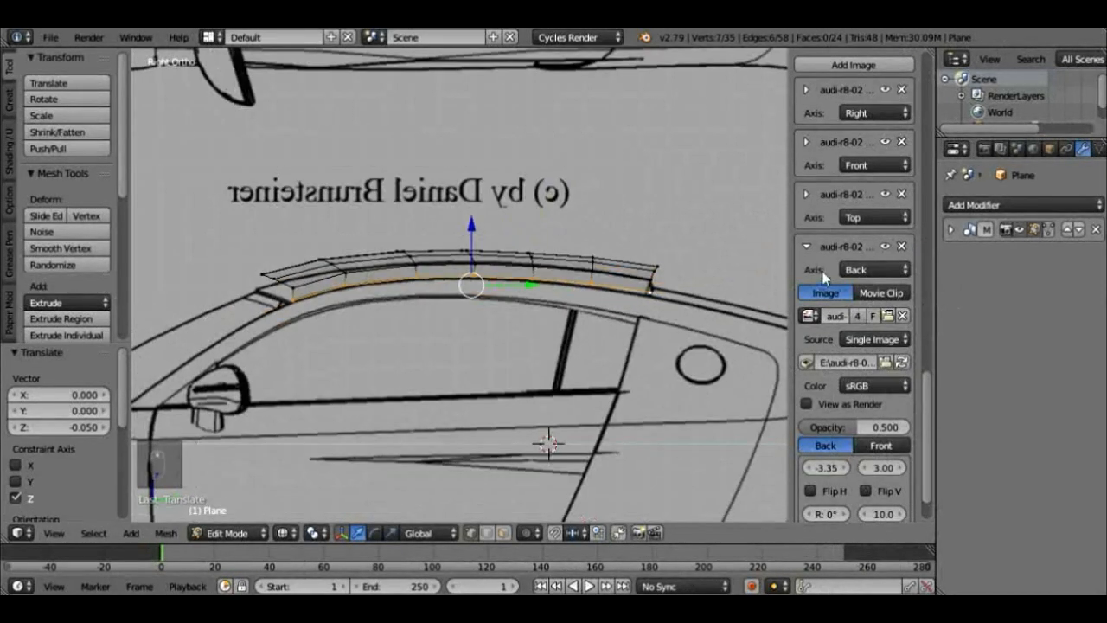
{"action": "left_click", "coordinate": [810, 246]}
{"action": "left_click", "coordinate": [821, 91]}
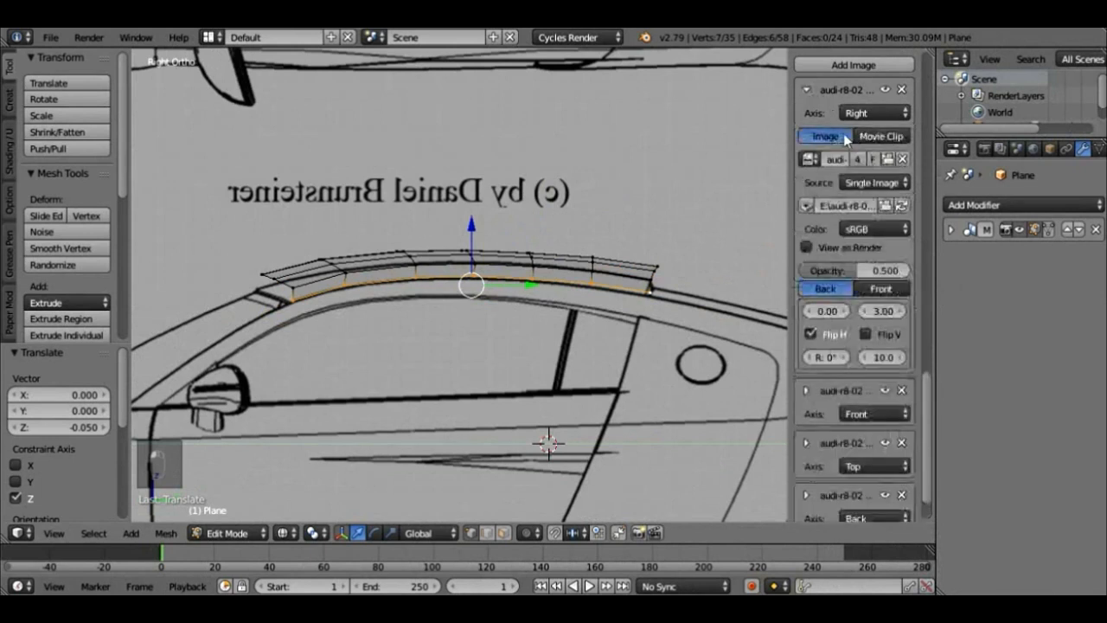
{"action": "left_click", "coordinate": [899, 312]}
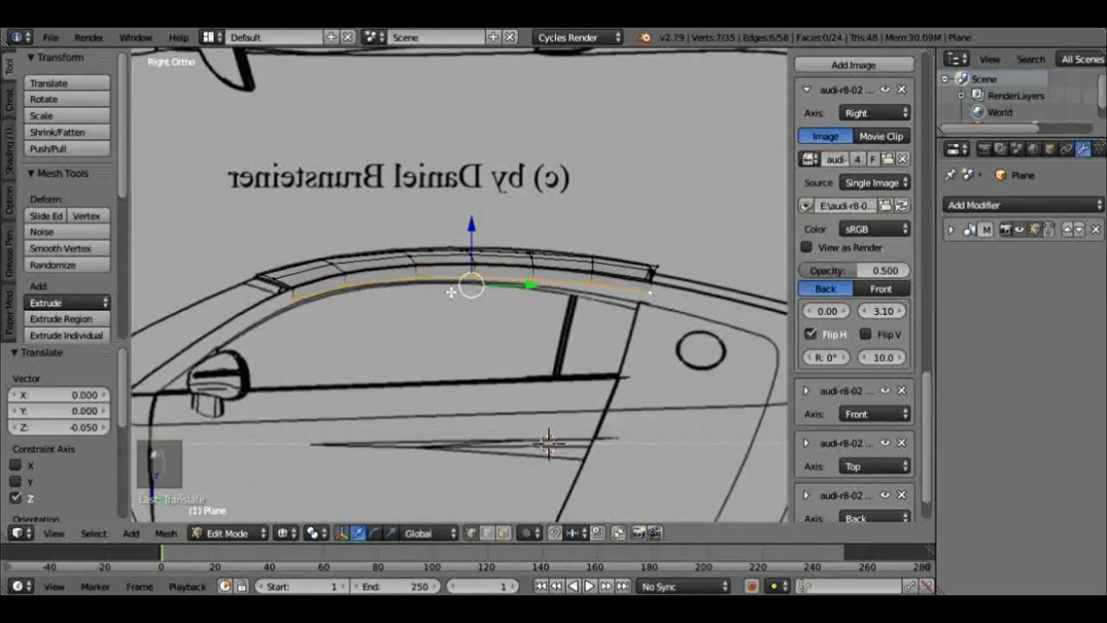
Step: Select the middle vertex of the strip's lower edge and move it about -0.003 along Z towards the window line
{"action": "scroll", "coordinate": [451, 292], "scroll_direction": "up", "scroll_amount": 1}
{"action": "right_click", "coordinate": [474, 275]}
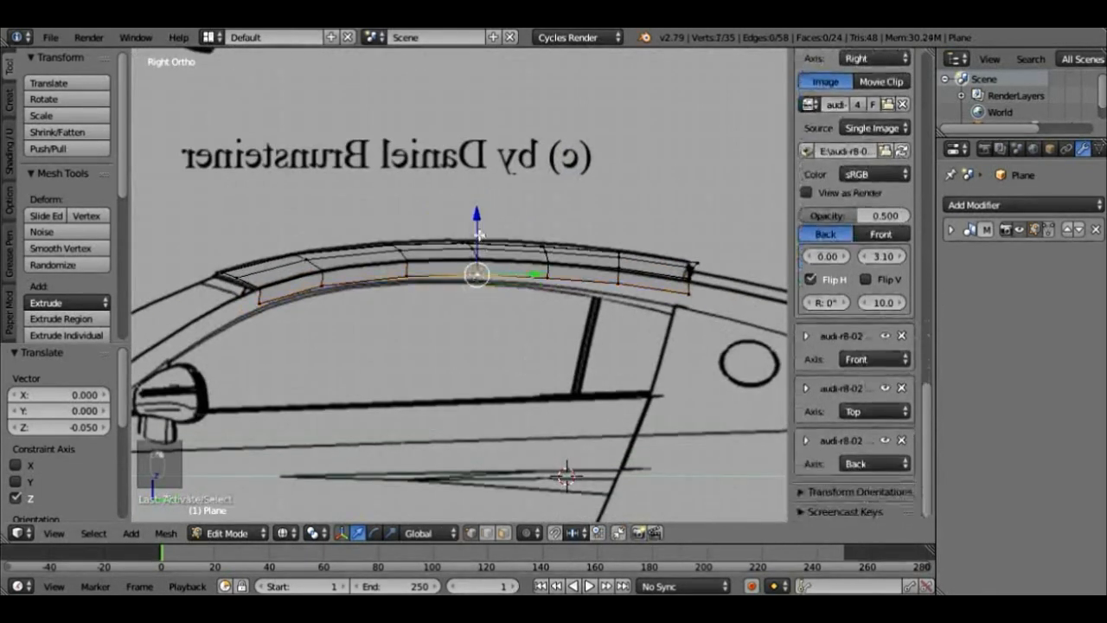
{"action": "left_click_drag", "start_coordinate": [481, 237], "coordinate": [481, 242]}
{"action": "right_click", "coordinate": [404, 279]}
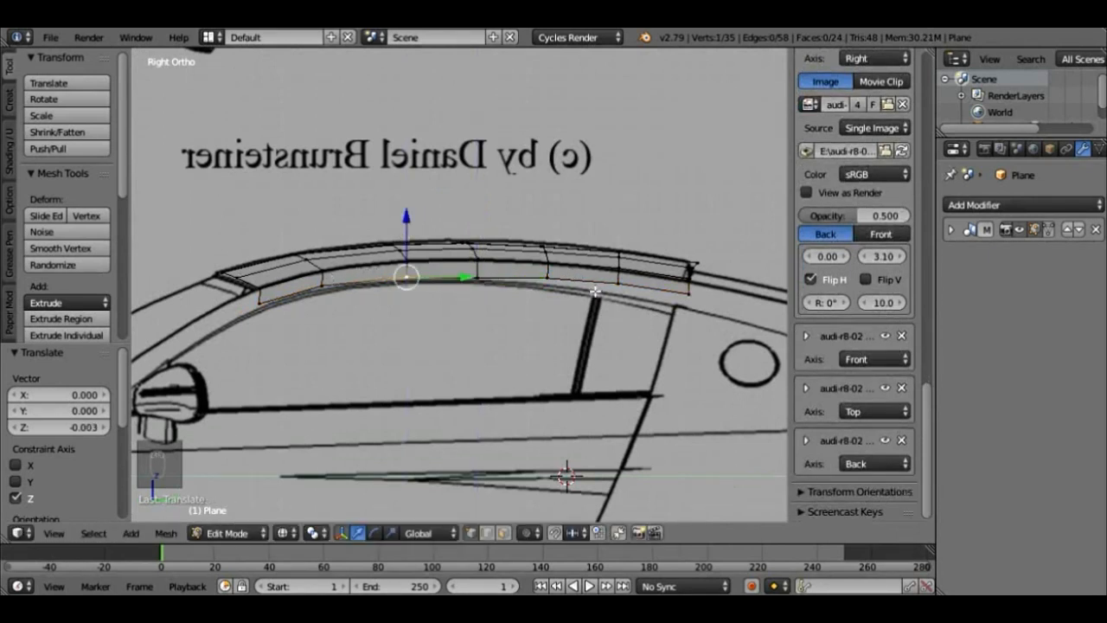
{"action": "key", "text": "n"}
Step: Lower the rear vertices of the strip's lower edge onto the window line and shift the roof's rear-end vertices forward, the last about -0.015 on Y
{"action": "right_click", "coordinate": [644, 278]}
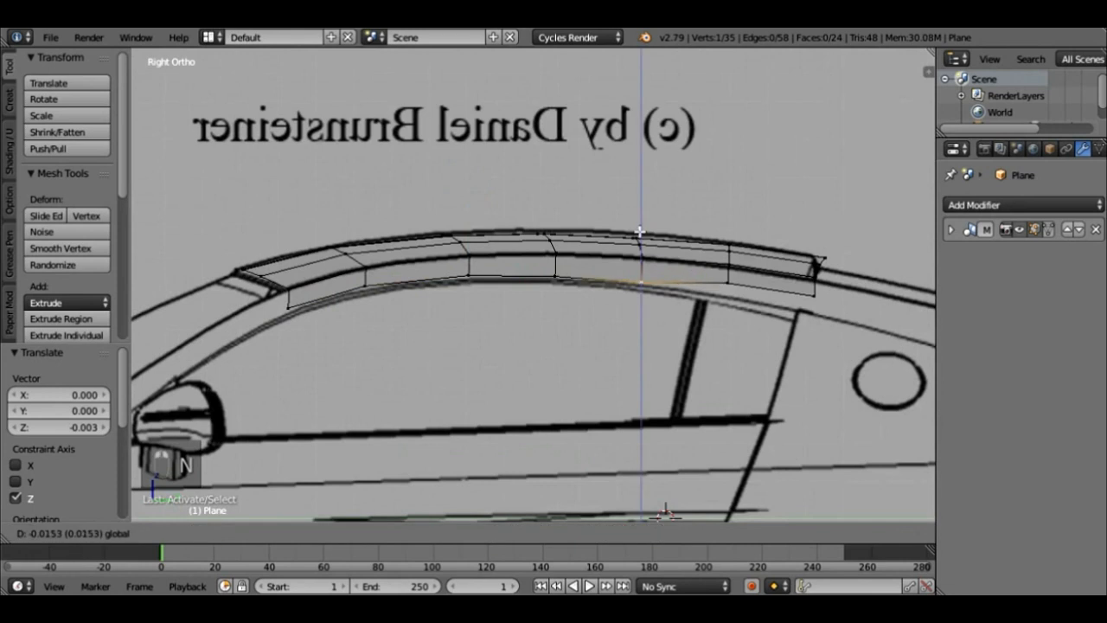
{"action": "right_click_drag", "start_coordinate": [645, 277], "coordinate": [822, 264]}
{"action": "right_click", "coordinate": [824, 258]}
{"action": "mouse_move", "coordinate": [850, 258]}
{"action": "left_mouse_down"}
{"action": "mouse_move", "coordinate": [822, 270]}
{"action": "mouse_move", "coordinate": [850, 262]}
{"action": "mouse_move", "coordinate": [848, 275]}
{"action": "left_mouse_up"}
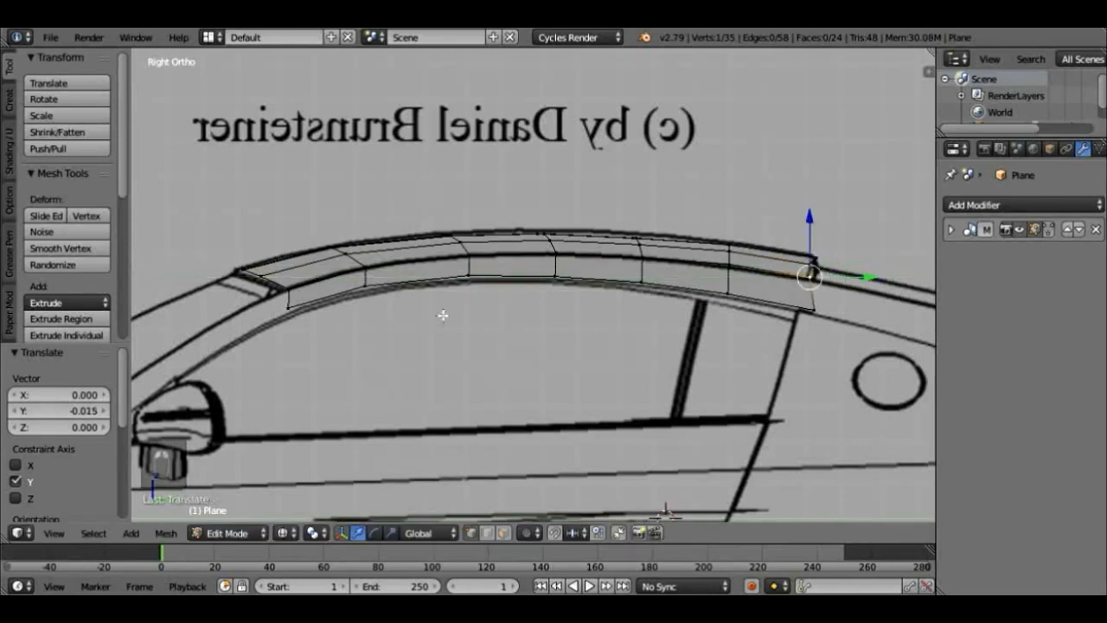
Step: Examine the roof mesh against the side blueprint and the windscreen area of the top blueprint
{"action": "scroll", "coordinate": [892, 329], "scroll_direction": "down", "scroll_amount": 4}
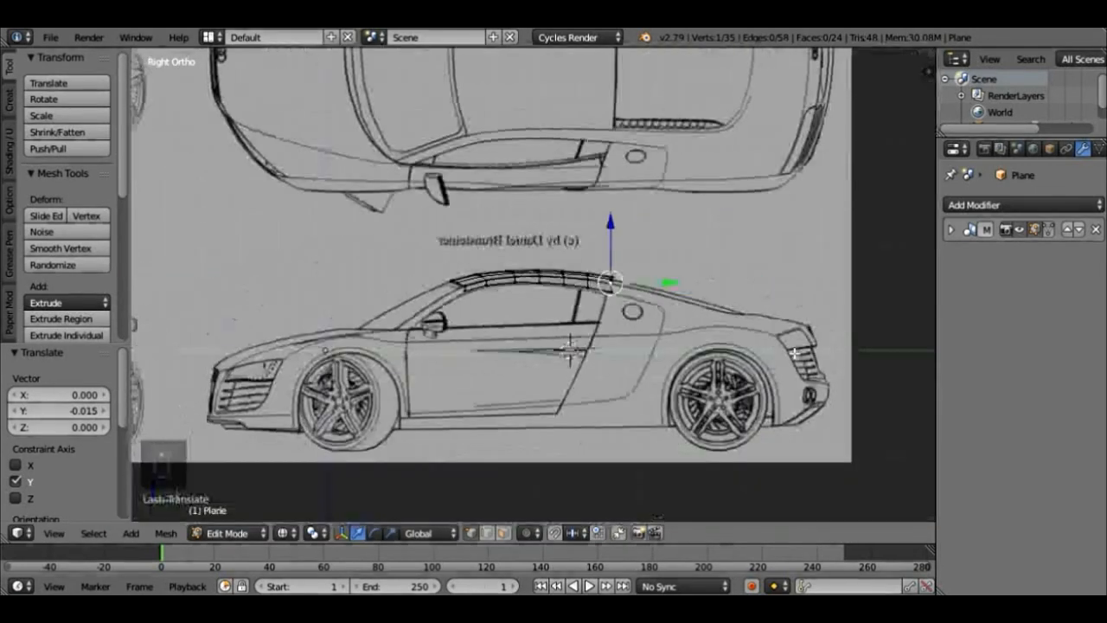
{"action": "scroll", "coordinate": [683, 332], "scroll_direction": "up", "scroll_amount": 6}
{"action": "scroll", "coordinate": [574, 357], "scroll_direction": "down", "scroll_amount": 5}
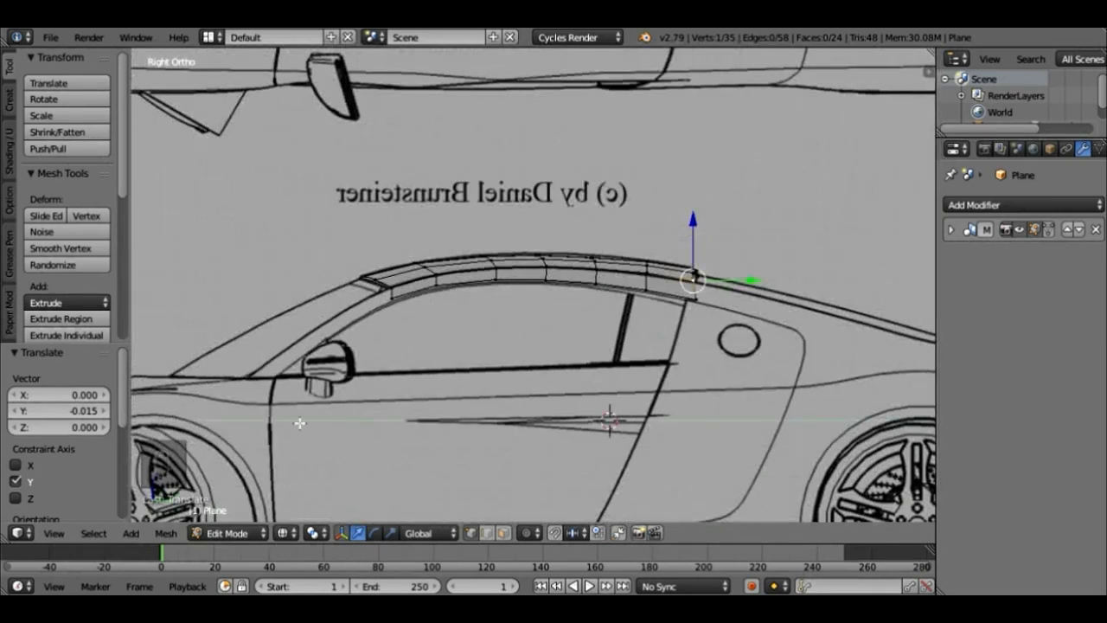
{"action": "key", "text": "KP_7"}
{"action": "scroll", "coordinate": [668, 376], "scroll_direction": "down", "scroll_amount": 5, "text": "shift"}
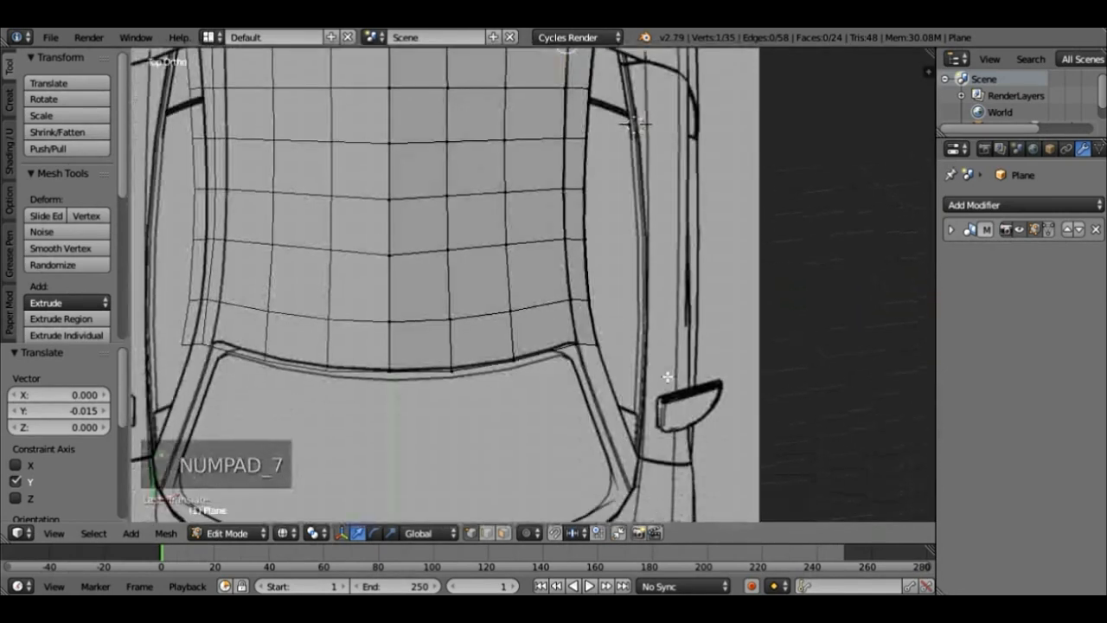
Step: Extrude the side rail's front edge about 0.053 on X and -0.166 on Y along the windscreen pillar, rotating it about -19.6° and scaling it about 0.991
{"action": "right_click", "coordinate": [578, 239]}
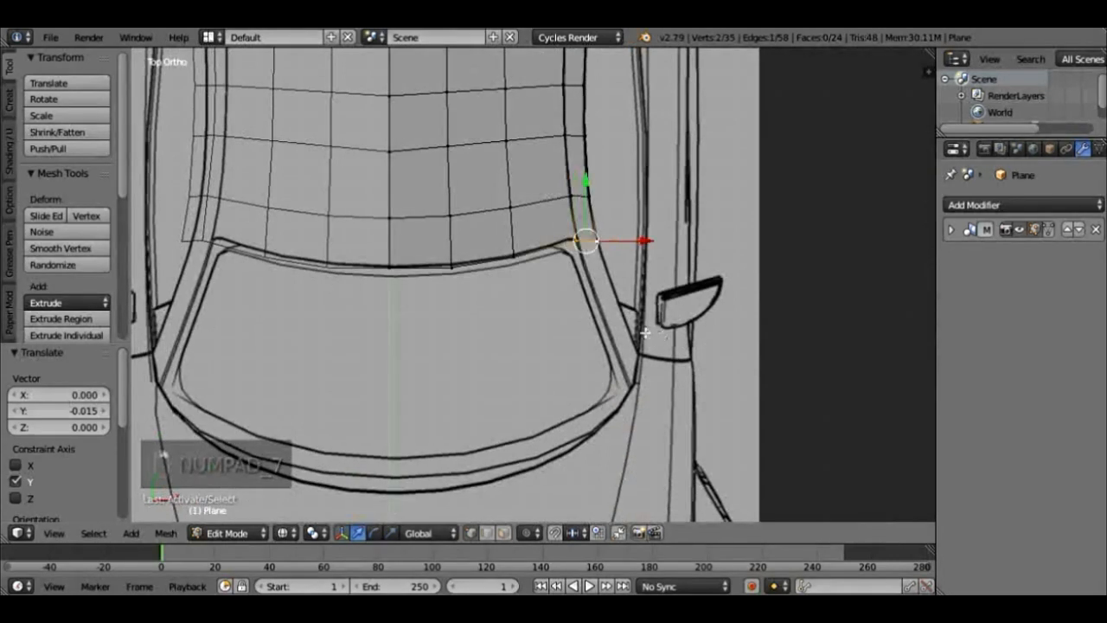
{"action": "key", "text": "e"}
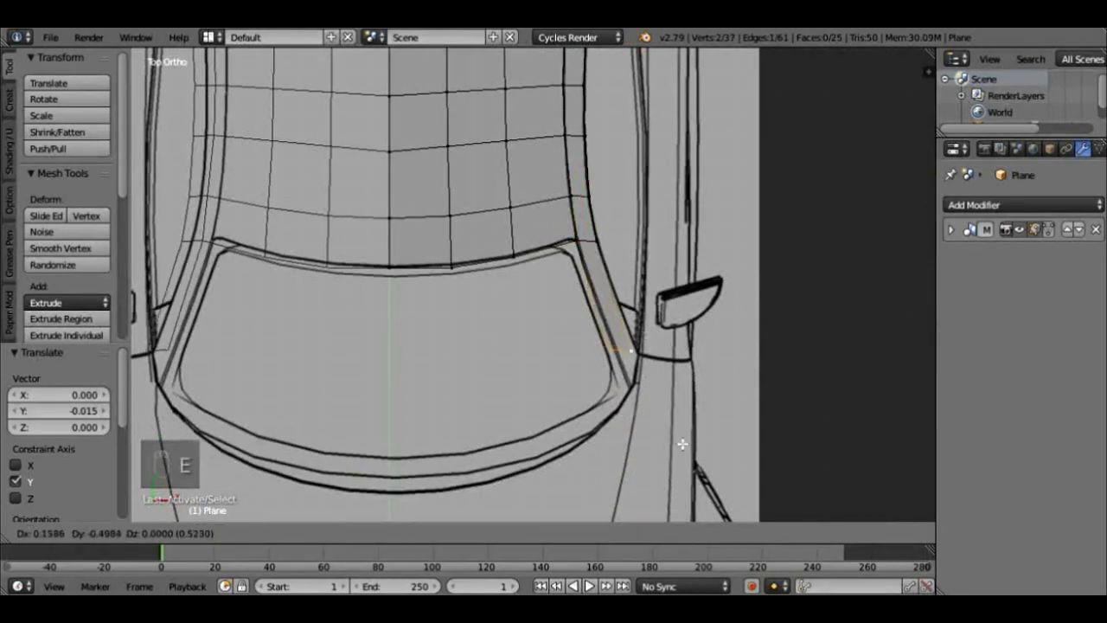
{"action": "left_click", "coordinate": [657, 369]}
{"action": "key", "text": "r"}
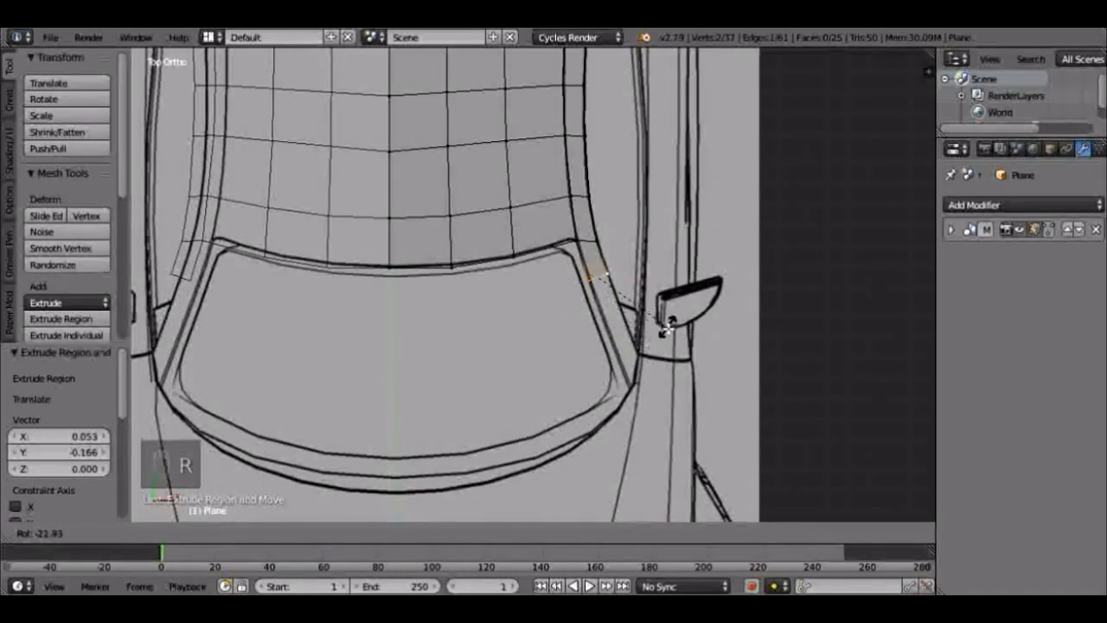
{"action": "left_click", "coordinate": [665, 311]}
{"action": "key", "text": "s"}
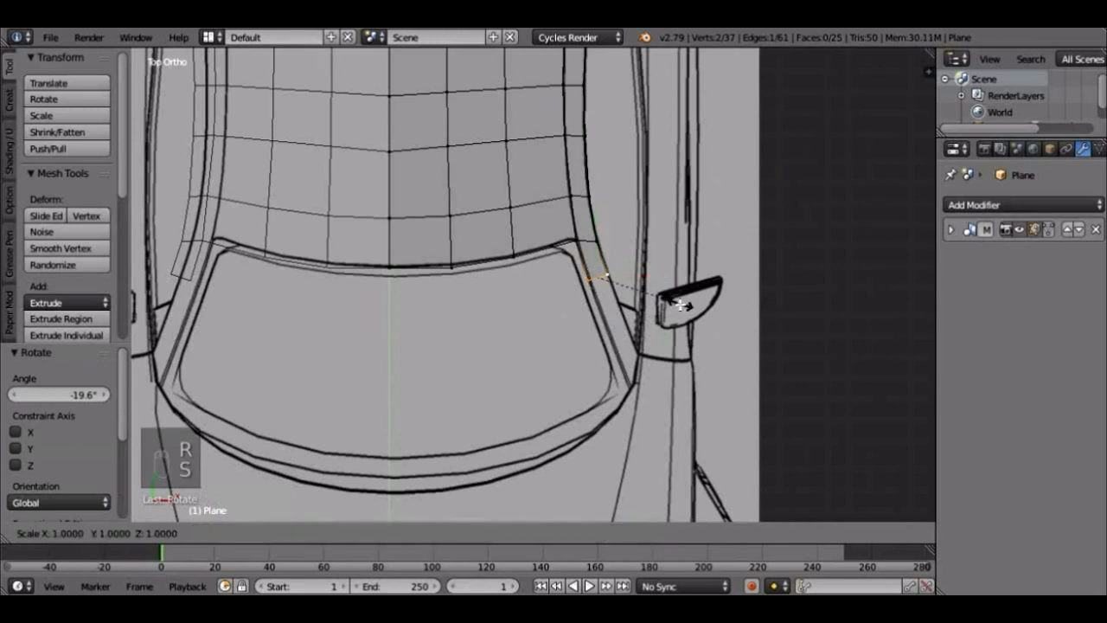
{"action": "left_click", "coordinate": [675, 311]}
Step: Extend the pillar strip to the windscreen base with two extrusions, about 0.098, -0.268 and about 0.038, -0.098 on X and Y
{"action": "key", "text": "e"}
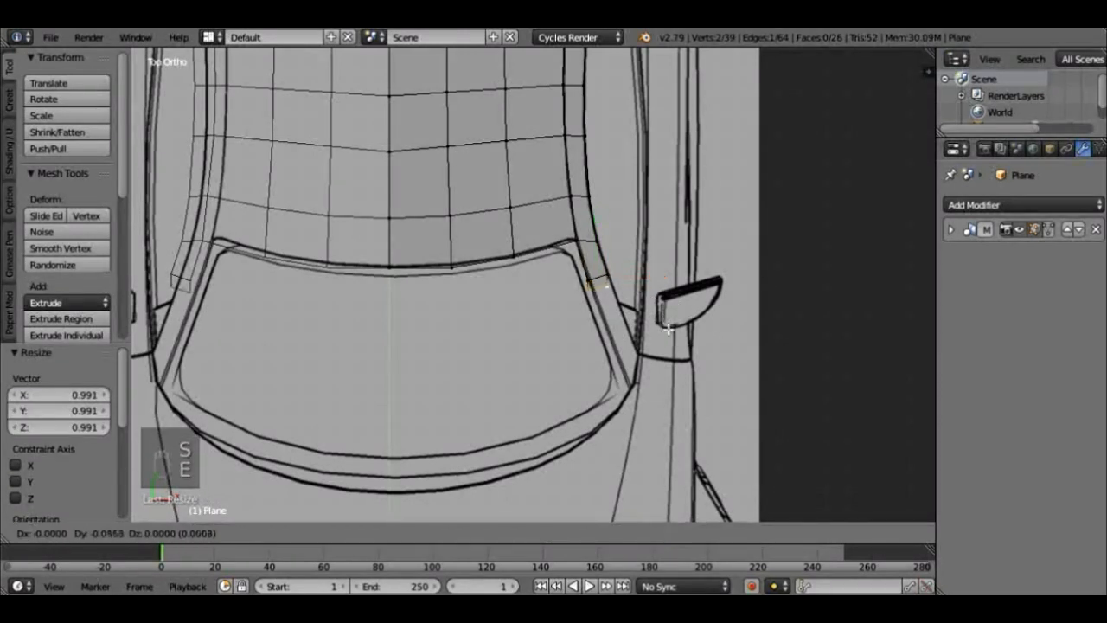
{"action": "left_click", "coordinate": [689, 372]}
{"action": "key", "text": "e"}
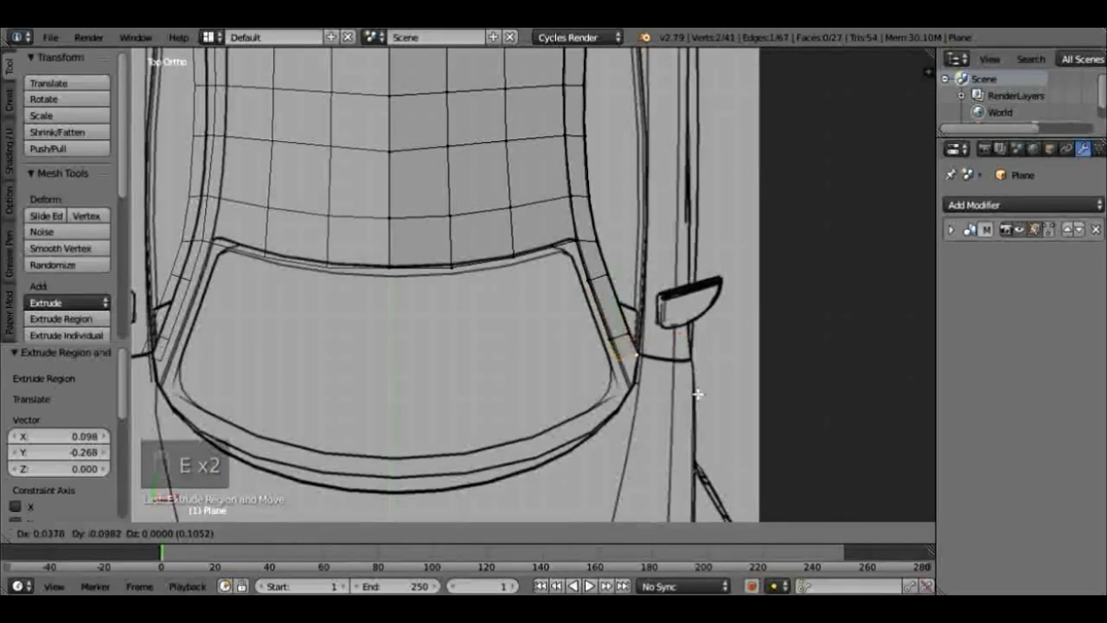
{"action": "left_click", "coordinate": [697, 395]}
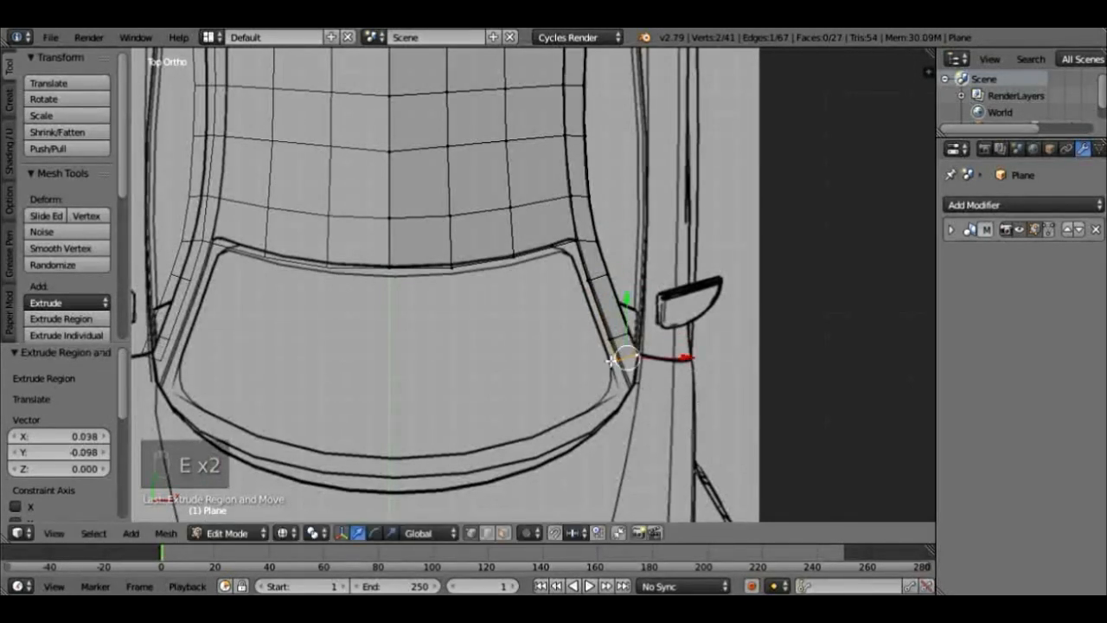
Step: Move the inner vertex of the pillar strip's front end about 0.068 on X and -0.098 on Y onto the windscreen corner
{"action": "right_click", "coordinate": [653, 402]}
{"action": "key", "text": "g"}
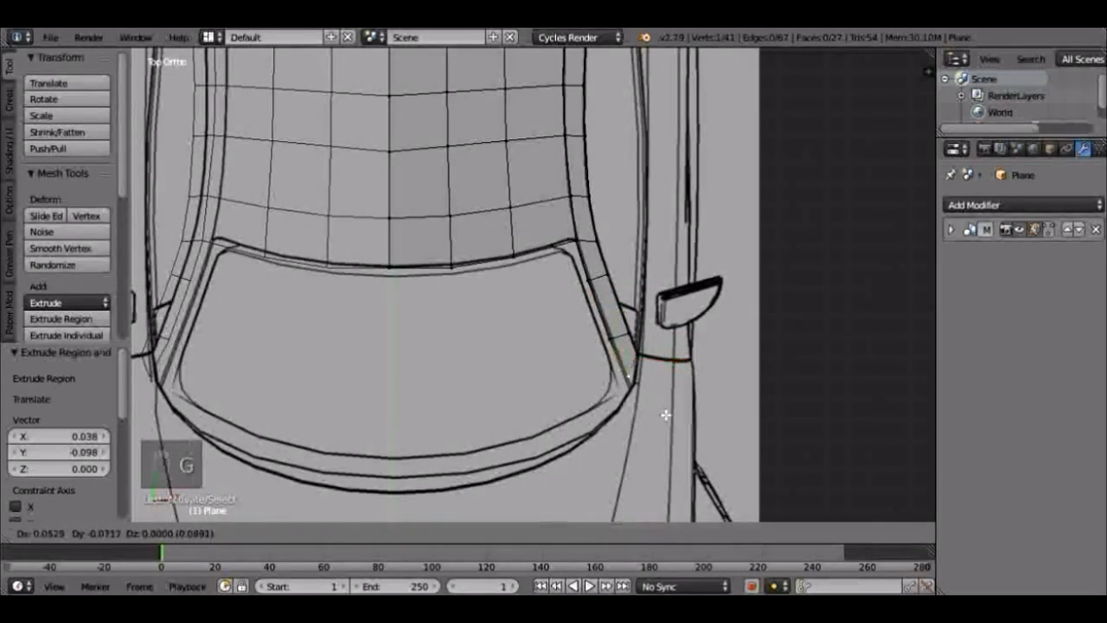
{"action": "left_click", "coordinate": [668, 419]}
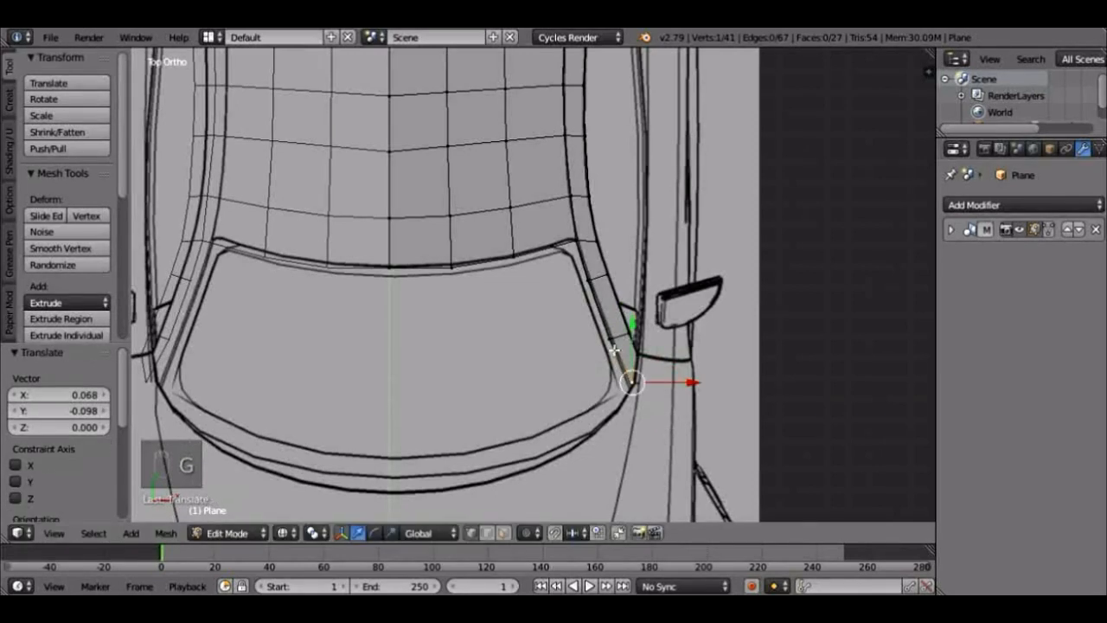
{"action": "right_click", "coordinate": [609, 276]}
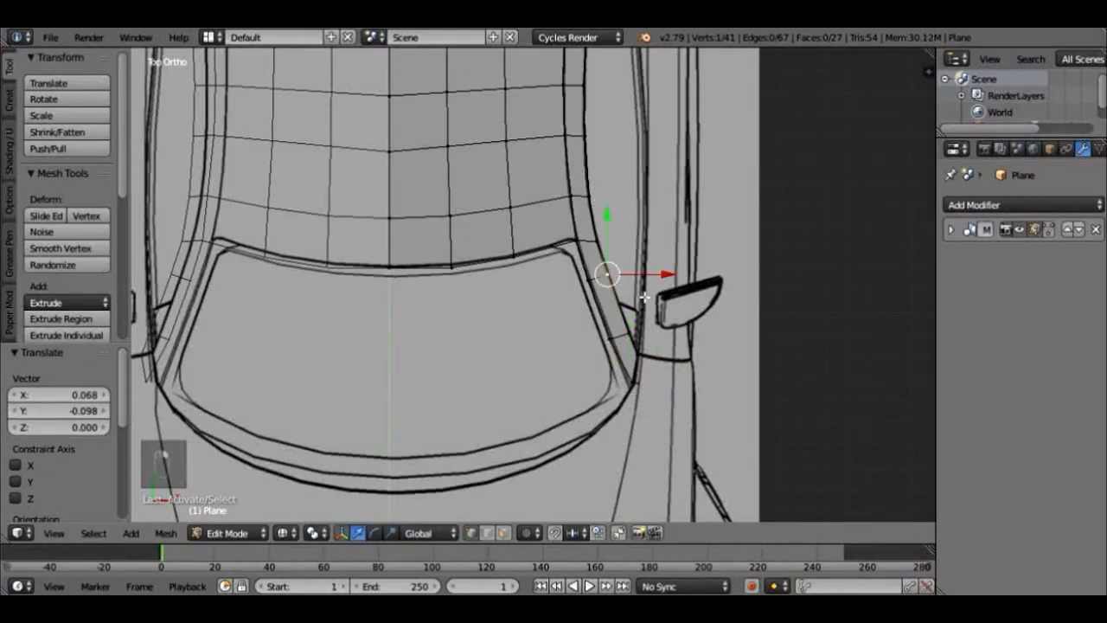
Step: In the right view, lower the pillar strip's front end edge about -0.347 along Z to the bonnet line
{"action": "key", "text": "KP_3"}
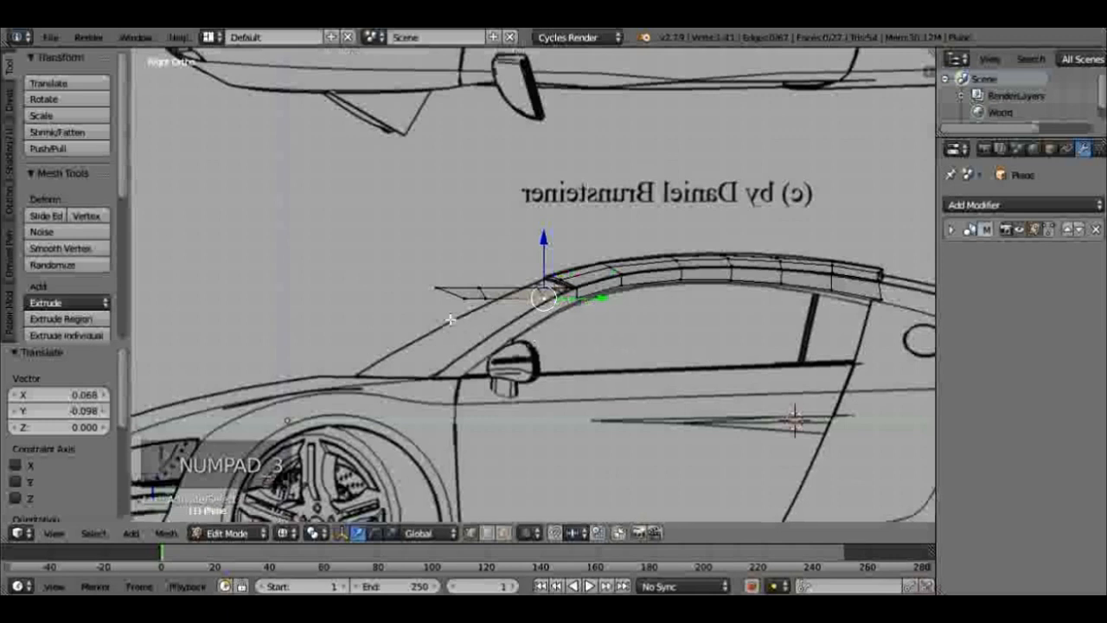
{"action": "right_click", "coordinate": [451, 293]}
{"action": "key", "text": "e"}
{"action": "key", "text": "z"}
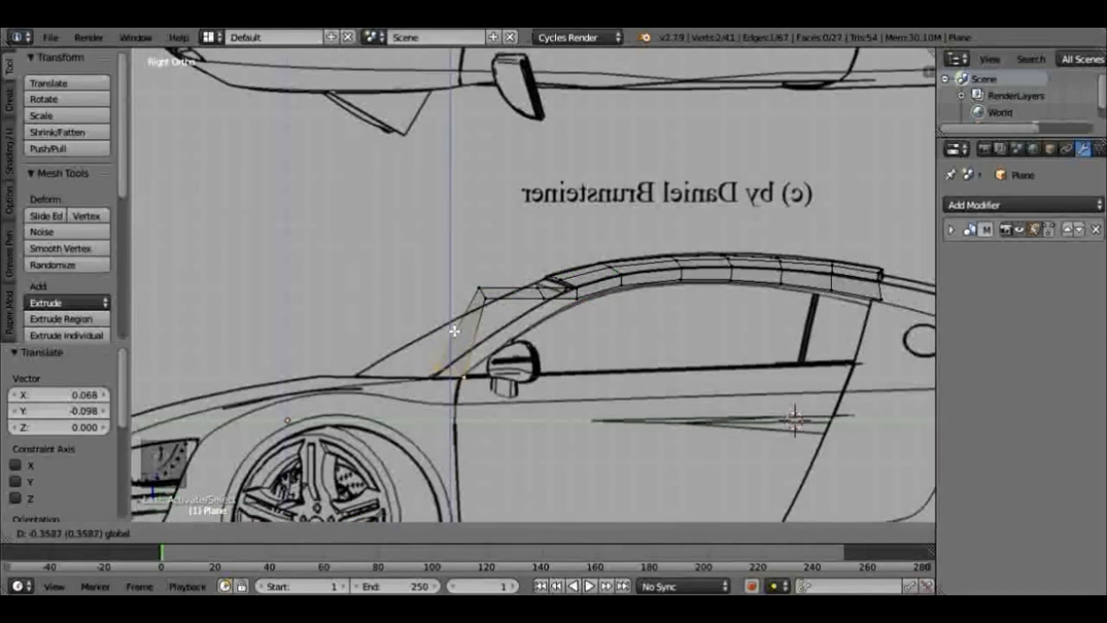
{"action": "left_click", "coordinate": [453, 329]}
Step: Lower the next two cross edges of the pillar strip about -0.257 and -0.094 along Z onto the side blueprint's pillar
{"action": "right_click", "coordinate": [482, 292]}
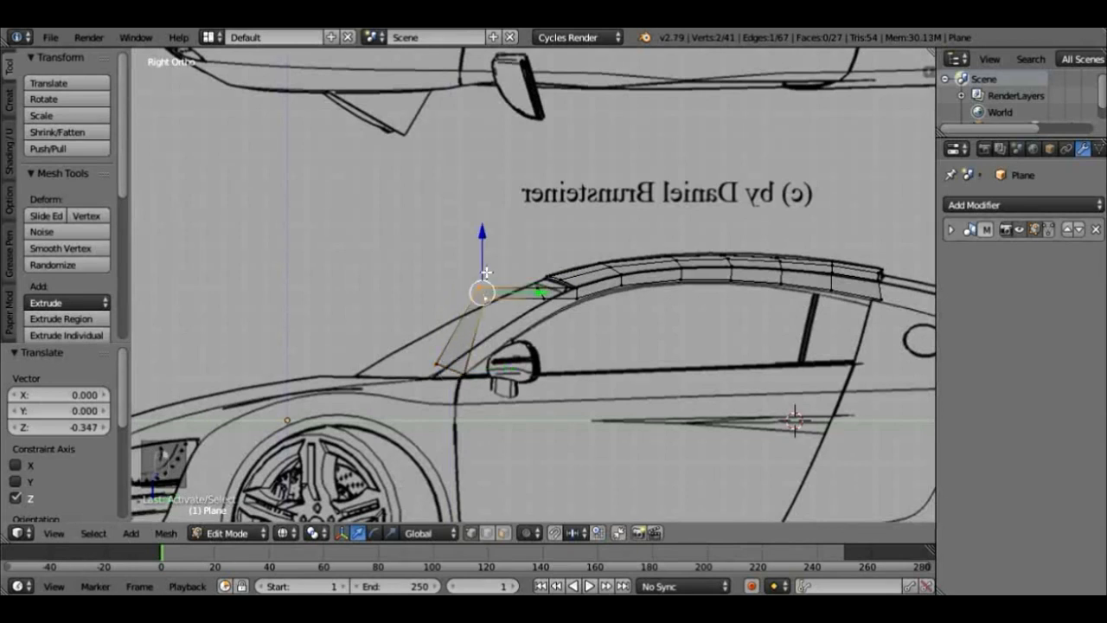
{"action": "left_click", "coordinate": [488, 267]}
{"action": "key", "text": "e"}
{"action": "key", "text": "z"}
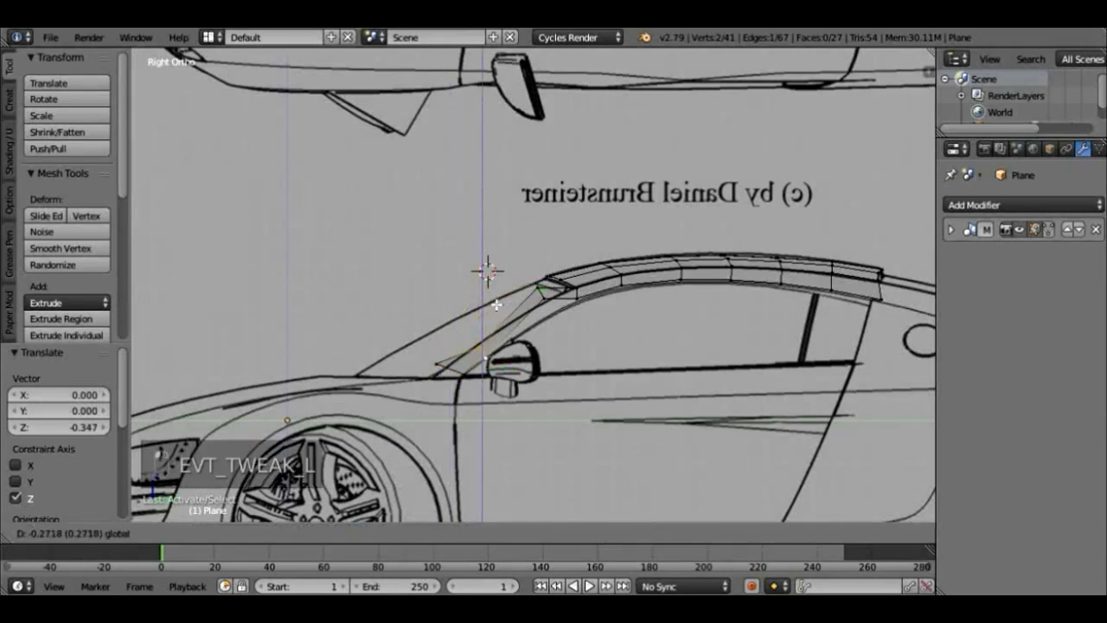
{"action": "left_click", "coordinate": [492, 301]}
{"action": "right_click", "coordinate": [538, 287]}
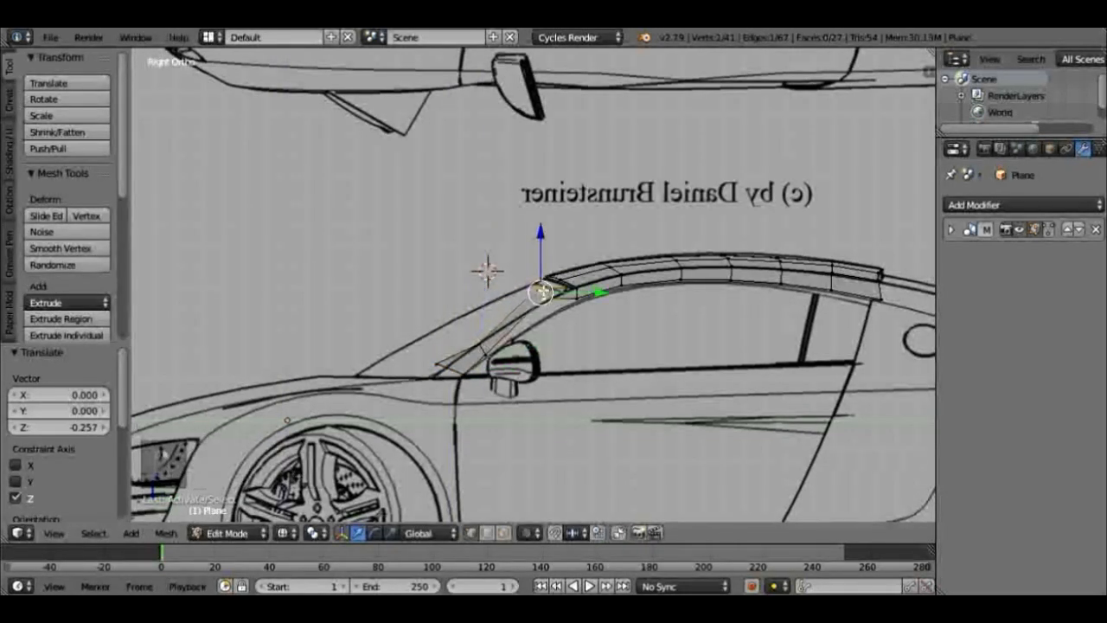
{"action": "key", "text": "e"}
{"action": "key", "text": "z"}
{"action": "left_click", "coordinate": [543, 279]}
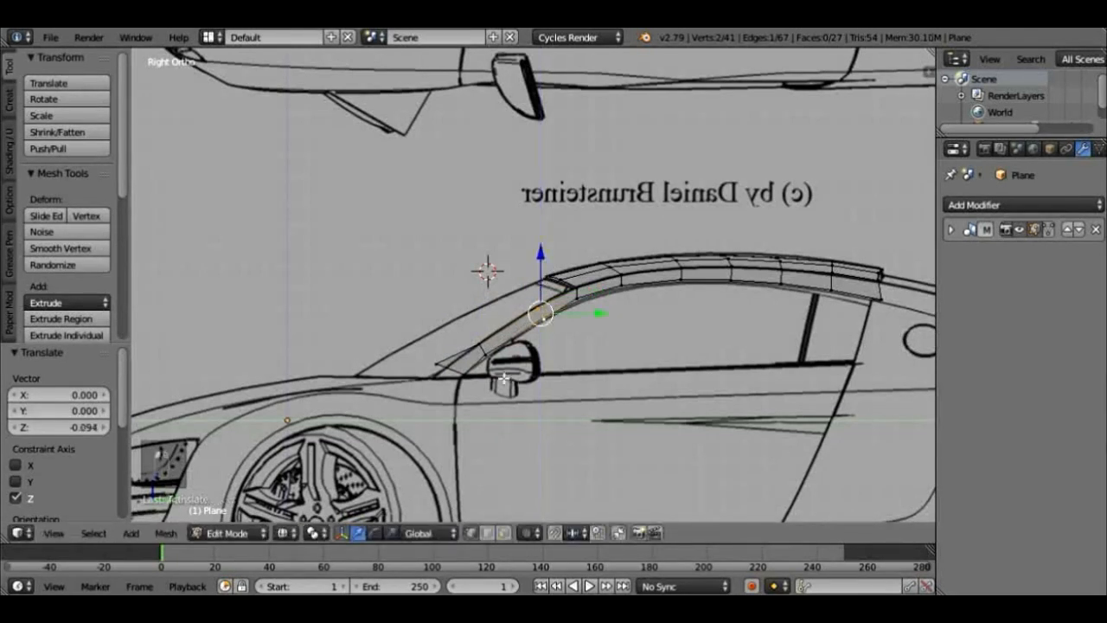
Step: Lower the pillar's foremost vertex about -0.055 along Z, then nudge it about -0.013 on Y and -0.008 on Z onto the pillar base
{"action": "scroll", "coordinate": [395, 424], "scroll_direction": "up", "scroll_amount": 2}
{"action": "right_click", "coordinate": [400, 400]}
{"action": "key", "text": "g"}
{"action": "key", "text": "z"}
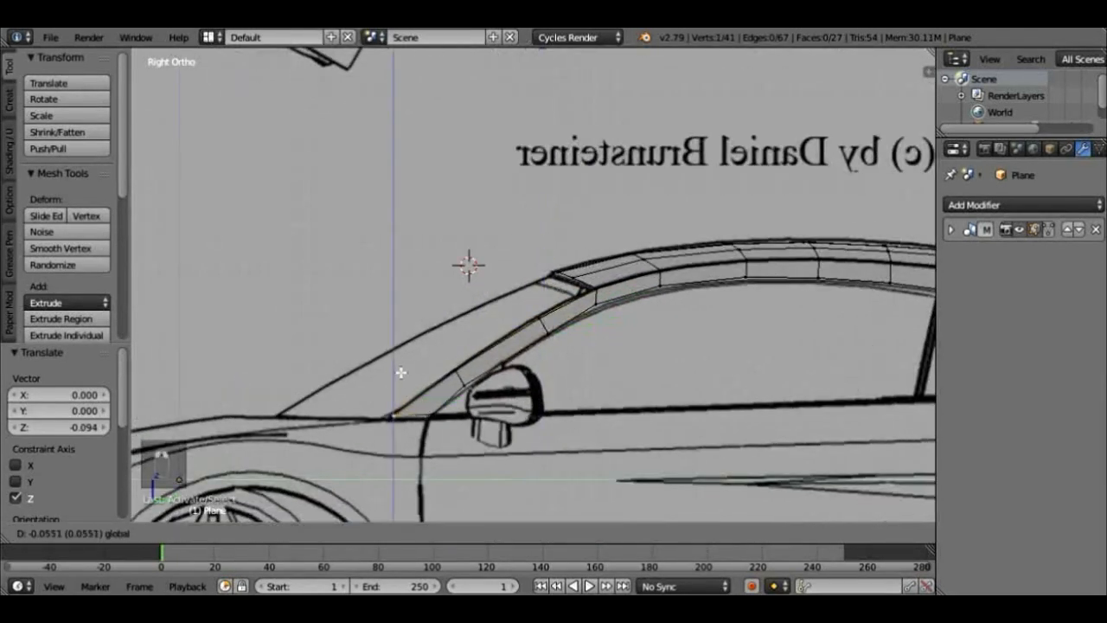
{"action": "left_click", "coordinate": [400, 372]}
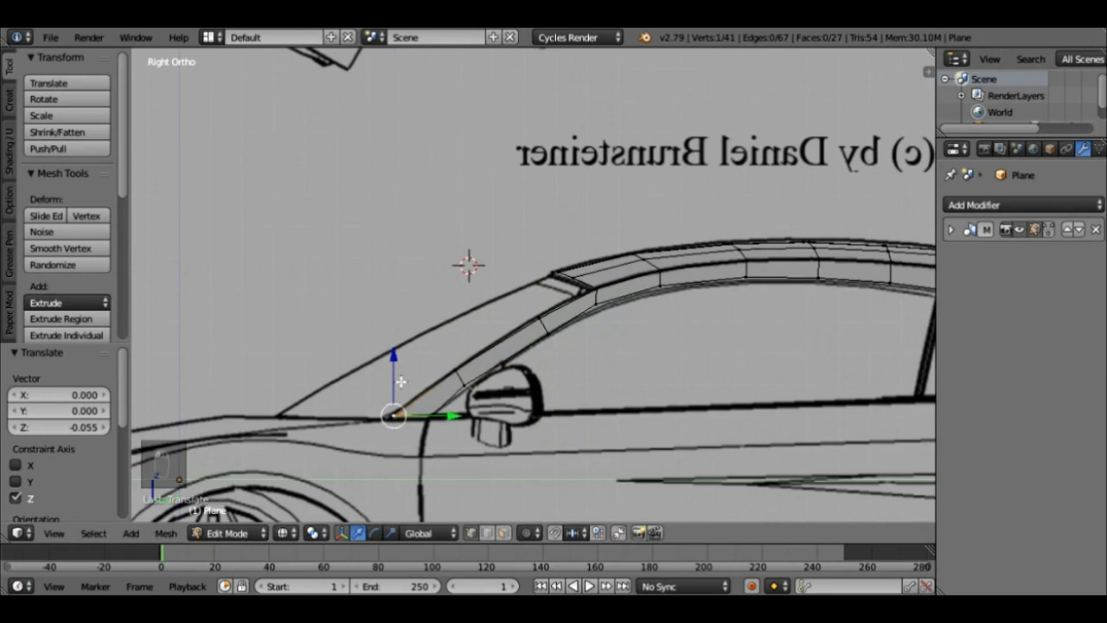
{"action": "key", "text": "g"}
{"action": "left_click", "coordinate": [448, 413]}
Step: Nudge the outer vertex at the pillar's base onto the blueprint and the rail's lower front corner vertex about 0.008 on Y and -0.008 on Z
{"action": "key", "text": "g"}
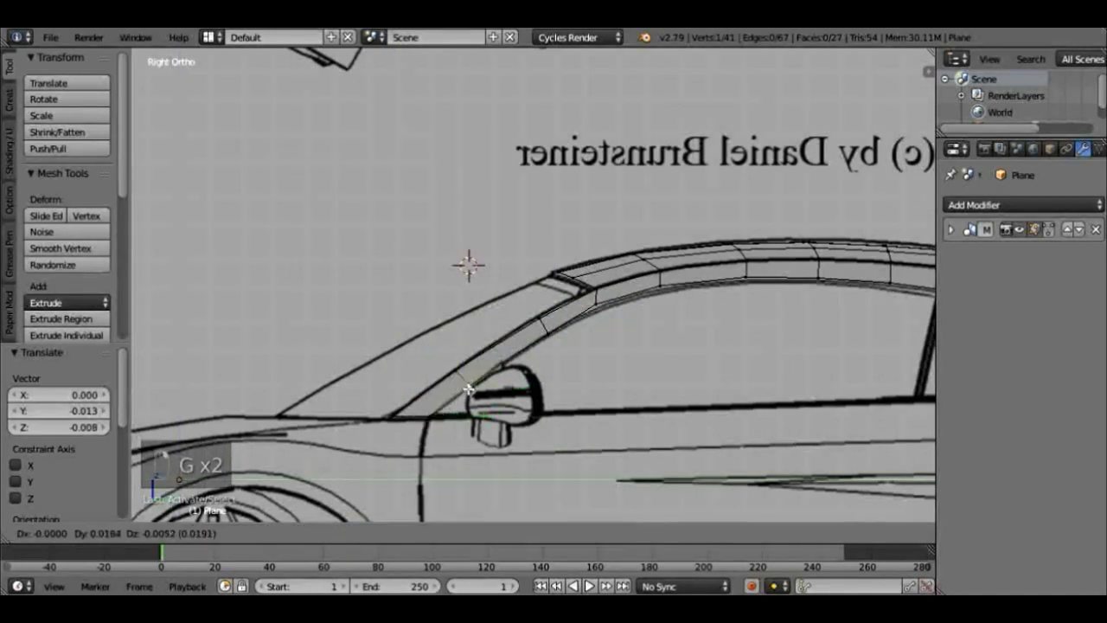
{"action": "left_click", "coordinate": [467, 389]}
{"action": "right_click", "coordinate": [593, 309]}
{"action": "key", "text": "g"}
{"action": "left_click", "coordinate": [596, 311]}
Step: In the front view, move the inner vertex at the pillar's base about -0.010 along X
{"action": "key", "text": "KP_1"}
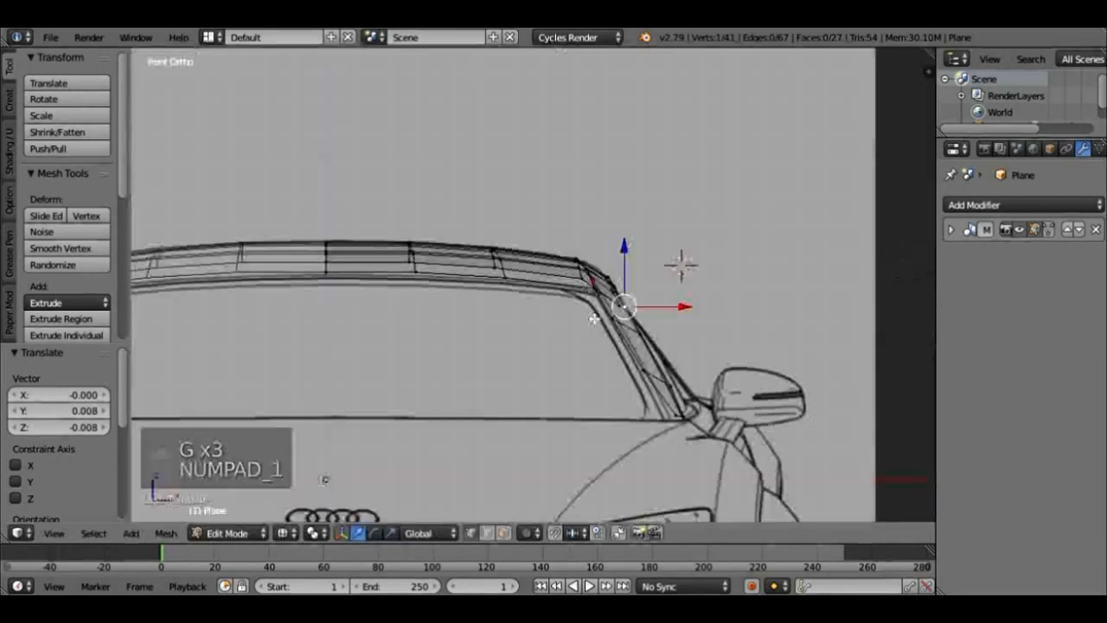
{"action": "right_click", "coordinate": [669, 415]}
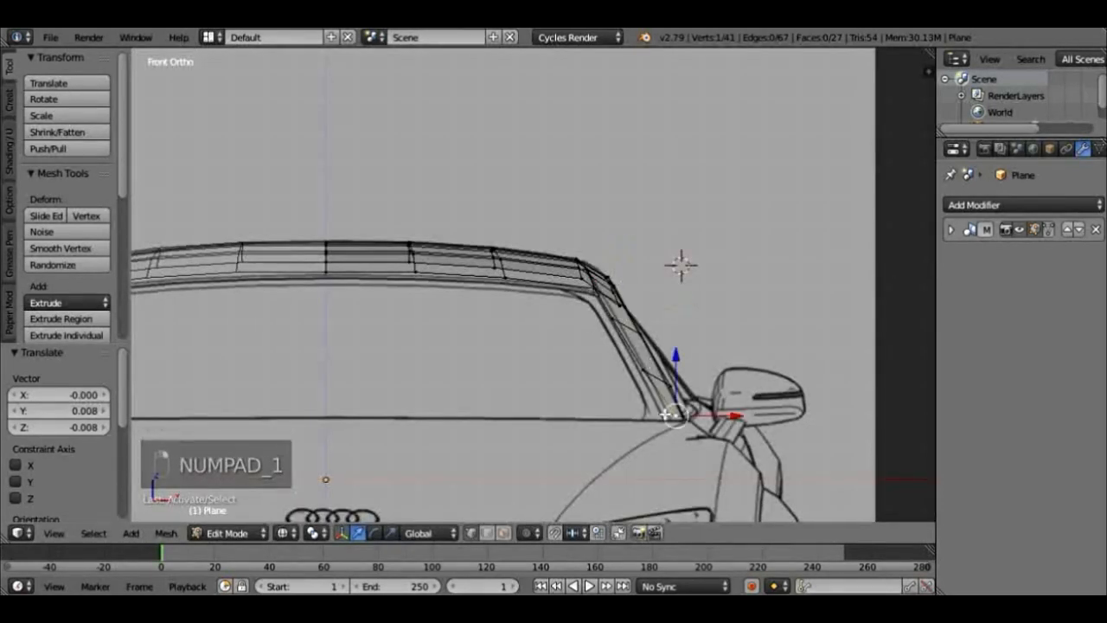
{"action": "left_click_drag", "start_coordinate": [729, 415], "coordinate": [714, 416]}
{"action": "scroll", "coordinate": [715, 416], "scroll_direction": "down", "scroll_amount": 3}
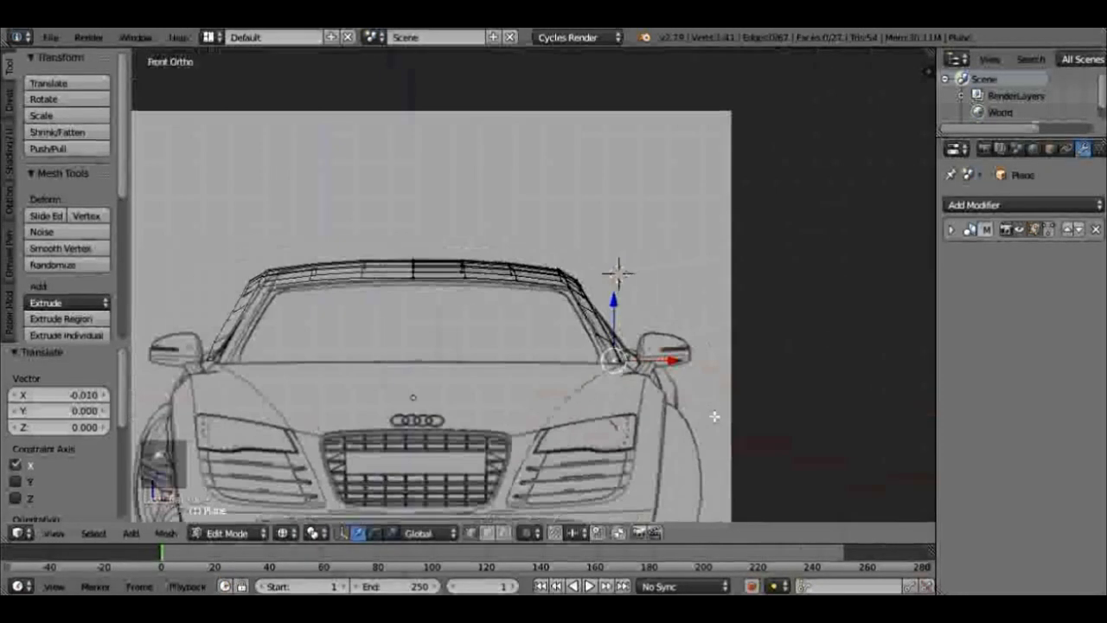
Step: View the mesh in perspective with solid shading, preview it in Rendered shading and return to Solid
{"action": "key", "text": "z"}
{"action": "key", "text": "grave"}
{"action": "mouse_move", "coordinate": [715, 416]}
{"action": "middle_mouse_down"}
{"action": "mouse_move", "coordinate": [536, 459]}
{"action": "mouse_move", "coordinate": [666, 455]}
{"action": "mouse_move", "coordinate": [562, 358]}
{"action": "mouse_move", "coordinate": [442, 415]}
{"action": "mouse_move", "coordinate": [559, 465]}
{"action": "mouse_move", "coordinate": [661, 455]}
{"action": "middle_mouse_up"}
{"action": "left_click", "coordinate": [282, 533]}
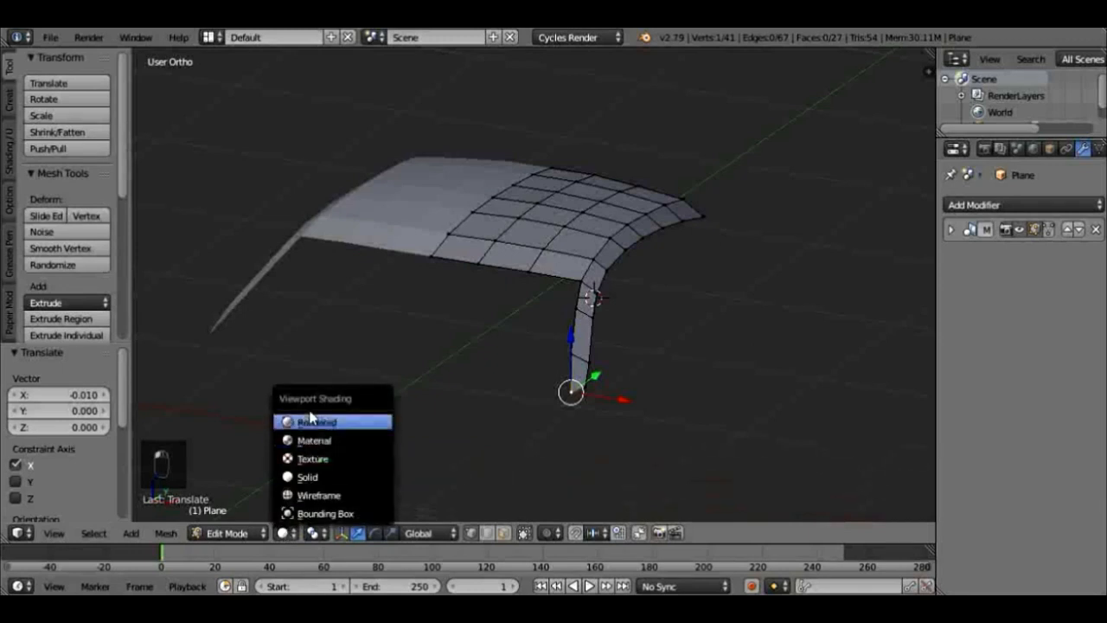
{"action": "left_click", "coordinate": [346, 421]}
{"action": "key", "text": "grave"}
{"action": "middle_click_drag", "start_coordinate": [648, 383], "coordinate": [486, 391]}
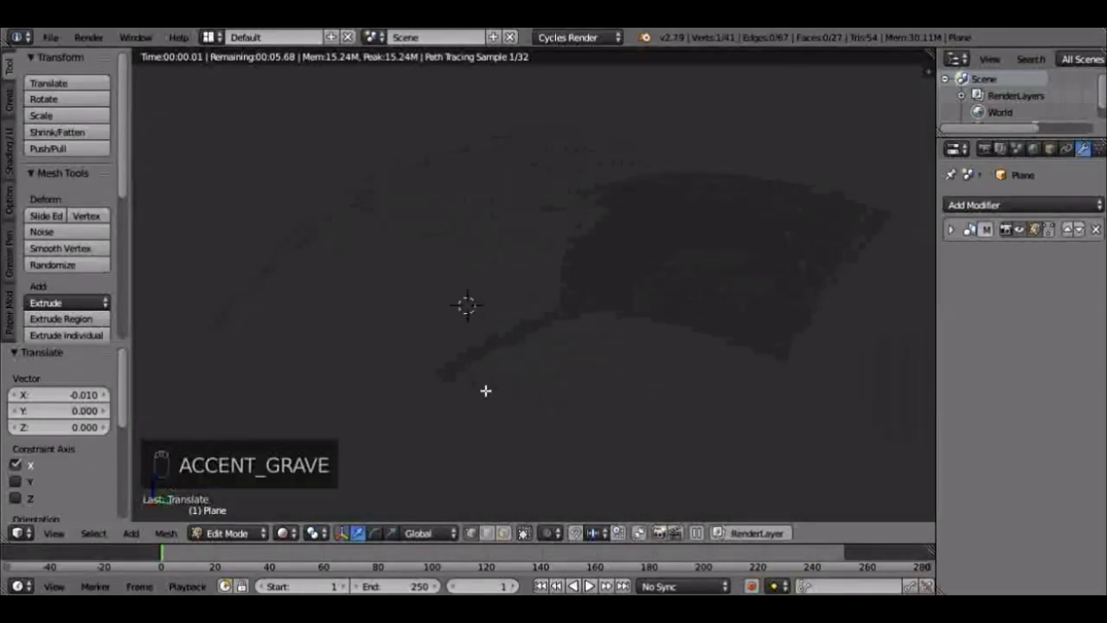
{"action": "left_click", "coordinate": [286, 533]}
{"action": "left_click", "coordinate": [307, 476]}
Step: Leave mesh editing and apply smooth shading to the roof object
{"action": "key", "text": "grave"}
{"action": "middle_click_drag", "start_coordinate": [545, 424], "coordinate": [435, 420]}
{"action": "key", "text": "Tab"}
{"action": "key", "text": "grave"}
{"action": "middle_click_drag", "start_coordinate": [628, 395], "coordinate": [492, 374]}
{"action": "key", "text": "grave"}
{"action": "scroll", "coordinate": [492, 374], "scroll_direction": "up", "scroll_amount": 6}
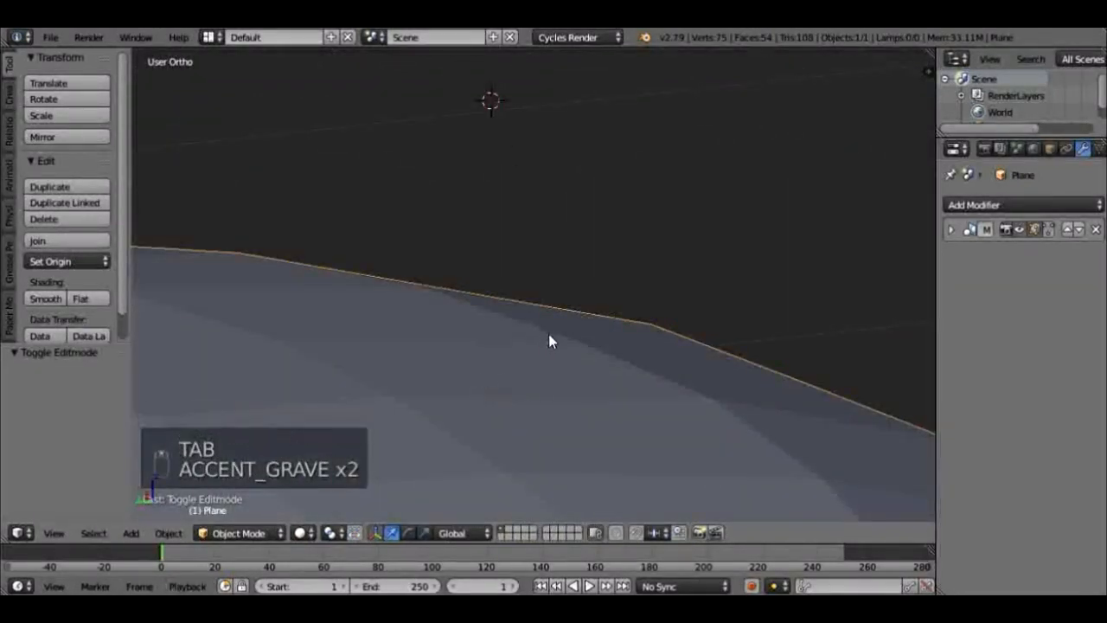
{"action": "key", "text": "grave"}
{"action": "scroll", "coordinate": [654, 387], "scroll_direction": "down", "scroll_amount": 5}
{"action": "middle_click_drag", "start_coordinate": [655, 387], "coordinate": [481, 386]}
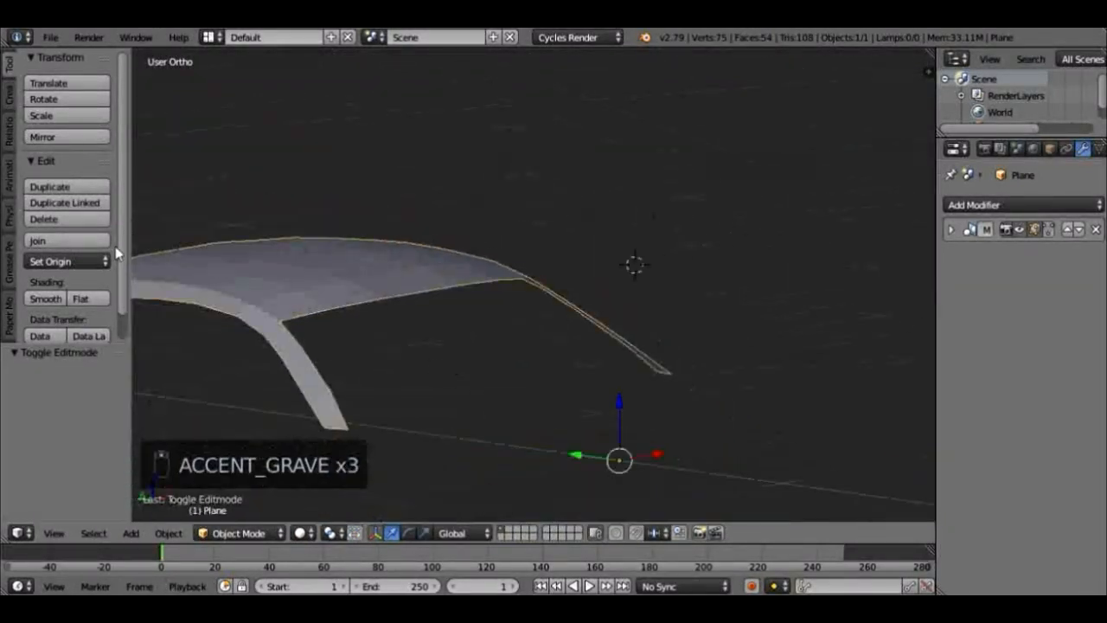
{"action": "left_click", "coordinate": [48, 299]}
Step: Examine the smooth-shaded roof surface and windscreen pillars up close and from several angles
{"action": "key", "text": "grave"}
{"action": "mouse_move", "coordinate": [458, 311]}
{"action": "middle_mouse_down"}
{"action": "mouse_move", "coordinate": [497, 316]}
{"action": "mouse_move", "coordinate": [529, 346]}
{"action": "mouse_move", "coordinate": [388, 361]}
{"action": "middle_mouse_up"}
{"action": "scroll", "coordinate": [497, 315], "scroll_direction": "up", "scroll_amount": 5}
{"action": "key", "text": "grave"}
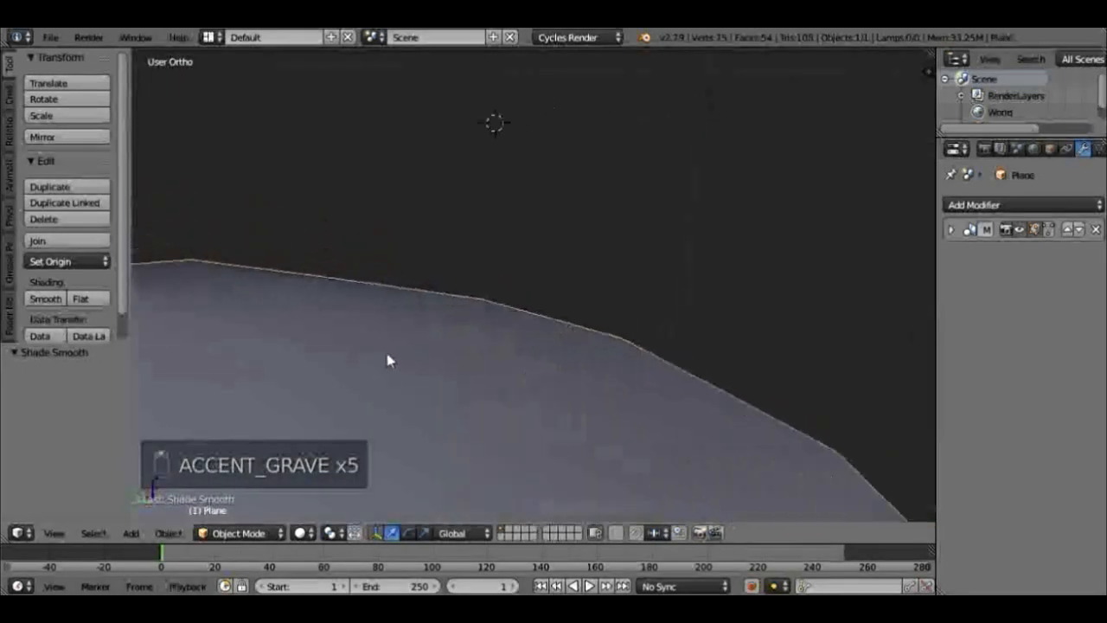
{"action": "middle_click_drag", "start_coordinate": [525, 355], "coordinate": [290, 341]}
{"action": "key", "text": "grave"}
{"action": "scroll", "coordinate": [374, 346], "scroll_direction": "down", "scroll_amount": 4}
{"action": "key", "text": "grave"}
{"action": "key", "text": "grave"}
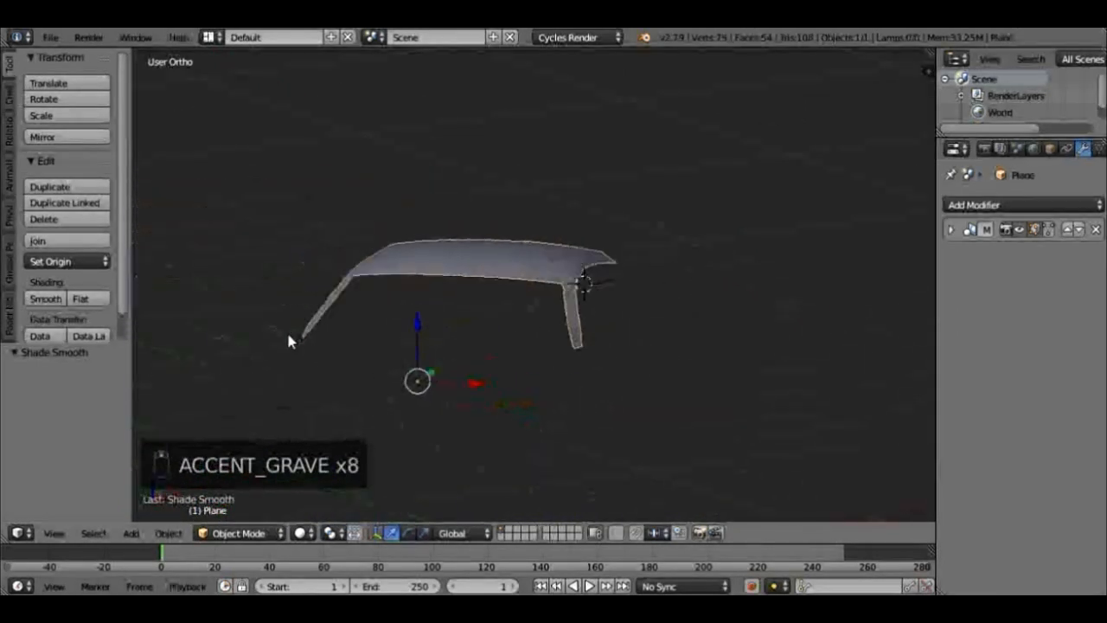
Step: Resume mesh editing in the top view and move the roof's rear-edge vertex second out from the centreline about 0.035 along Y
{"action": "key", "text": "KP_7"}
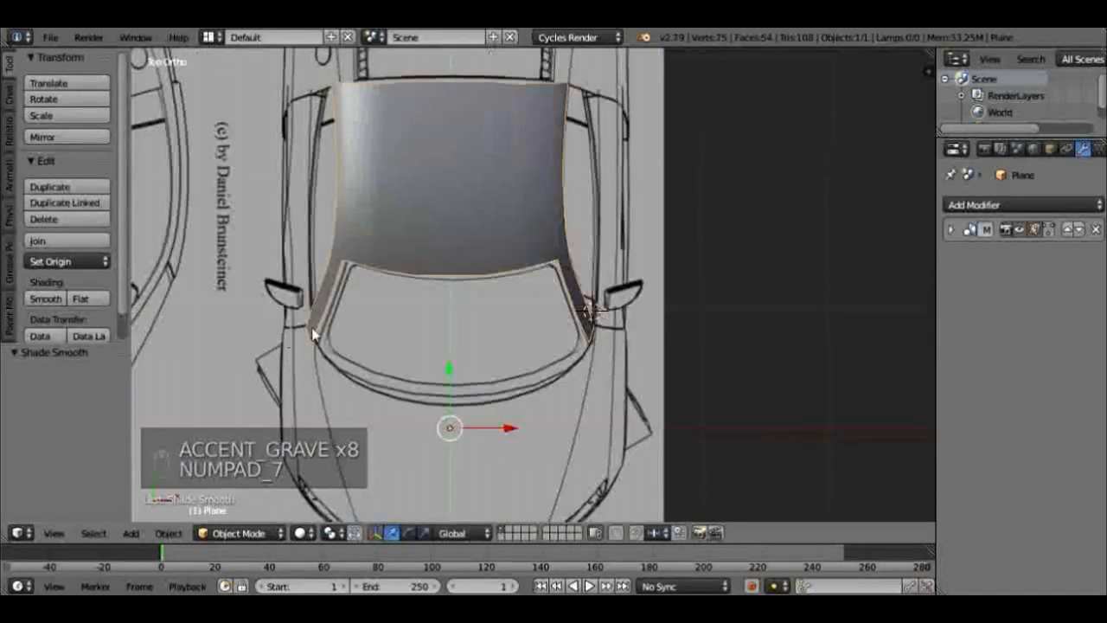
{"action": "key", "text": "Tab"}
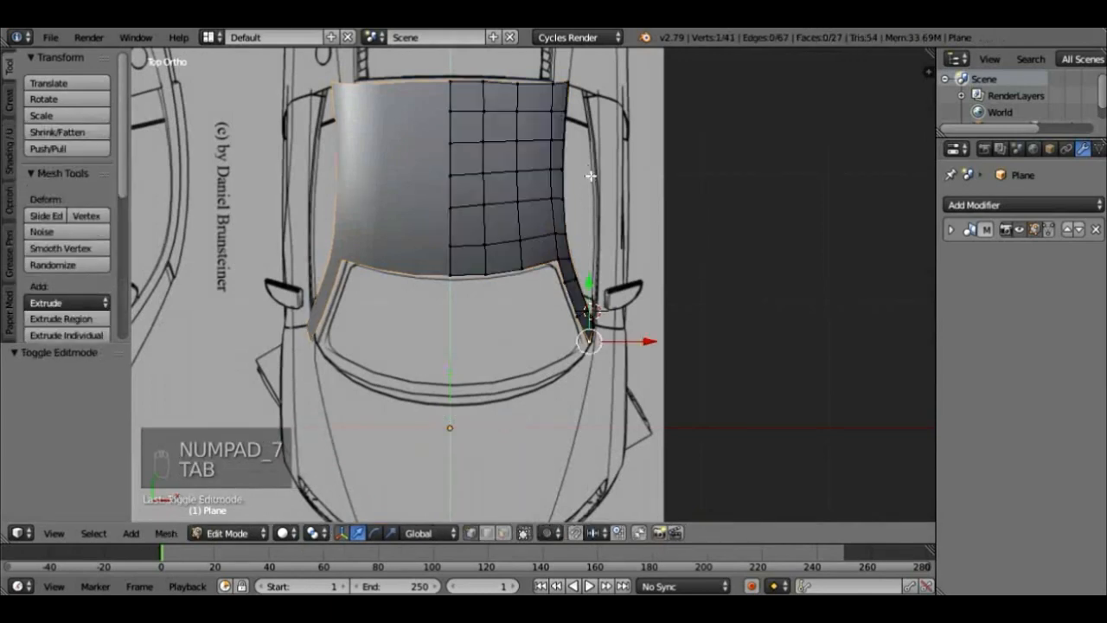
{"action": "scroll", "coordinate": [656, 263], "scroll_direction": "up", "scroll_amount": 3}
{"action": "scroll", "coordinate": [656, 264], "scroll_direction": "down", "scroll_amount": 6}
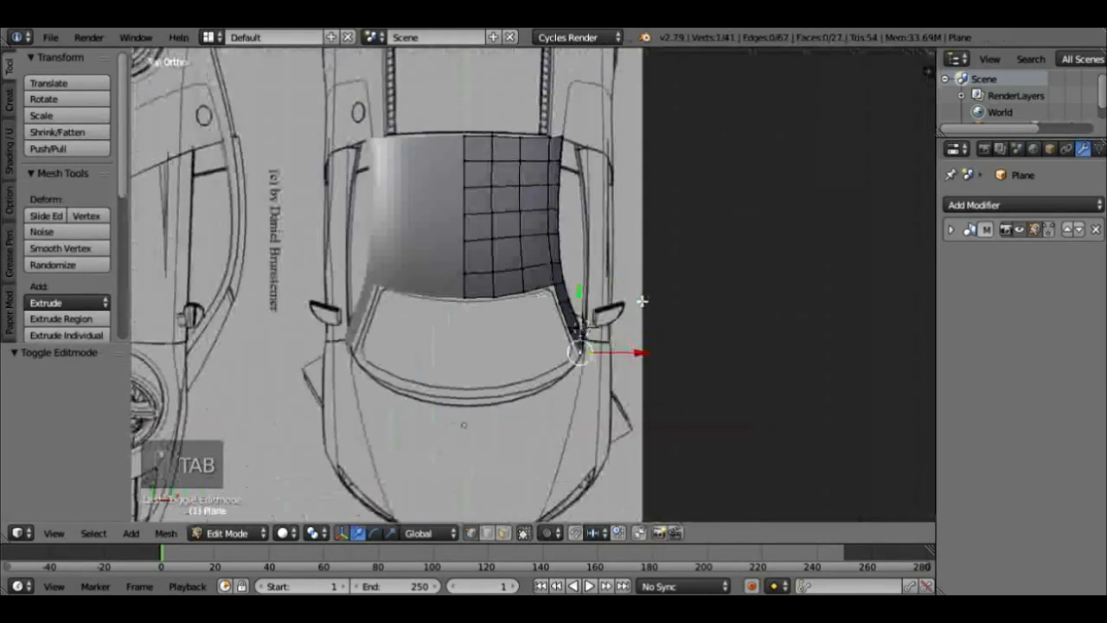
{"action": "scroll", "coordinate": [605, 285], "scroll_direction": "up", "scroll_amount": 5}
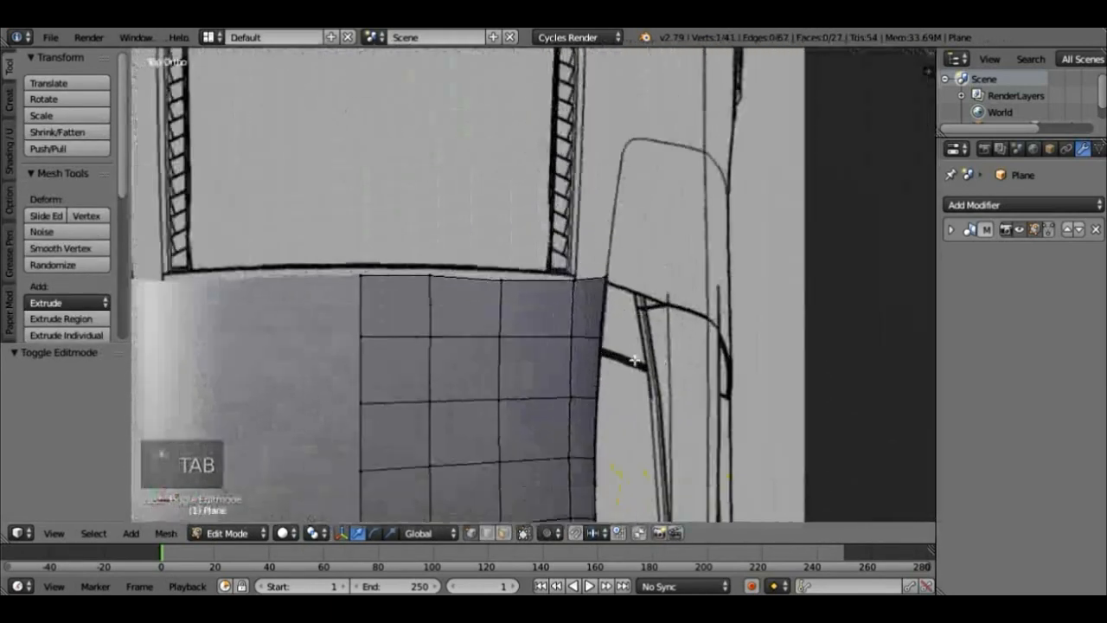
{"action": "right_click", "coordinate": [501, 278]}
{"action": "key", "text": "g"}
{"action": "key", "text": "y"}
{"action": "left_click", "coordinate": [480, 250]}
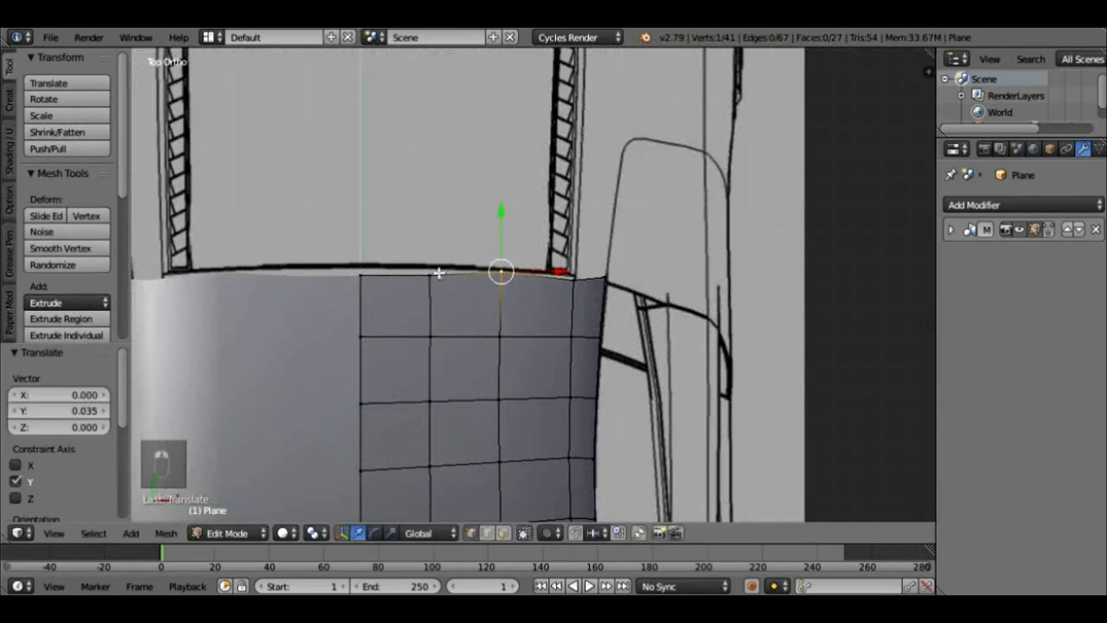
Step: Move the rear-edge vertex beside the centreline about 0.019 and the centreline vertex about 0.022 along Y to the rear window line
{"action": "right_click", "coordinate": [432, 275]}
{"action": "key", "text": "g"}
{"action": "key", "text": "y"}
{"action": "left_click", "coordinate": [343, 275]}
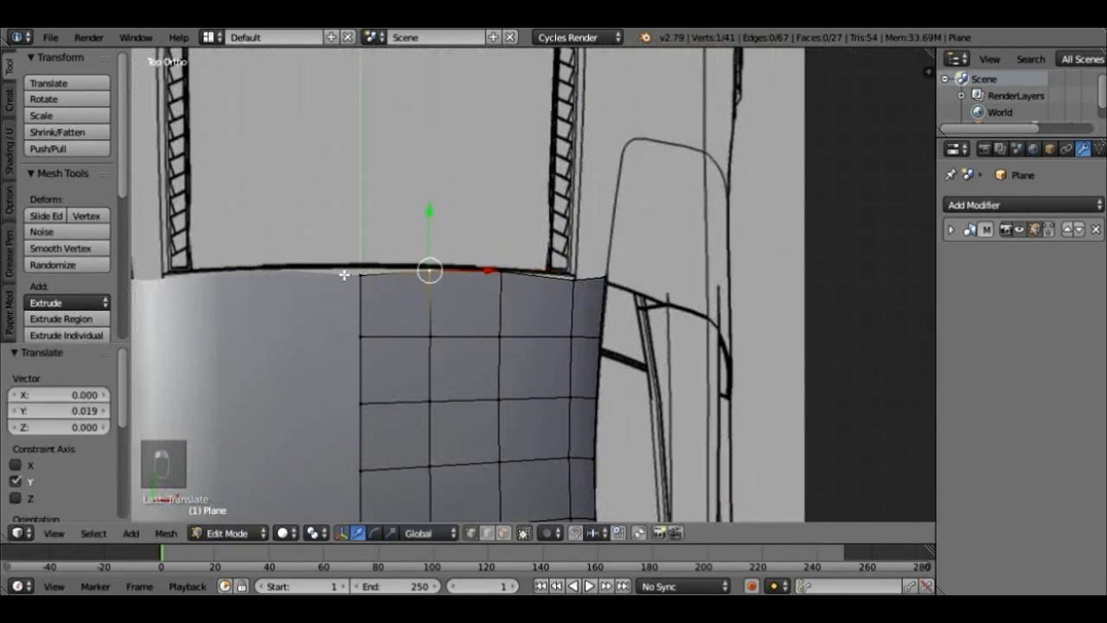
{"action": "right_click", "coordinate": [343, 275]}
{"action": "key", "text": "g"}
{"action": "key", "text": "y"}
{"action": "left_click", "coordinate": [354, 235]}
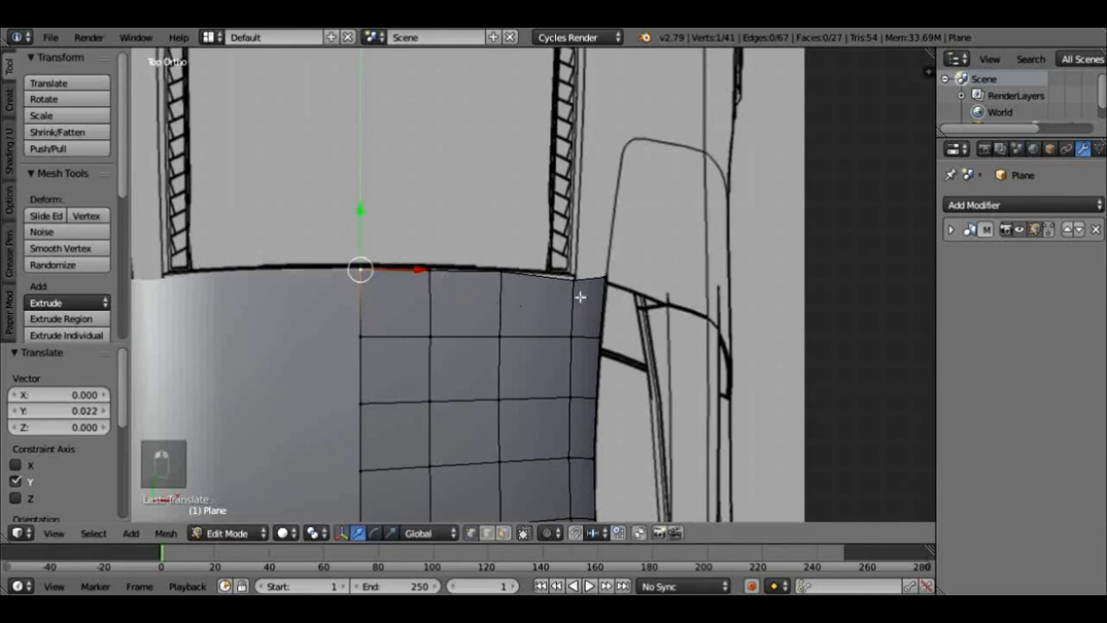
Step: Move the rear-edge vertex next to the outer corner about 0.009 along Y onto the rear window line
{"action": "right_click", "coordinate": [566, 277]}
{"action": "key", "text": "g"}
{"action": "key", "text": "y"}
{"action": "left_click", "coordinate": [568, 245]}
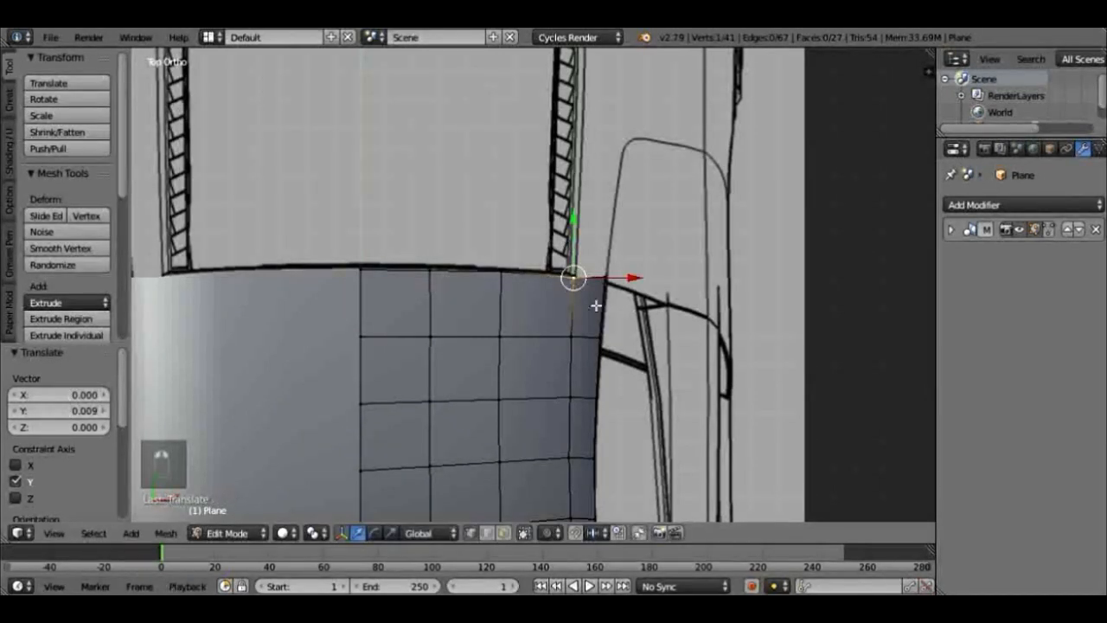
Step: Apply flat shading to the roof object and resume editing its mesh
{"action": "key", "text": "Tab"}
{"action": "left_click", "coordinate": [76, 298]}
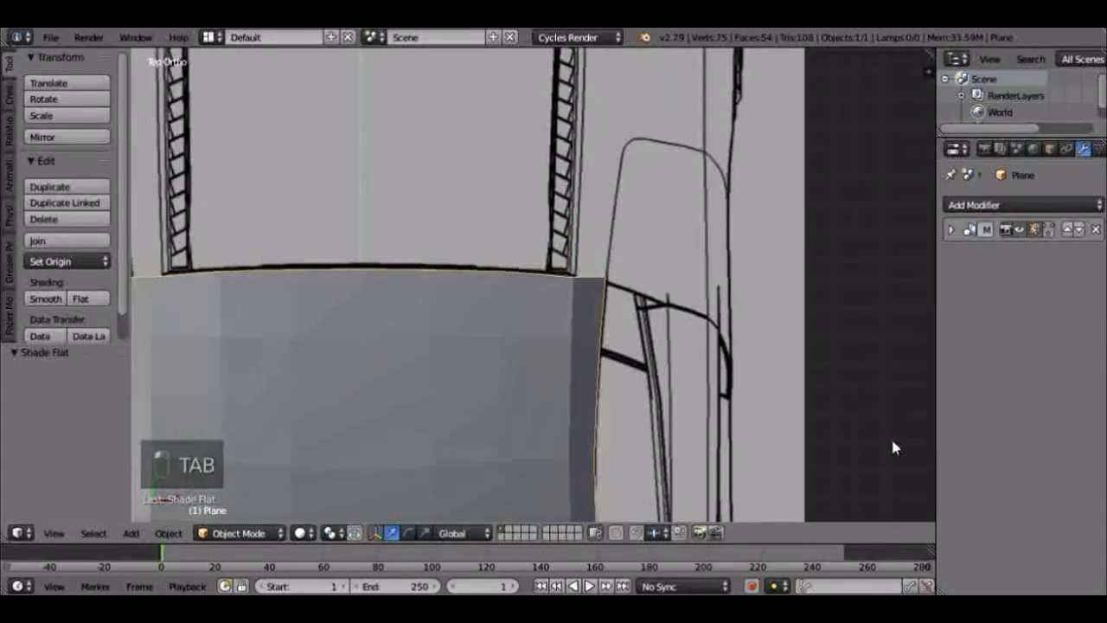
{"action": "key", "text": "Tab"}
Step: Shift the rear-edge vertex beside the outer corner about 0.005 along X to line up with the blueprint
{"action": "scroll", "coordinate": [674, 325], "scroll_direction": "up", "scroll_amount": 2}
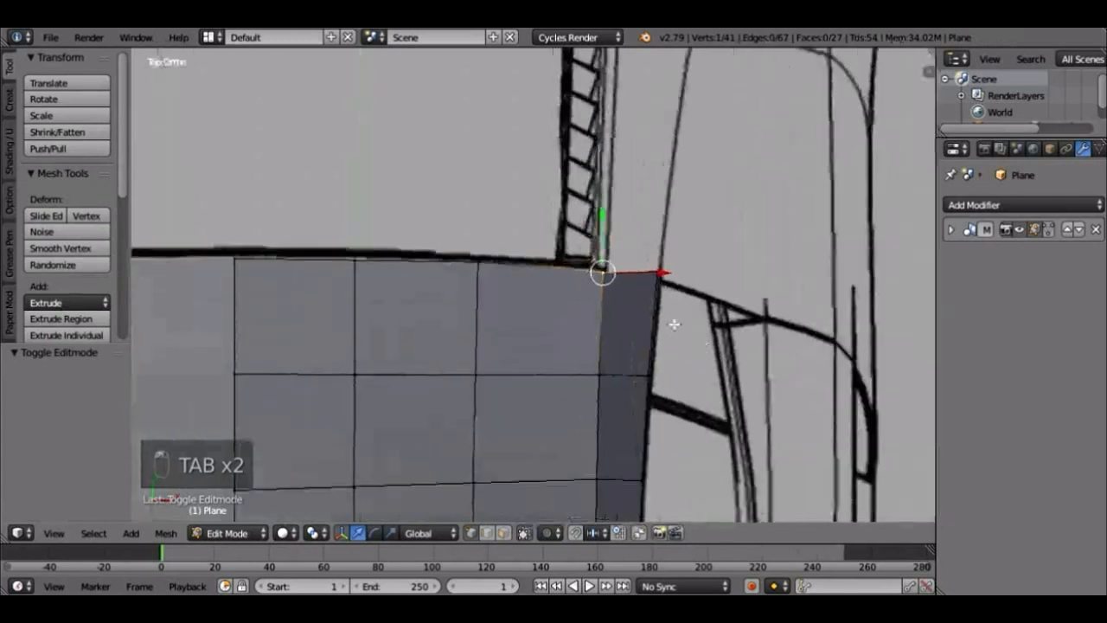
{"action": "left_click_drag", "start_coordinate": [649, 274], "coordinate": [653, 275]}
{"action": "right_click", "coordinate": [655, 274]}
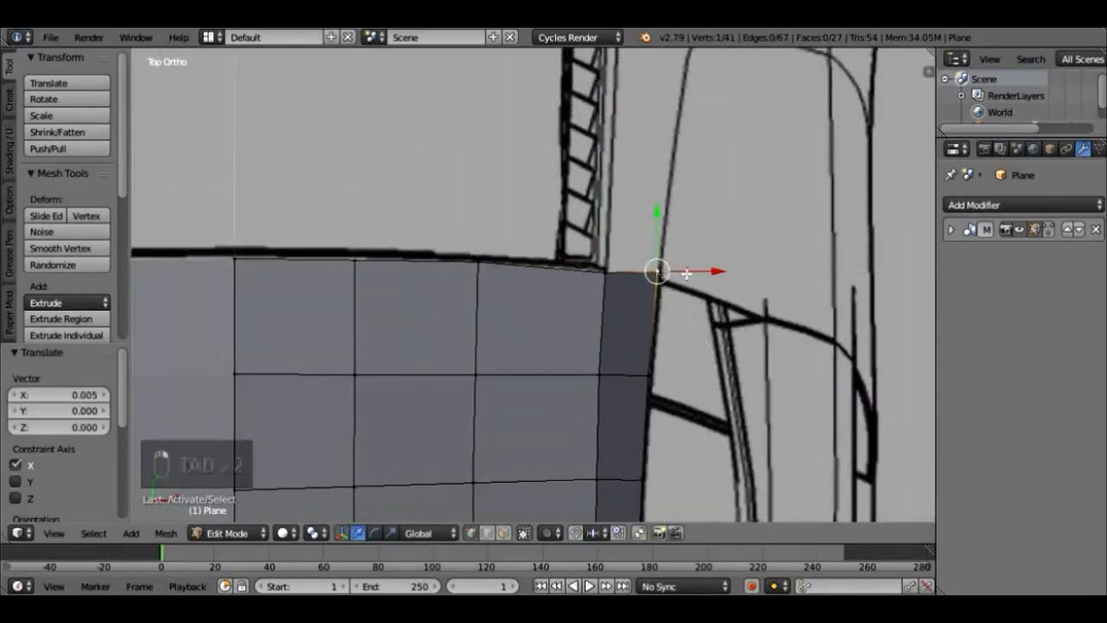
{"action": "left_click", "coordinate": [686, 274]}
Step: Extrude the roof's outermost rear edge about 0.027 along X and 0.304 along Y, and scale it by about 1.204
{"action": "scroll", "coordinate": [671, 302], "scroll_direction": "down", "scroll_amount": 3}
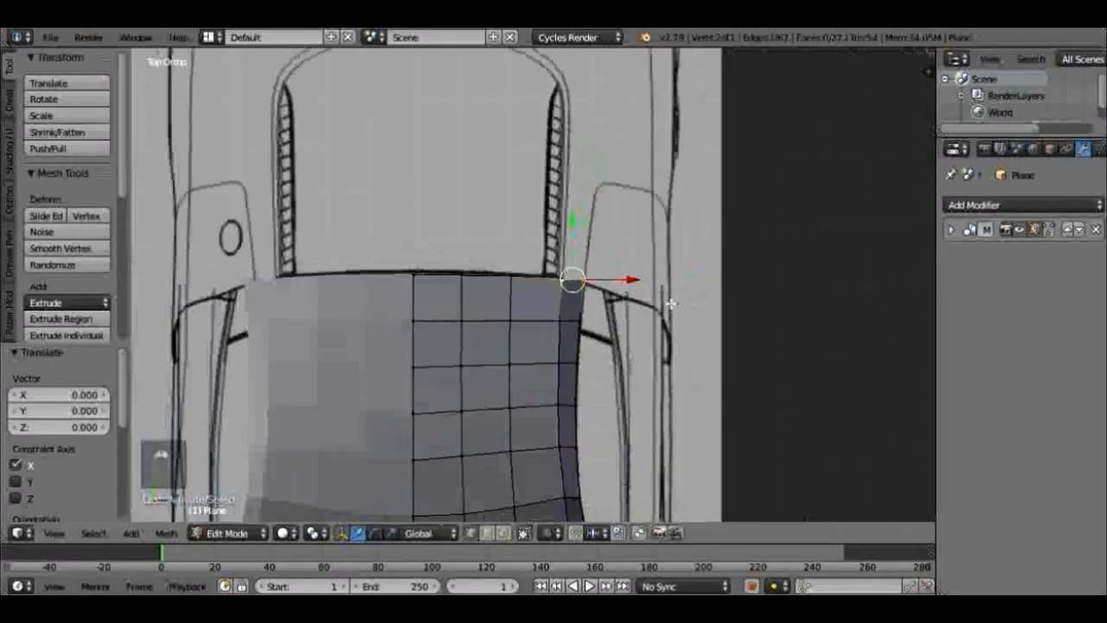
{"action": "key", "text": "e"}
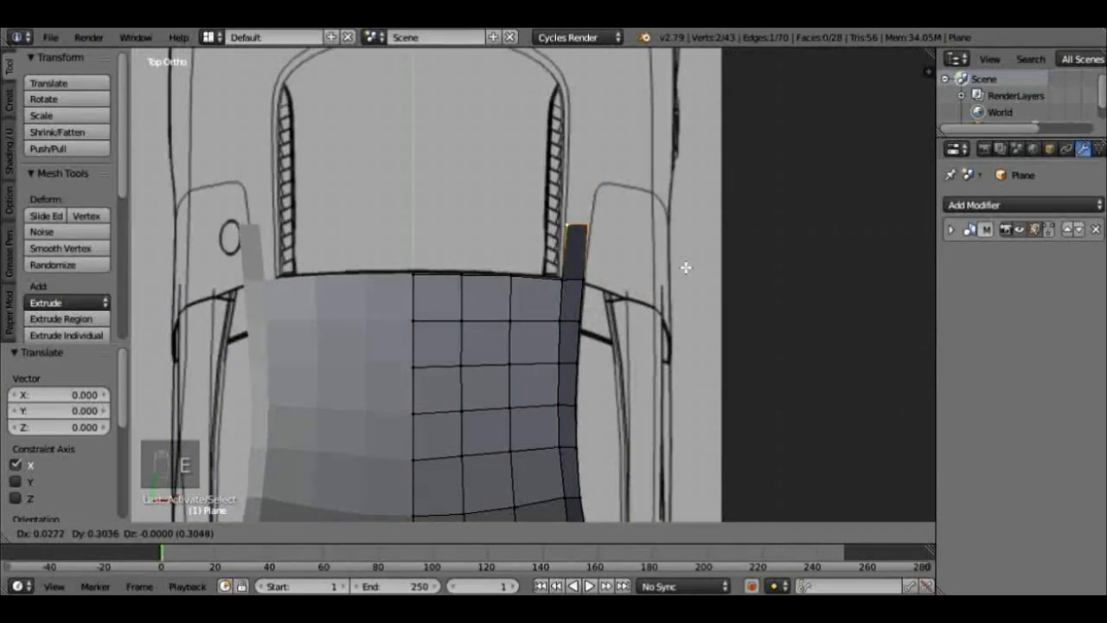
{"action": "left_click", "coordinate": [685, 267]}
{"action": "key", "text": "s"}
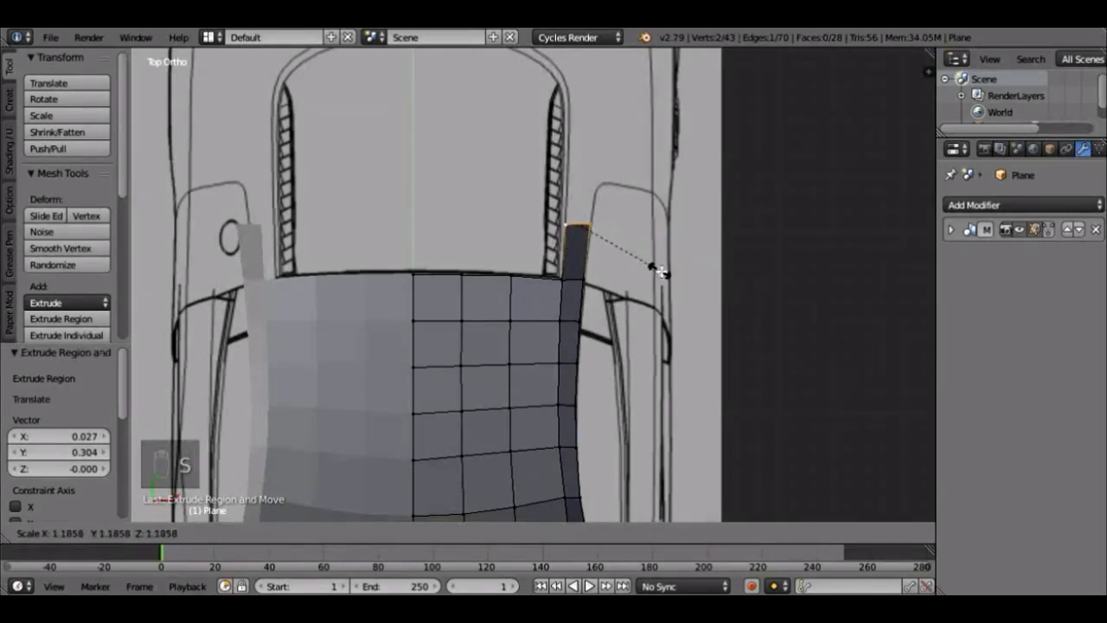
{"action": "left_click", "coordinate": [661, 273]}
Step: Extrude the rear pillar's end edge about 0.026 along X and 0.244 along Y, and scale it by about 1.152
{"action": "scroll", "coordinate": [727, 356], "scroll_direction": "up", "scroll_amount": 6, "text": "shift"}
{"action": "scroll", "coordinate": [727, 356], "scroll_direction": "up", "scroll_amount": 5}
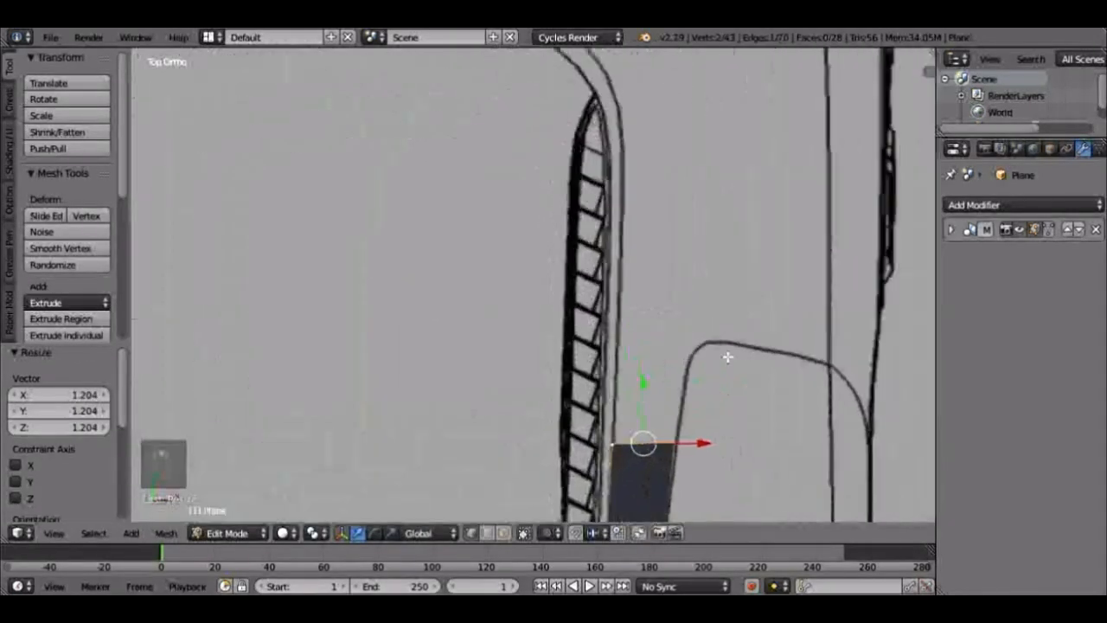
{"action": "scroll", "coordinate": [730, 359], "scroll_direction": "down", "scroll_amount": 2}
{"action": "scroll", "coordinate": [730, 359], "scroll_direction": "down", "scroll_amount": 4, "text": "shift"}
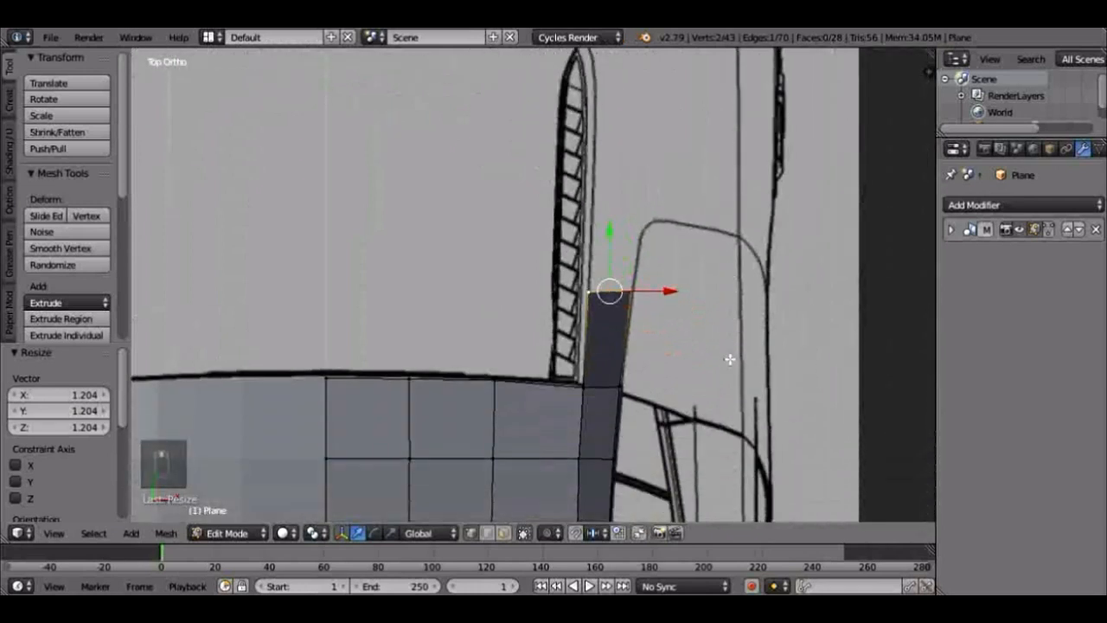
{"action": "key", "text": "e"}
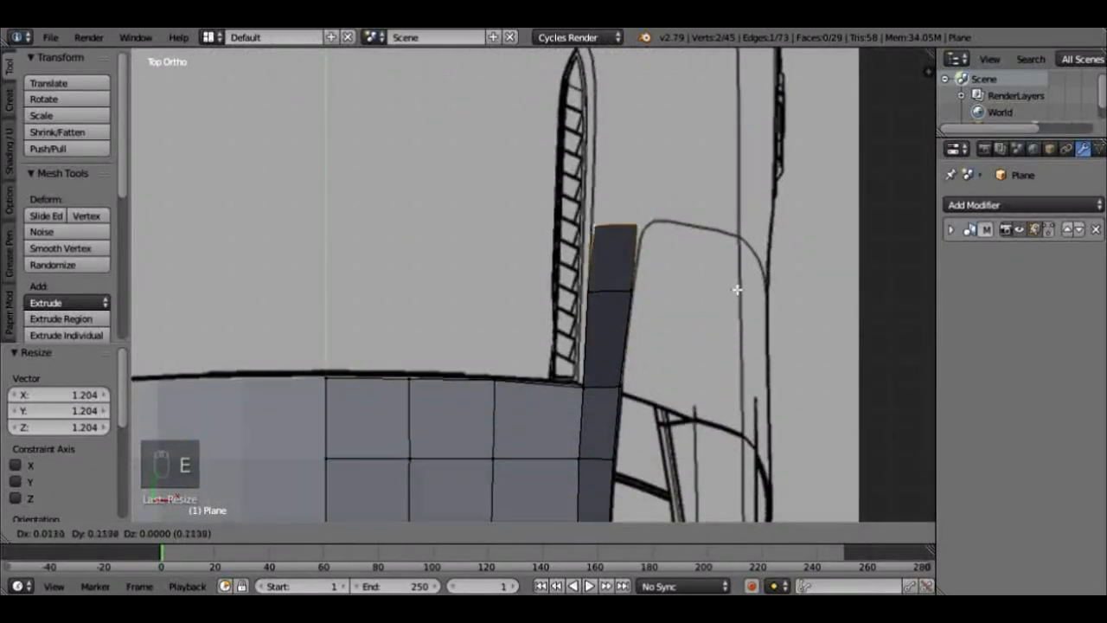
{"action": "left_click", "coordinate": [738, 284]}
{"action": "key", "text": "s"}
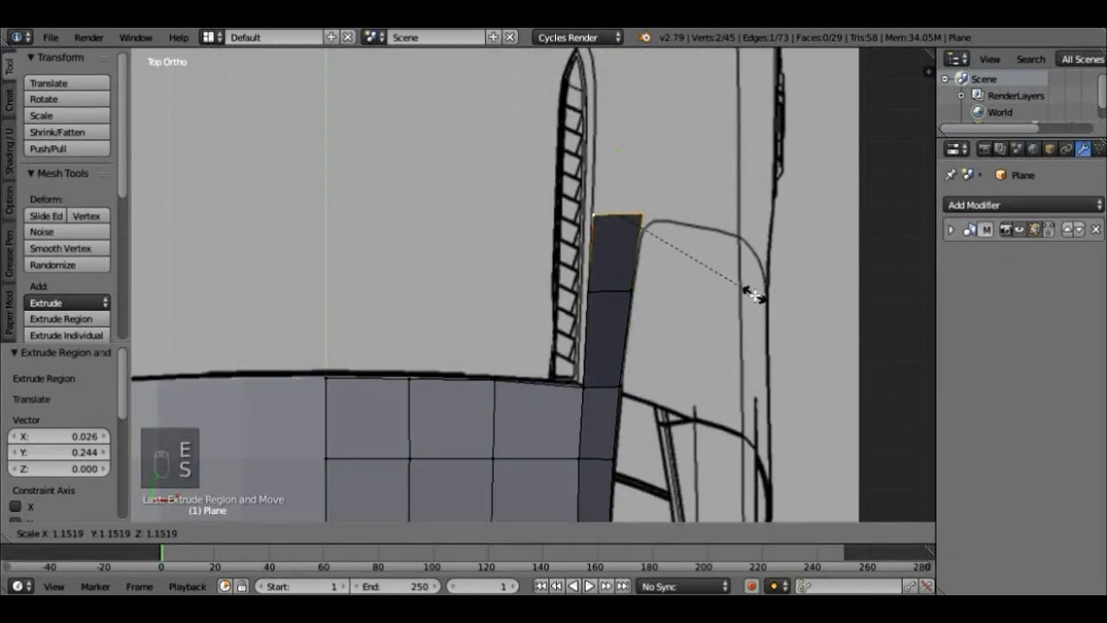
{"action": "left_click", "coordinate": [754, 295]}
Step: In the side view, lower the pillar's end edge about 0.168 along Z and fit its middle edge and end vertices to the blueprint's slope
{"action": "key", "text": "KP_3"}
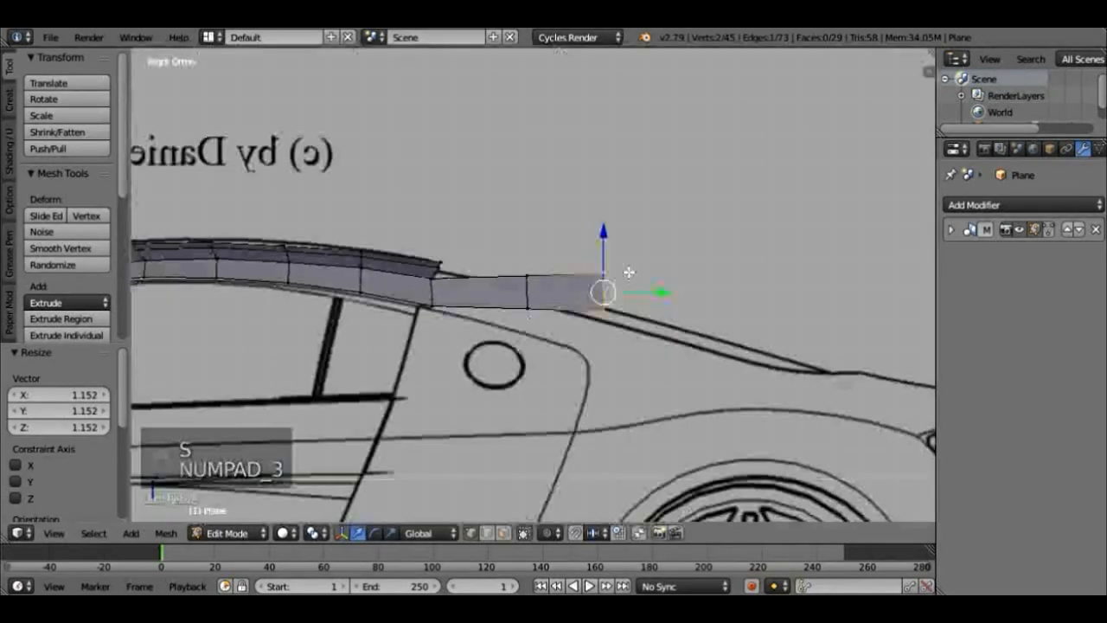
{"action": "left_click_drag", "start_coordinate": [602, 233], "coordinate": [611, 287]}
{"action": "right_click", "coordinate": [525, 294]}
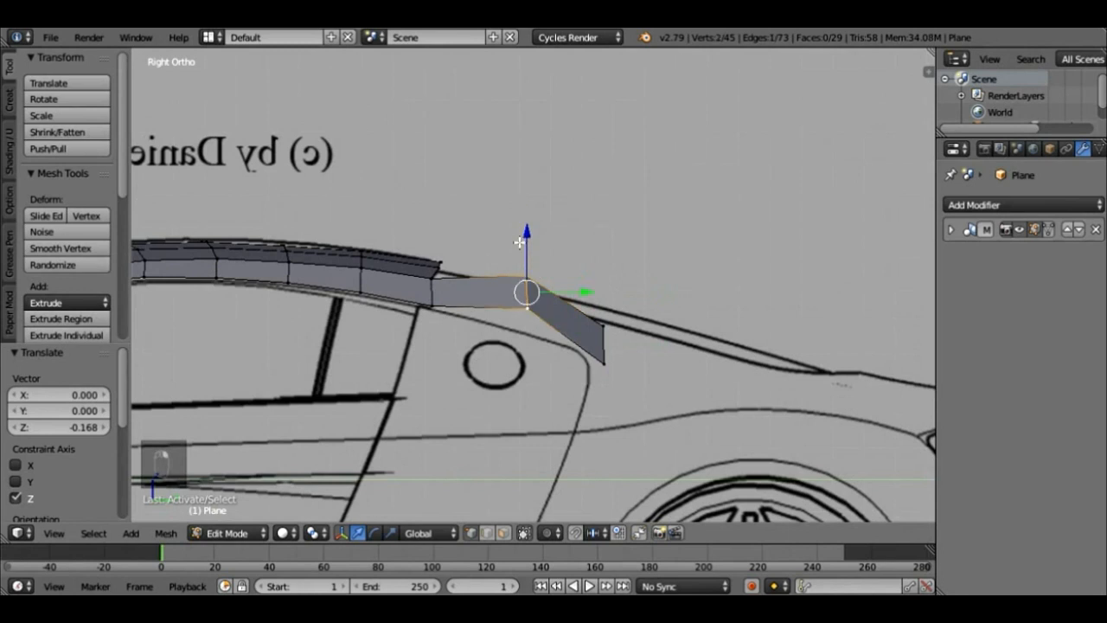
{"action": "mouse_move", "coordinate": [522, 273]}
{"action": "left_mouse_down"}
{"action": "mouse_move", "coordinate": [531, 279]}
{"action": "mouse_move", "coordinate": [531, 263]}
{"action": "left_mouse_up"}
{"action": "right_click", "coordinate": [604, 321]}
{"action": "left_click_drag", "start_coordinate": [608, 289], "coordinate": [603, 297]}
{"action": "right_click", "coordinate": [598, 355]}
Step: In the top view, shift the rear pillar's end edge slightly along Y to the side panel's rounded corner line
{"action": "key", "text": "KP_7"}
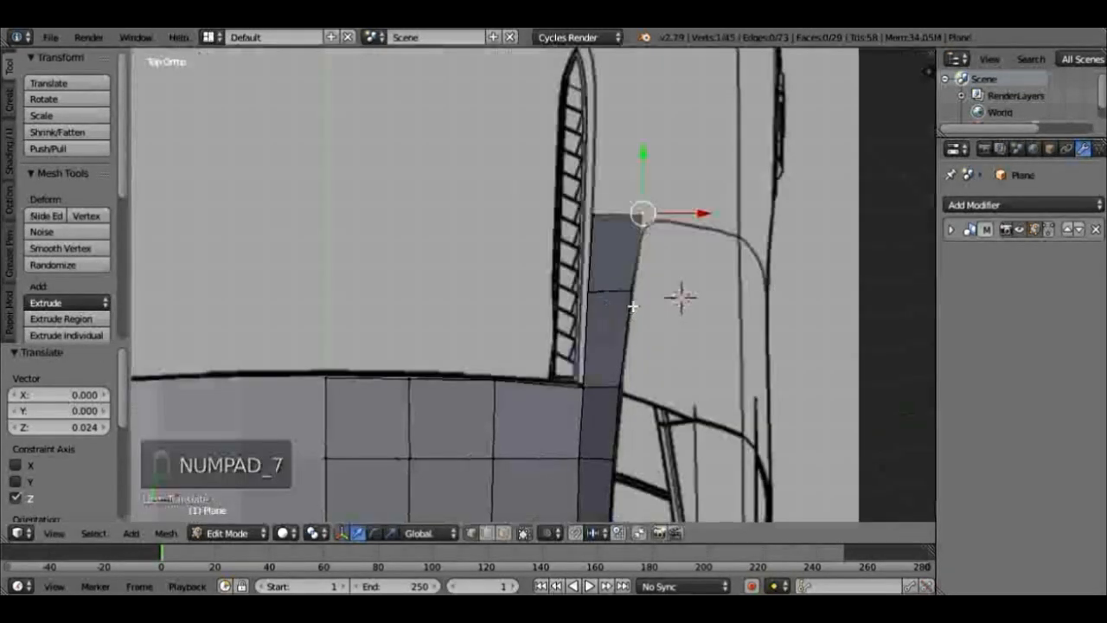
{"action": "right_click", "coordinate": [601, 211], "text": "shift"}
{"action": "scroll", "coordinate": [704, 372], "scroll_direction": "down", "scroll_amount": 2}
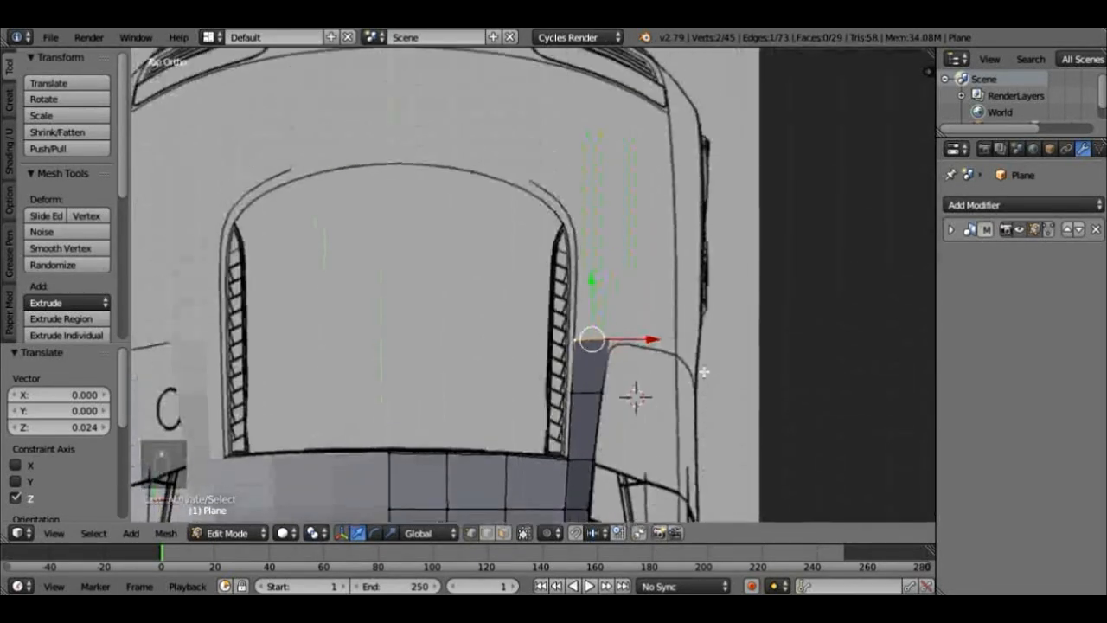
{"action": "scroll", "coordinate": [704, 372], "scroll_direction": "down", "scroll_amount": 2, "text": "shift"}
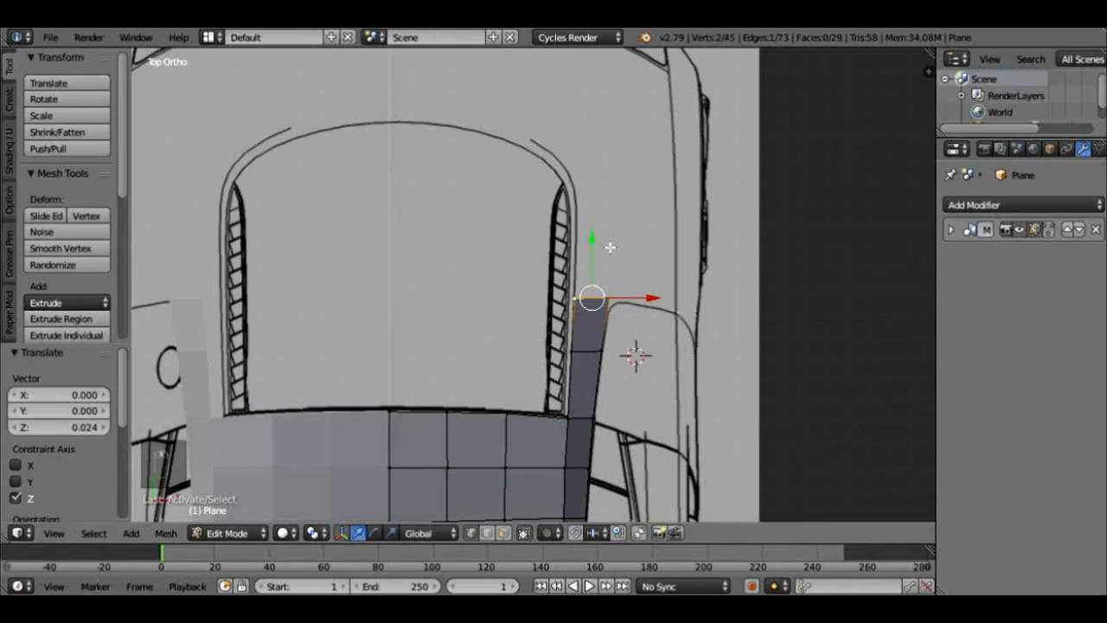
{"action": "left_click_drag", "start_coordinate": [593, 242], "coordinate": [590, 249]}
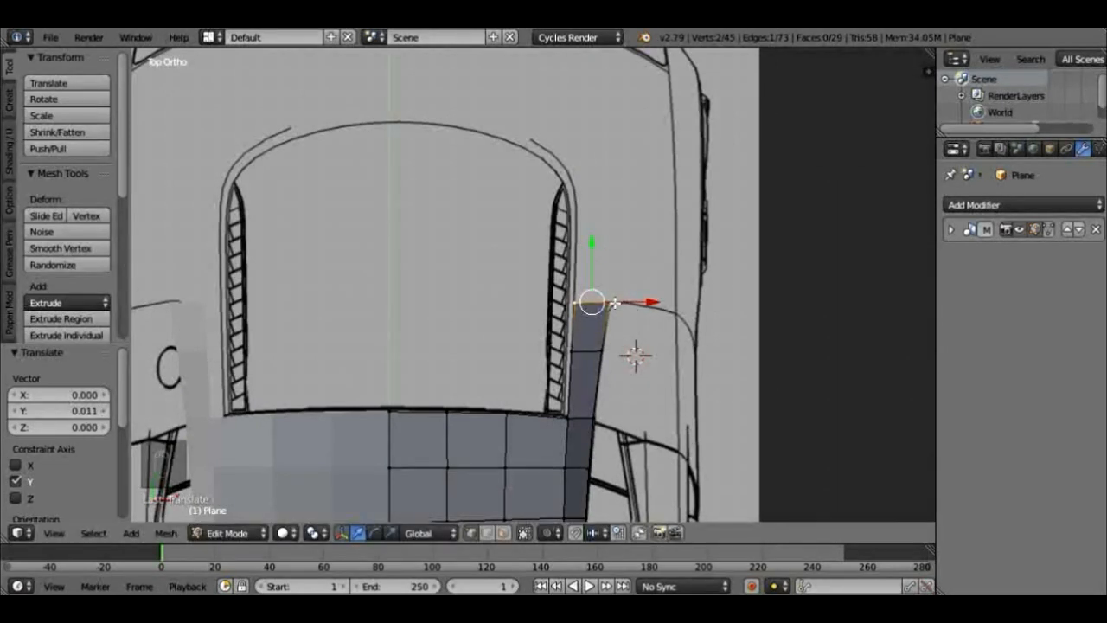
Step: Extrude the pillar's end edge about 0.015 along X and 0.396 along Y, and lower it about 0.098 along Z
{"action": "key", "text": "e"}
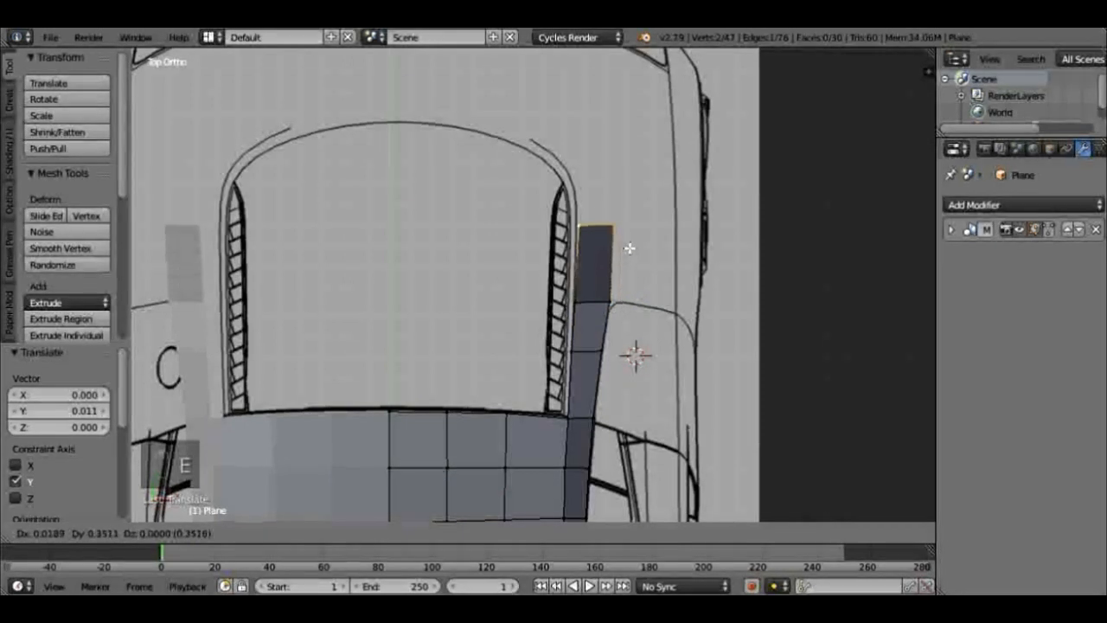
{"action": "left_click", "coordinate": [629, 238]}
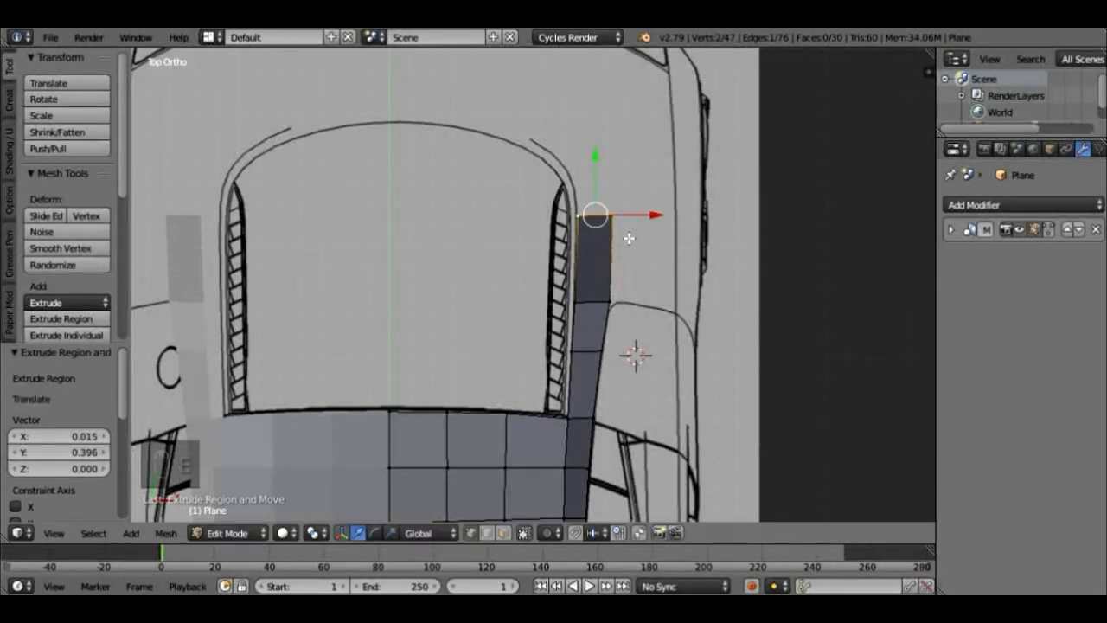
{"action": "key", "text": "KP_3"}
{"action": "left_click_drag", "start_coordinate": [602, 270], "coordinate": [604, 290]}
Step: Extrude the newest segment's outer edge about 0.295 along X and -0.042 along Y, and shift its rear vertex about -0.008 along X
{"action": "key", "text": "KP_7"}
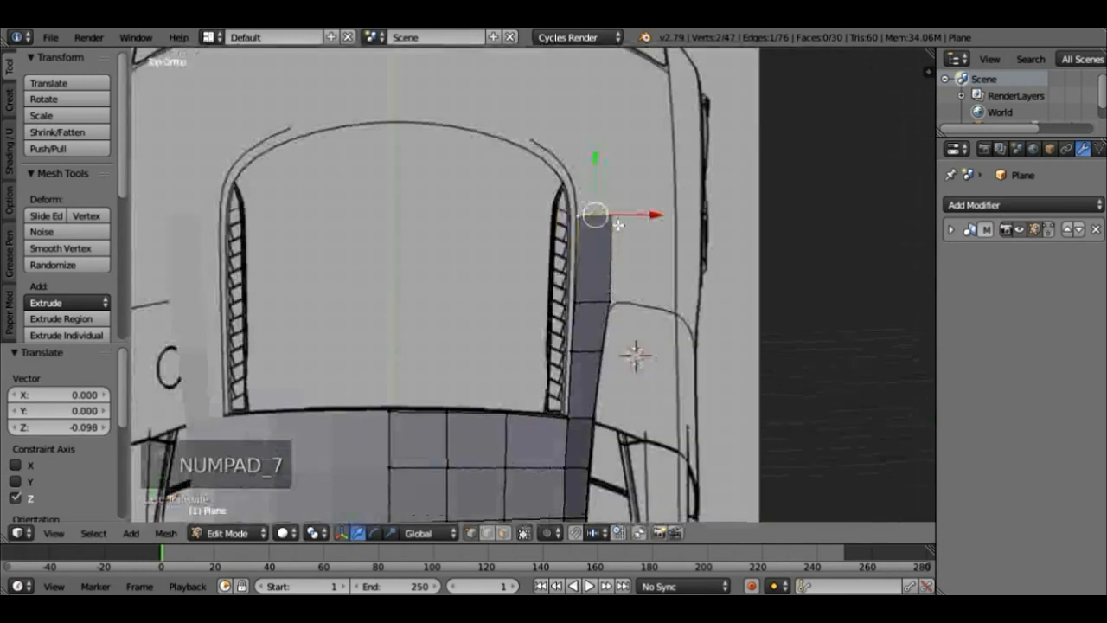
{"action": "right_click", "coordinate": [610, 218]}
{"action": "right_click", "coordinate": [611, 303], "text": "shift"}
{"action": "key", "text": "e"}
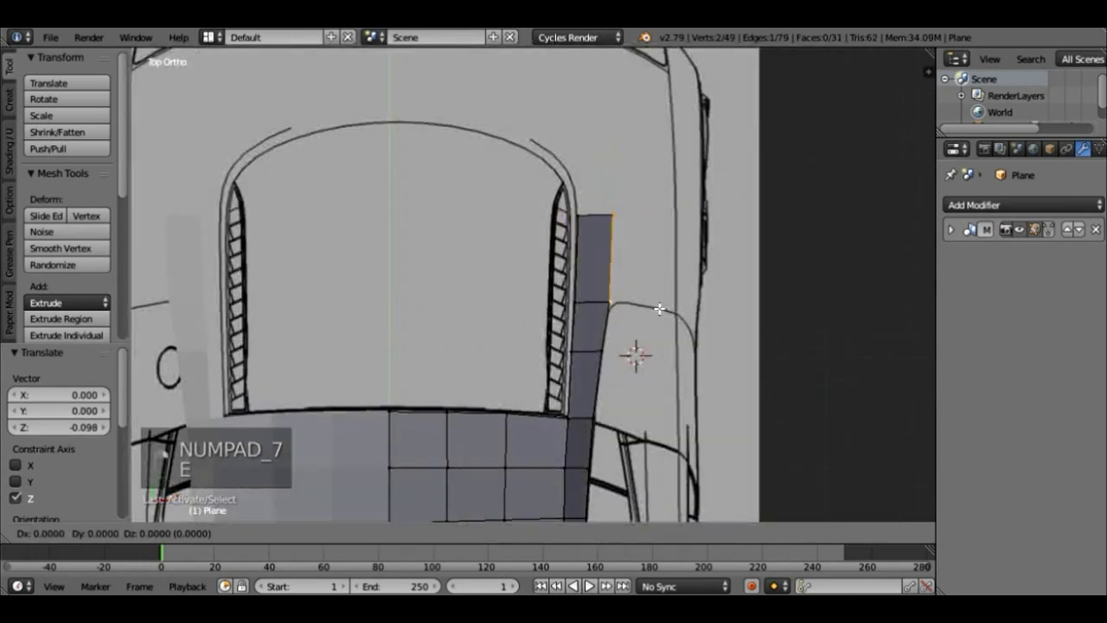
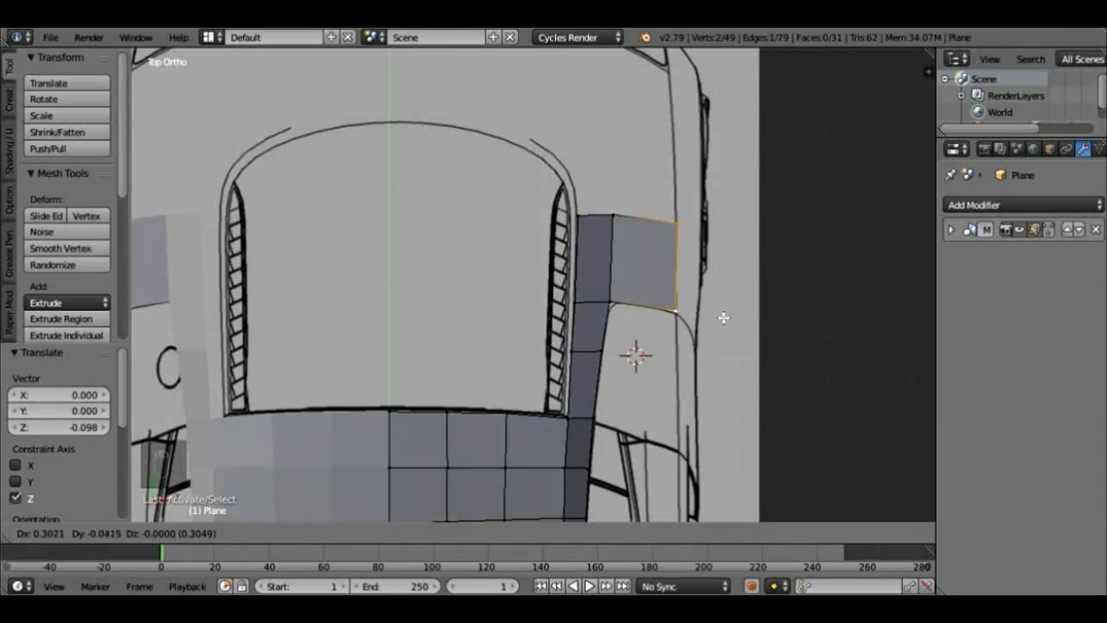
{"action": "left_click", "coordinate": [722, 317]}
{"action": "right_click", "coordinate": [718, 234]}
{"action": "key", "text": "g"}
{"action": "key", "text": "x"}
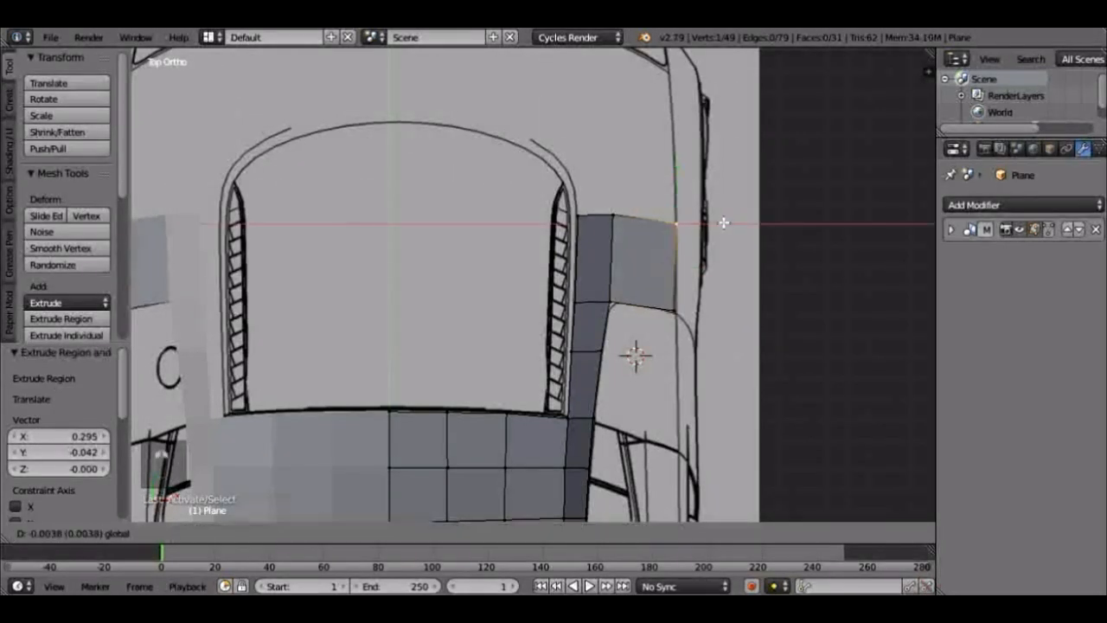
{"action": "left_click", "coordinate": [725, 223]}
Step: In the side view, lower the side panel's outer edge, shift it about -0.026 along Y, and raise its rear vertex about 0.151 along Z
{"action": "key", "text": "KP_3"}
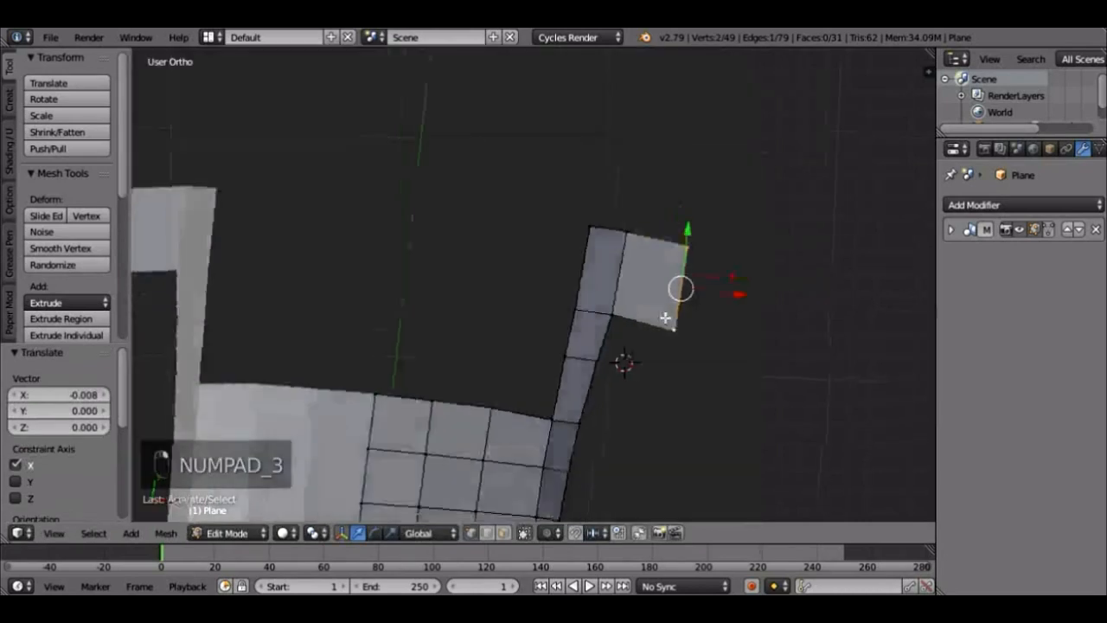
{"action": "key", "text": "g"}
{"action": "key", "text": "z"}
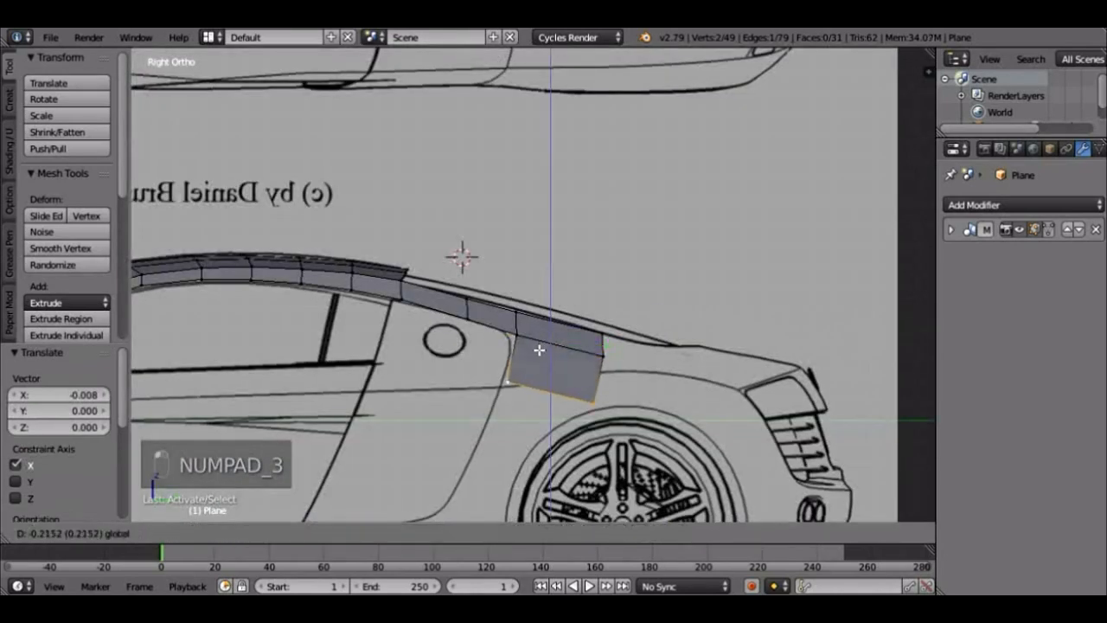
{"action": "left_click", "coordinate": [537, 350]}
{"action": "left_click_drag", "start_coordinate": [600, 396], "coordinate": [593, 398]}
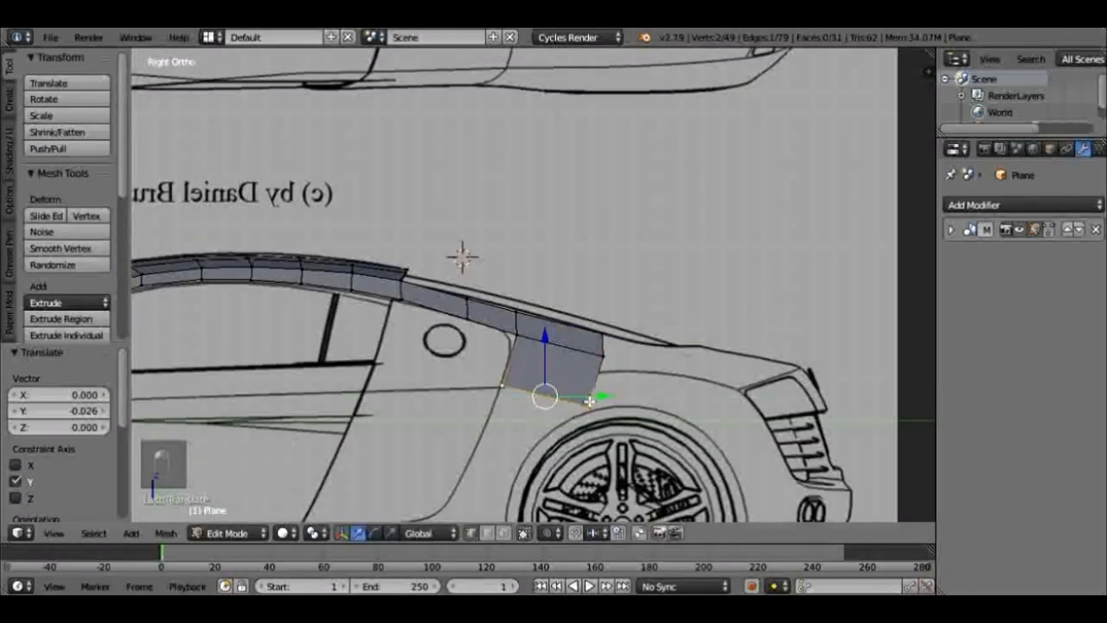
{"action": "right_click", "coordinate": [592, 400]}
{"action": "left_click_drag", "start_coordinate": [584, 348], "coordinate": [579, 324]}
Step: Add one loop cut across the side panel and rearmost pillar segment, and lower its bottom vertex about 0.007 onto the fender line
{"action": "scroll", "coordinate": [564, 381], "scroll_direction": "up", "scroll_amount": 3}
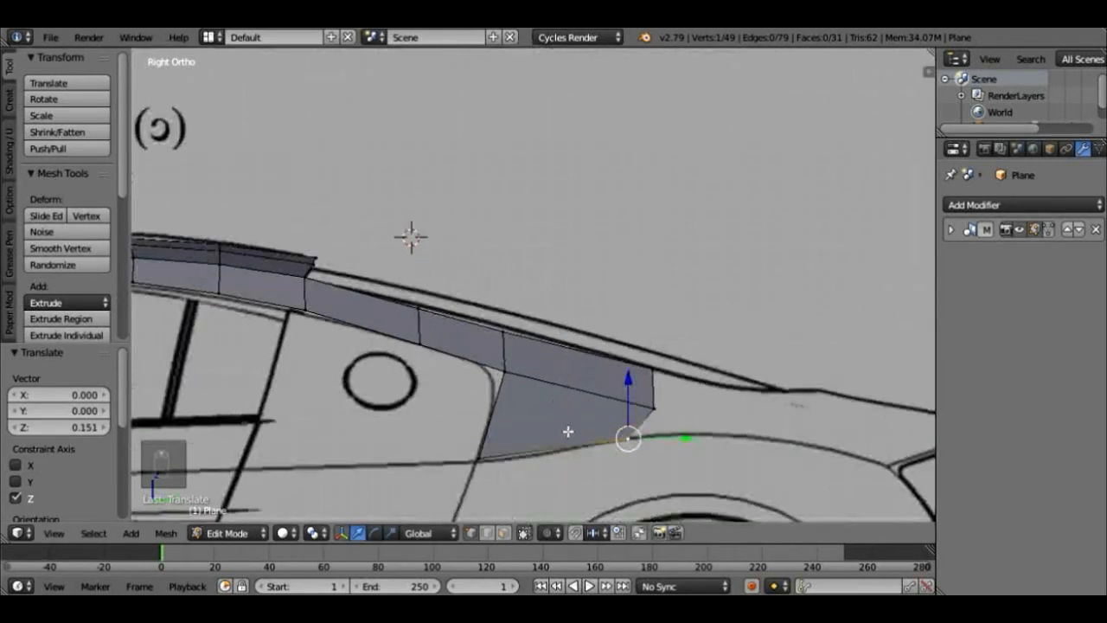
{"action": "key", "text": "ctrl+r"}
{"action": "left_click", "coordinate": [574, 406]}
{"action": "left_click", "coordinate": [566, 408]}
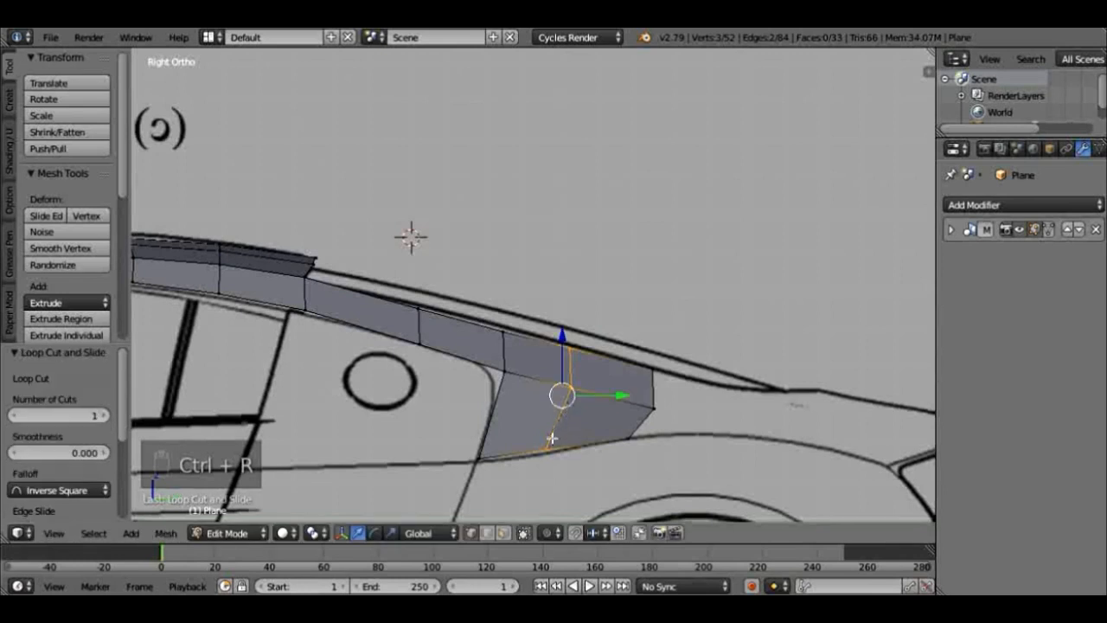
{"action": "right_click", "coordinate": [544, 448]}
{"action": "left_click_drag", "start_coordinate": [545, 415], "coordinate": [545, 416]}
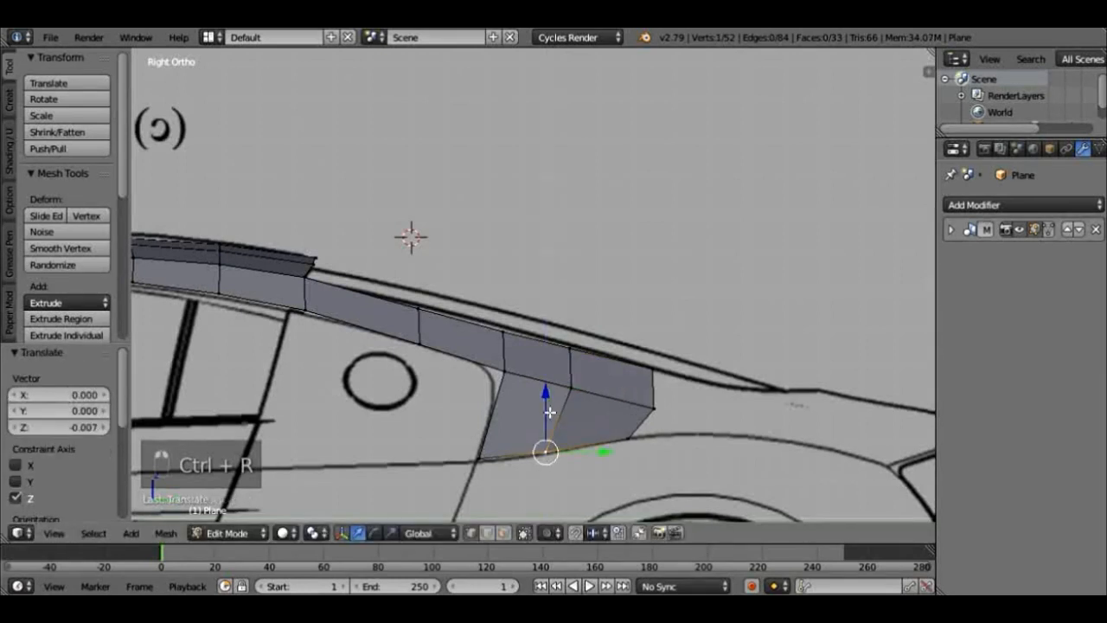
Step: Add a lengthwise loop cut to the side panel, slid close to its upper edge
{"action": "right_click", "coordinate": [511, 370]}
{"action": "key", "text": "ctrl+r"}
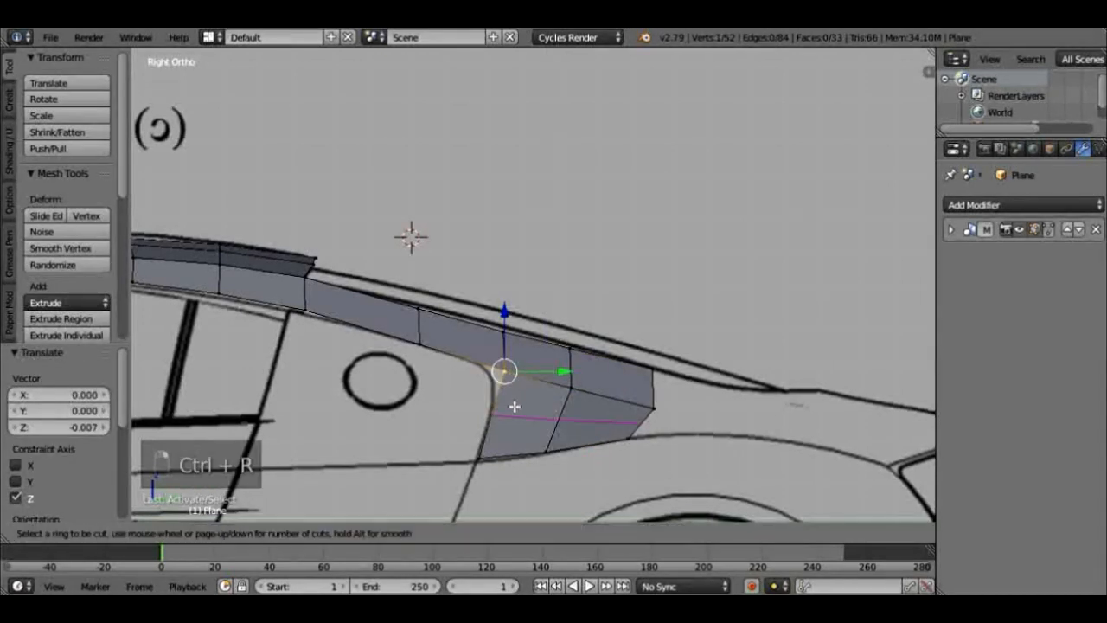
{"action": "left_click", "coordinate": [513, 400]}
{"action": "left_click", "coordinate": [515, 385]}
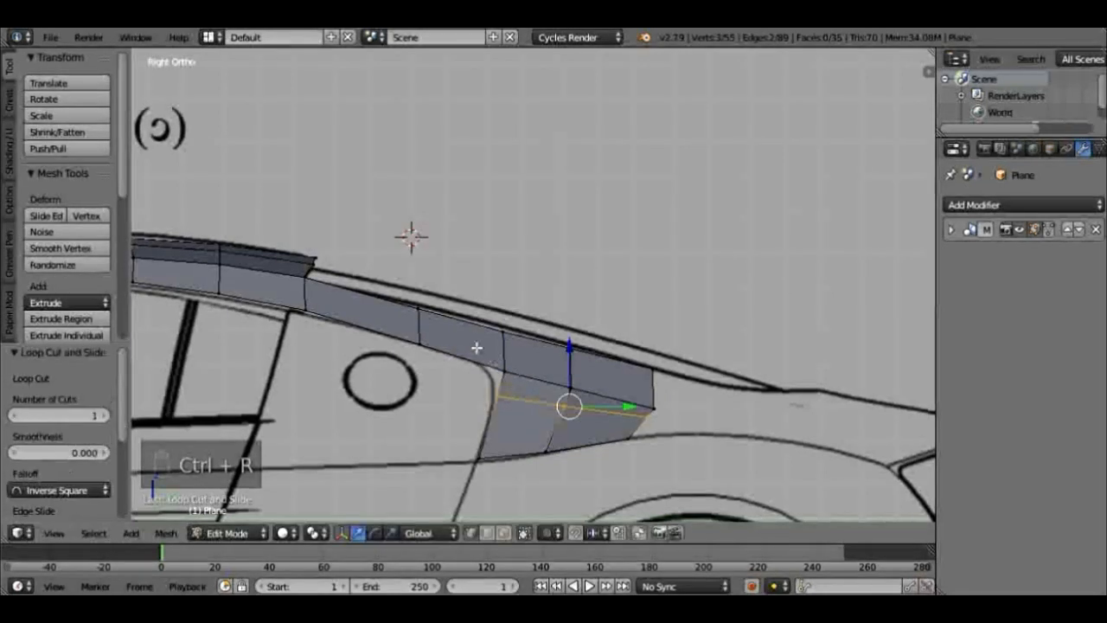
Step: Add a crosswise loop cut to the pillar segment ahead of the side panel, slid towards the panel's front corner
{"action": "right_click", "coordinate": [478, 348]}
{"action": "key", "text": "ctrl+r"}
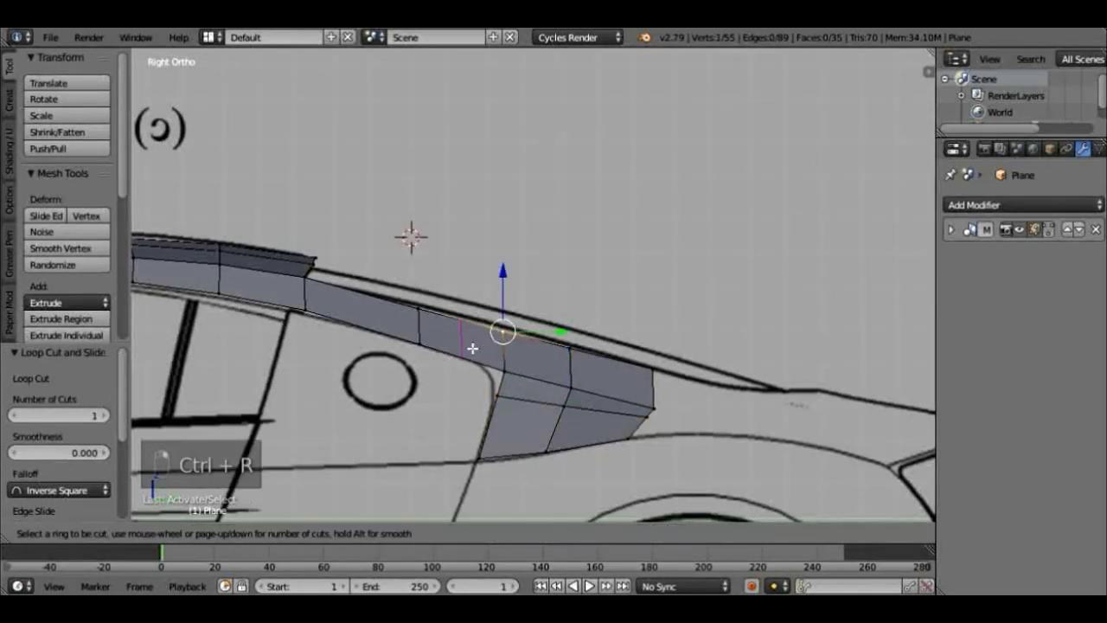
{"action": "left_click", "coordinate": [482, 347]}
{"action": "left_click", "coordinate": [490, 352]}
Step: Move the side panel's upper front corner vertex about -0.032 along Y and -0.024 along Z to follow the blueprint's rounded corner
{"action": "right_click", "coordinate": [504, 372]}
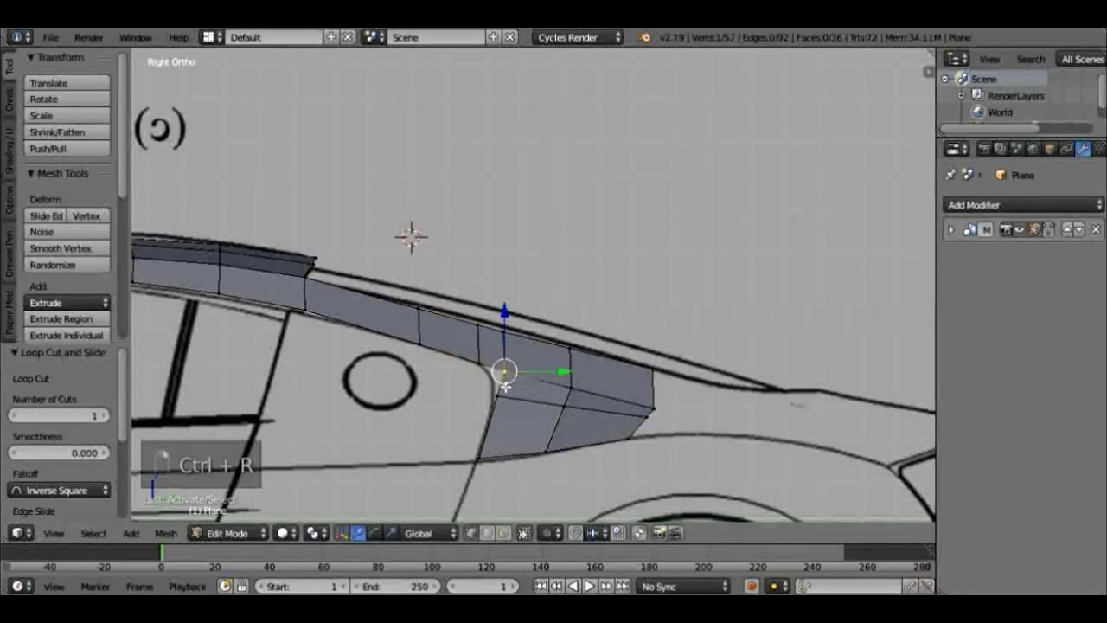
{"action": "key", "text": "g"}
{"action": "left_click", "coordinate": [509, 403]}
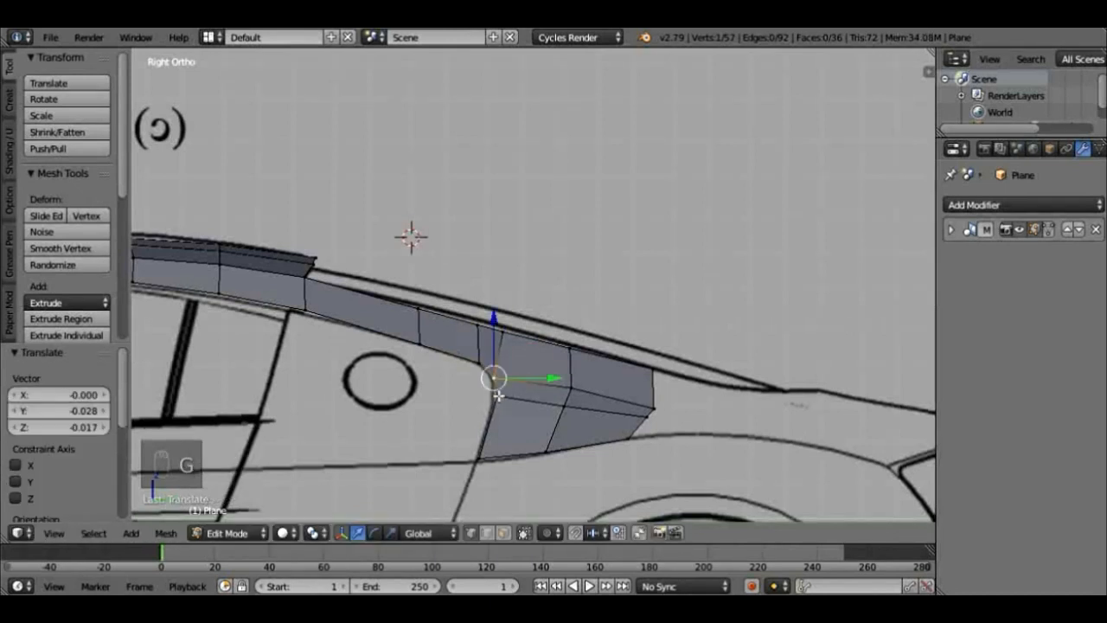
{"action": "key", "text": "g"}
{"action": "left_click", "coordinate": [507, 403]}
{"action": "right_click", "coordinate": [486, 335]}
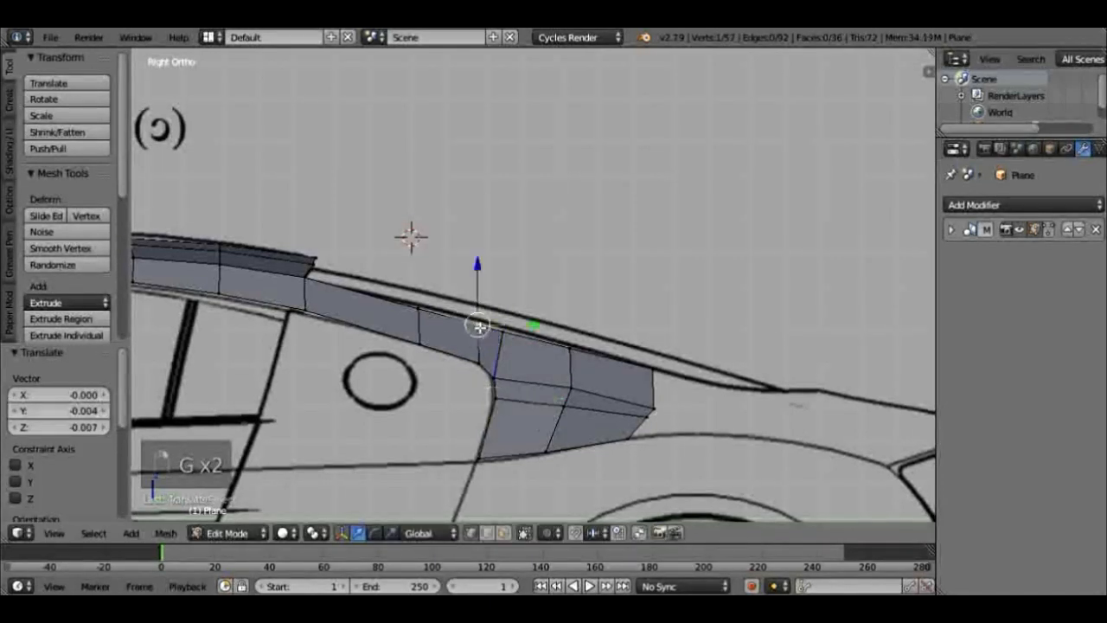
Step: Lower the upper-edge vertex at the front of the side panel 0.002 along Z to follow the blueprint's roofline
{"action": "left_click_drag", "start_coordinate": [479, 286], "coordinate": [499, 298]}
{"action": "right_click", "coordinate": [501, 331]}
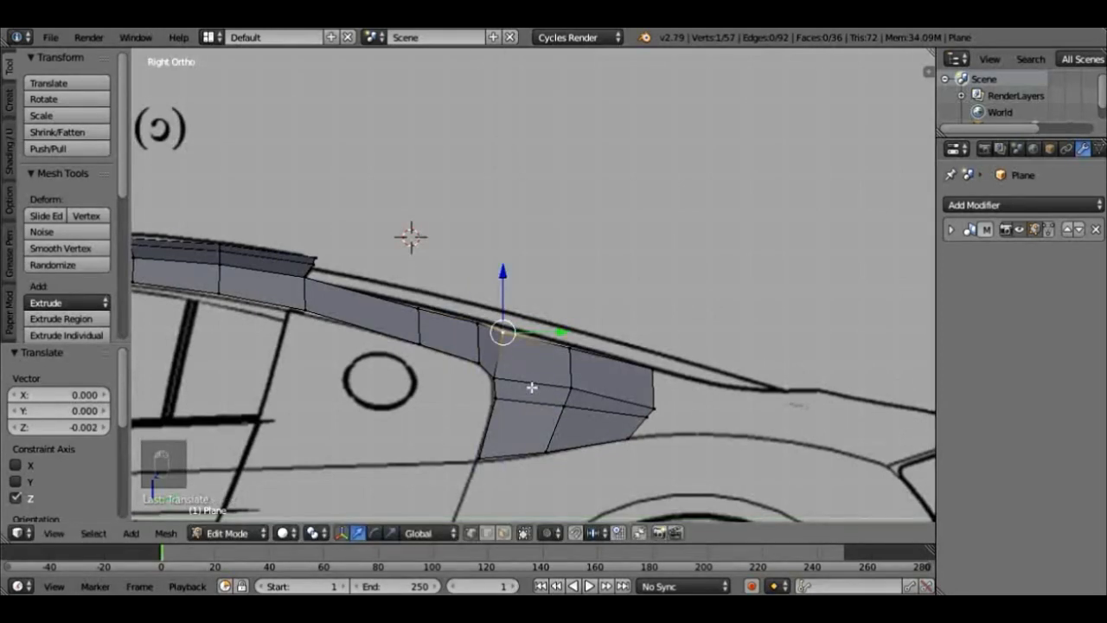
{"action": "key", "text": "grave"}
{"action": "middle_click_drag", "start_coordinate": [499, 298], "coordinate": [385, 399]}
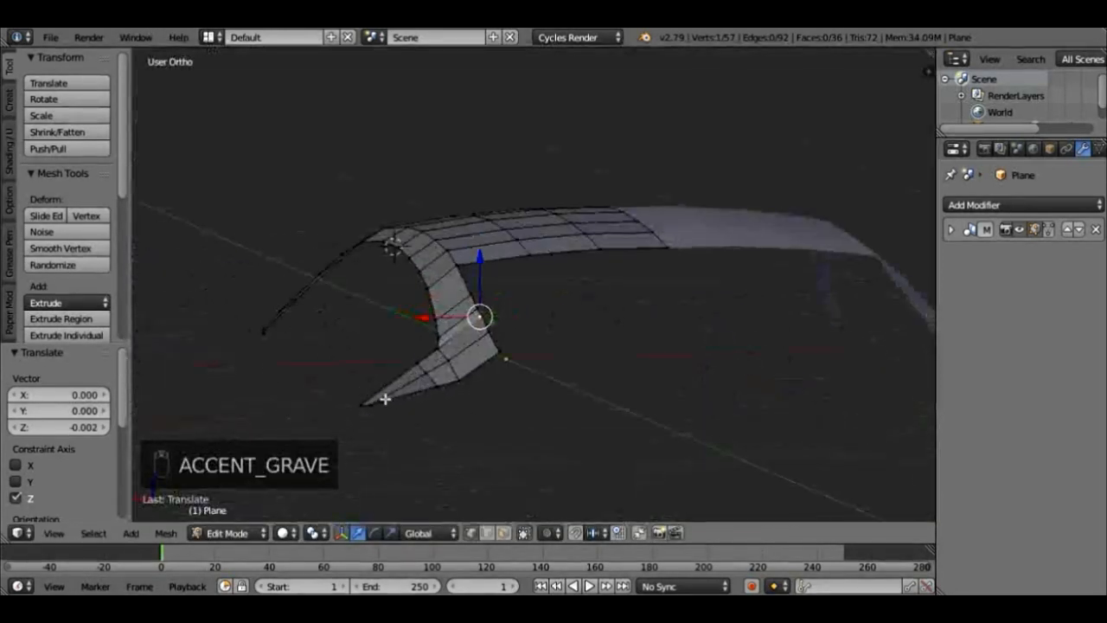
{"action": "key", "text": "ctrl+KP_1"}
Step: Try to move the side panel's outer lower corner vertex in the back view and undo the move
{"action": "right_click", "coordinate": [364, 387]}
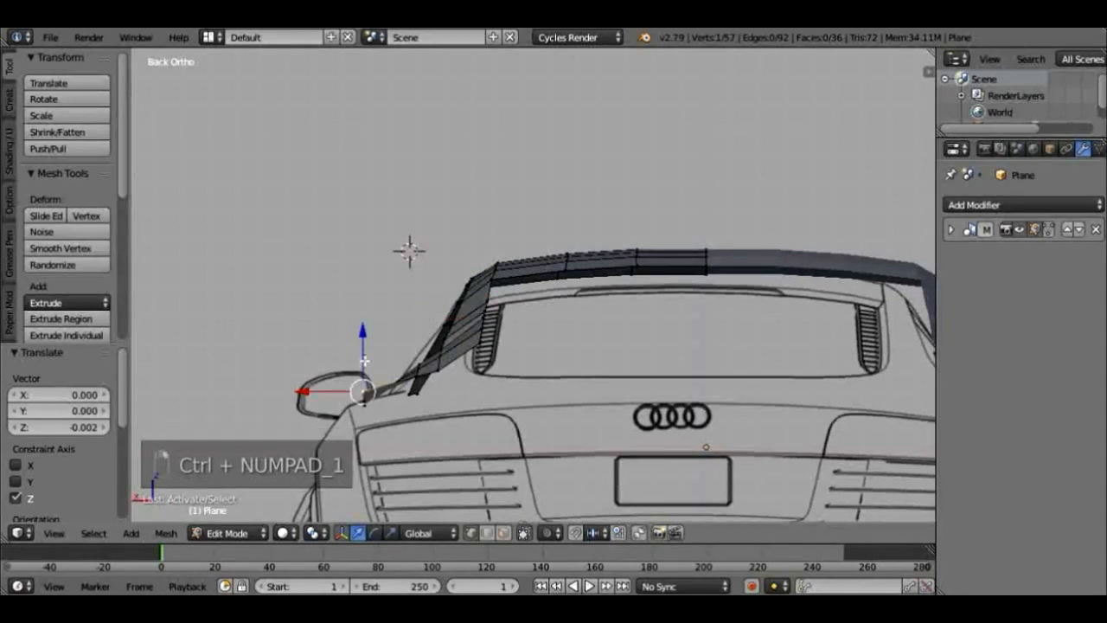
{"action": "mouse_move", "coordinate": [355, 393]}
{"action": "left_mouse_down"}
{"action": "mouse_move", "coordinate": [347, 410]}
{"action": "mouse_move", "coordinate": [321, 407]}
{"action": "mouse_move", "coordinate": [349, 417]}
{"action": "left_mouse_up"}
{"action": "key", "text": "ctrl+z"}
Step: Move the side panel's three bottom-edge vertices -0.120 along X and 0.009 along Z to match the rear and front blueprints
{"action": "key", "text": "c"}
{"action": "left_click", "coordinate": [355, 397]}
{"action": "right_click", "coordinate": [345, 417]}
{"action": "left_click", "coordinate": [348, 417]}
{"action": "key", "text": "grave"}
{"action": "middle_click_drag", "start_coordinate": [348, 417], "coordinate": [667, 422]}
{"action": "key", "text": "KP_1"}
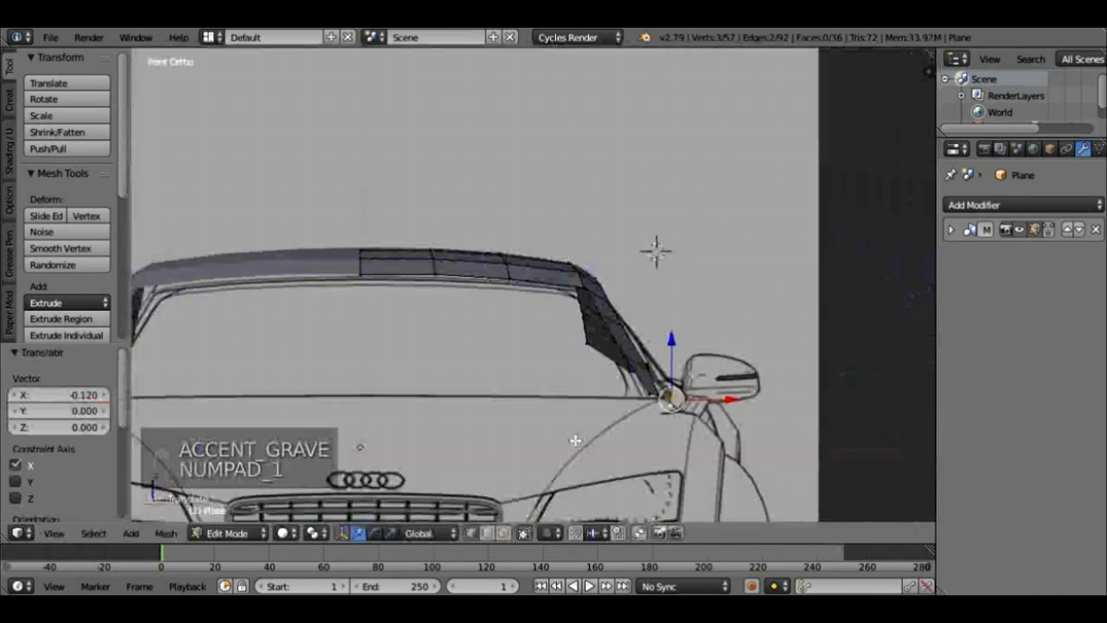
{"action": "left_click_drag", "start_coordinate": [676, 353], "coordinate": [682, 350]}
{"action": "key", "text": "grave"}
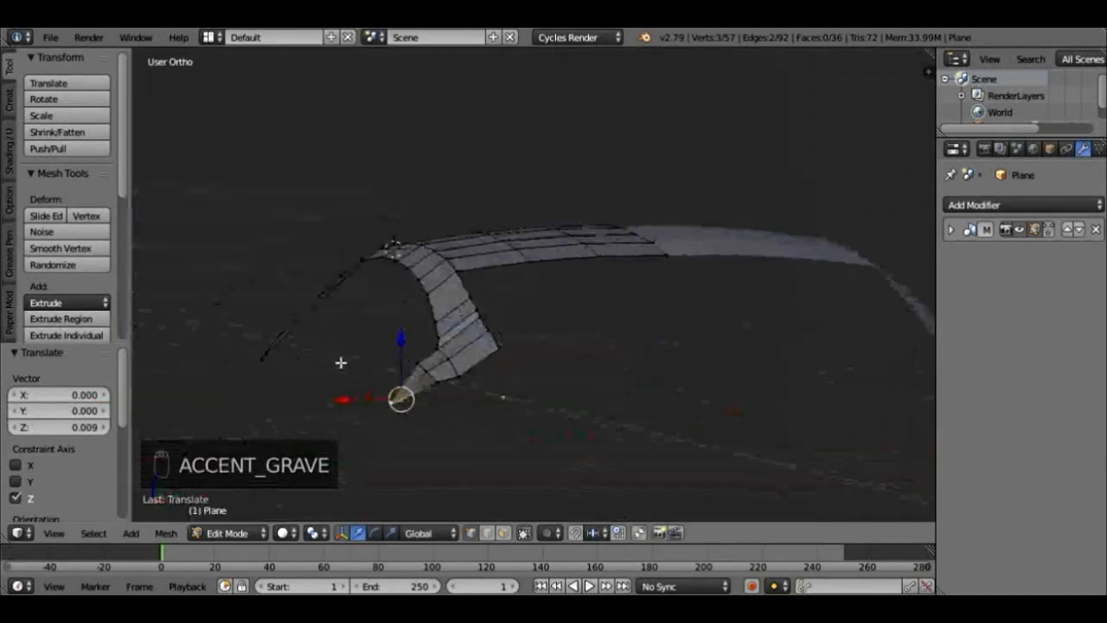
{"action": "middle_click_drag", "start_coordinate": [341, 362], "coordinate": [401, 380]}
Step: Adjust the side panel's bottom-edge vertices against the fender line in the side view, checking the mesh in perspective
{"action": "key", "text": "KP_3"}
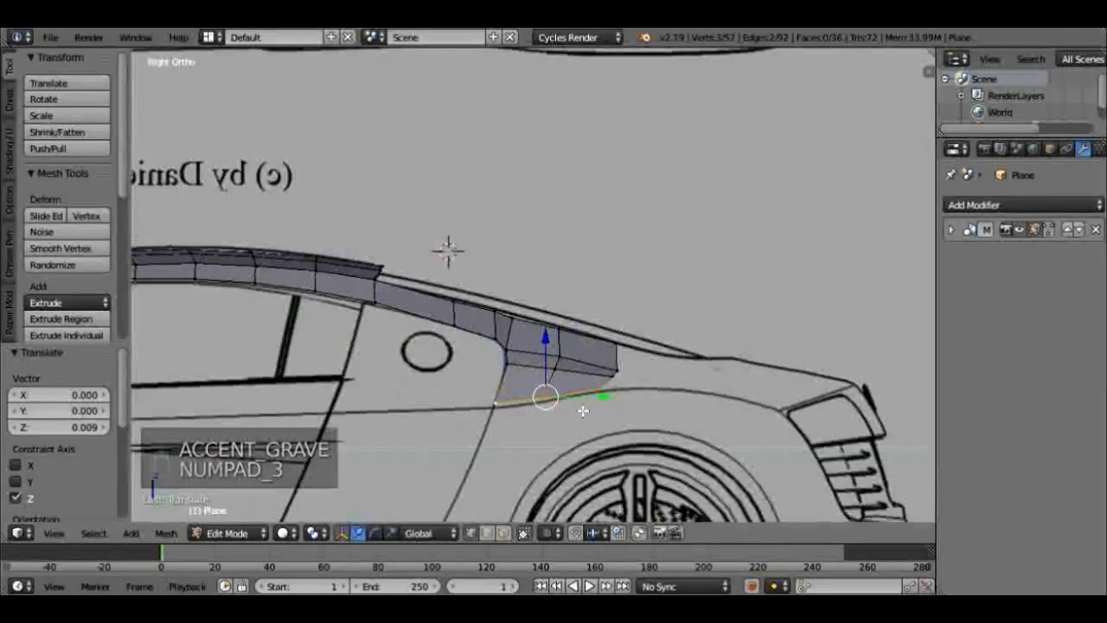
{"action": "right_click", "coordinate": [503, 395]}
{"action": "left_click_drag", "start_coordinate": [492, 358], "coordinate": [539, 366]}
{"action": "right_click", "coordinate": [534, 398]}
{"action": "key", "text": "Tab"}
{"action": "key", "text": "grave"}
{"action": "middle_click_drag", "start_coordinate": [539, 366], "coordinate": [481, 418]}
{"action": "key", "text": "Tab"}
Step: Lower the crosswise pillar edge just ahead of the side panel 0.010 along Z to even out the surface
{"action": "key", "text": "grave"}
{"action": "scroll", "coordinate": [450, 403], "scroll_direction": "up", "scroll_amount": 5}
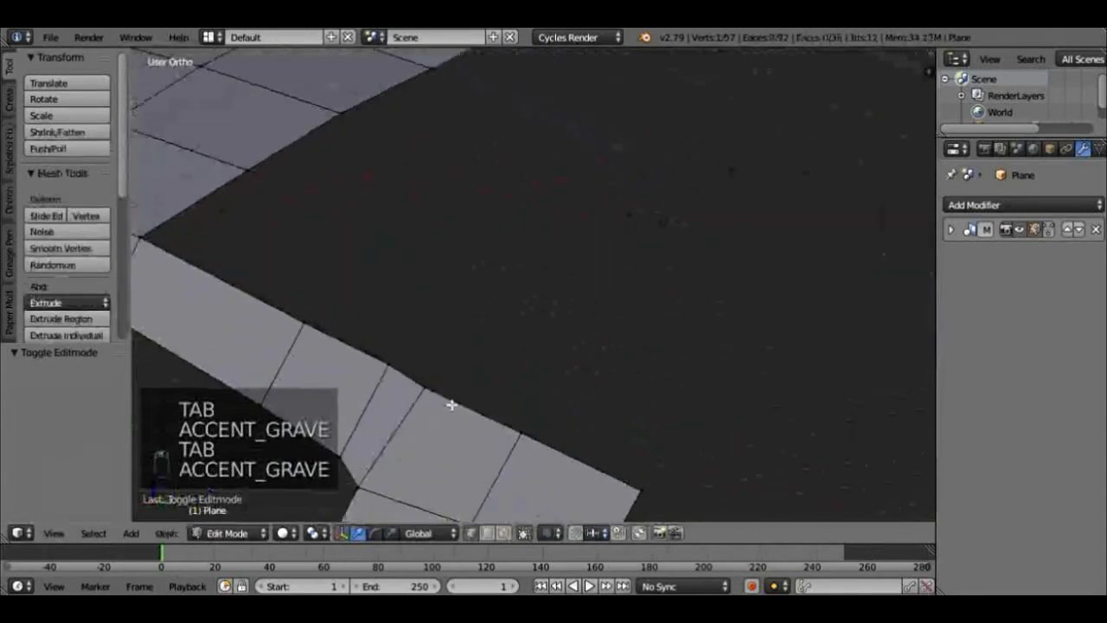
{"action": "right_click", "coordinate": [414, 394]}
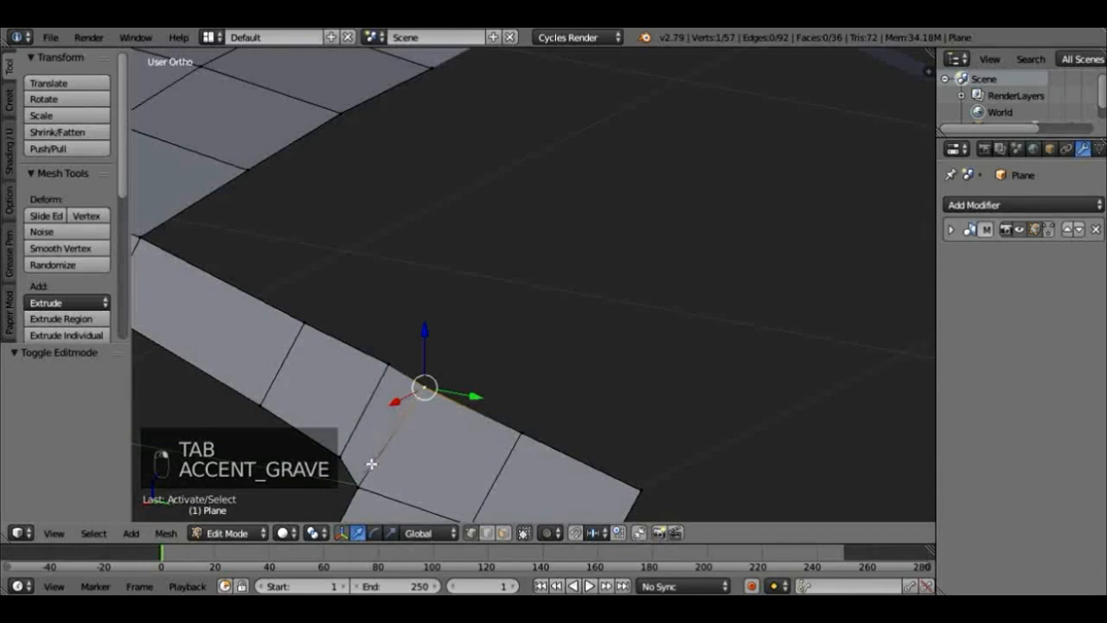
{"action": "right_click", "coordinate": [387, 370]}
{"action": "right_click", "coordinate": [340, 449], "text": "shift"}
{"action": "key", "text": "grave"}
{"action": "middle_click_drag", "start_coordinate": [388, 427], "coordinate": [450, 273]}
{"action": "left_click_drag", "start_coordinate": [433, 253], "coordinate": [430, 260]}
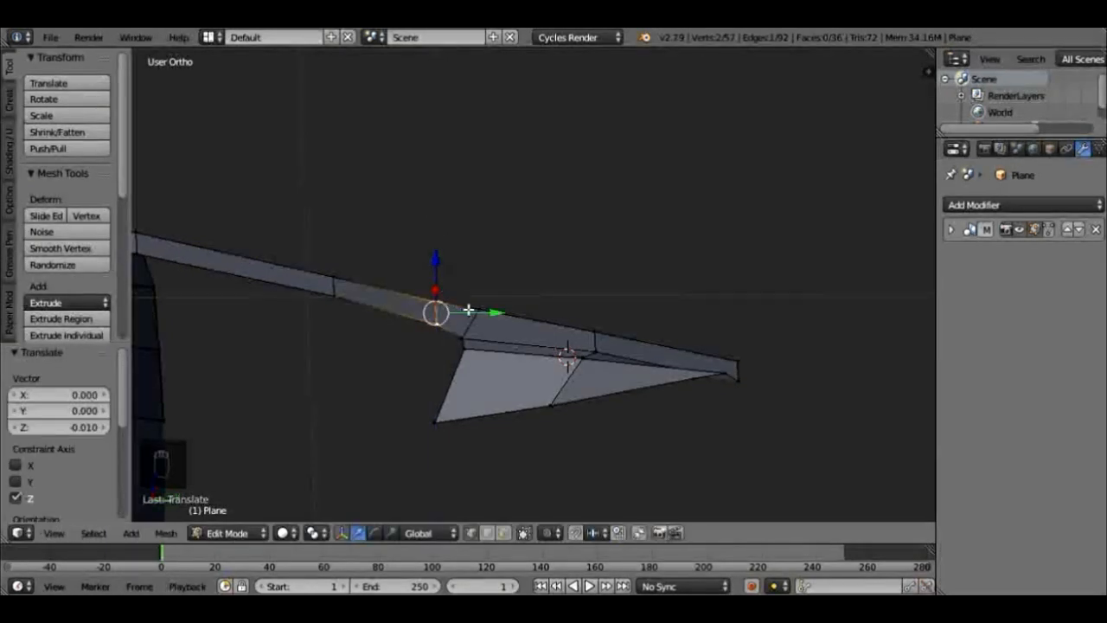
{"action": "left_click_drag", "start_coordinate": [471, 311], "coordinate": [475, 321]}
Step: Examine the mirrored roof, pillars and side panels from several angles in Object Mode for surface flow
{"action": "key", "text": "grave"}
{"action": "key", "text": "Tab"}
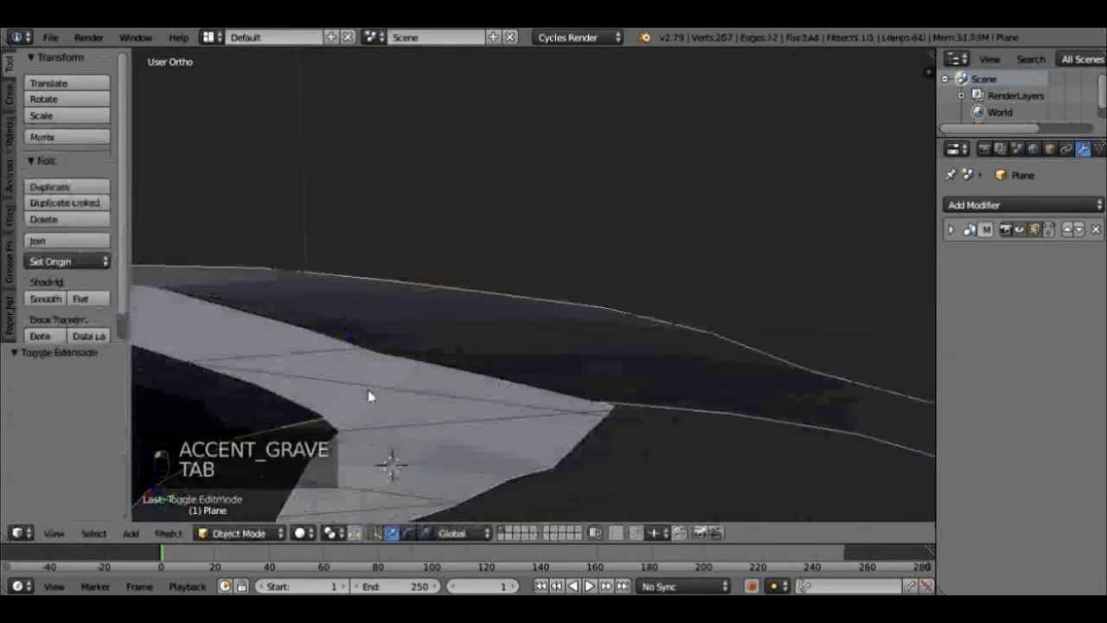
{"action": "key", "text": "grave"}
{"action": "middle_click_drag", "start_coordinate": [298, 448], "coordinate": [439, 421]}
{"action": "key", "text": "grave"}
{"action": "key", "text": "grave"}
{"action": "scroll", "coordinate": [459, 436], "scroll_direction": "down", "scroll_amount": 8}
{"action": "key", "text": "grave"}
{"action": "key", "text": "grave"}
{"action": "key", "text": "grave"}
{"action": "scroll", "coordinate": [450, 433], "scroll_direction": "up", "scroll_amount": 4}
{"action": "key", "text": "grave"}
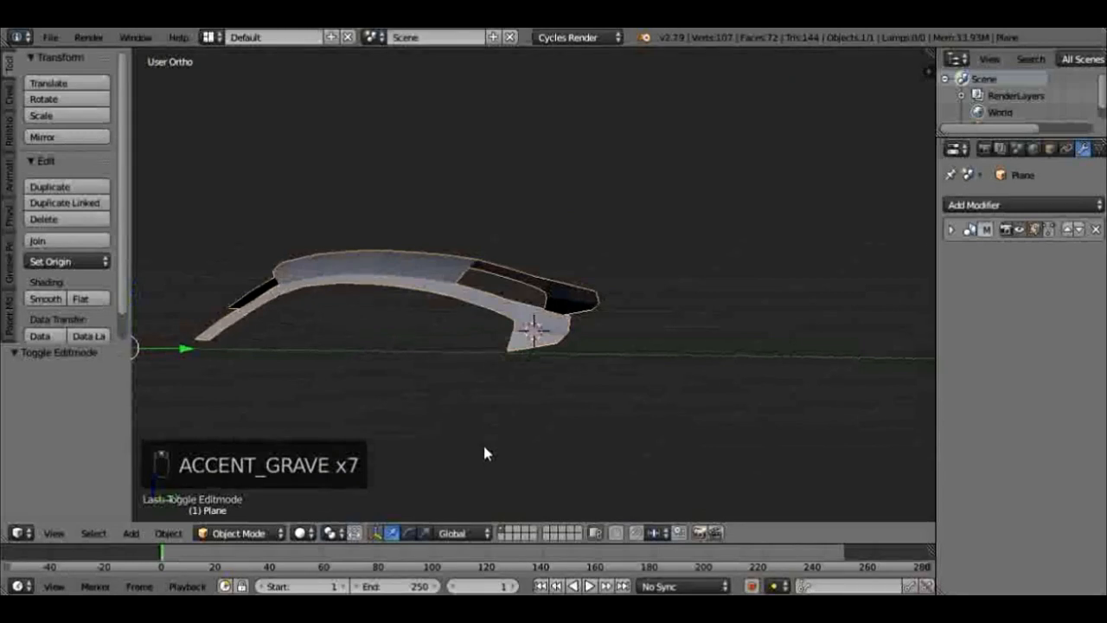
Step: Move the pillar's lower vertex at the rear top corner of the side window -0.034 along Y and 0.003 along Z
{"action": "key", "text": "KP_3"}
{"action": "scroll", "coordinate": [645, 387], "scroll_direction": "up", "scroll_amount": 4}
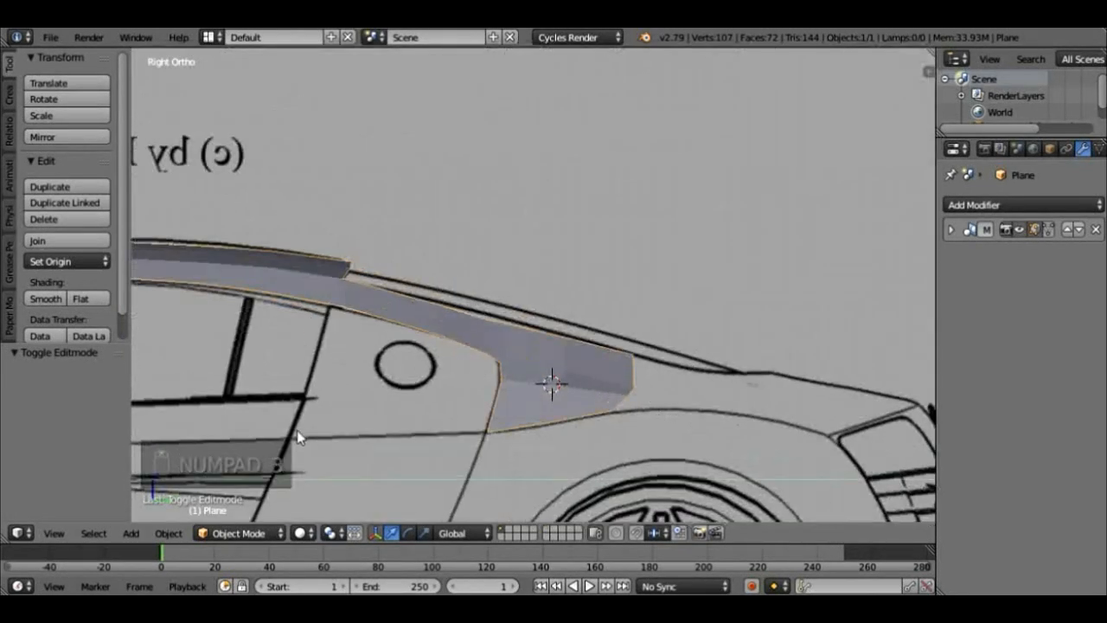
{"action": "key", "text": "Tab"}
{"action": "right_click", "coordinate": [344, 311]}
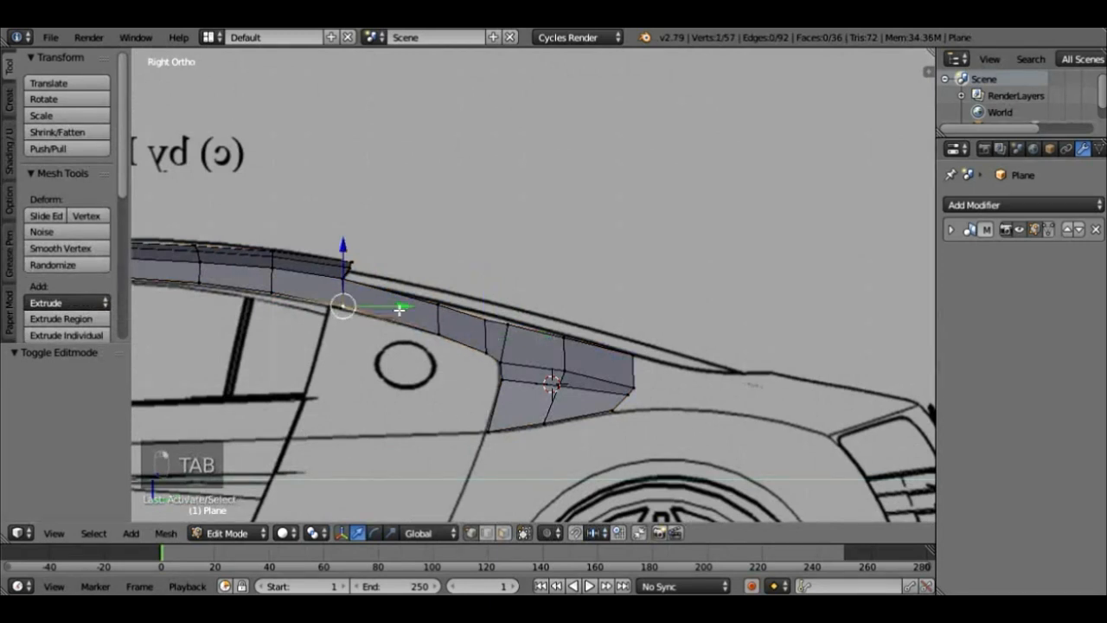
{"action": "key", "text": "g"}
{"action": "left_click", "coordinate": [374, 300]}
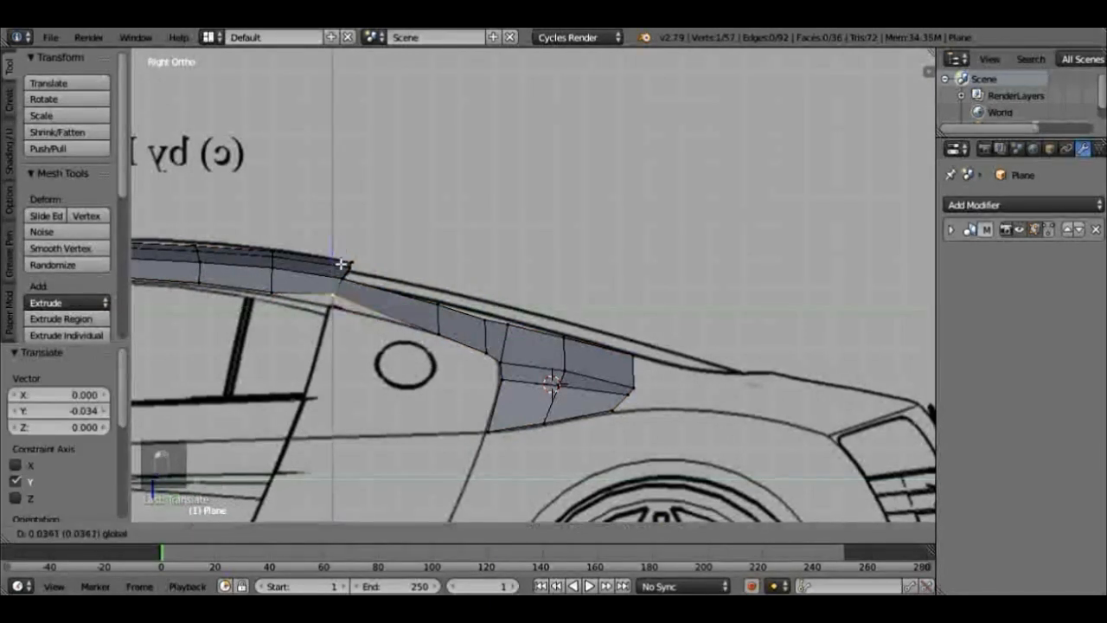
Step: Extrude the pillar's lower edge behind the side window -0.128 along Y and -0.420 along Z, down to the body line
{"action": "right_click", "coordinate": [435, 334], "text": "shift"}
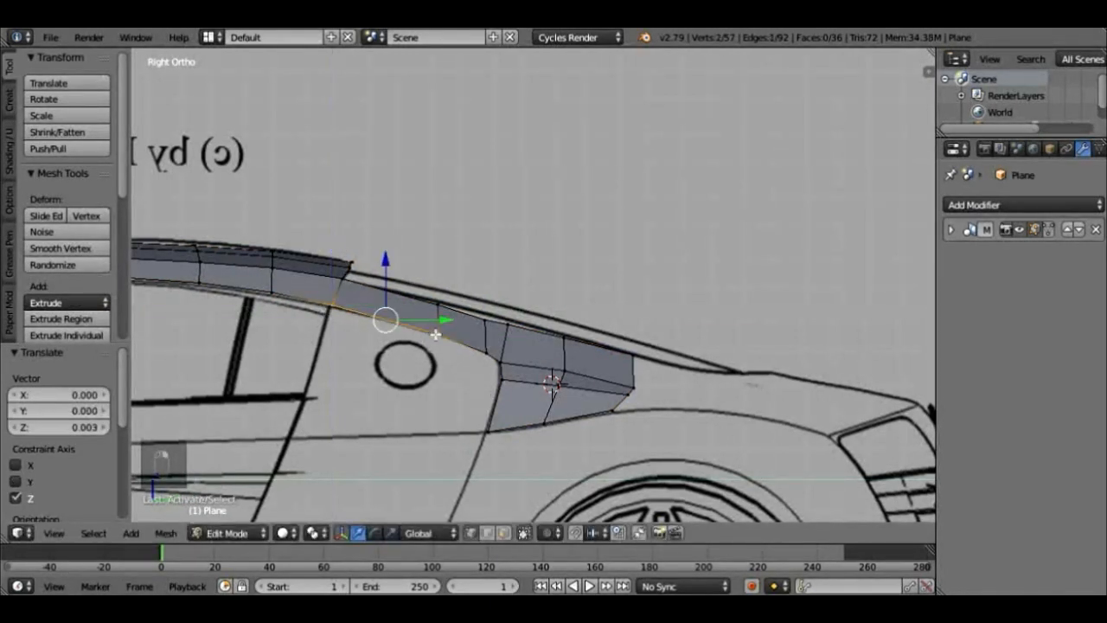
{"action": "right_click", "coordinate": [507, 362], "text": "shift"}
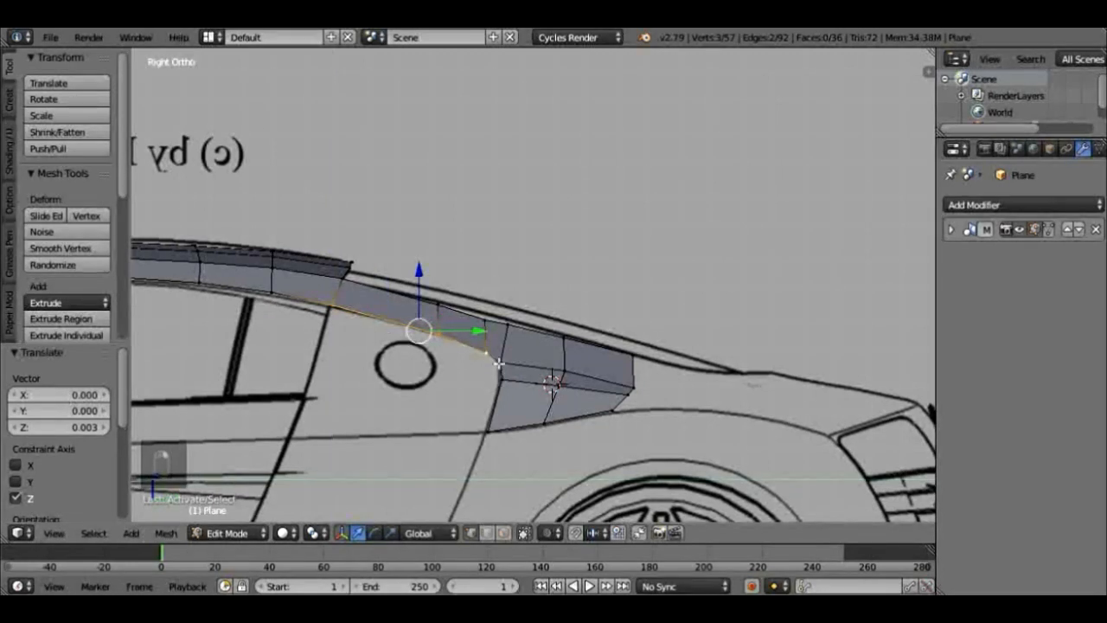
{"action": "key", "text": "e"}
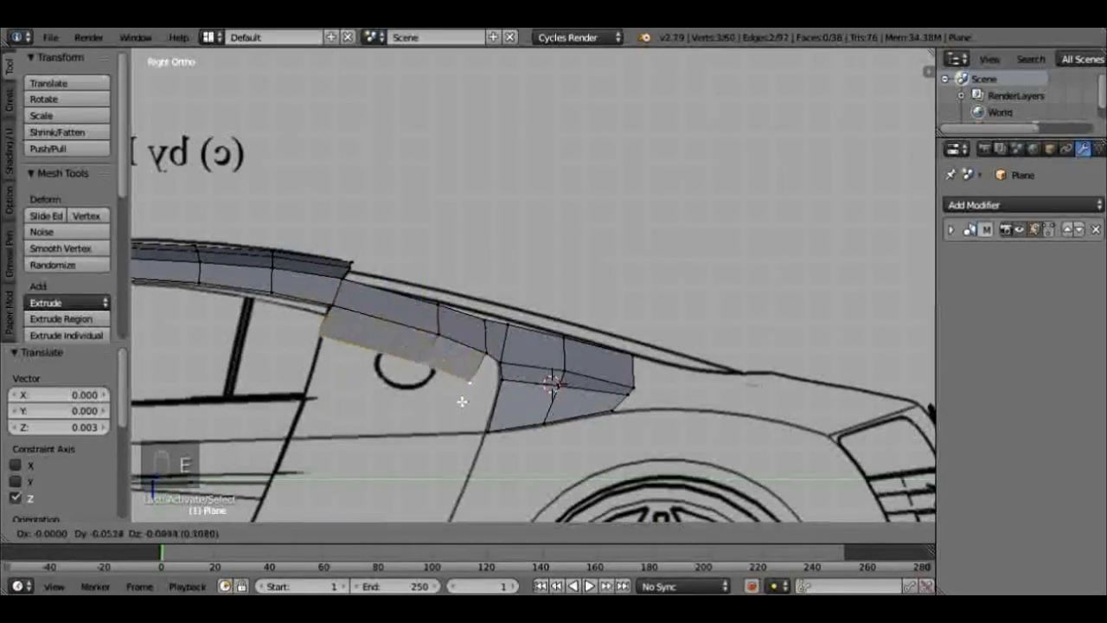
{"action": "left_click", "coordinate": [444, 489]}
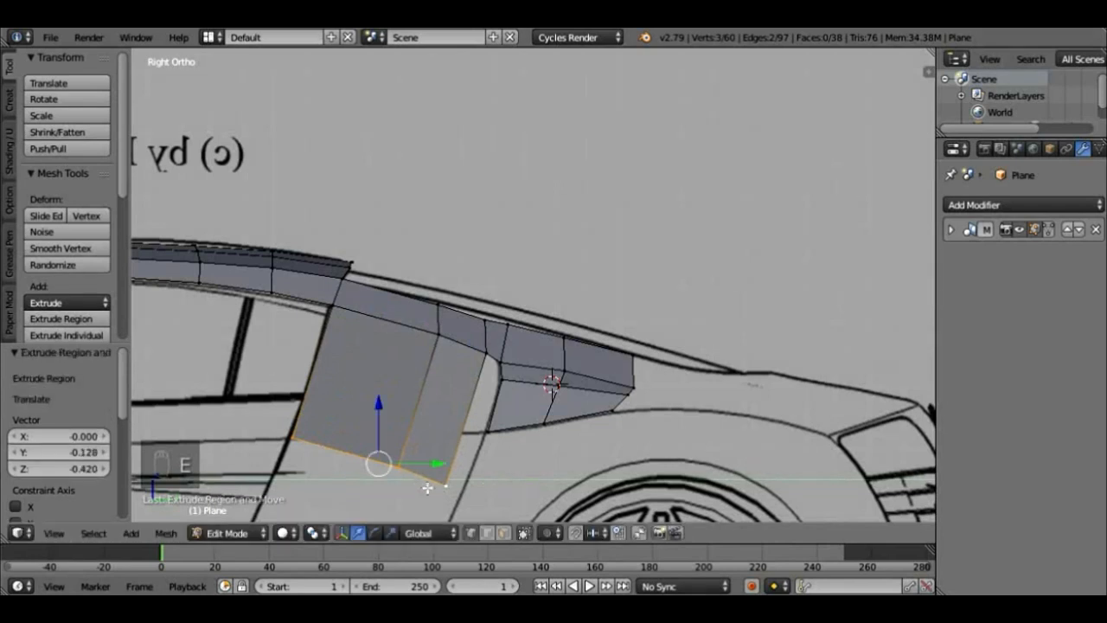
Step: Raise the new panel's middle bottom vertex 0.126 along Z and fine-tune it by -0.018 onto the blueprint's body line
{"action": "right_click", "coordinate": [398, 468]}
{"action": "key", "text": "g"}
{"action": "key", "text": "z"}
{"action": "left_click", "coordinate": [405, 380]}
{"action": "key", "text": "g"}
{"action": "key", "text": "z"}
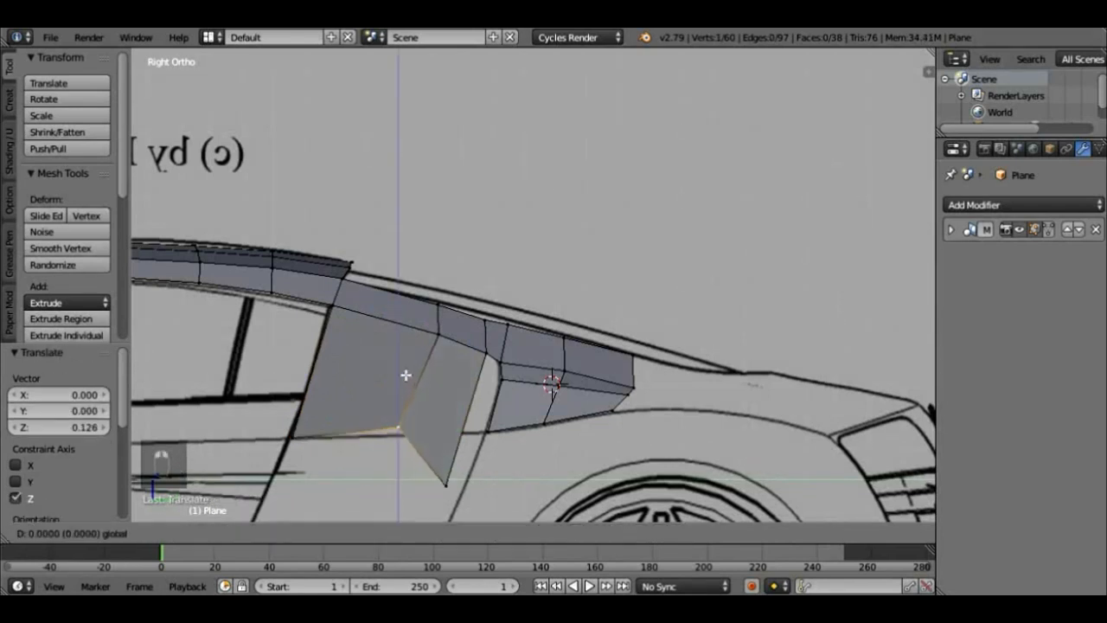
{"action": "left_click", "coordinate": [402, 370]}
{"action": "key", "text": "g"}
{"action": "key", "text": "z"}
{"action": "left_click", "coordinate": [395, 383]}
Step: Raise the new panel's rear bottom vertex 0.173 along Z onto the blueprint's body line
{"action": "right_click", "coordinate": [445, 484]}
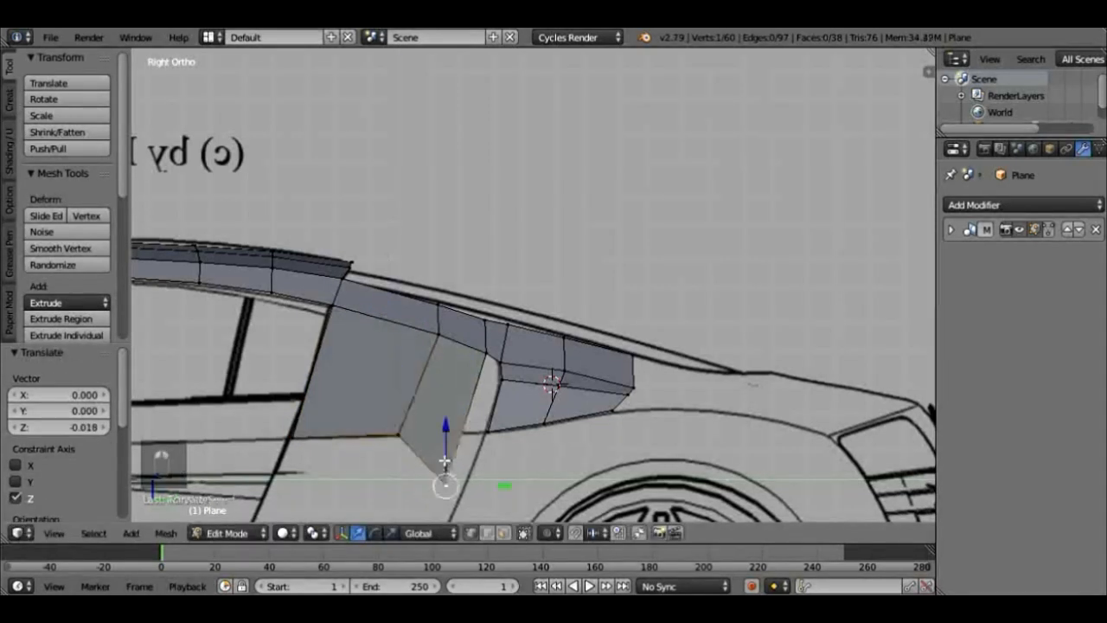
{"action": "key", "text": "g"}
{"action": "key", "text": "z"}
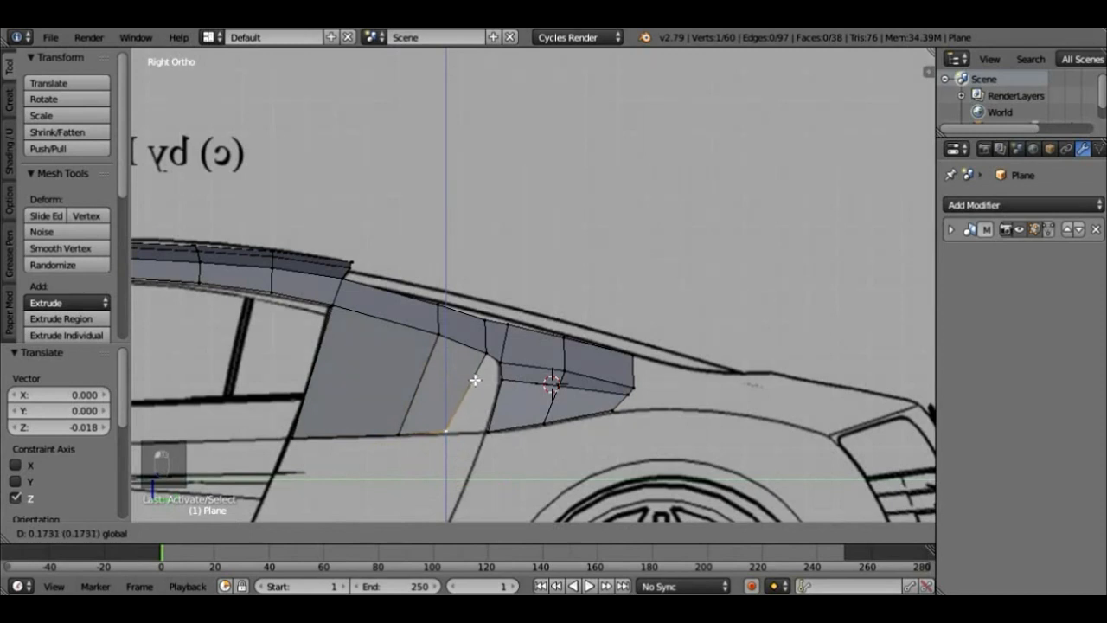
{"action": "left_click", "coordinate": [475, 380]}
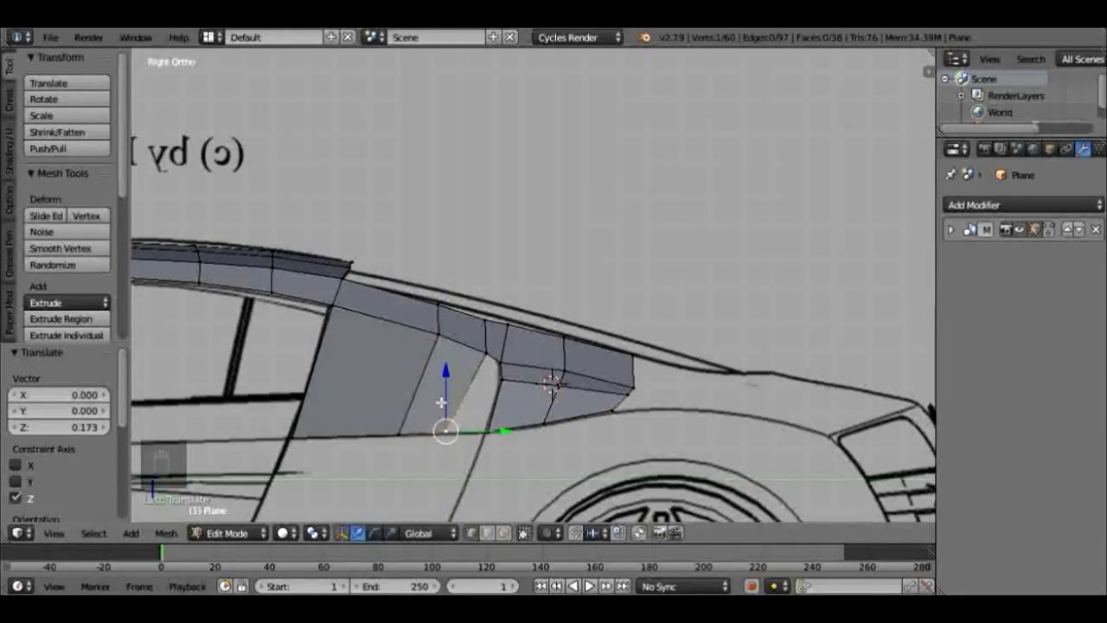
Step: Add one lengthwise loop cut to the new panel, slid towards its upper edge
{"action": "key", "text": "ctrl+r"}
{"action": "left_click", "coordinate": [440, 400]}
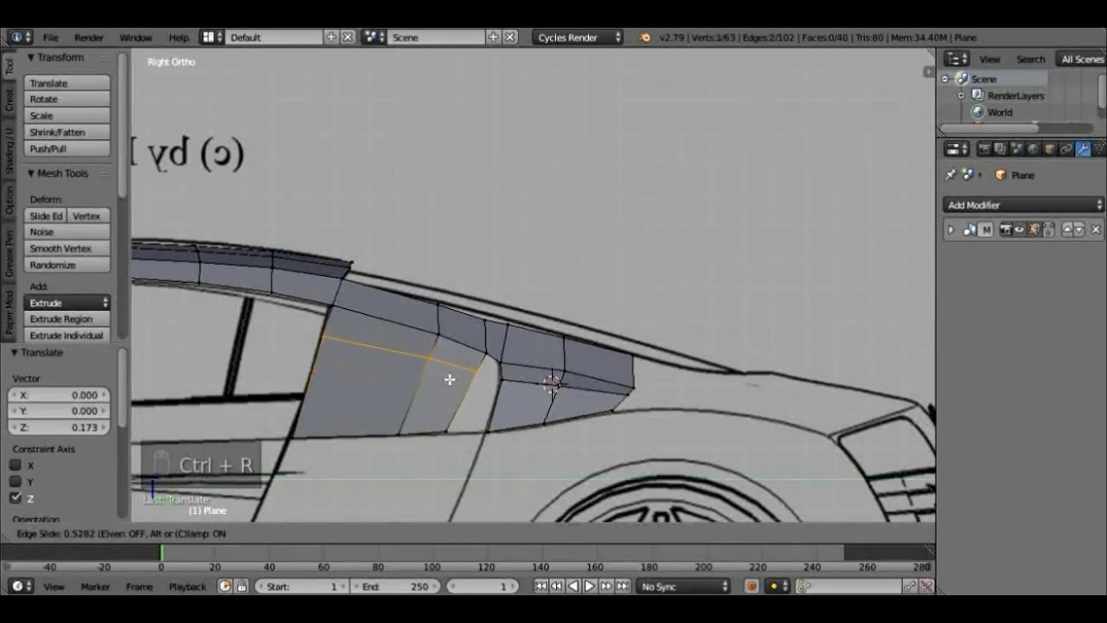
{"action": "left_click", "coordinate": [452, 381]}
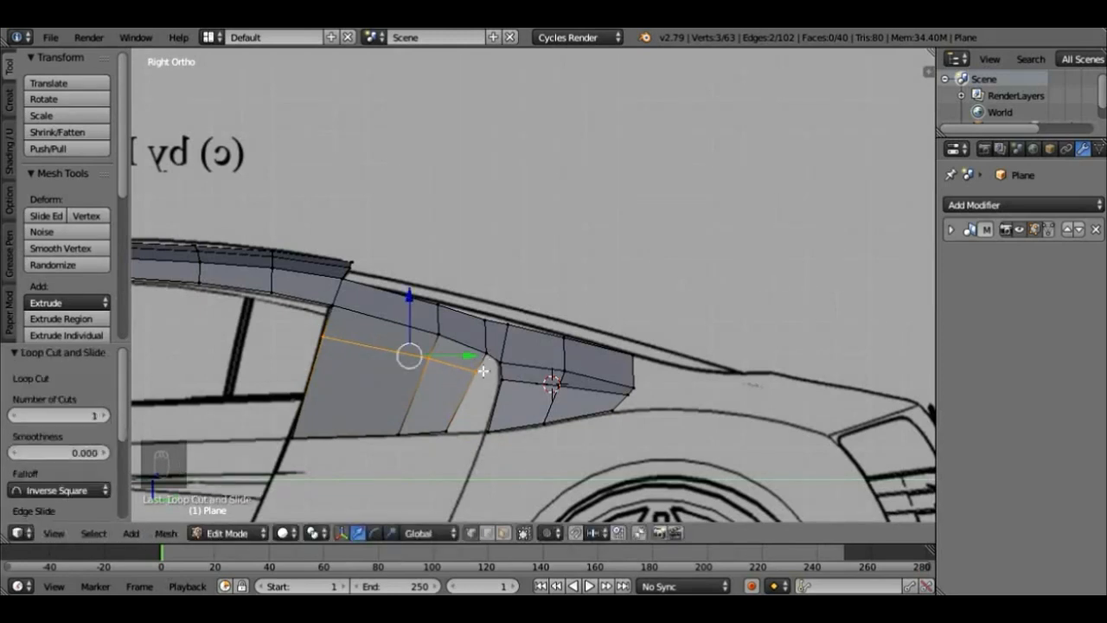
Step: Try to fill the corner gap between the new panel and the rear side panel with a four-vertex face, and undo it
{"action": "scroll", "coordinate": [558, 428], "scroll_direction": "up", "scroll_amount": 4}
{"action": "scroll", "coordinate": [519, 445], "scroll_direction": "down", "scroll_amount": 3}
{"action": "right_click", "coordinate": [470, 394]}
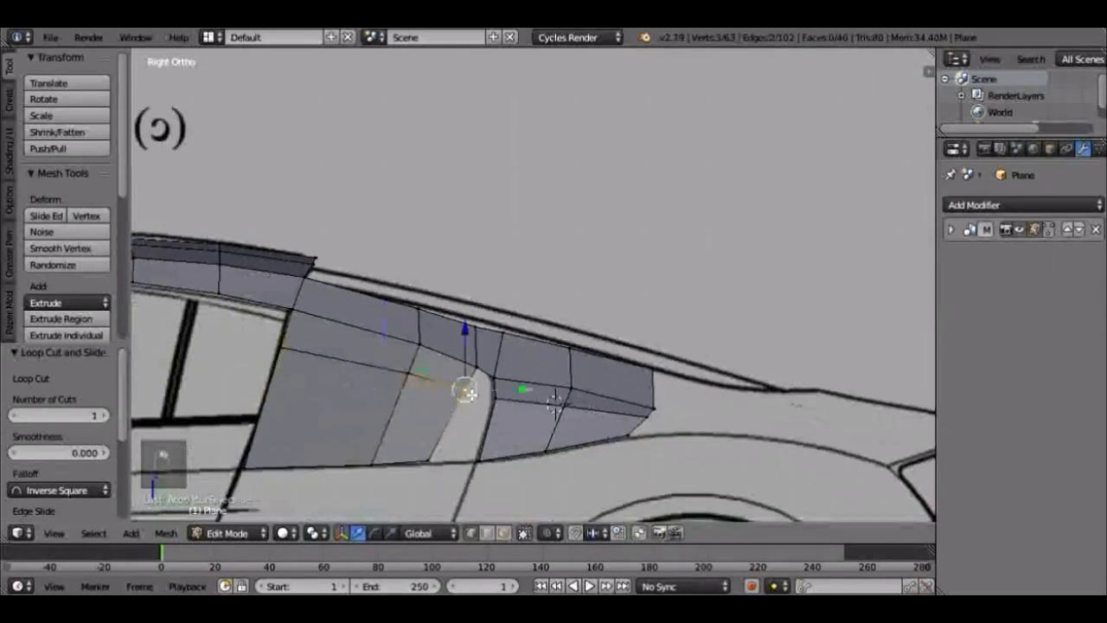
{"action": "right_click", "coordinate": [478, 371], "text": "shift"}
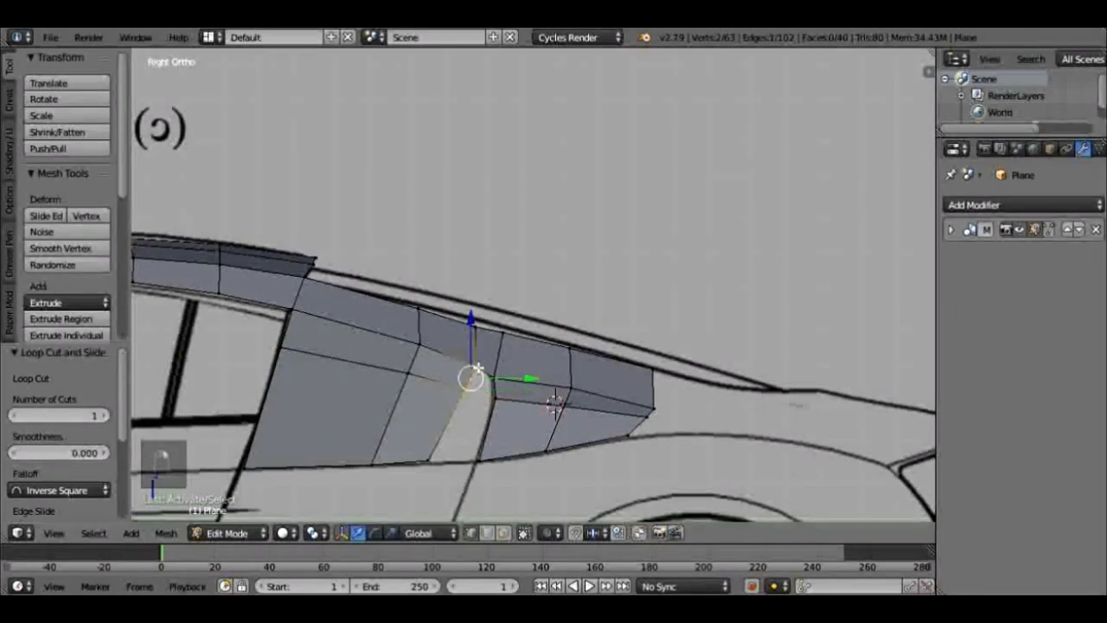
{"action": "right_click", "coordinate": [499, 379], "text": "shift"}
{"action": "right_click", "coordinate": [509, 405], "text": "shift"}
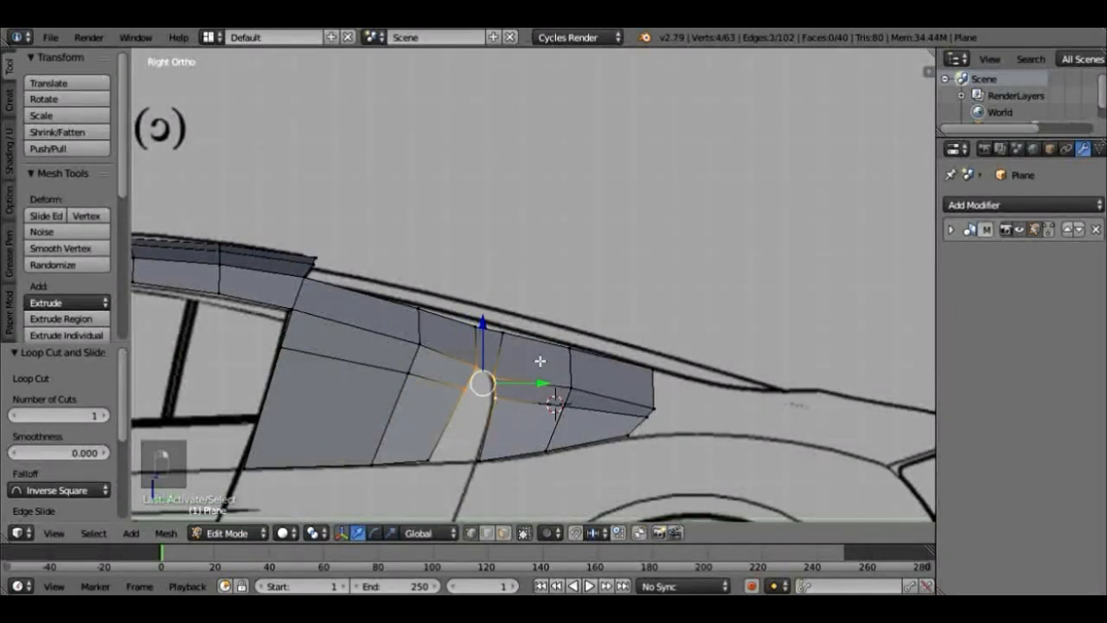
{"action": "key", "text": "f"}
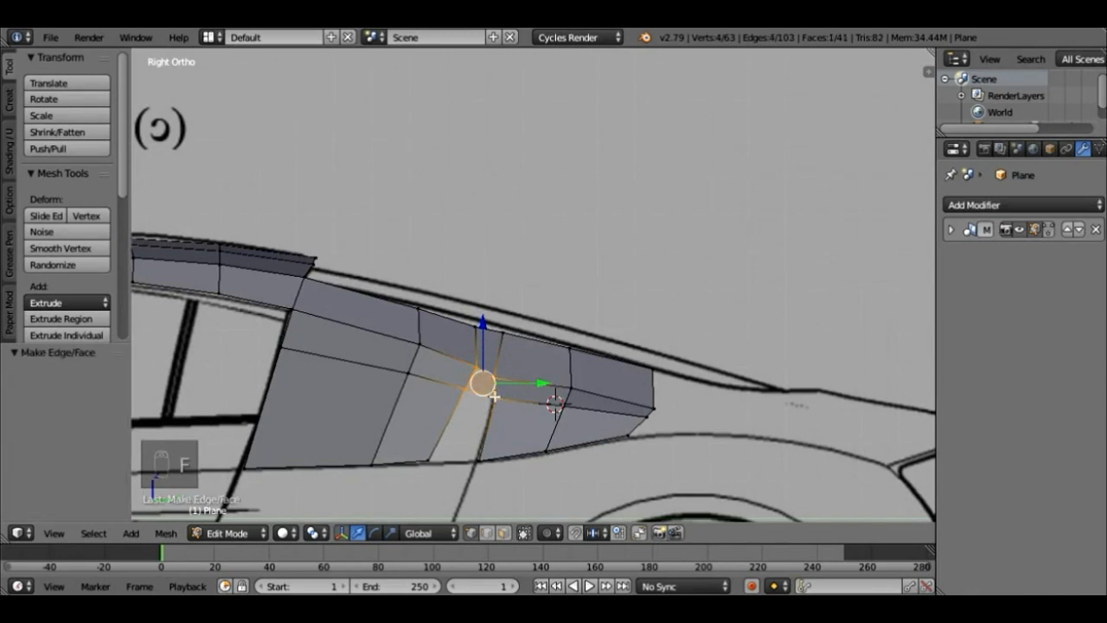
{"action": "key", "text": "grave"}
{"action": "middle_click_drag", "start_coordinate": [500, 398], "coordinate": [554, 443]}
{"action": "key", "text": "ctrl+z"}
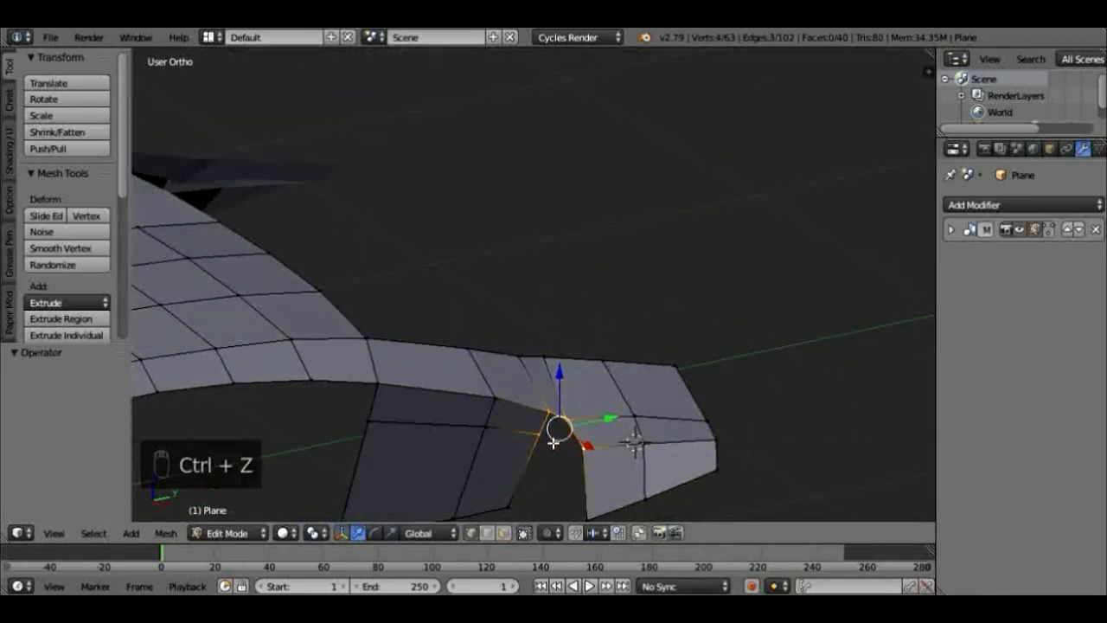
Step: Move the new panel's three bottom vertices 0.403 along X and 0.005 along Y to the body's outer line in the top view
{"action": "key", "text": "KP_7"}
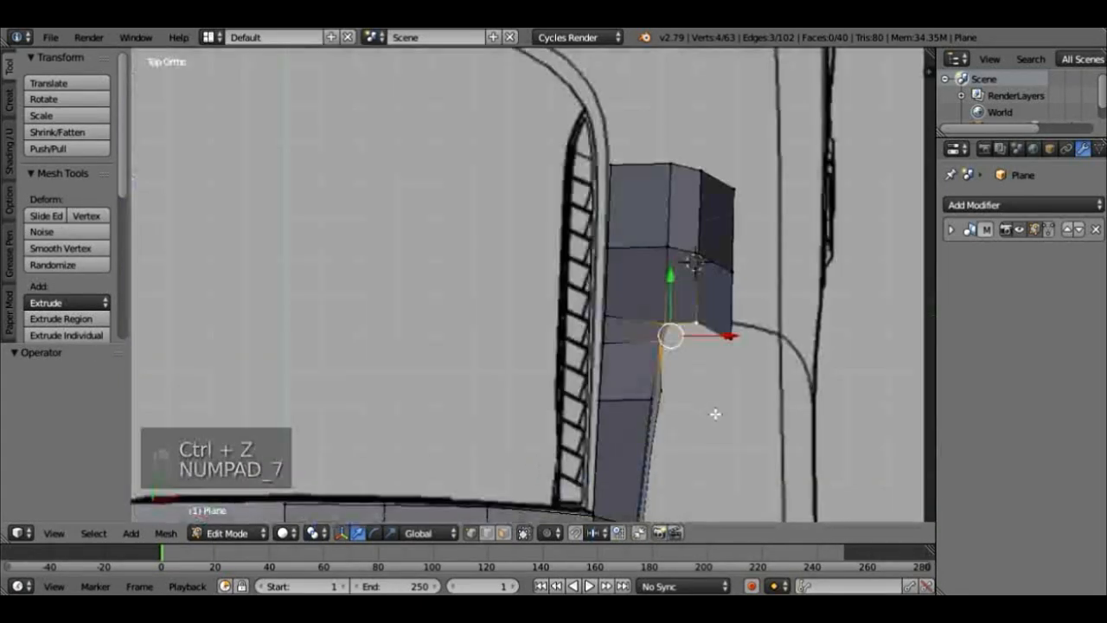
{"action": "key", "text": "grave"}
{"action": "key", "text": "grave"}
{"action": "right_click", "coordinate": [554, 405]}
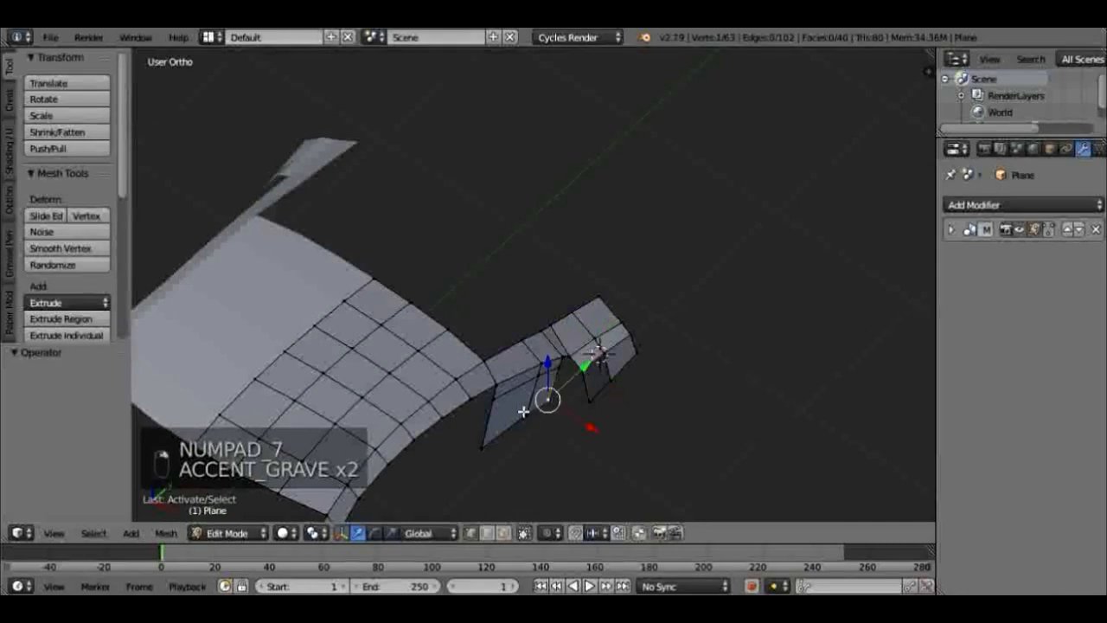
{"action": "right_click", "coordinate": [523, 413], "text": "shift"}
{"action": "right_click", "coordinate": [494, 430], "text": "shift"}
{"action": "key", "text": "KP_7"}
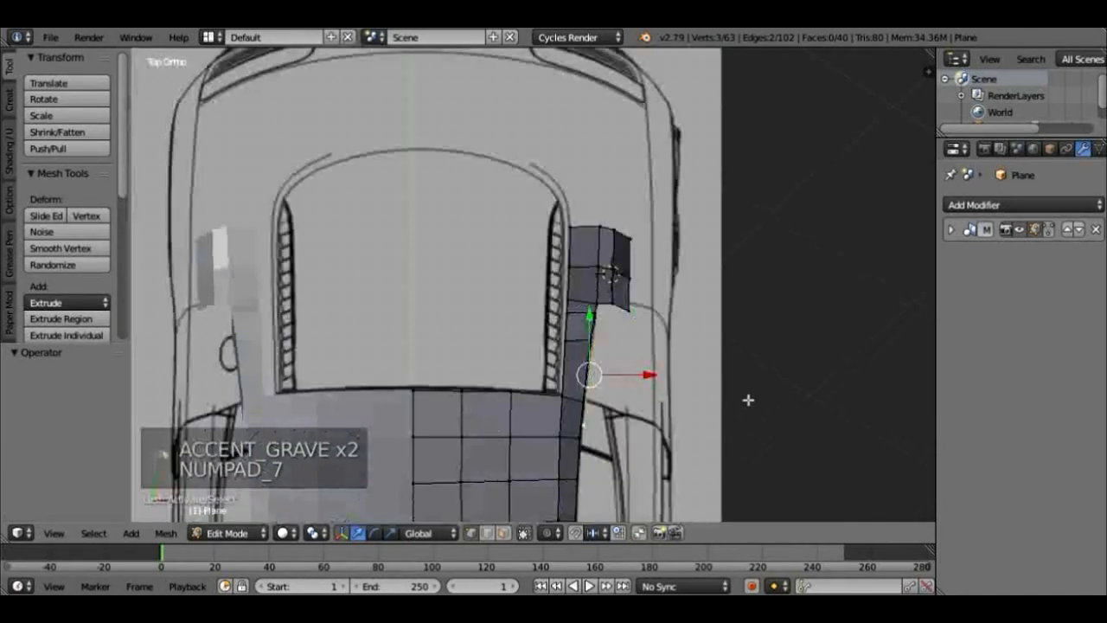
{"action": "key", "text": "e"}
{"action": "key", "text": "x"}
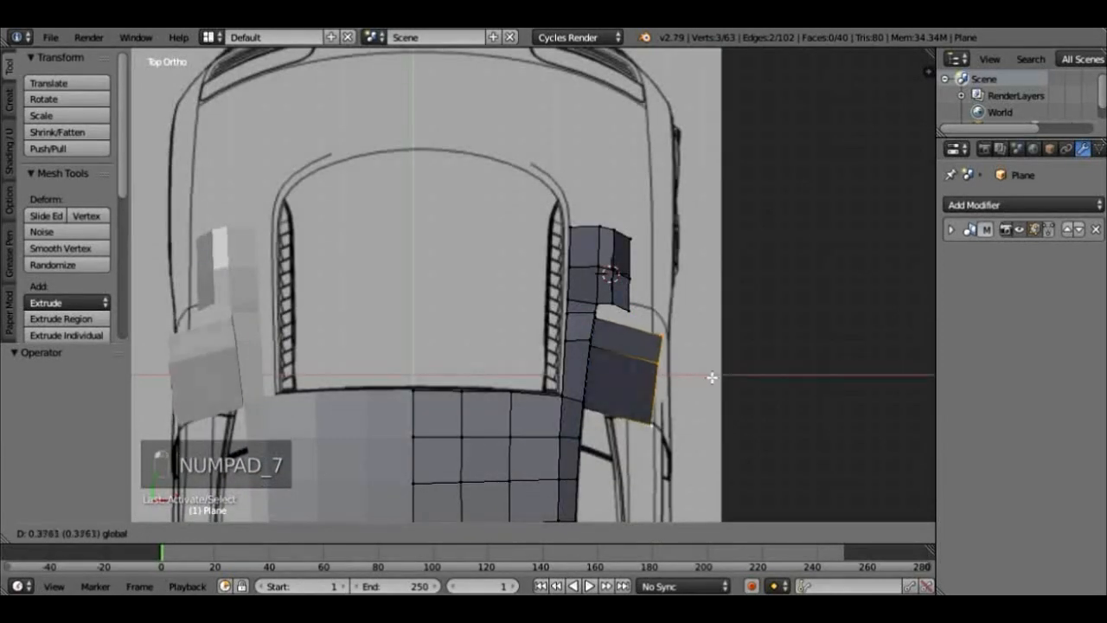
{"action": "left_click", "coordinate": [715, 377]}
{"action": "key", "text": "g"}
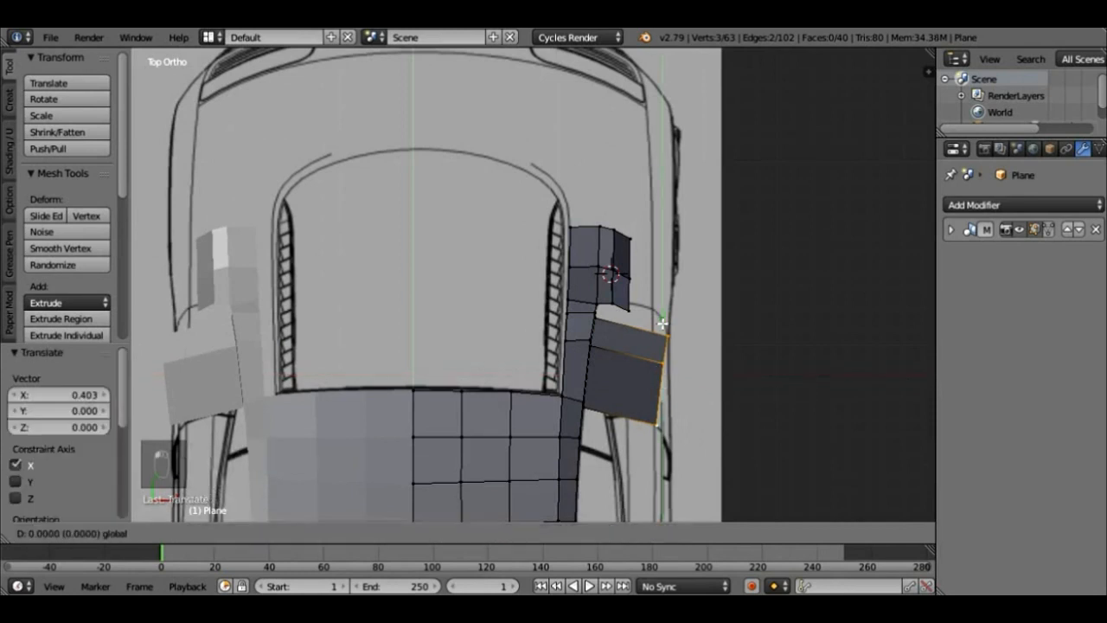
{"action": "left_click", "coordinate": [667, 326]}
Step: Move the new panel's middle and rear bottom vertices inward along X onto the blueprint's body line, the rear one by -0.082
{"action": "right_click", "coordinate": [663, 362]}
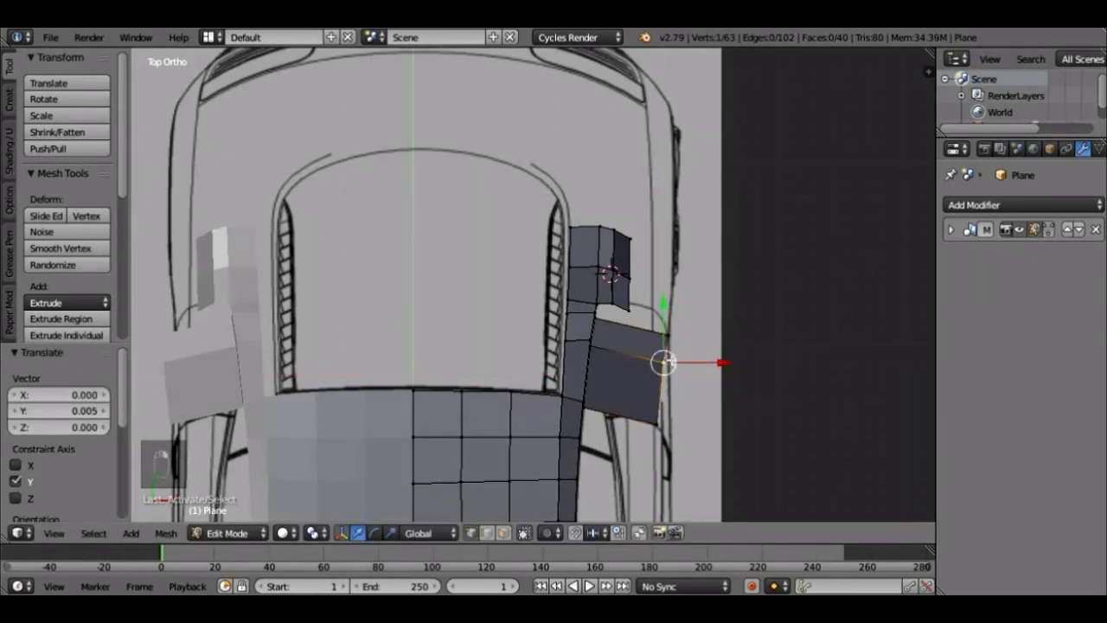
{"action": "key", "text": "g"}
{"action": "key", "text": "x"}
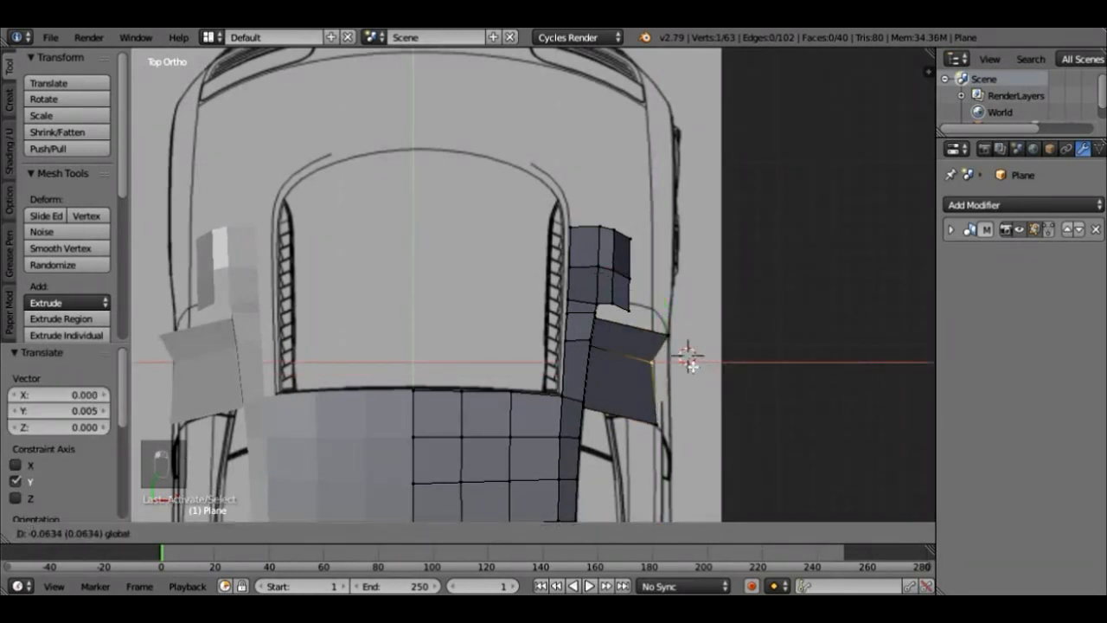
{"action": "right_click", "coordinate": [671, 337]}
{"action": "left_click_drag", "start_coordinate": [694, 367], "coordinate": [698, 339]}
Step: Move the three vertices of the new panel's lengthwise loop 0.113 along X in the top view
{"action": "key", "text": "grave"}
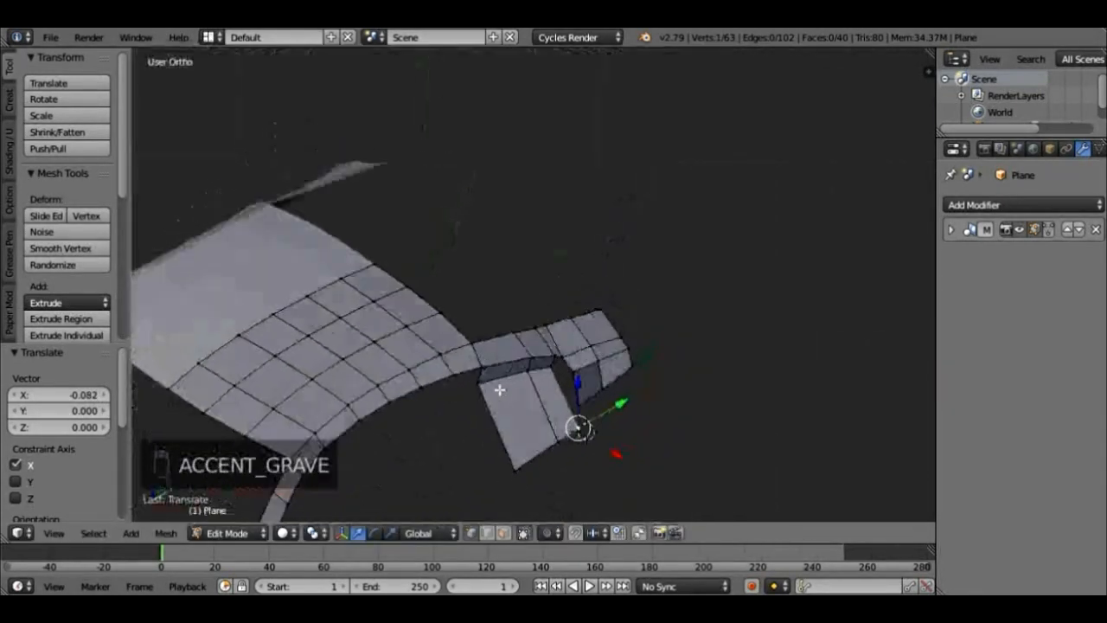
{"action": "right_click", "coordinate": [480, 385]}
{"action": "right_click_drag", "start_coordinate": [526, 387], "coordinate": [525, 383]}
{"action": "right_click", "coordinate": [525, 382]}
{"action": "right_click", "coordinate": [527, 378], "text": "shift"}
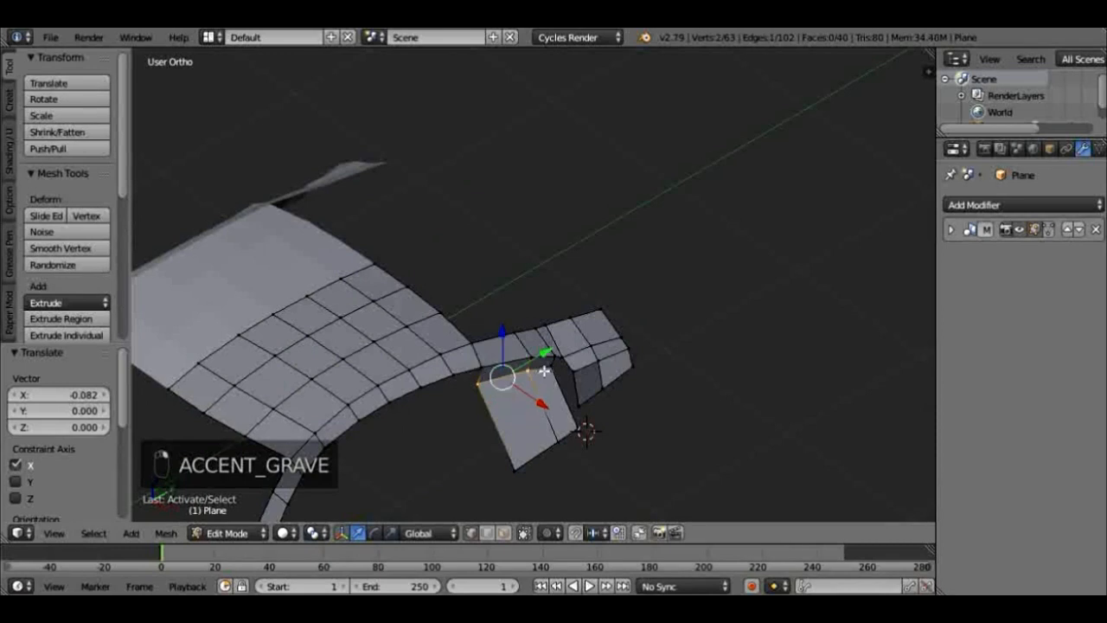
{"action": "right_click", "coordinate": [544, 372], "text": "shift"}
{"action": "key", "text": "KP_7"}
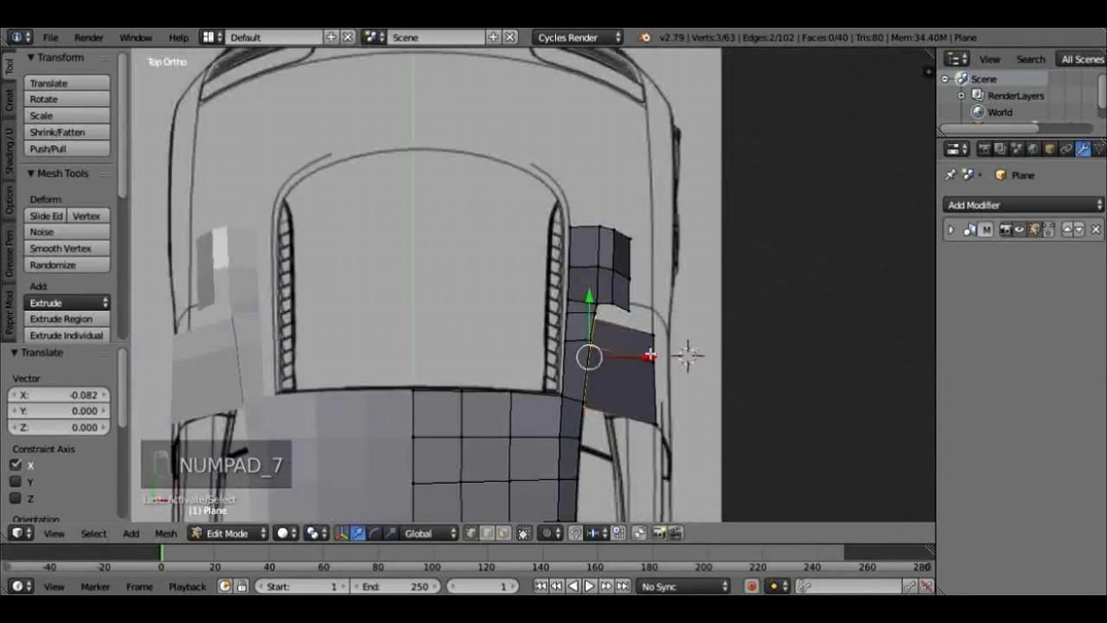
{"action": "left_click_drag", "start_coordinate": [647, 356], "coordinate": [664, 367]}
Step: Shift the rear vertex of the new panel's lengthwise loop -0.018 along X
{"action": "right_click", "coordinate": [612, 317]}
{"action": "left_click_drag", "start_coordinate": [666, 319], "coordinate": [659, 317]}
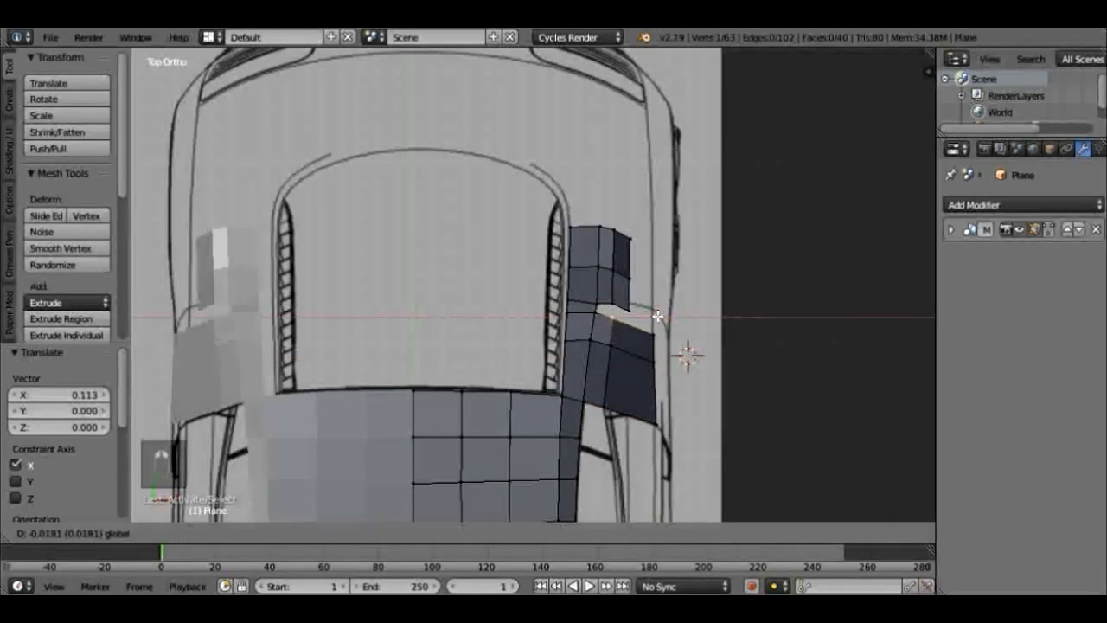
{"action": "left_click", "coordinate": [657, 317]}
{"action": "key", "text": "grave"}
{"action": "middle_click_drag", "start_coordinate": [658, 317], "coordinate": [669, 288]}
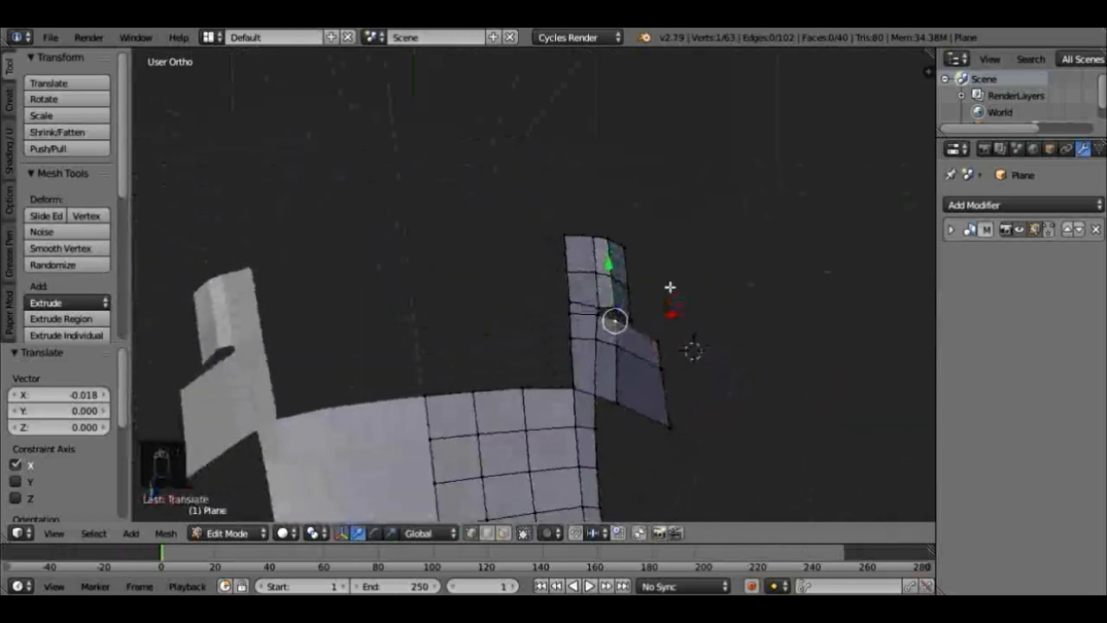
Step: Move the rear side panel's three bottom-edge vertices 0.136 along X to the blueprint's outer body line
{"action": "key", "text": "KP_7"}
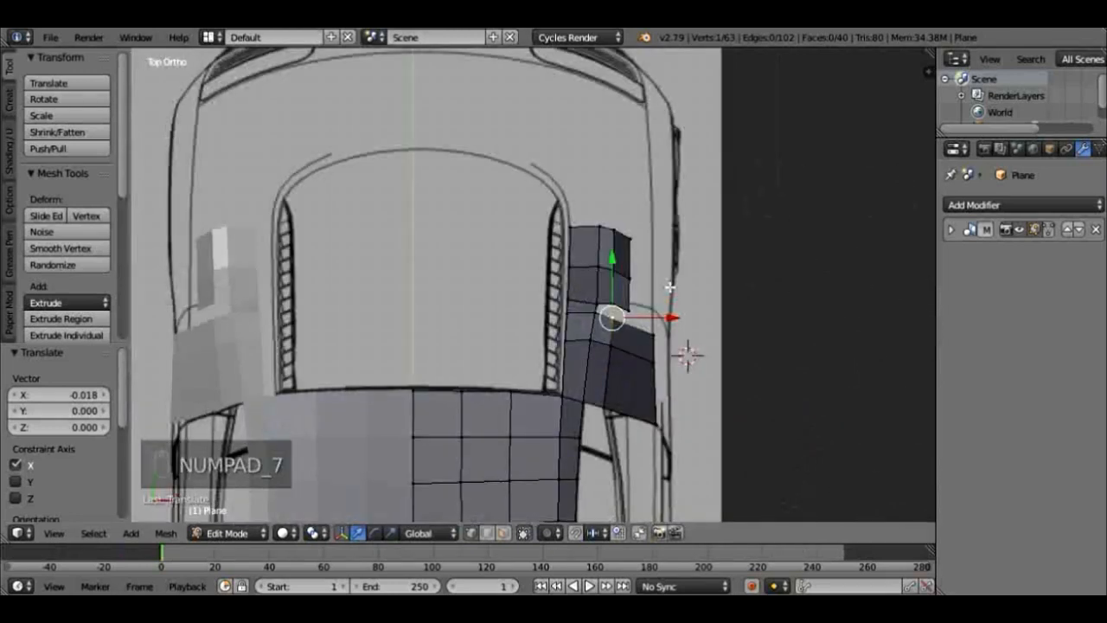
{"action": "right_click", "coordinate": [632, 249]}
{"action": "right_click", "coordinate": [641, 278], "text": "shift"}
{"action": "right_click", "coordinate": [635, 301], "text": "shift"}
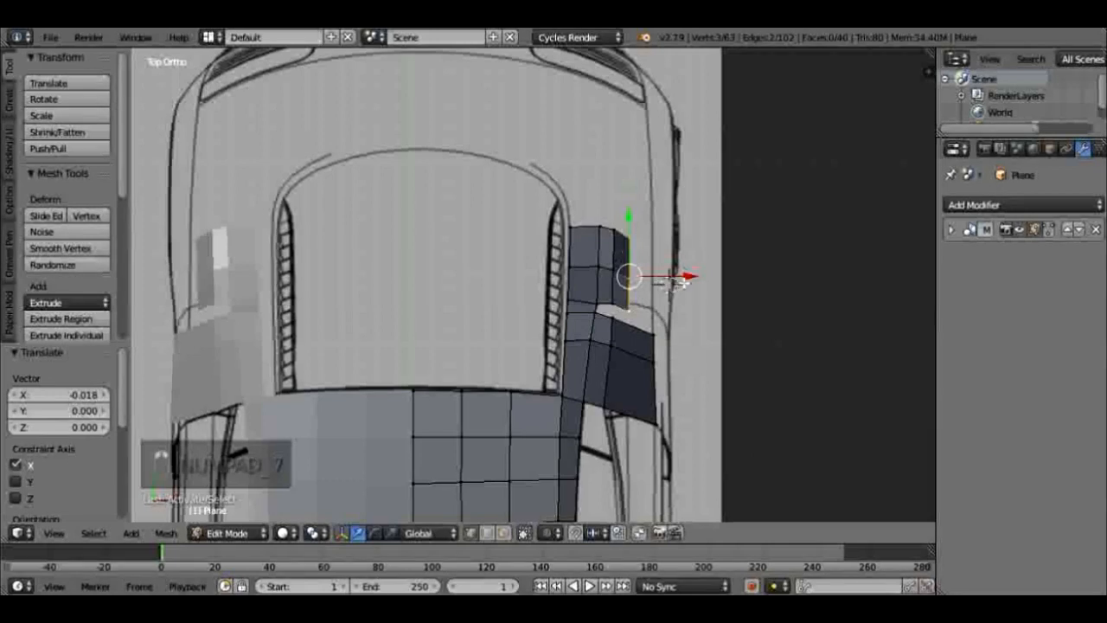
{"action": "key", "text": "g"}
{"action": "key", "text": "x"}
{"action": "left_click", "coordinate": [706, 268]}
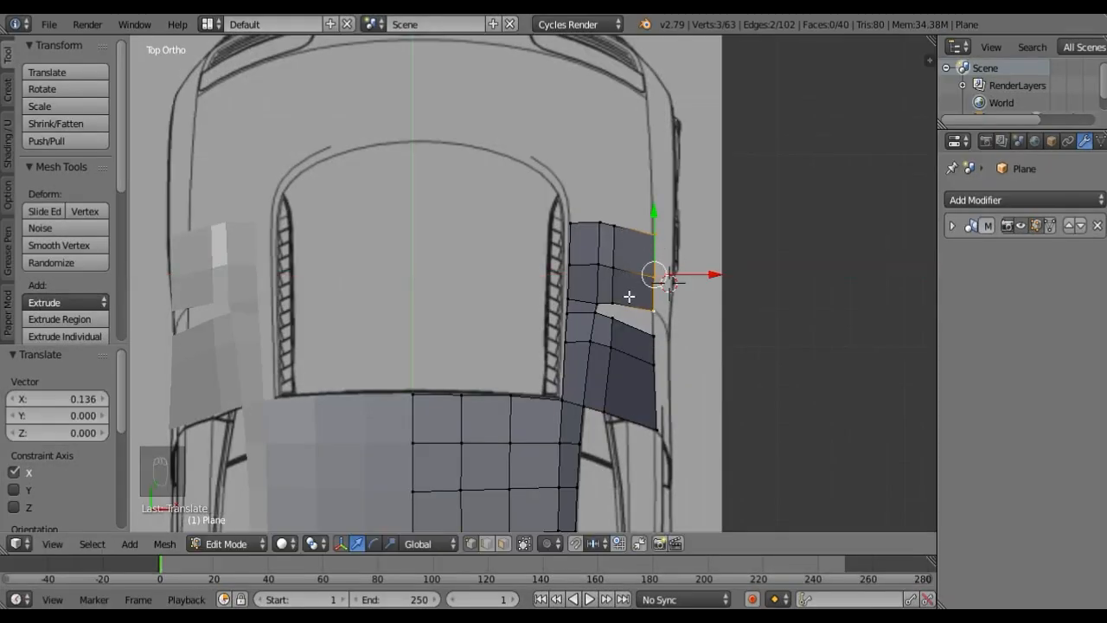
Step: Move the row of three vertices just above the rear side panel's bottom edge 0.022 along Y in the top view
{"action": "key", "text": "KP_3"}
{"action": "scroll", "coordinate": [631, 315], "scroll_direction": "up", "scroll_amount": 4}
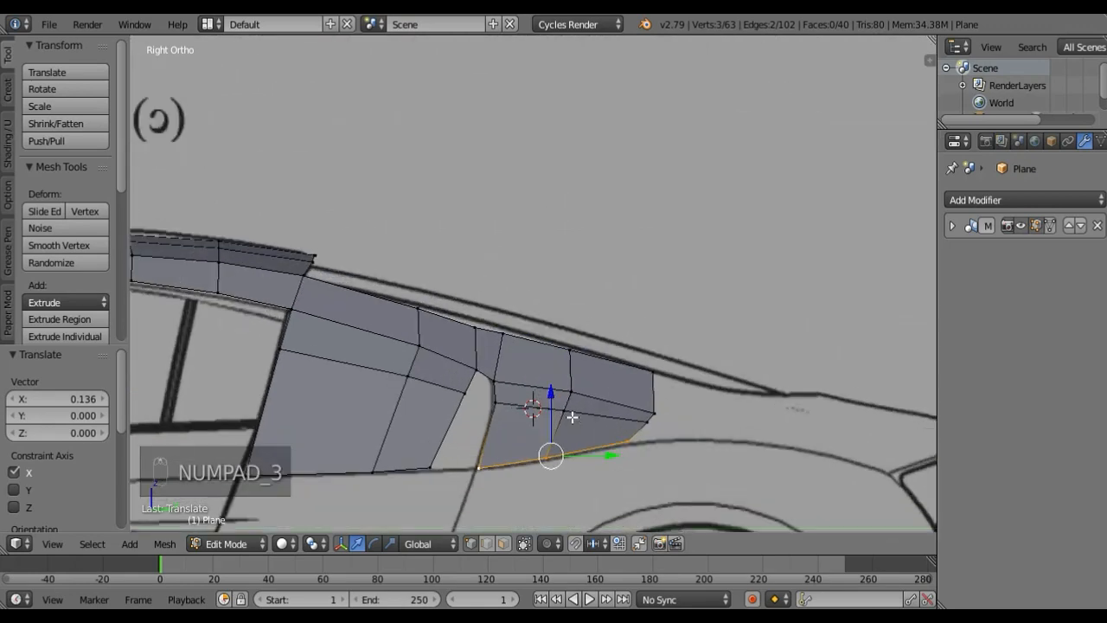
{"action": "key", "text": "z"}
{"action": "key", "text": "KP_7"}
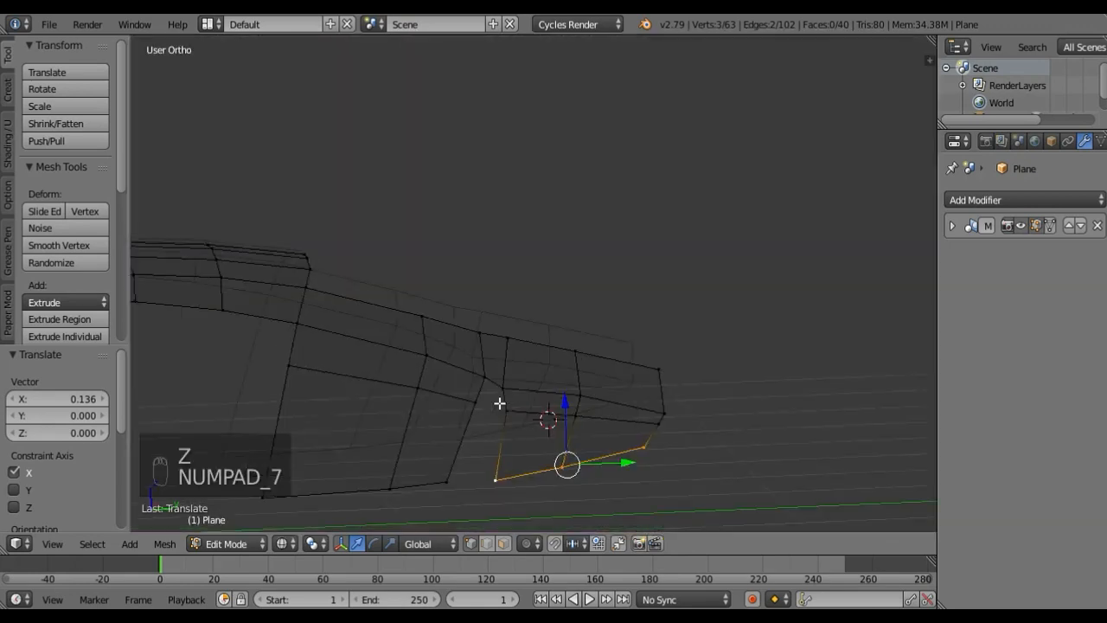
{"action": "right_click", "coordinate": [700, 165]}
{"action": "right_click", "coordinate": [699, 251], "text": "shift"}
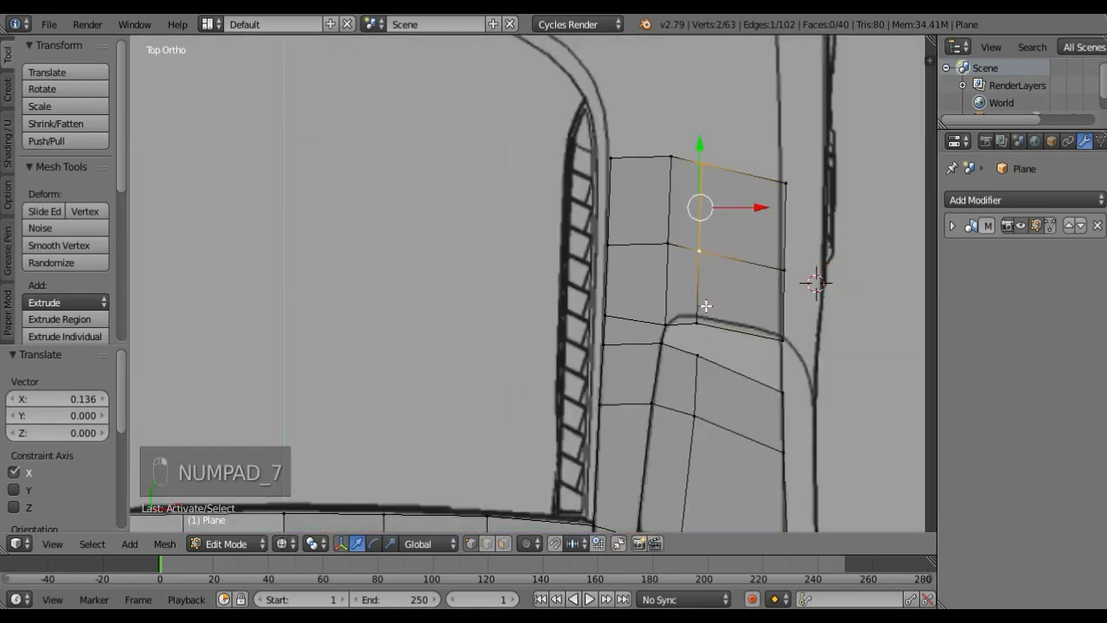
{"action": "right_click", "coordinate": [696, 323], "text": "shift"}
{"action": "left_click_drag", "start_coordinate": [702, 215], "coordinate": [701, 206]}
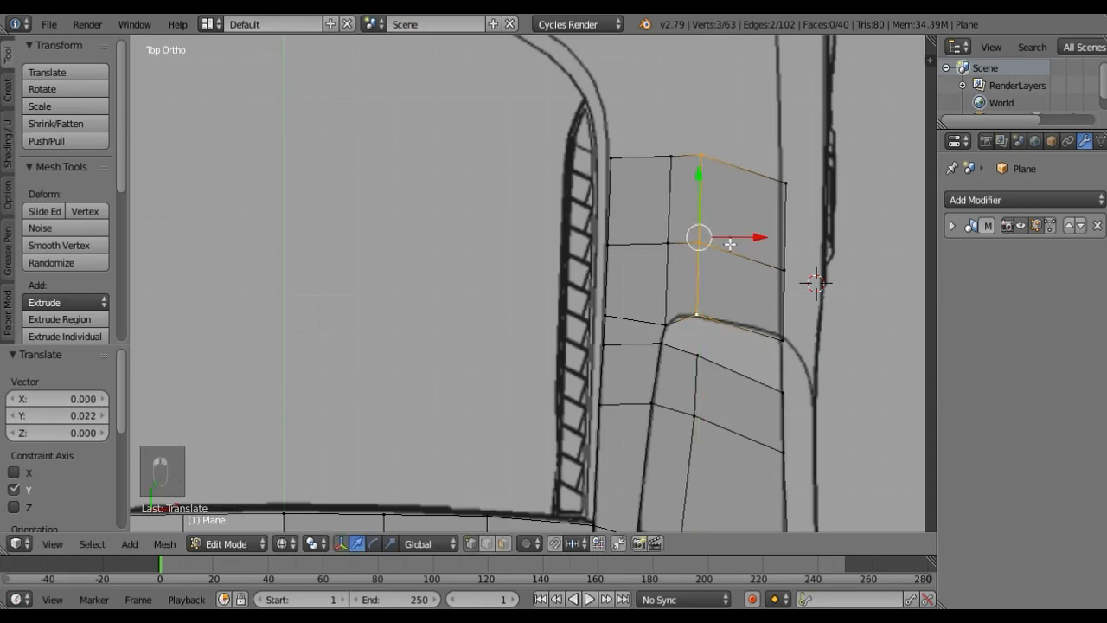
Step: Move the front vertex of that row on the rear side panel -0.020 along Y onto the blueprint's seam line in the side view
{"action": "scroll", "coordinate": [752, 391], "scroll_direction": "down", "scroll_amount": 2}
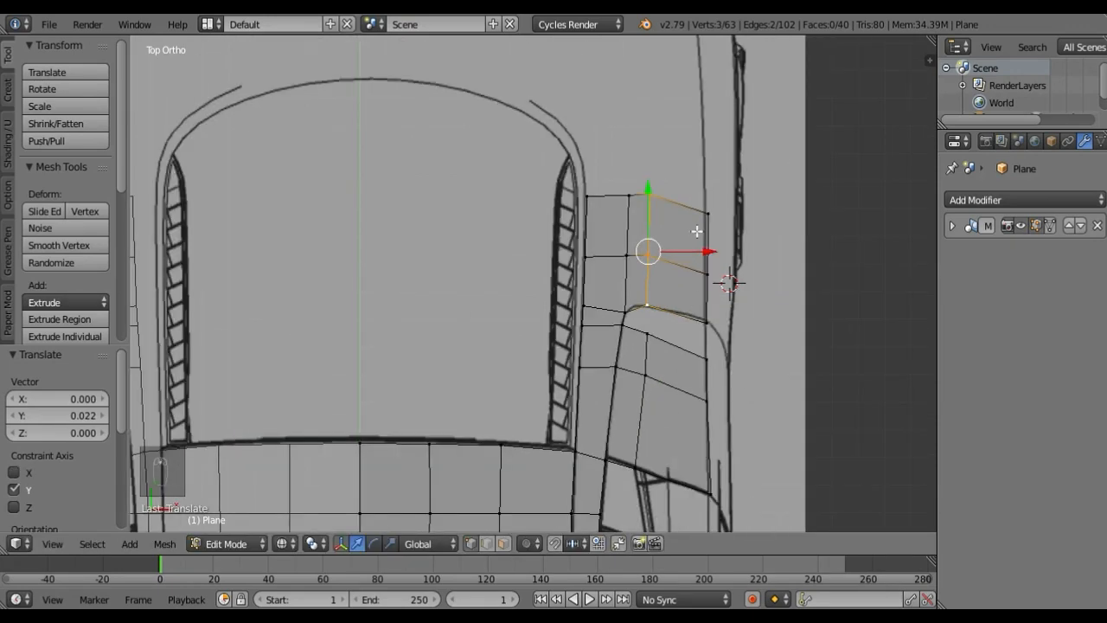
{"action": "key", "text": "grave"}
{"action": "middle_click_drag", "start_coordinate": [696, 231], "coordinate": [357, 86]}
{"action": "key", "text": "grave"}
{"action": "key", "text": "grave"}
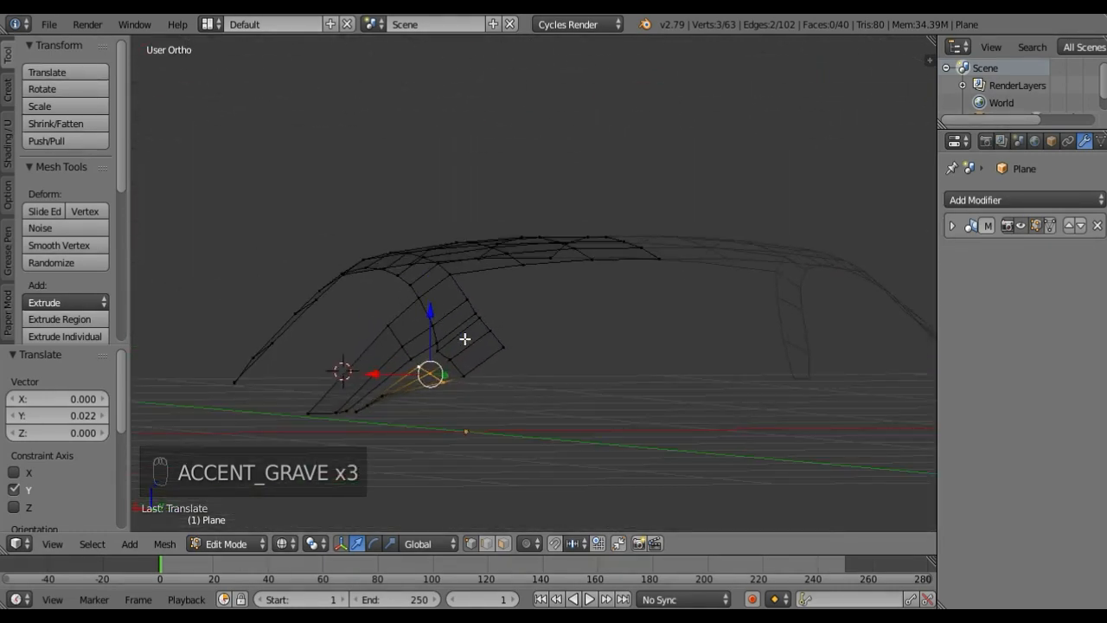
{"action": "key", "text": "KP_3"}
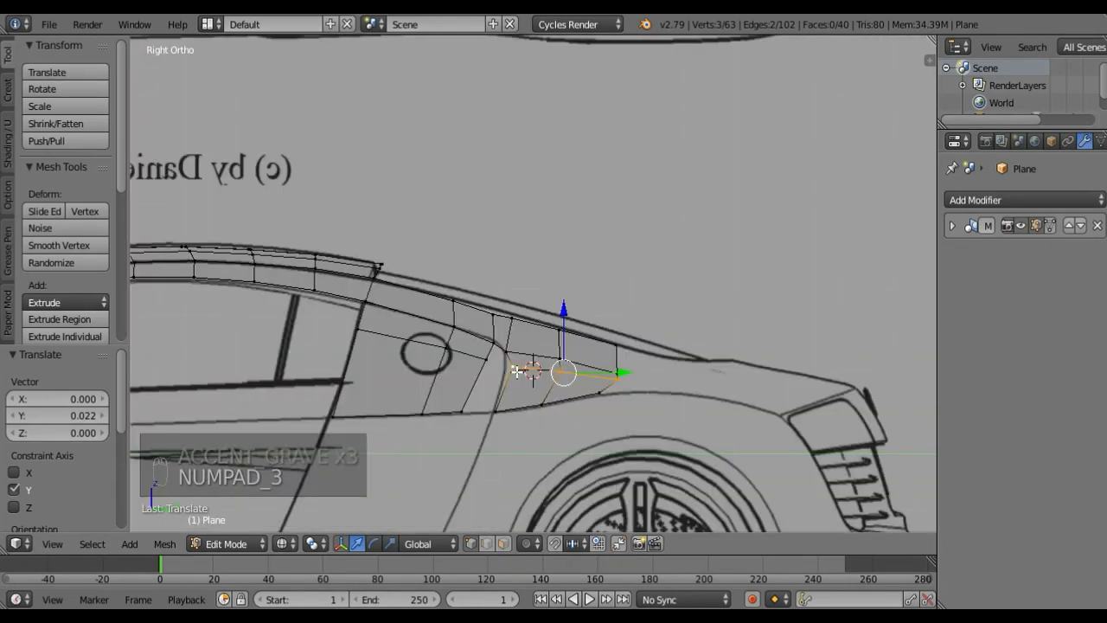
{"action": "key", "text": "z"}
{"action": "scroll", "coordinate": [519, 398], "scroll_direction": "up", "scroll_amount": 3}
{"action": "right_click", "coordinate": [490, 428]}
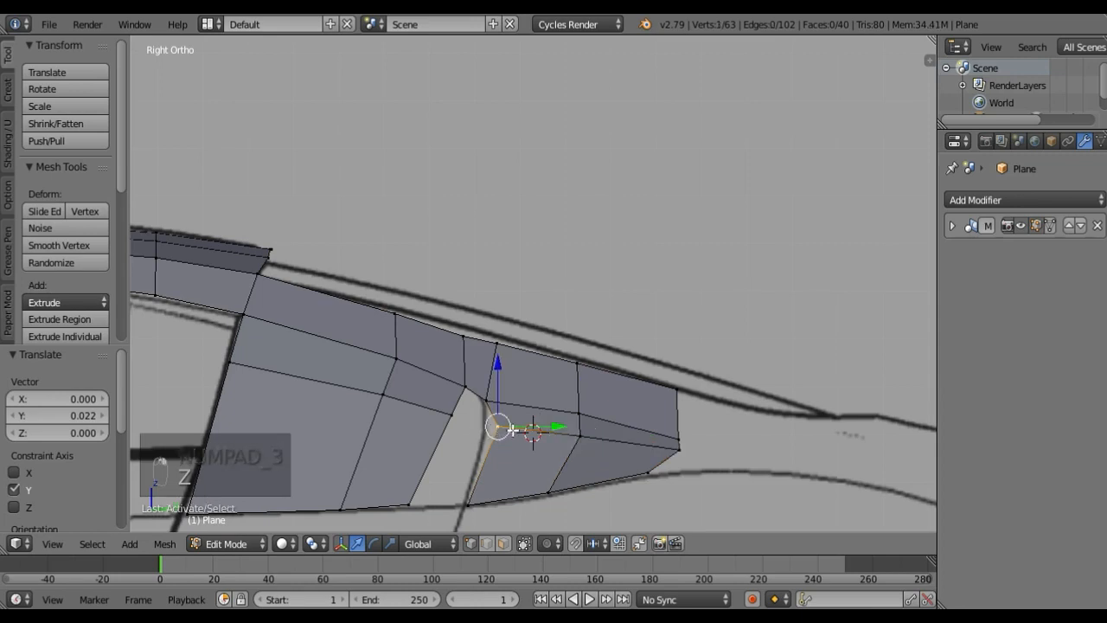
{"action": "key", "text": "g"}
{"action": "key", "text": "y"}
{"action": "left_click", "coordinate": [512, 435]}
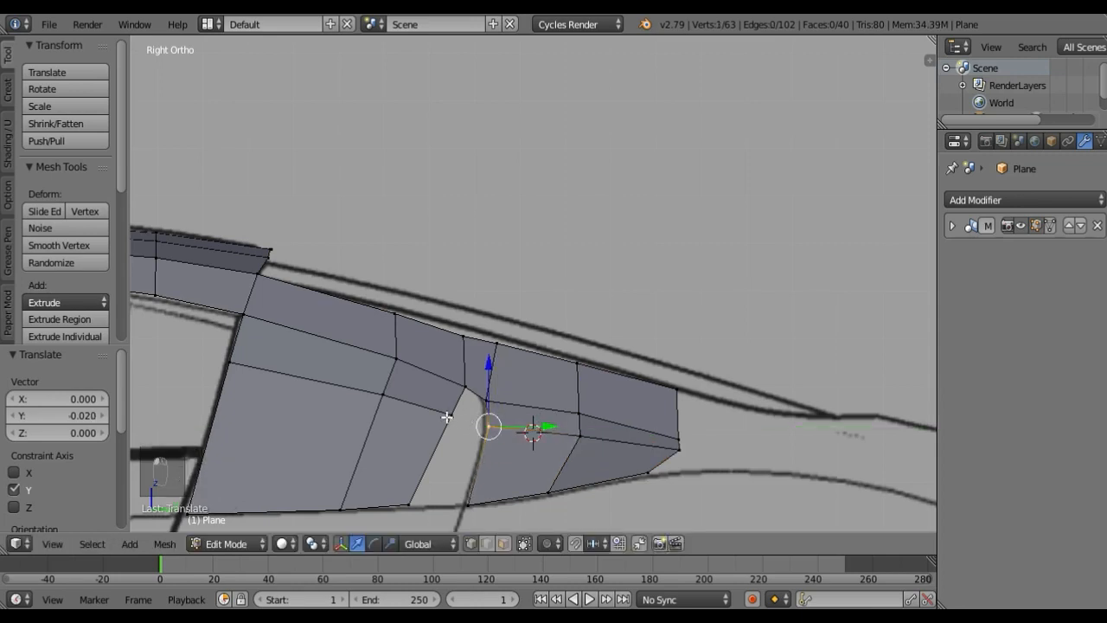
Step: Fill the gap between the new panel and the rear side panel with two four-vertex faces
{"action": "right_click", "coordinate": [484, 405], "text": "shift"}
{"action": "key", "text": "f"}
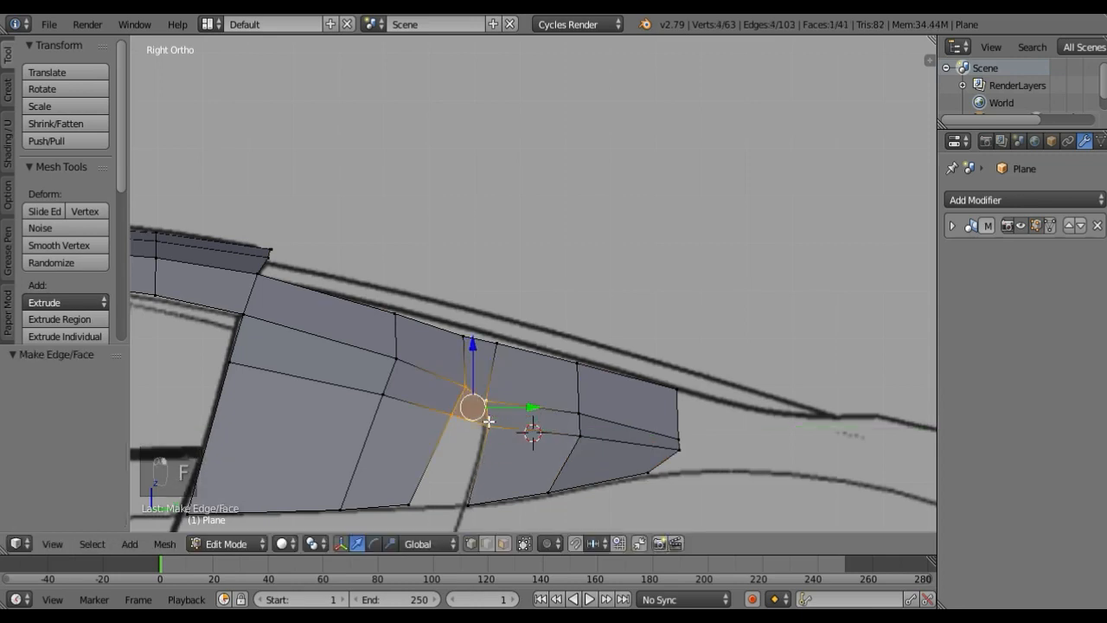
{"action": "right_click", "coordinate": [453, 419]}
{"action": "right_click", "coordinate": [408, 504], "text": "shift"}
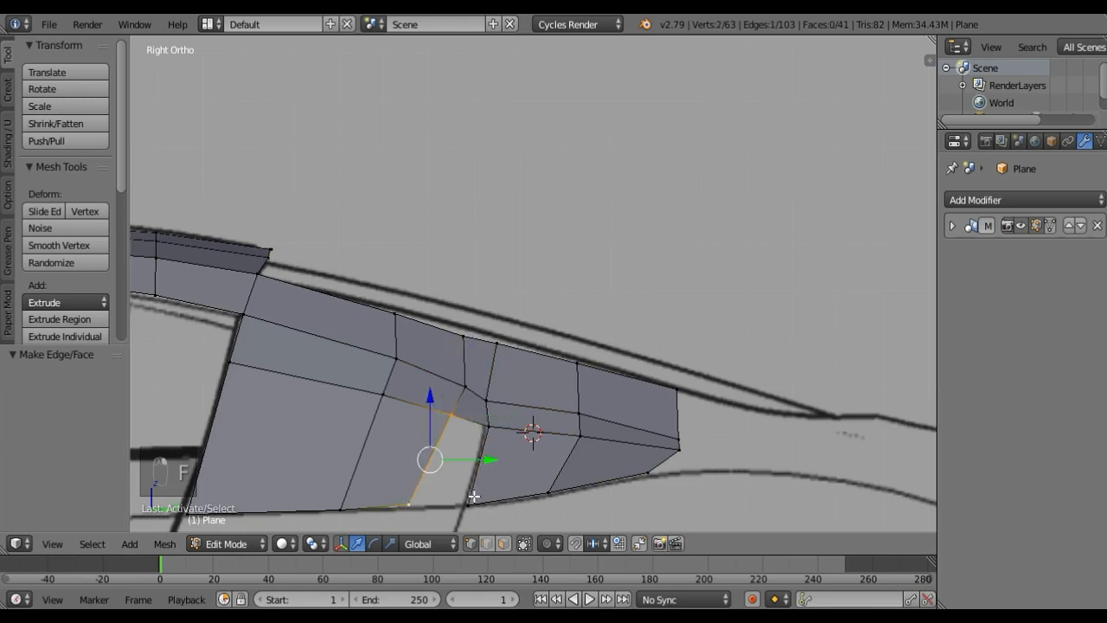
{"action": "right_click", "coordinate": [474, 497], "text": "shift"}
{"action": "right_click", "coordinate": [493, 412], "text": "shift"}
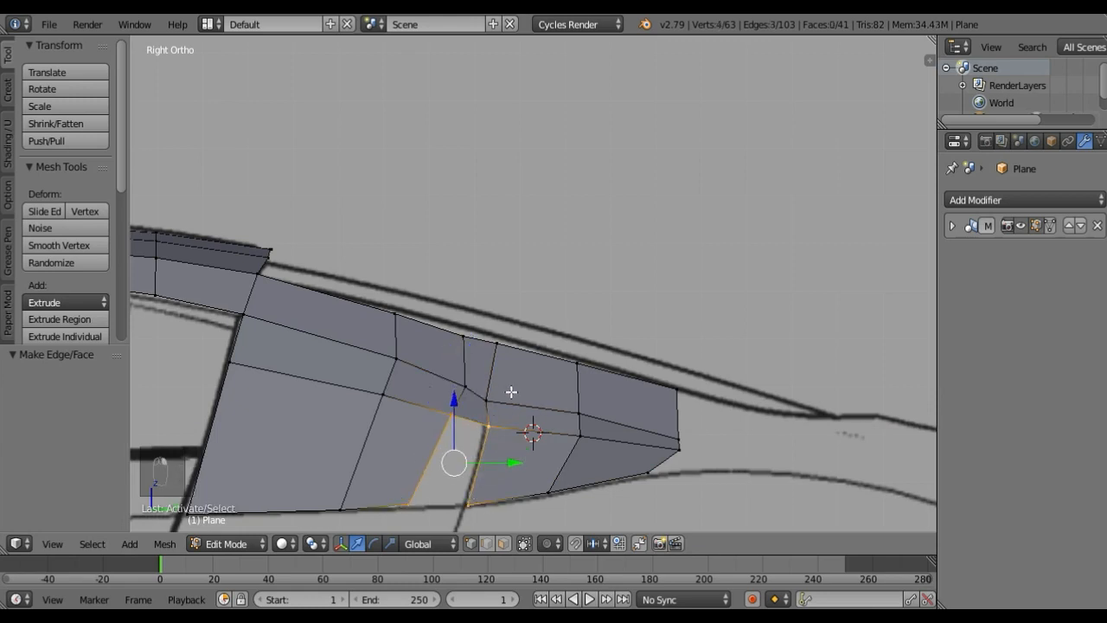
{"action": "key", "text": "f"}
Step: Adjust the vertex above the upper filled face's rear corner by 0.007 along Z, slightly along Y, and -0.006 along X
{"action": "right_click", "coordinate": [487, 399]}
{"action": "left_click_drag", "start_coordinate": [491, 354], "coordinate": [489, 349]}
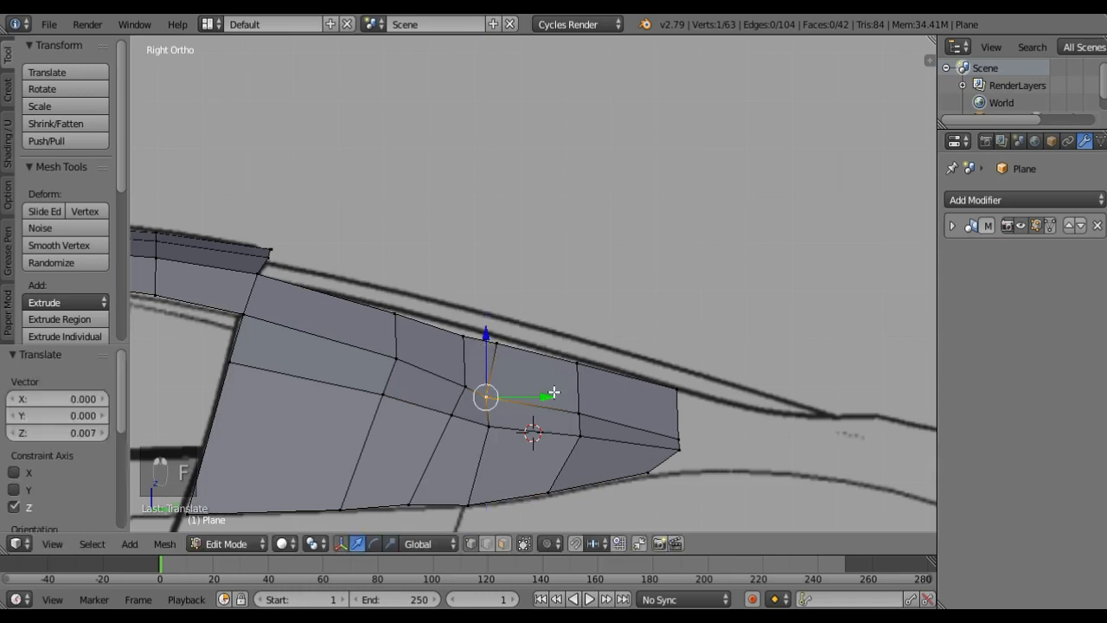
{"action": "left_click_drag", "start_coordinate": [545, 400], "coordinate": [562, 404]}
{"action": "key", "text": "grave"}
{"action": "middle_click_drag", "start_coordinate": [562, 404], "coordinate": [311, 407]}
{"action": "left_click_drag", "start_coordinate": [311, 406], "coordinate": [322, 404]}
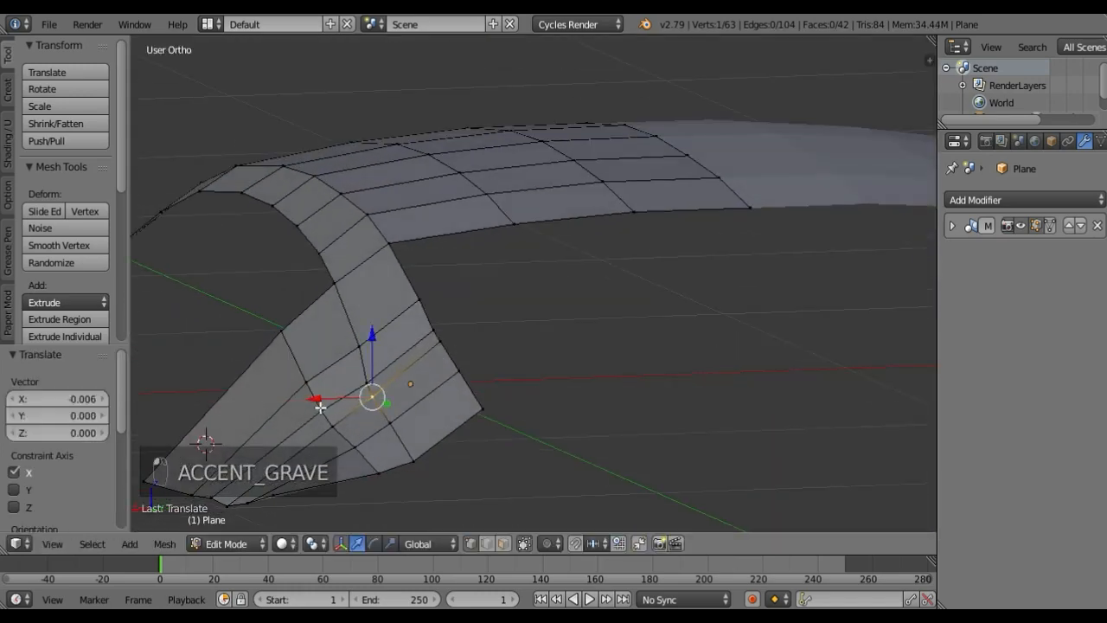
{"action": "key", "text": "grave"}
{"action": "middle_click_drag", "start_coordinate": [321, 403], "coordinate": [522, 413]}
{"action": "key", "text": "grave"}
{"action": "key", "text": "grave"}
Step: Shift the vertex where the side panel's front edge meets the roof rail 0.003 along Y to match the top-view blueprint
{"action": "key", "text": "KP_3"}
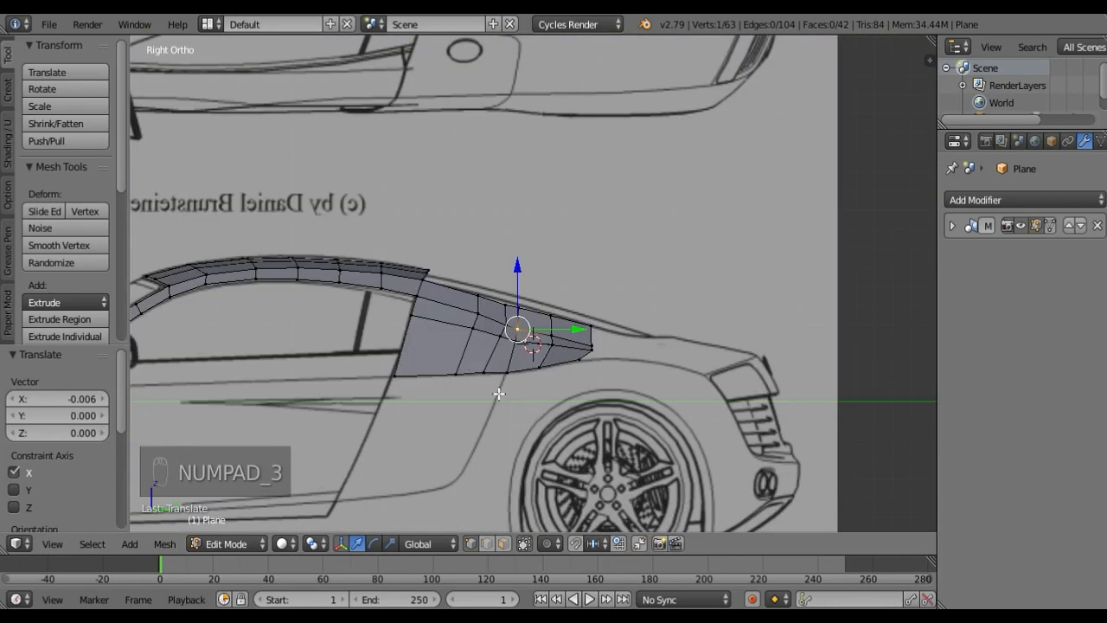
{"action": "key", "text": "KP_7"}
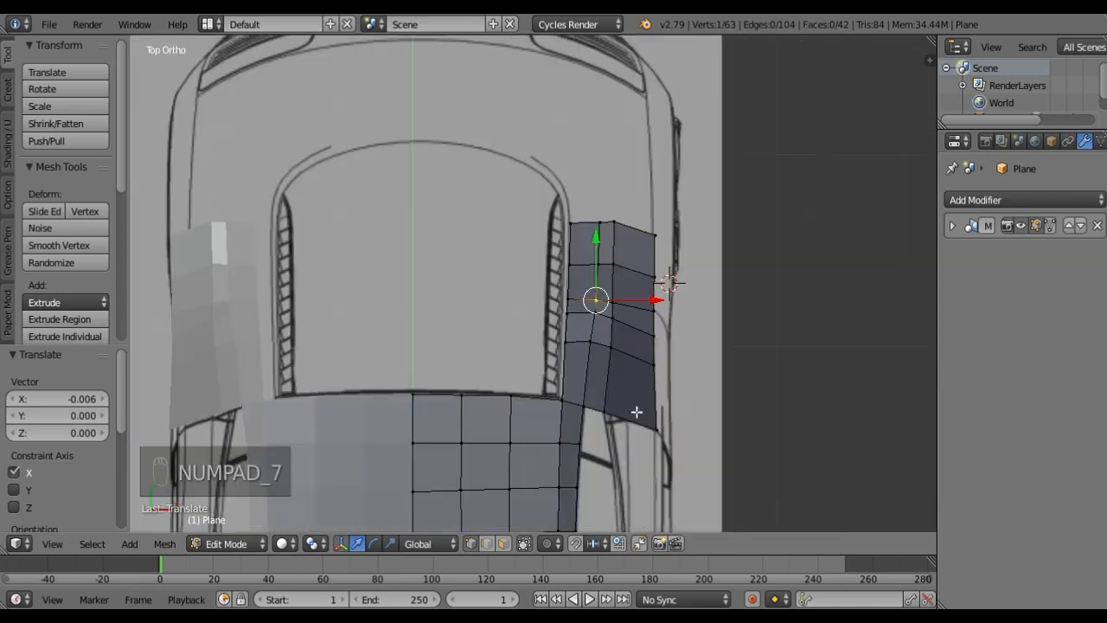
{"action": "scroll", "coordinate": [636, 413], "scroll_direction": "down", "scroll_amount": 8, "text": "shift"}
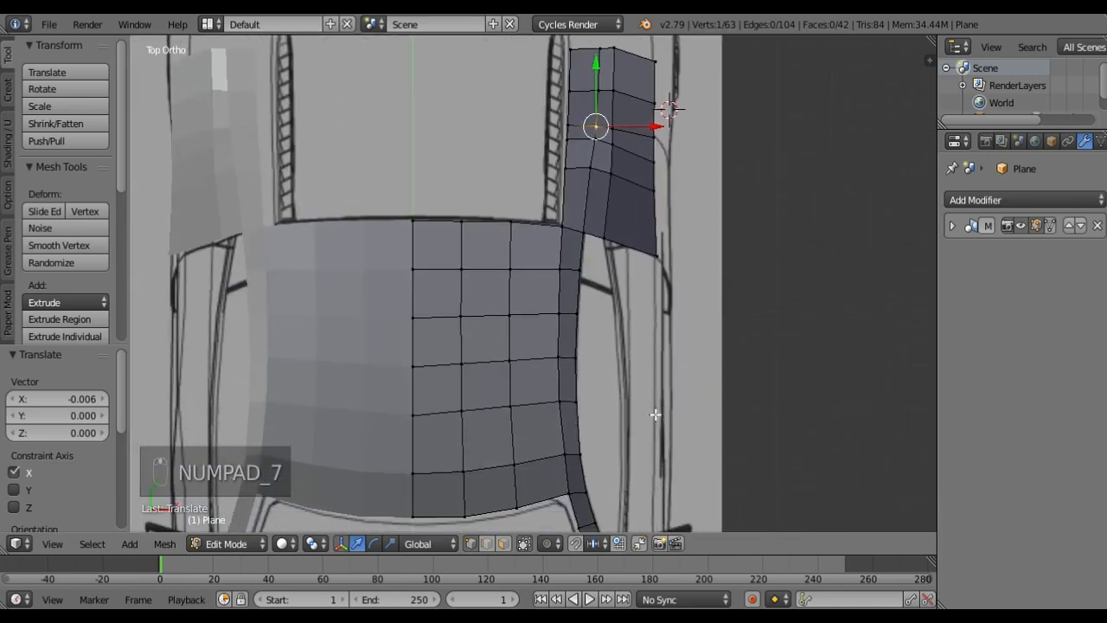
{"action": "scroll", "coordinate": [654, 414], "scroll_direction": "up", "scroll_amount": 2}
{"action": "key", "text": "z"}
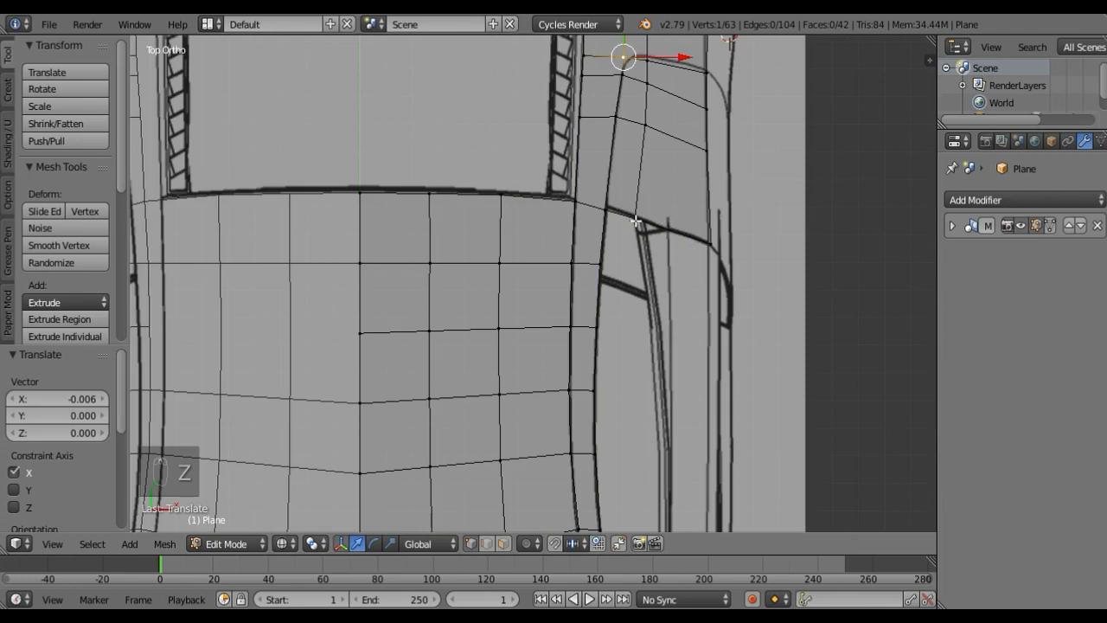
{"action": "right_click_drag", "start_coordinate": [609, 211], "coordinate": [604, 184]}
{"action": "right_click", "coordinate": [610, 180]}
{"action": "left_click_drag", "start_coordinate": [611, 180], "coordinate": [611, 177]}
{"action": "key", "text": "z"}
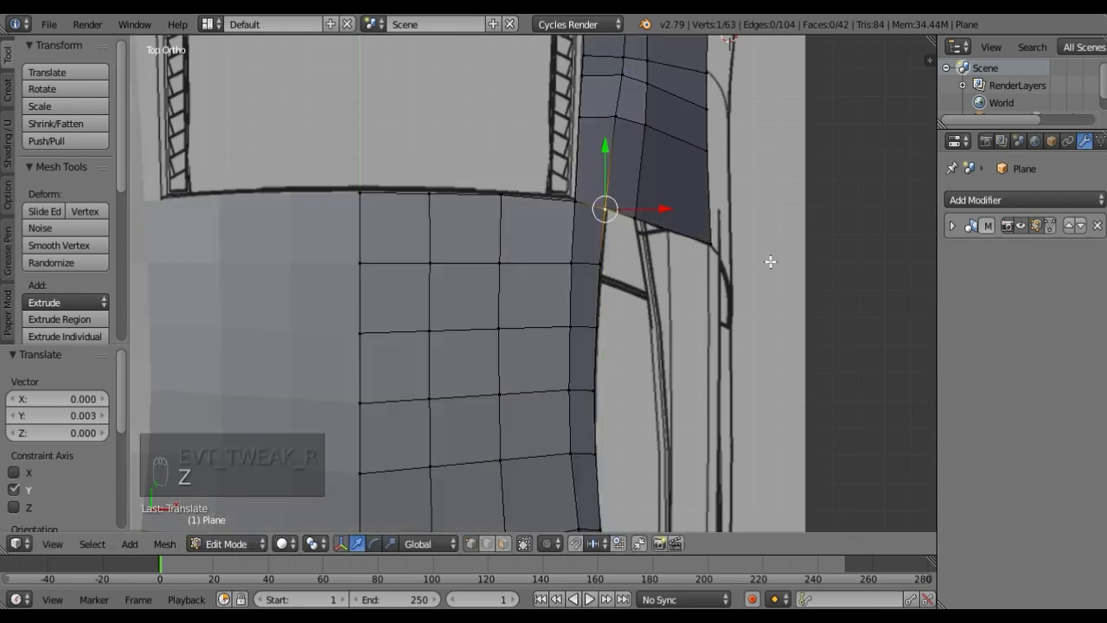
Step: Extrude the outer segment of the side panel's front edge forward by -0.516 along Y and -0.009 along X
{"action": "right_click", "coordinate": [638, 218]}
{"action": "right_click", "coordinate": [706, 250], "text": "shift"}
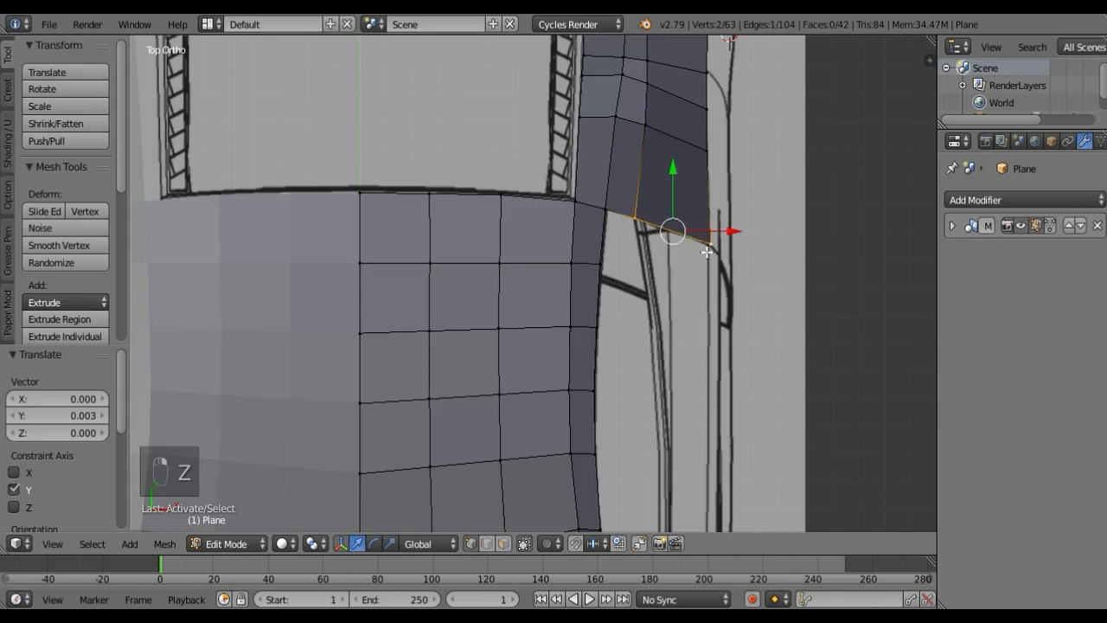
{"action": "key", "text": "e"}
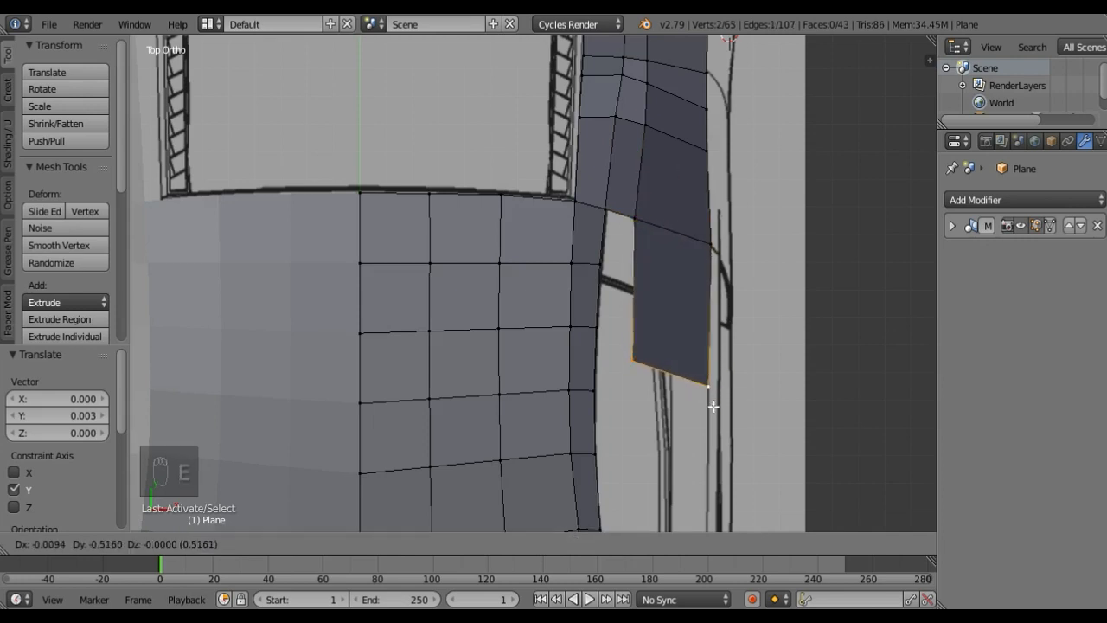
Step: Move the extruded face's inner front vertex 0.123 along X and -0.076 along Y, and add two crosswise loop cuts to the face
{"action": "left_click", "coordinate": [635, 360]}
{"action": "key", "text": "g"}
{"action": "key", "text": "x"}
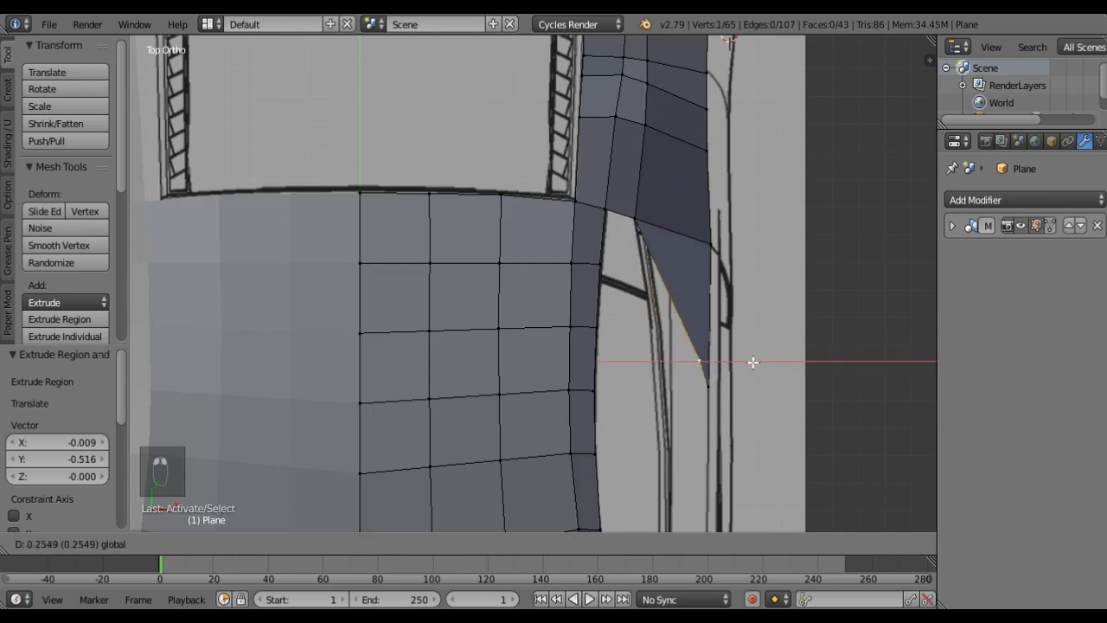
{"action": "left_click", "coordinate": [718, 373]}
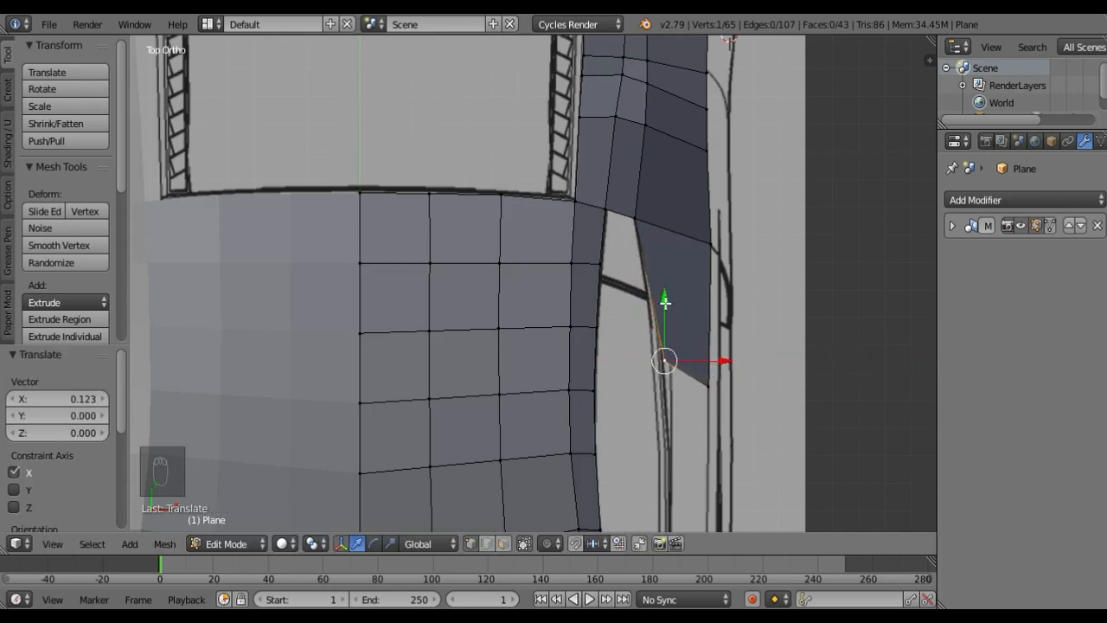
{"action": "left_click_drag", "start_coordinate": [664, 300], "coordinate": [672, 320]}
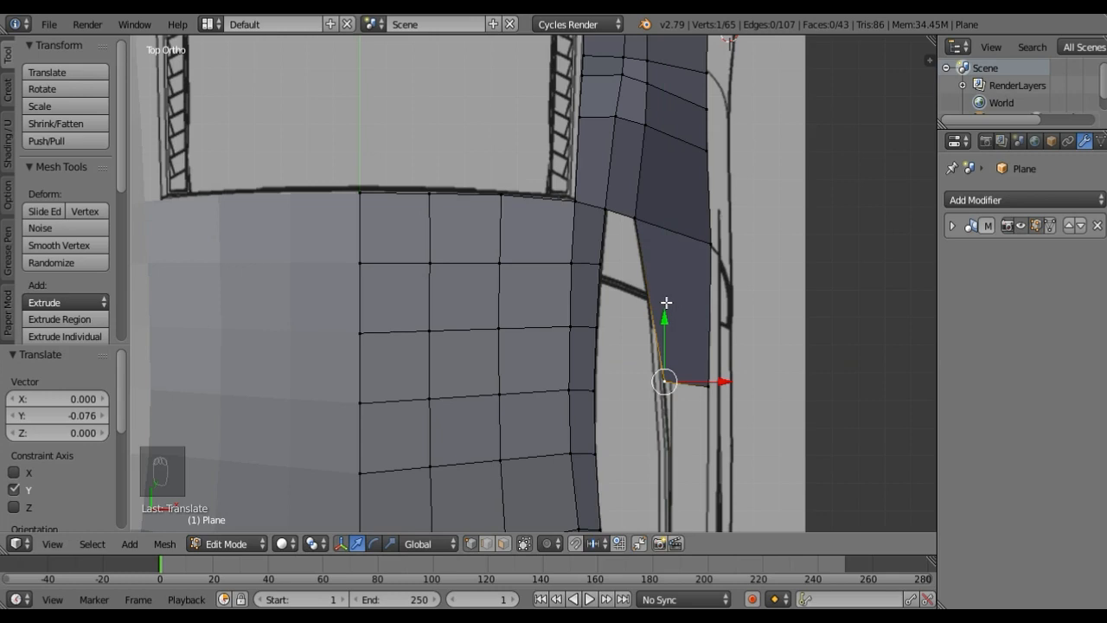
{"action": "key", "text": "ctrl+r"}
{"action": "left_click", "coordinate": [666, 303]}
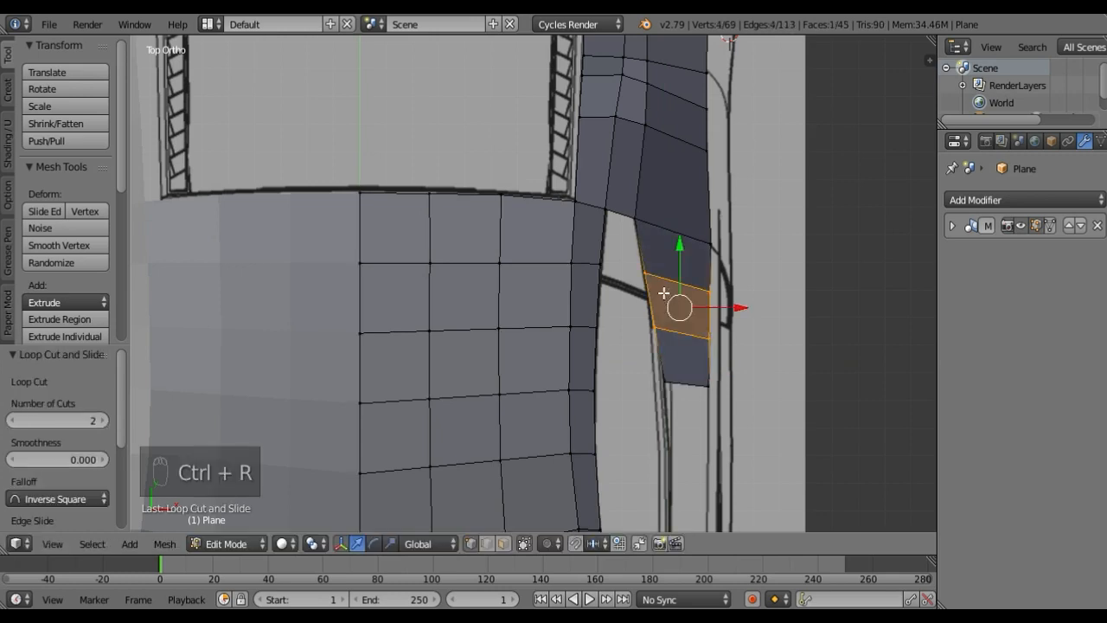
Step: Shift the inner-edge vertices of the extruded door-line strip along X to match the top-view blueprint, moving the rearmost one 0.041
{"action": "right_click", "coordinate": [669, 270]}
{"action": "mouse_move", "coordinate": [683, 271]}
{"action": "left_mouse_down"}
{"action": "mouse_move", "coordinate": [697, 267]}
{"action": "mouse_move", "coordinate": [682, 268]}
{"action": "left_mouse_up"}
{"action": "right_click", "coordinate": [664, 324]}
{"action": "left_click_drag", "start_coordinate": [683, 324], "coordinate": [692, 327]}
{"action": "right_click", "coordinate": [635, 218]}
{"action": "left_click_drag", "start_coordinate": [655, 217], "coordinate": [676, 216]}
{"action": "left_click", "coordinate": [673, 218]}
{"action": "key", "text": "grave"}
{"action": "middle_click_drag", "start_coordinate": [673, 217], "coordinate": [591, 101]}
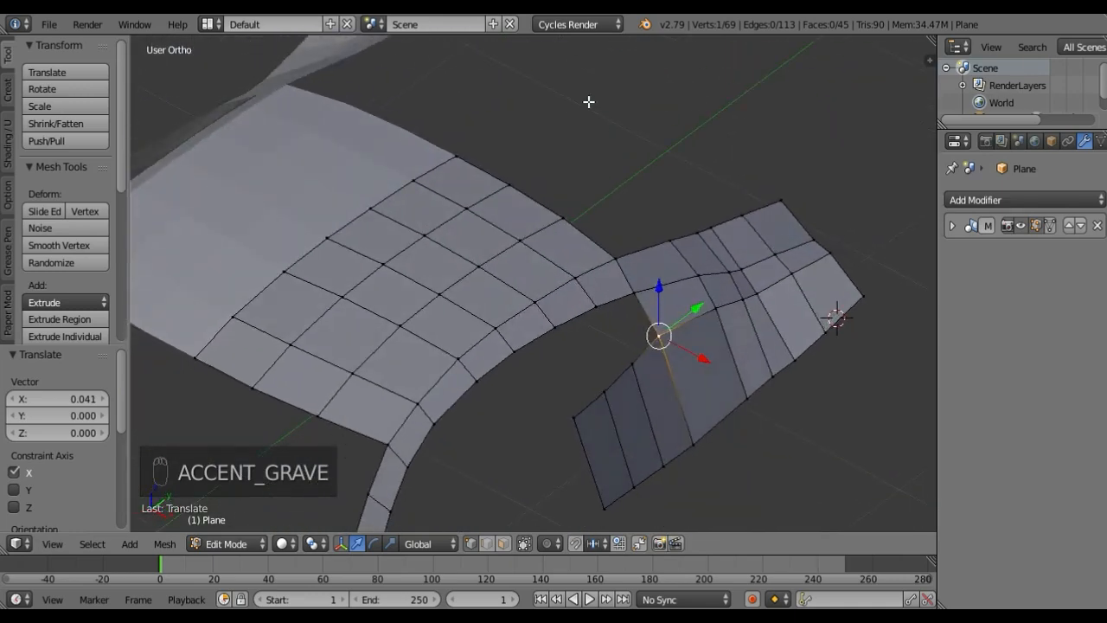
Step: Lower the strip's front bottom vertex by -0.009 and the next bottom vertex by -0.006 along Z in the side view
{"action": "key", "text": "KP_3"}
{"action": "right_click", "coordinate": [446, 339]}
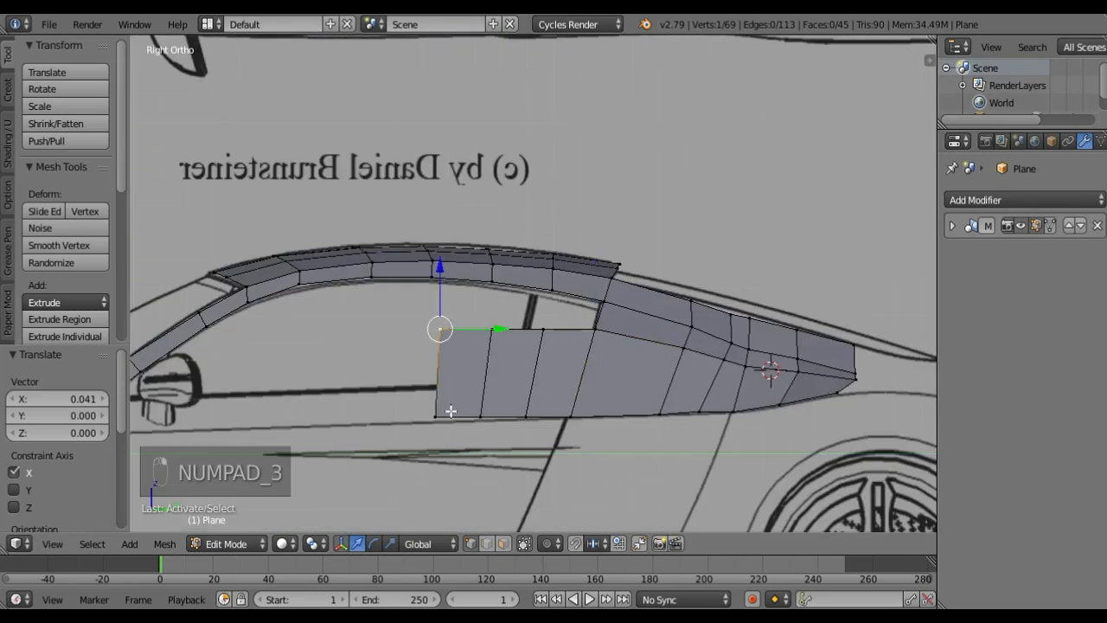
{"action": "right_click", "coordinate": [450, 410]}
{"action": "left_click_drag", "start_coordinate": [438, 376], "coordinate": [448, 380]}
{"action": "right_click", "coordinate": [484, 406]}
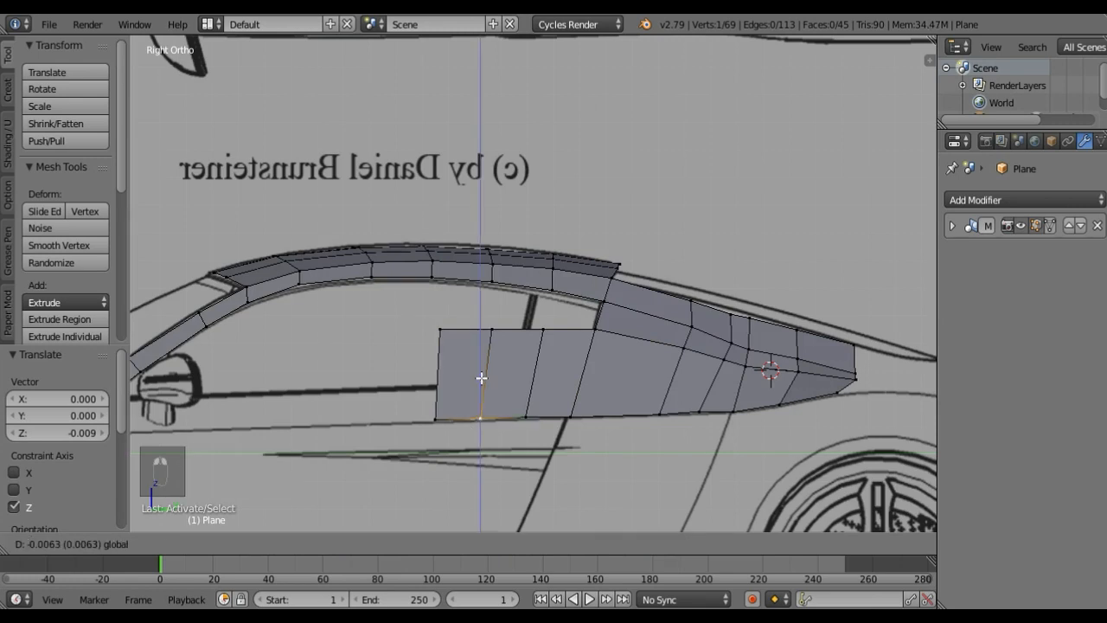
Step: Lower the strip's three front upper vertices by -0.205 along Z to the blueprint's window line
{"action": "right_click", "coordinate": [439, 339]}
{"action": "right_click", "coordinate": [495, 331], "text": "shift"}
{"action": "right_click", "coordinate": [541, 323], "text": "shift"}
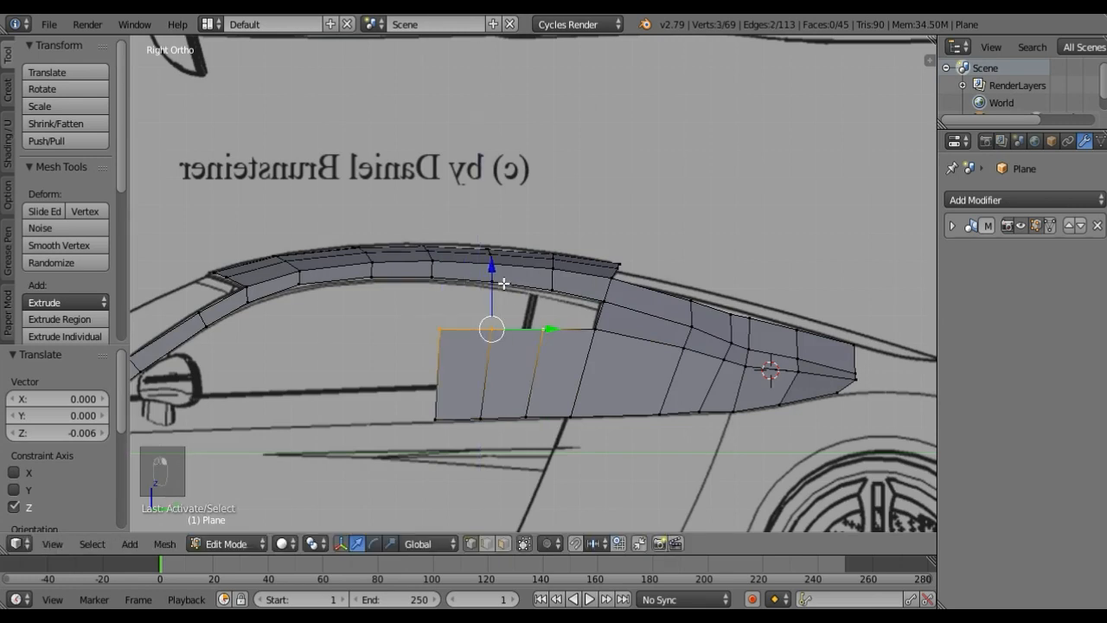
{"action": "left_click_drag", "start_coordinate": [504, 283], "coordinate": [495, 339]}
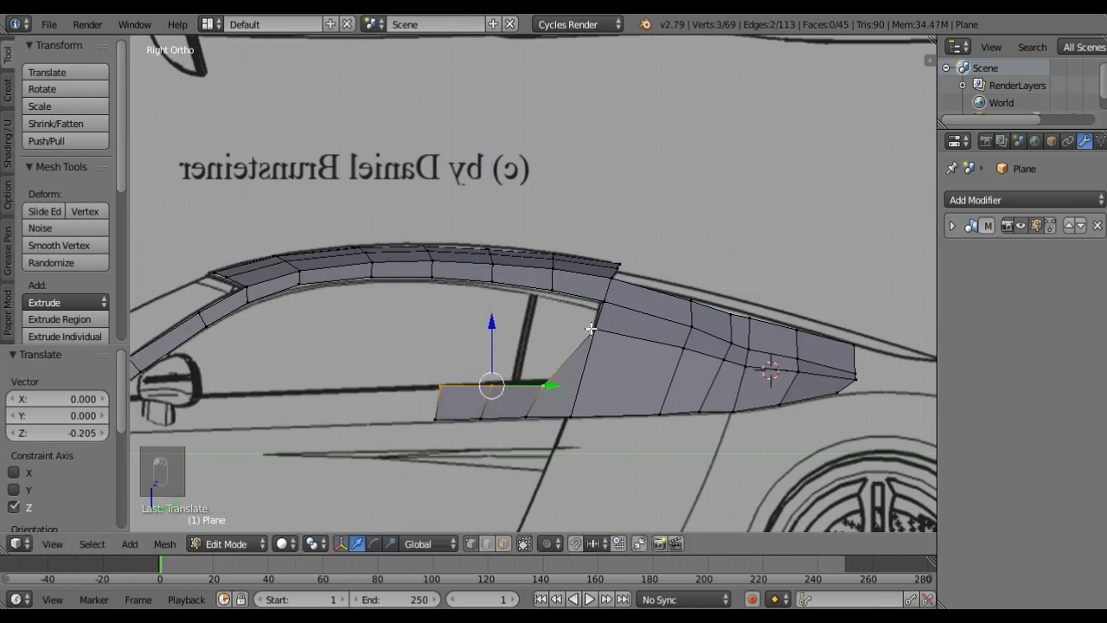
Step: Move the side window's rear bottom corner vertex -0.182 along Z and -0.057 along Y
{"action": "right_click", "coordinate": [591, 329]}
{"action": "left_click_drag", "start_coordinate": [593, 271], "coordinate": [598, 324]}
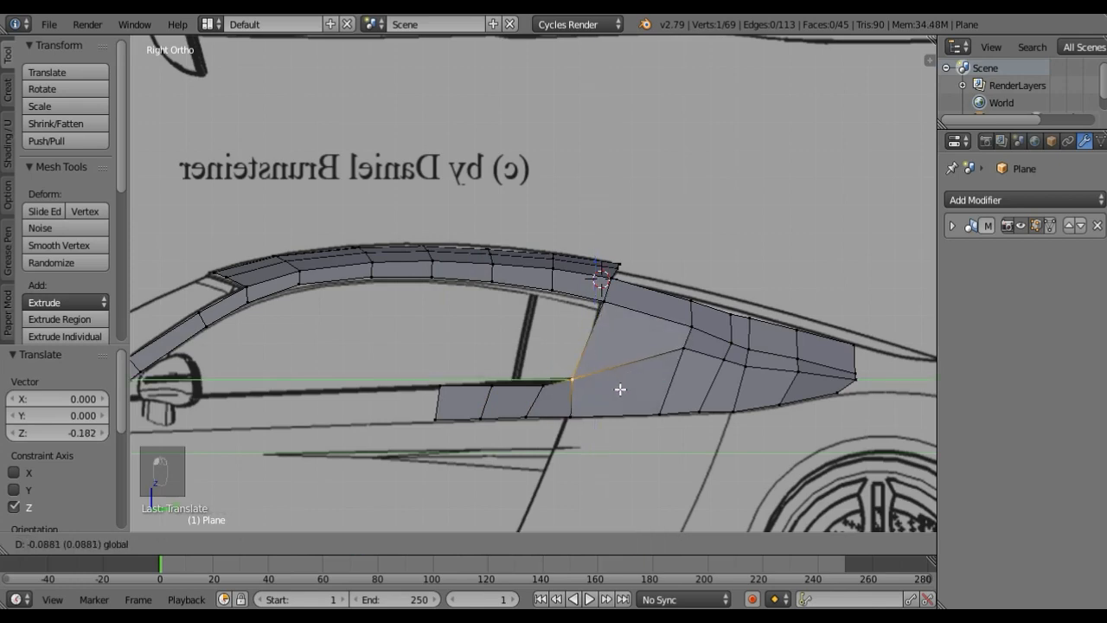
{"action": "left_click", "coordinate": [628, 390]}
{"action": "middle_click_drag", "start_coordinate": [628, 391], "coordinate": [806, 430]}
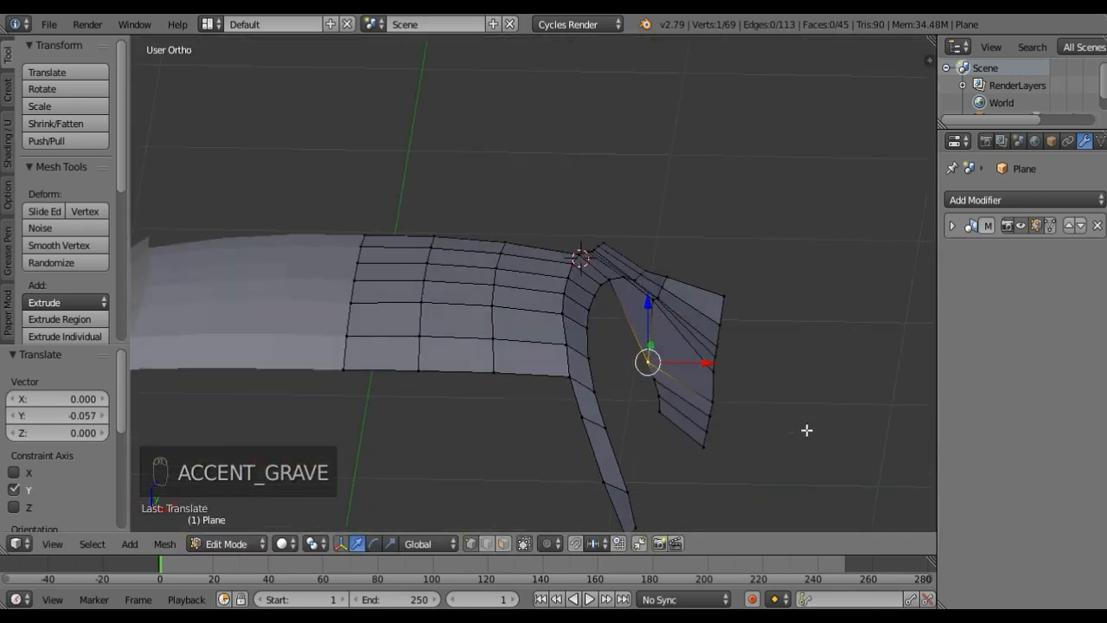
{"action": "key", "text": "KP_1"}
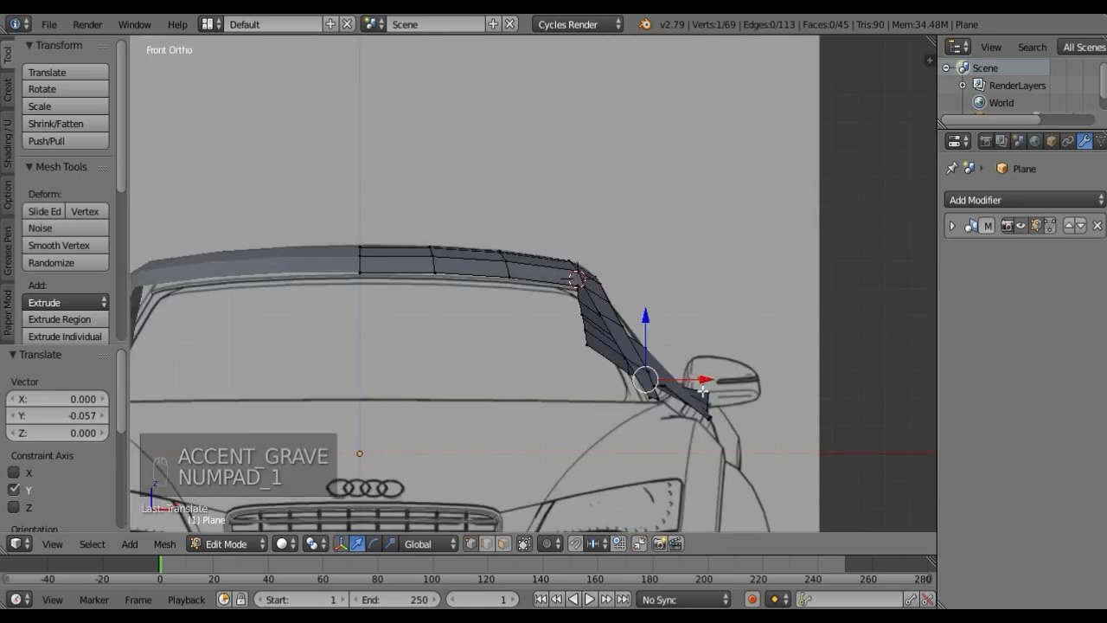
{"action": "middle_click_drag", "start_coordinate": [703, 391], "coordinate": [381, 429]}
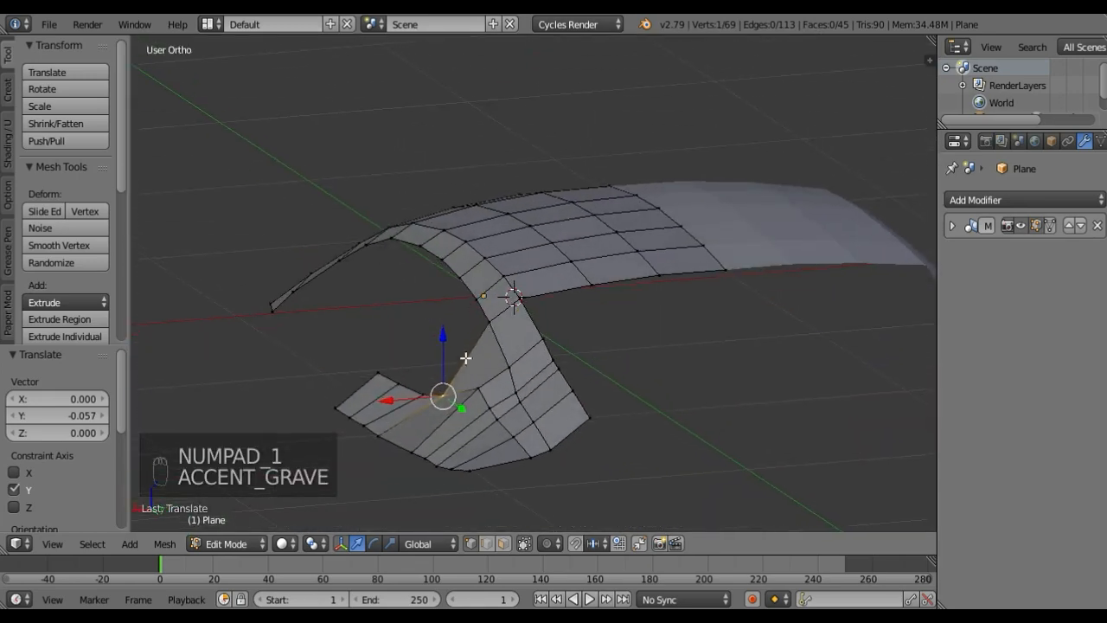
Step: Refine the window's rear bottom corner vertex by 0.023 along Z and 0.019 along Y, and lower it slightly onto the window line
{"action": "left_click_drag", "start_coordinate": [445, 355], "coordinate": [445, 347]}
{"action": "middle_click_drag", "start_coordinate": [446, 349], "coordinate": [756, 344]}
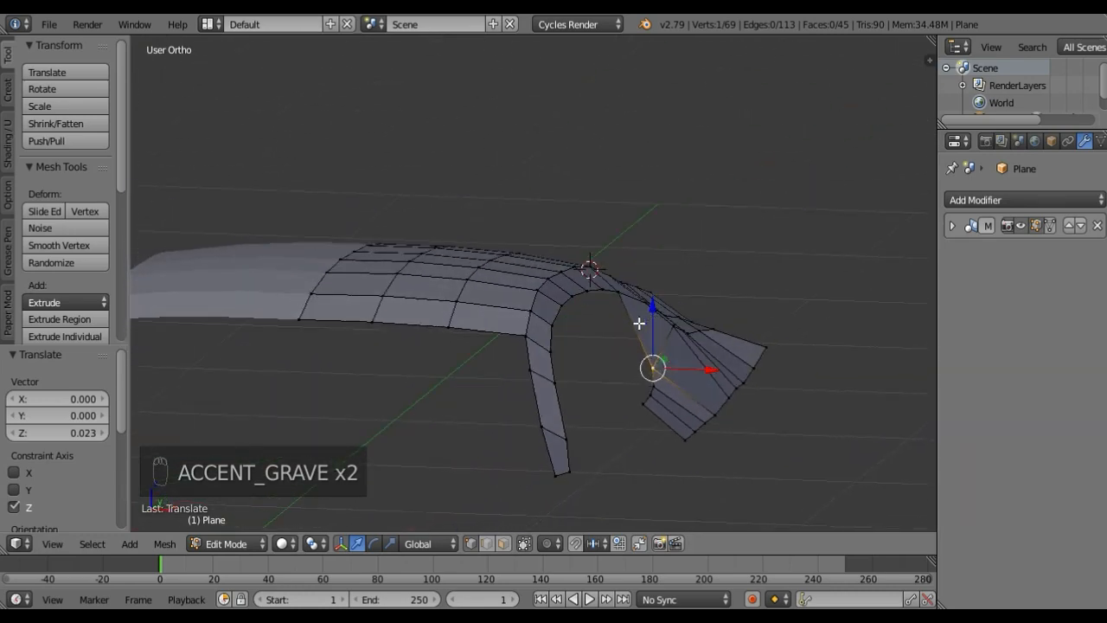
{"action": "key", "text": "grave"}
{"action": "key", "text": "KP_3"}
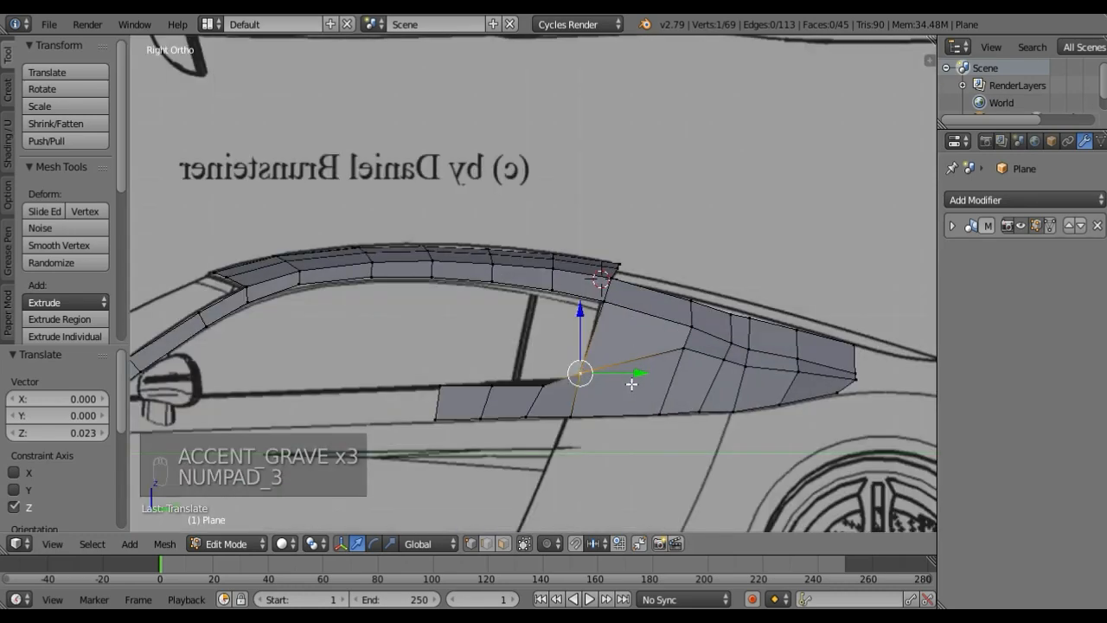
{"action": "mouse_move", "coordinate": [614, 374]}
{"action": "left_mouse_down"}
{"action": "mouse_move", "coordinate": [632, 378]}
{"action": "mouse_move", "coordinate": [620, 380]}
{"action": "left_mouse_up"}
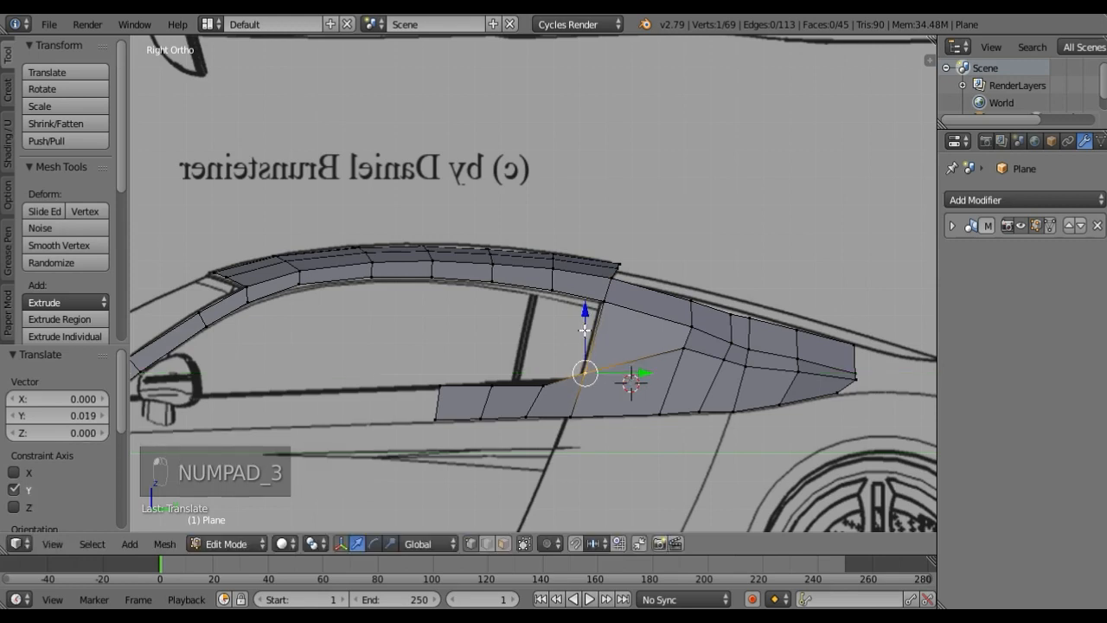
{"action": "left_click_drag", "start_coordinate": [585, 330], "coordinate": [548, 354]}
Step: Raise the upper strip vertex just ahead of the window corner by 0.013 along Z, and the inner vertex behind the corner by 0.006
{"action": "right_click", "coordinate": [538, 385]}
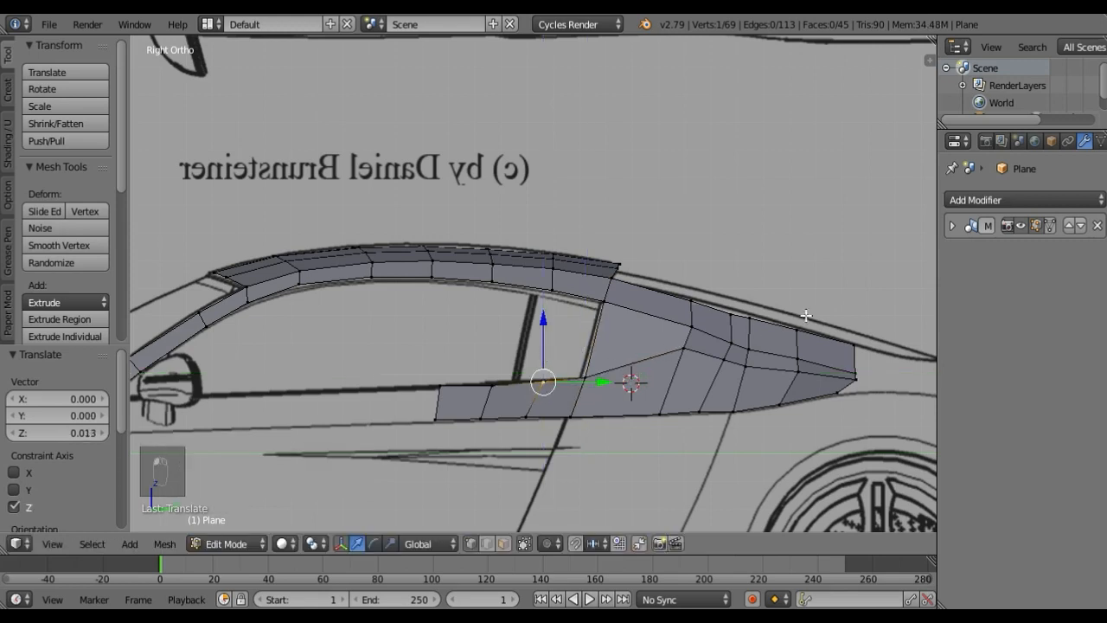
{"action": "key", "text": "z"}
{"action": "key", "text": "z"}
{"action": "right_click", "coordinate": [690, 350]}
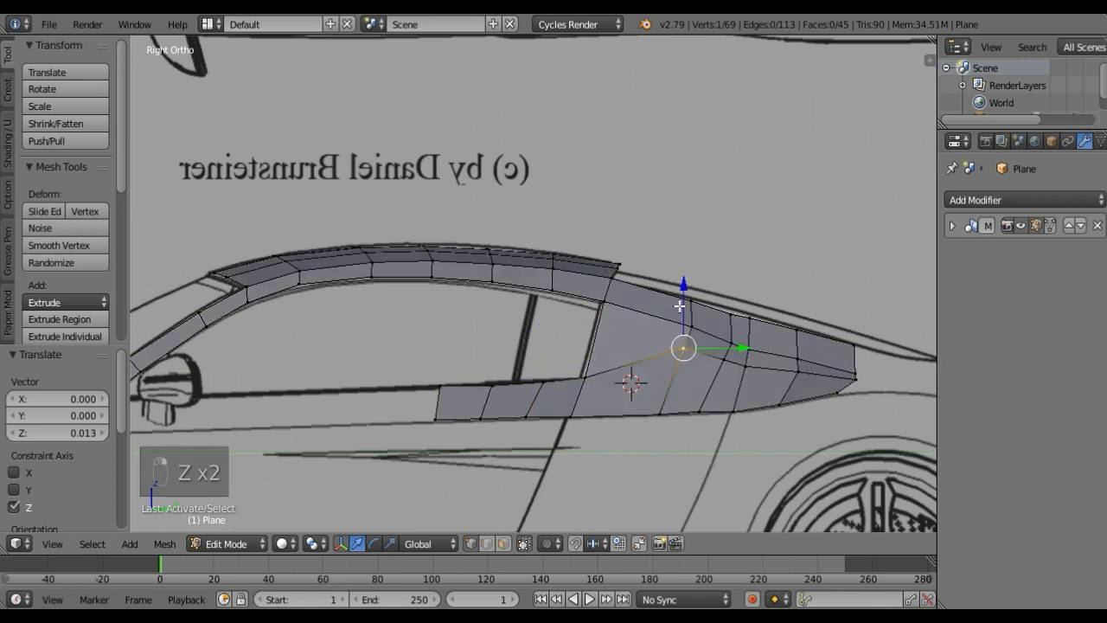
{"action": "mouse_move", "coordinate": [681, 306]}
{"action": "left_mouse_down"}
{"action": "mouse_move", "coordinate": [685, 320]}
{"action": "mouse_move", "coordinate": [743, 347]}
{"action": "left_mouse_up"}
{"action": "right_click", "coordinate": [745, 366]}
Step: Nudge the inner side-panel vertex behind the window corner slightly along X and Z to smooth the surface
{"action": "key", "text": "grave"}
{"action": "middle_click_drag", "start_coordinate": [742, 347], "coordinate": [586, 372]}
{"action": "right_click", "coordinate": [510, 379]}
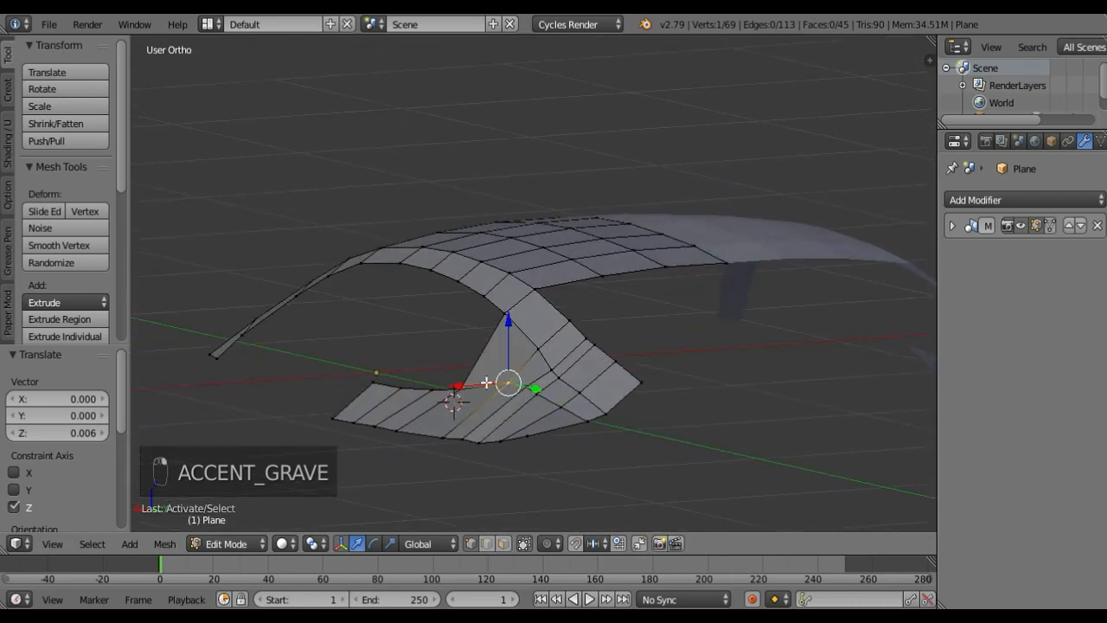
{"action": "left_click_drag", "start_coordinate": [486, 384], "coordinate": [482, 383]}
{"action": "left_click_drag", "start_coordinate": [505, 337], "coordinate": [504, 335]}
Step: Examine the side panel's curvature from the rear blueprint view and several angles, in solid and wireframe display
{"action": "key", "text": "grave"}
{"action": "middle_click_drag", "start_coordinate": [504, 336], "coordinate": [447, 340]}
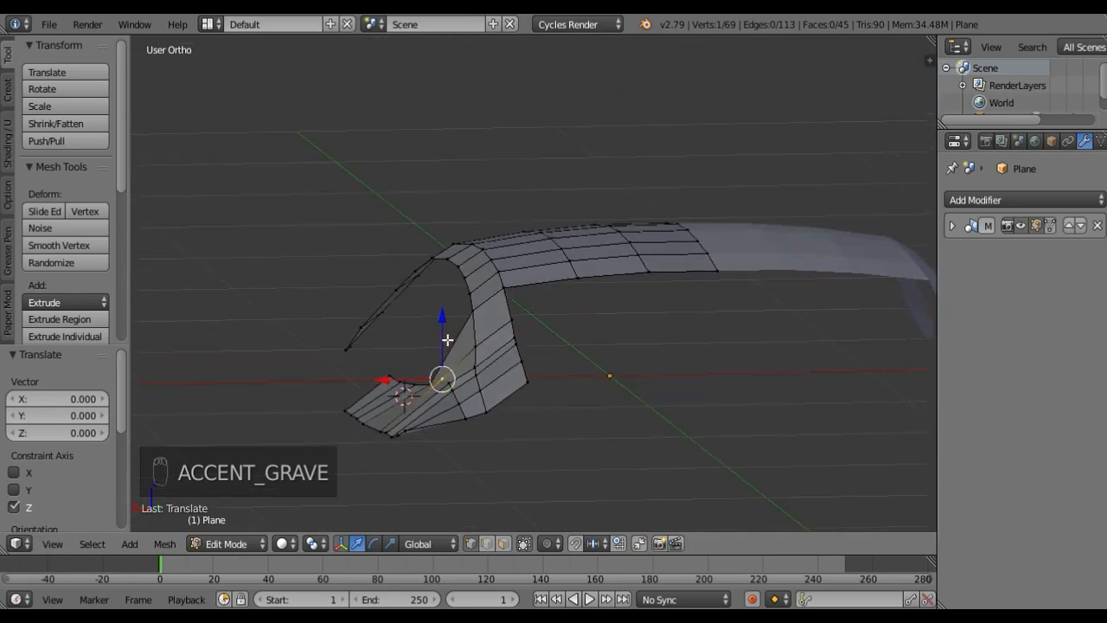
{"action": "key", "text": "ctrl+KP_1"}
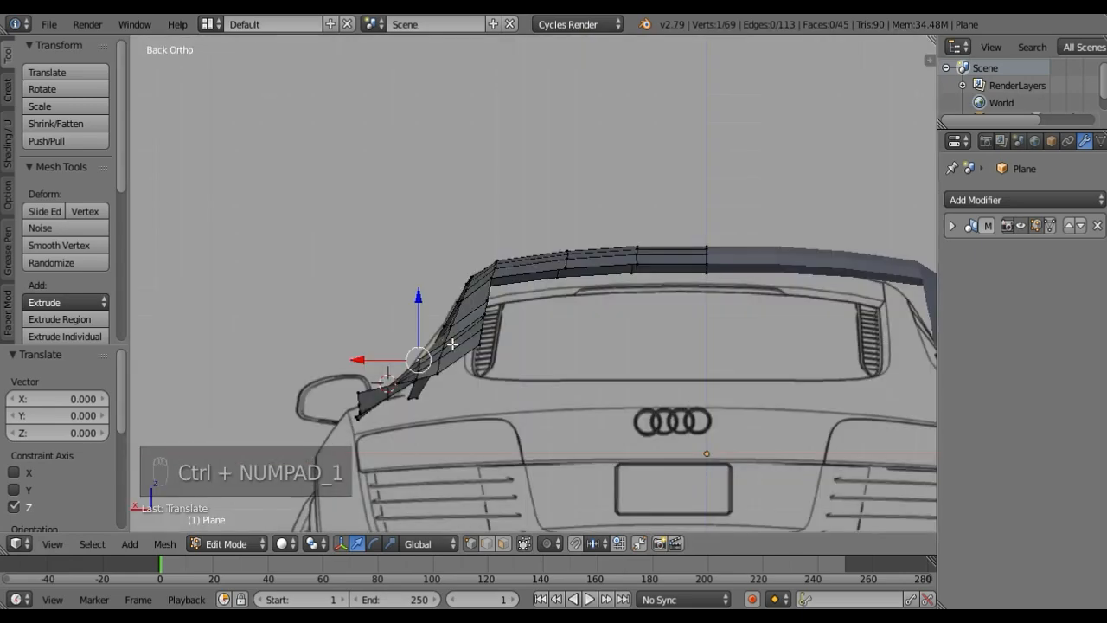
{"action": "scroll", "coordinate": [450, 342], "scroll_direction": "up", "scroll_amount": 2}
{"action": "key", "text": "grave"}
{"action": "middle_click_drag", "start_coordinate": [452, 345], "coordinate": [450, 369]}
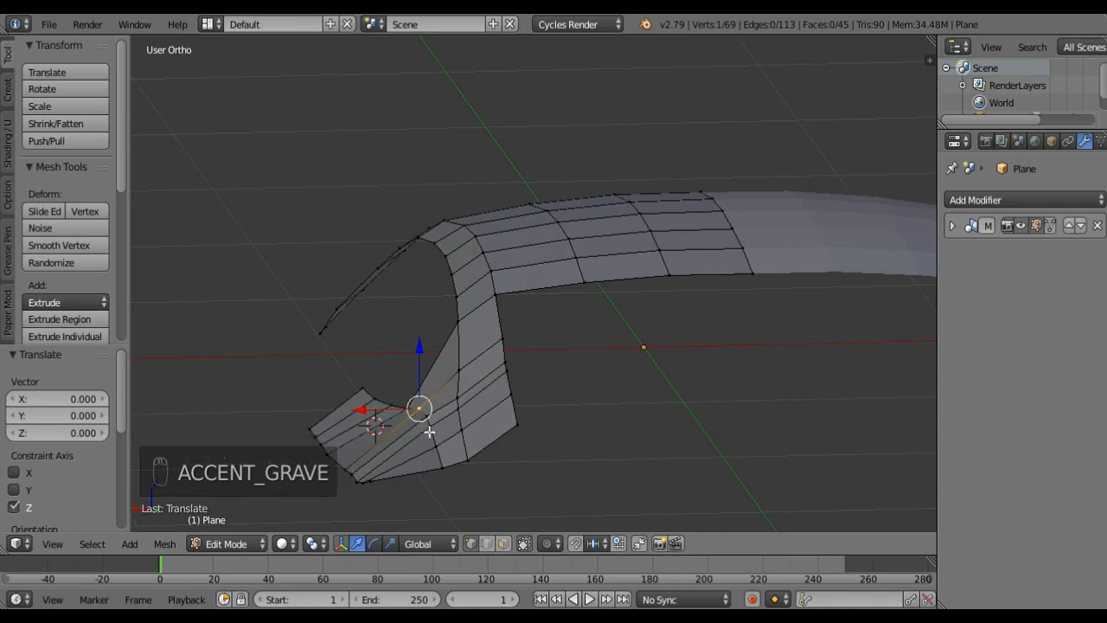
{"action": "key", "text": "grave"}
{"action": "middle_click_drag", "start_coordinate": [429, 432], "coordinate": [776, 415]}
{"action": "key", "text": "grave"}
{"action": "key", "text": "z"}
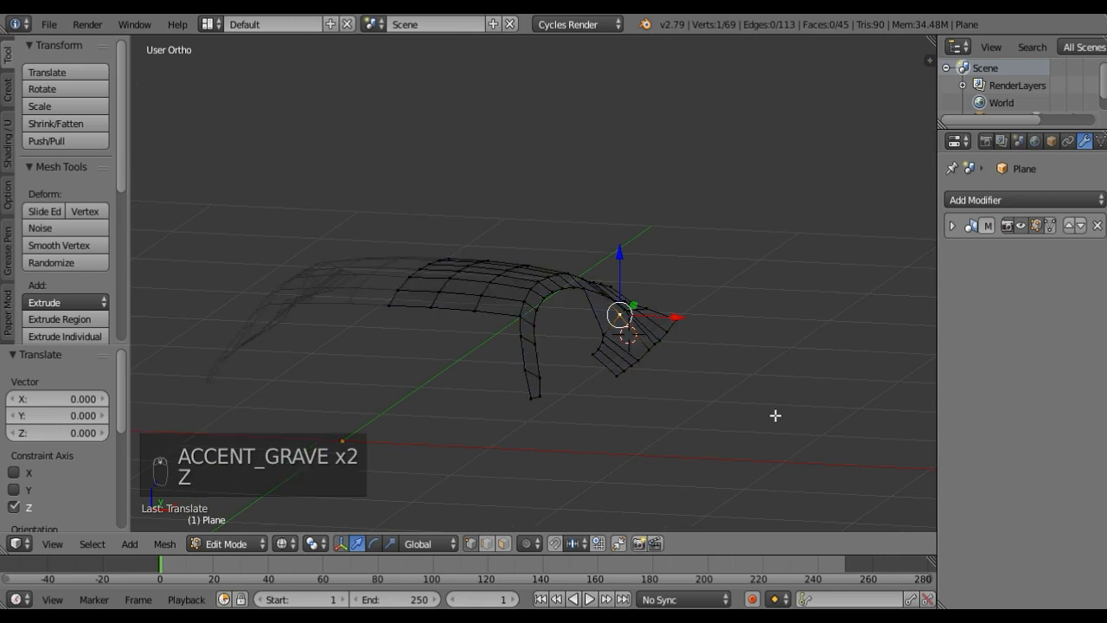
{"action": "key", "text": "z"}
Step: Preview smooth shading on the whole body mesh and restore flat shading
{"action": "key", "text": "Tab"}
{"action": "key", "text": "grave"}
{"action": "middle_click_drag", "start_coordinate": [770, 418], "coordinate": [502, 416]}
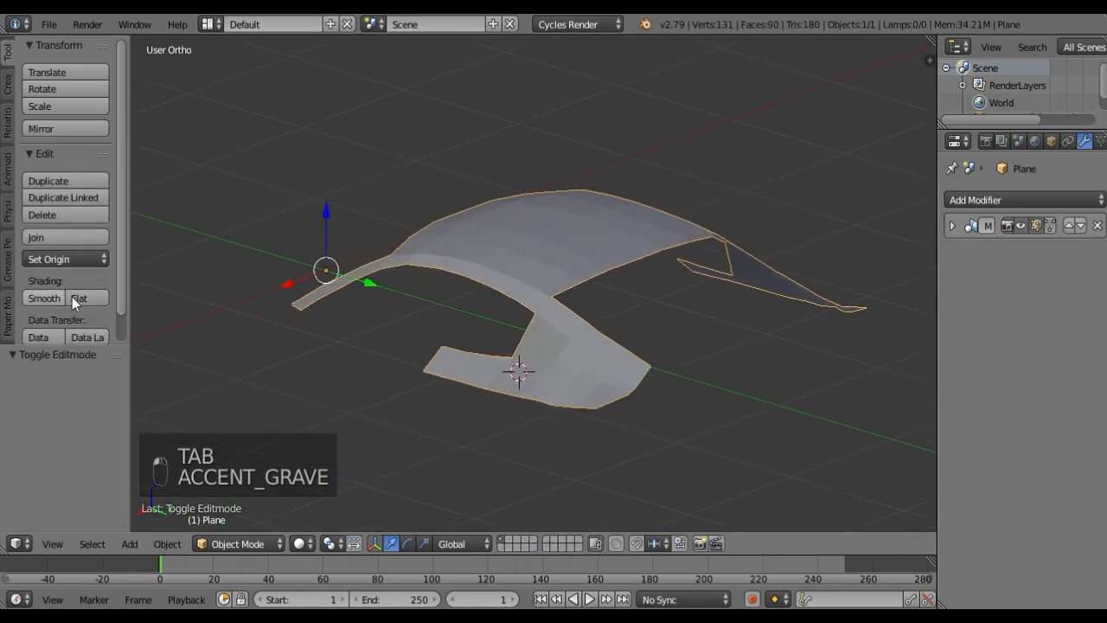
{"action": "left_click", "coordinate": [44, 300]}
{"action": "key", "text": "grave"}
{"action": "middle_click_drag", "start_coordinate": [355, 307], "coordinate": [175, 324]}
{"action": "key", "text": "grave"}
{"action": "left_click", "coordinate": [101, 298]}
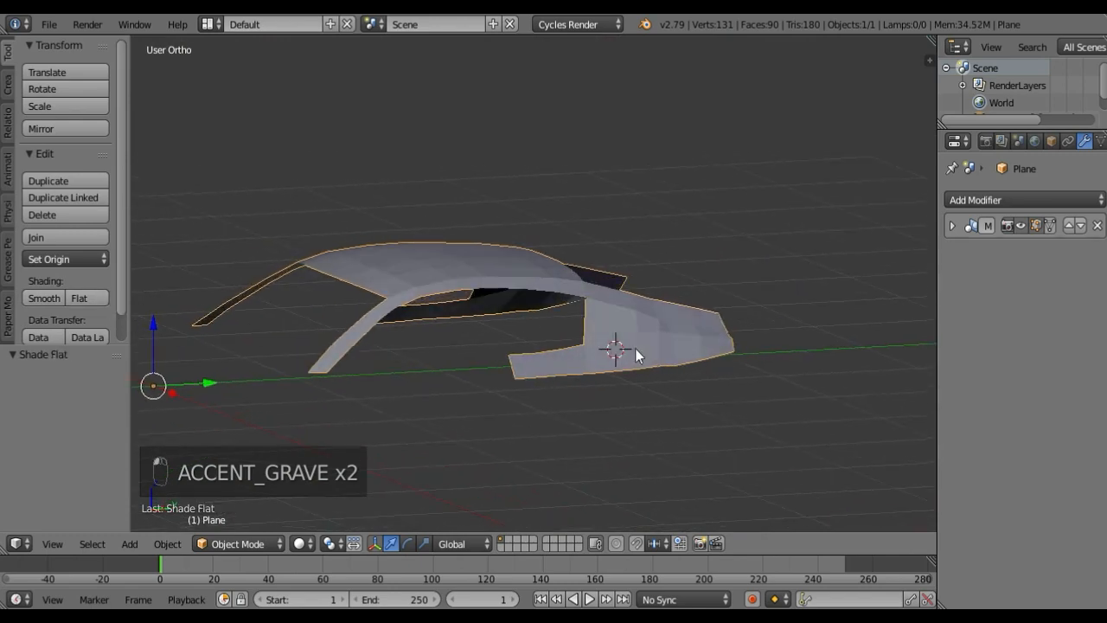
Step: Extrude the windshield pillar's bottom edge downward by -0.031 along Y and -0.123 along Z in the side view
{"action": "key", "text": "grave"}
{"action": "middle_click_drag", "start_coordinate": [617, 348], "coordinate": [594, 354]}
{"action": "key", "text": "KP_3"}
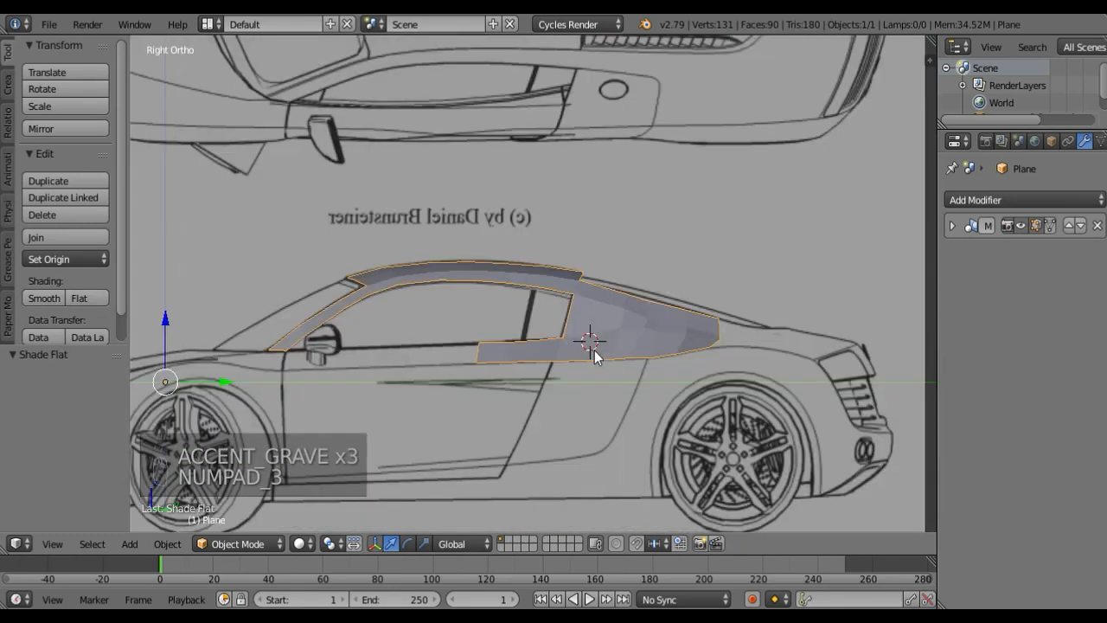
{"action": "scroll", "coordinate": [594, 351], "scroll_direction": "up", "scroll_amount": 2}
{"action": "scroll", "coordinate": [584, 351], "scroll_direction": "down", "scroll_amount": 2}
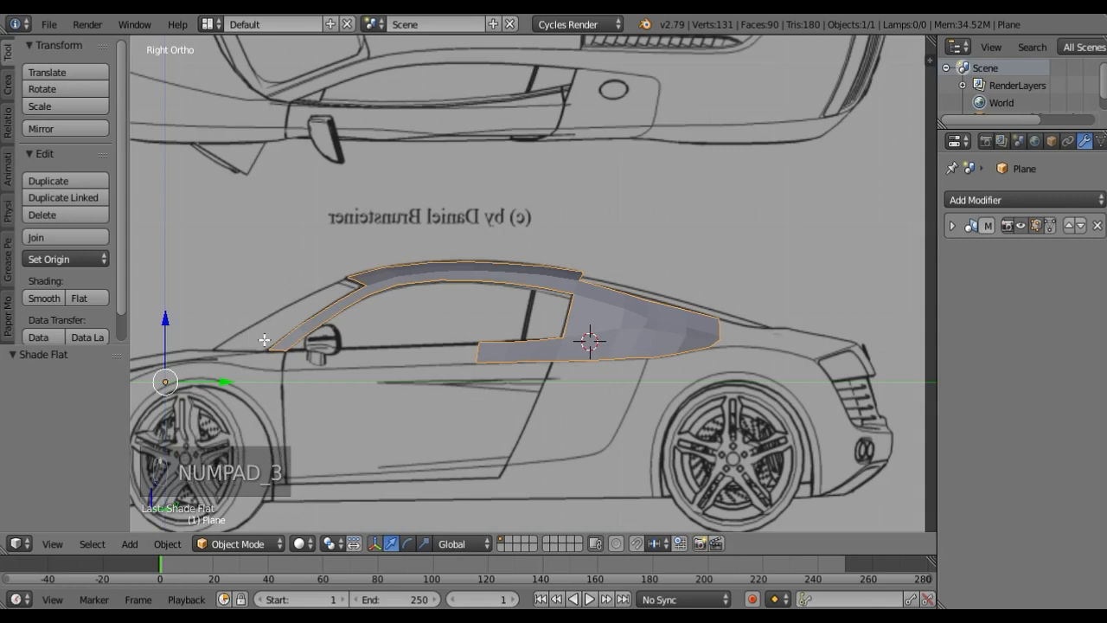
{"action": "key", "text": "Tab"}
{"action": "scroll", "coordinate": [697, 395], "scroll_direction": "up", "scroll_amount": 4}
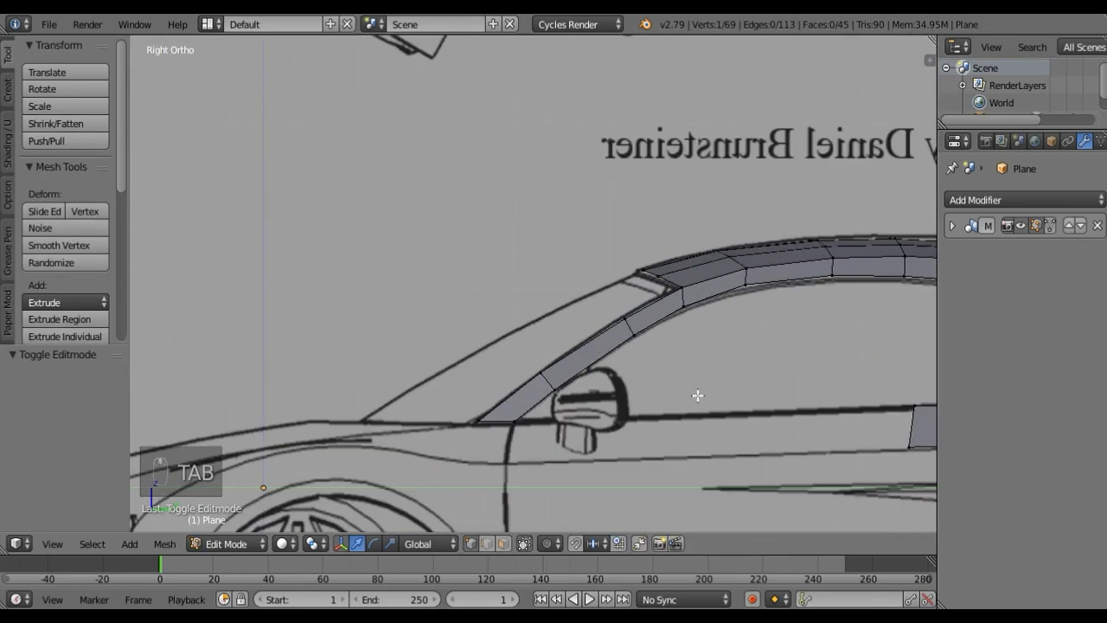
{"action": "right_click", "coordinate": [481, 425]}
{"action": "right_click", "coordinate": [513, 425], "text": "shift"}
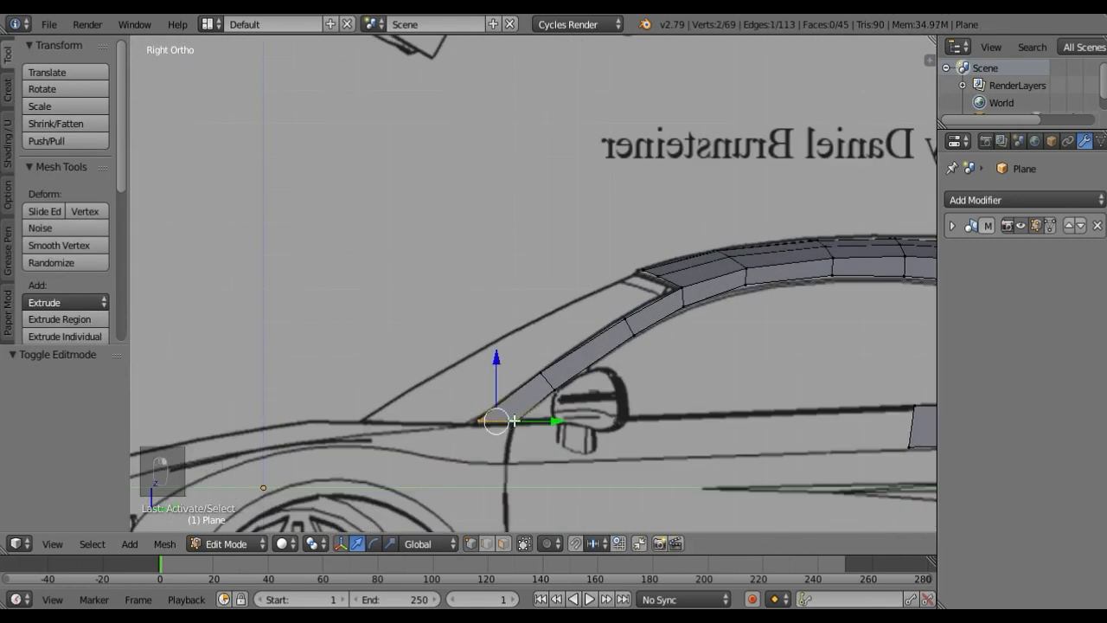
{"action": "key", "text": "e"}
{"action": "left_click", "coordinate": [504, 462]}
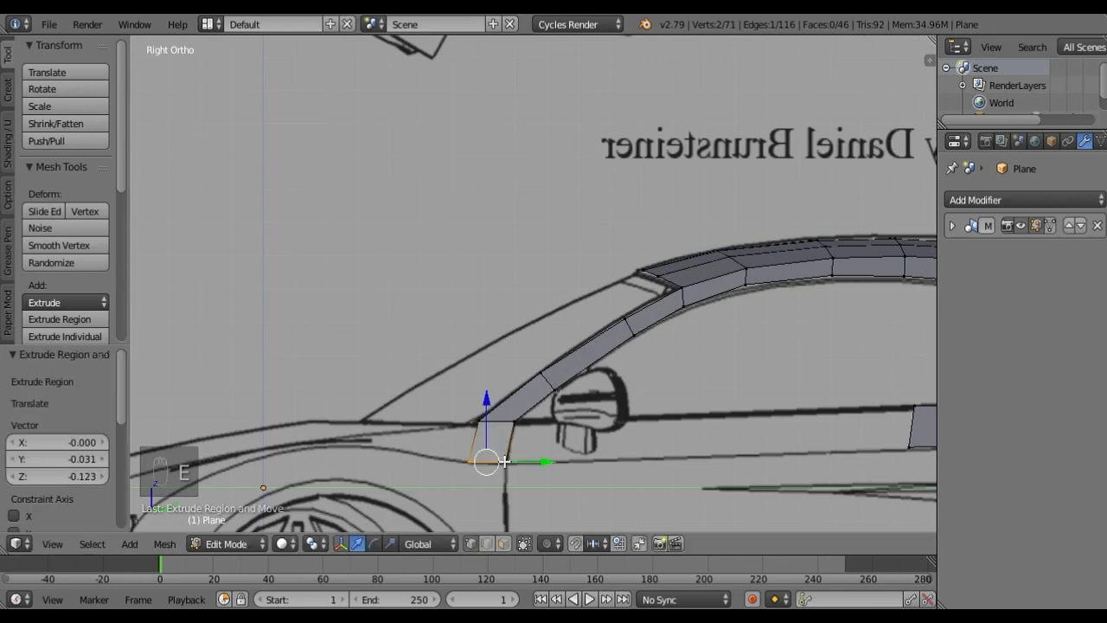
Step: Move the extruded edge outward along X to the top-view body line and adjust it along Y by 0.008
{"action": "key", "text": "KP_7"}
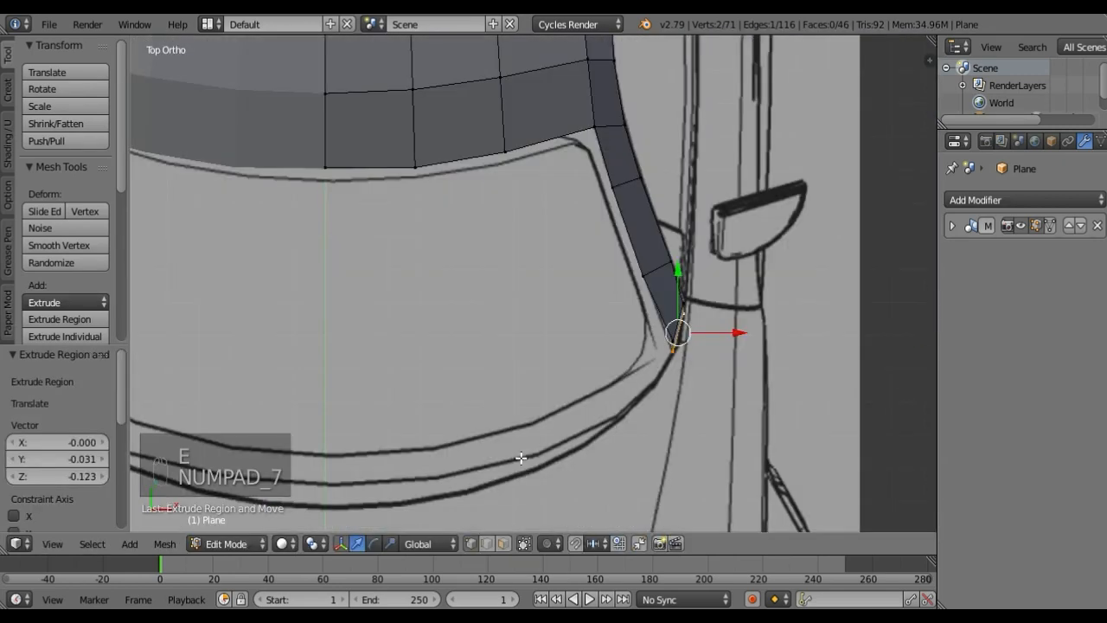
{"action": "mouse_move", "coordinate": [736, 346]}
{"action": "left_mouse_down"}
{"action": "mouse_move", "coordinate": [756, 339]}
{"action": "mouse_move", "coordinate": [792, 355]}
{"action": "mouse_move", "coordinate": [749, 351]}
{"action": "left_mouse_up"}
{"action": "left_click", "coordinate": [727, 348]}
{"action": "left_click", "coordinate": [733, 309]}
{"action": "left_click_drag", "start_coordinate": [733, 298], "coordinate": [731, 301]}
Step: Move the pillar base's front vertex 0.003 along X and -0.010 along Y, and its rear vertex 0.008 along X and 0.005 along Y
{"action": "right_click", "coordinate": [681, 344]}
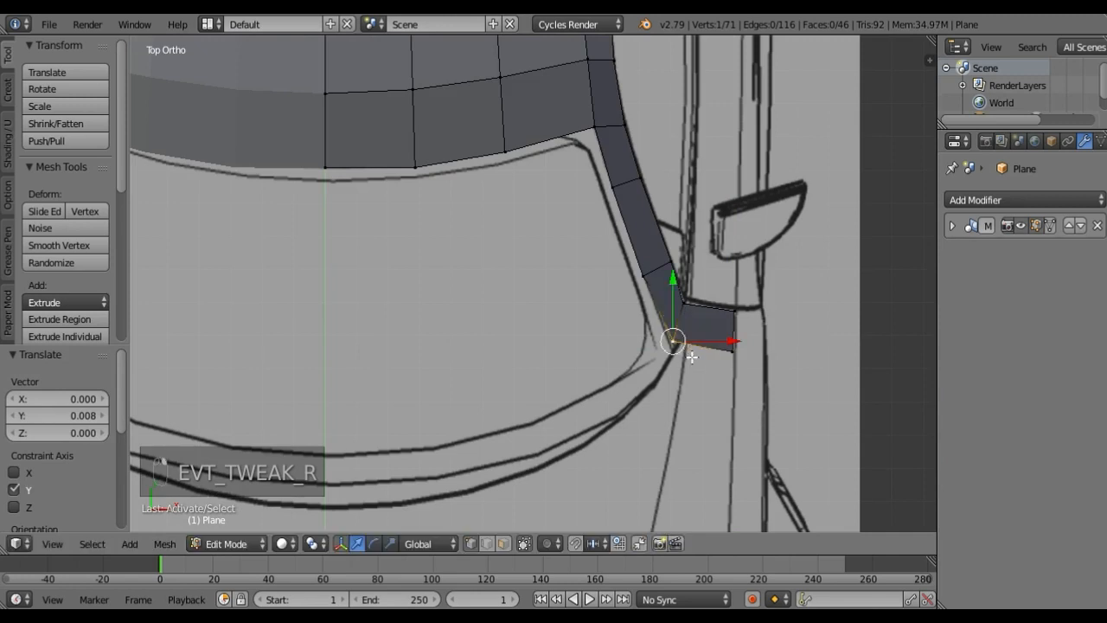
{"action": "key", "text": "g"}
{"action": "key", "text": "g"}
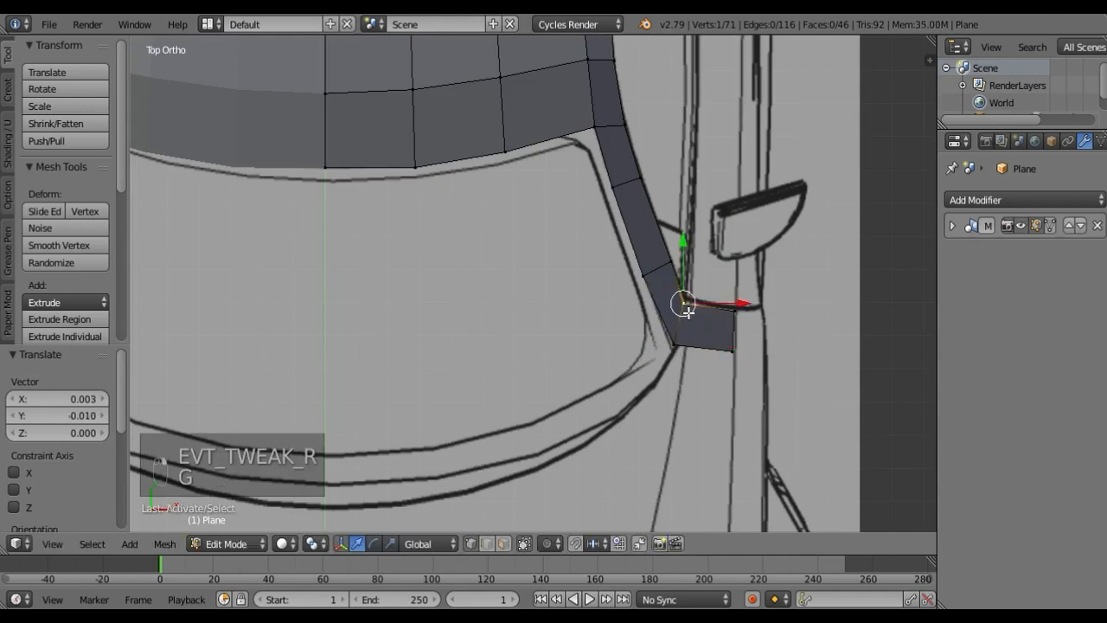
{"action": "left_click", "coordinate": [695, 313]}
Step: Fill the gap between the pillar base and the door strip with one face and move its upper front vertex -0.008 along Z
{"action": "right_click", "coordinate": [724, 315]}
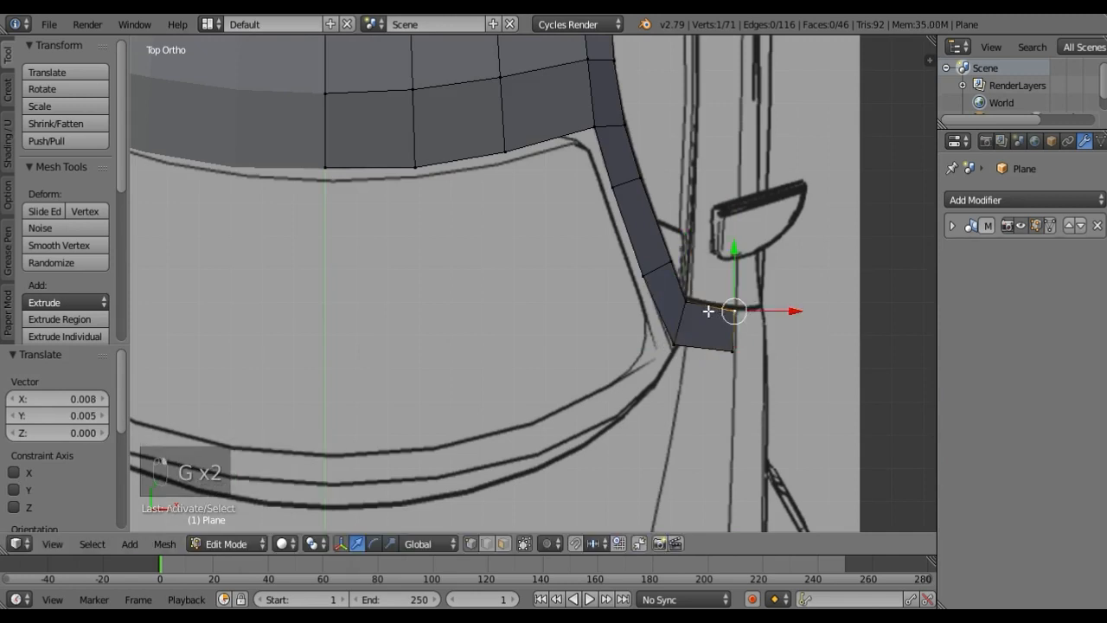
{"action": "key", "text": "KP_3"}
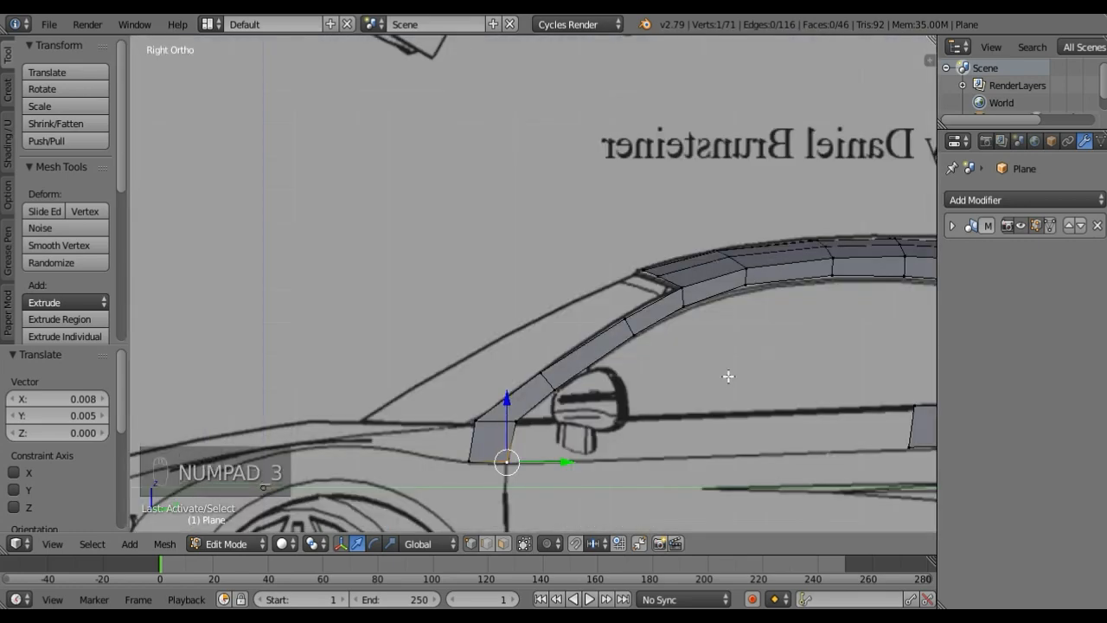
{"action": "scroll", "coordinate": [710, 432], "scroll_direction": "down", "scroll_amount": 6, "text": "ctrl"}
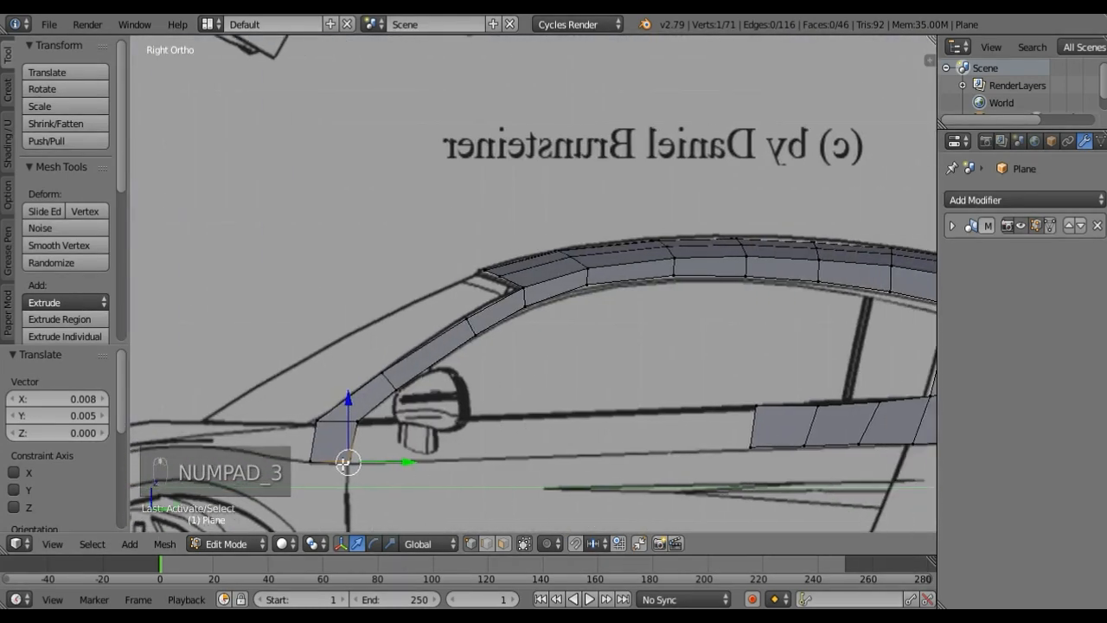
{"action": "right_click", "coordinate": [742, 441], "text": "shift"}
{"action": "right_click", "coordinate": [750, 402], "text": "shift"}
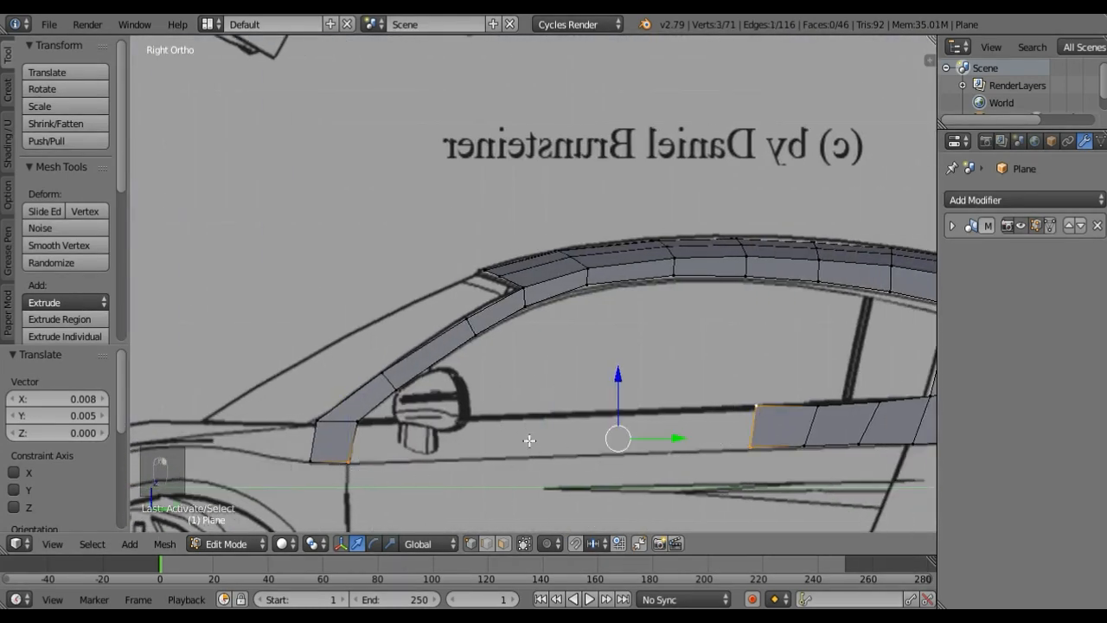
{"action": "right_click", "coordinate": [363, 424], "text": "shift"}
{"action": "key", "text": "f"}
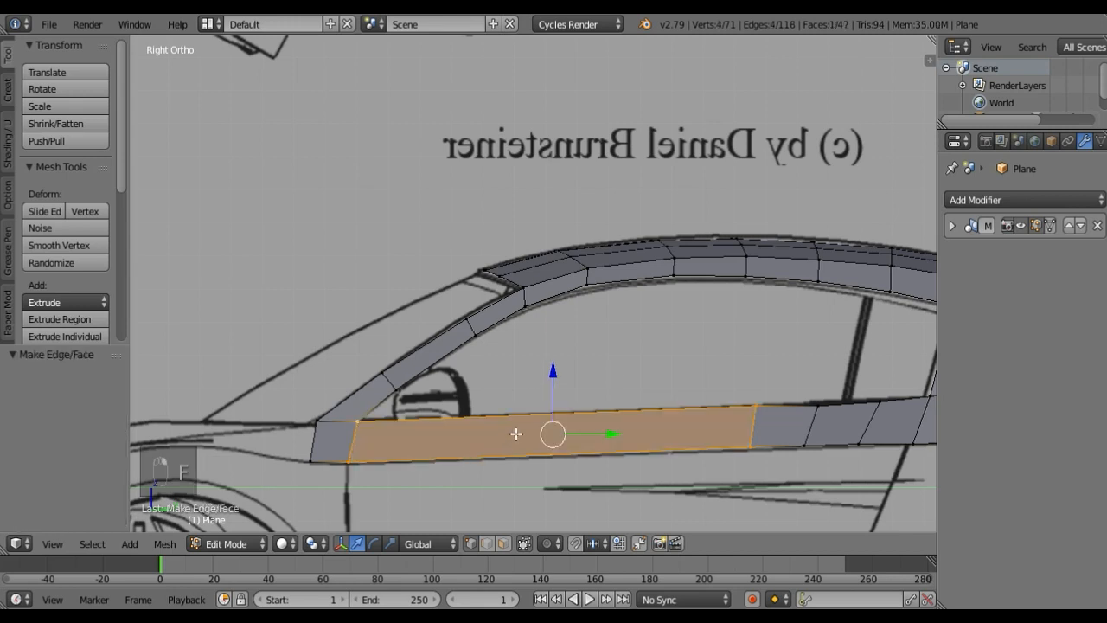
{"action": "right_click", "coordinate": [360, 423]}
{"action": "left_click_drag", "start_coordinate": [358, 379], "coordinate": [358, 384]}
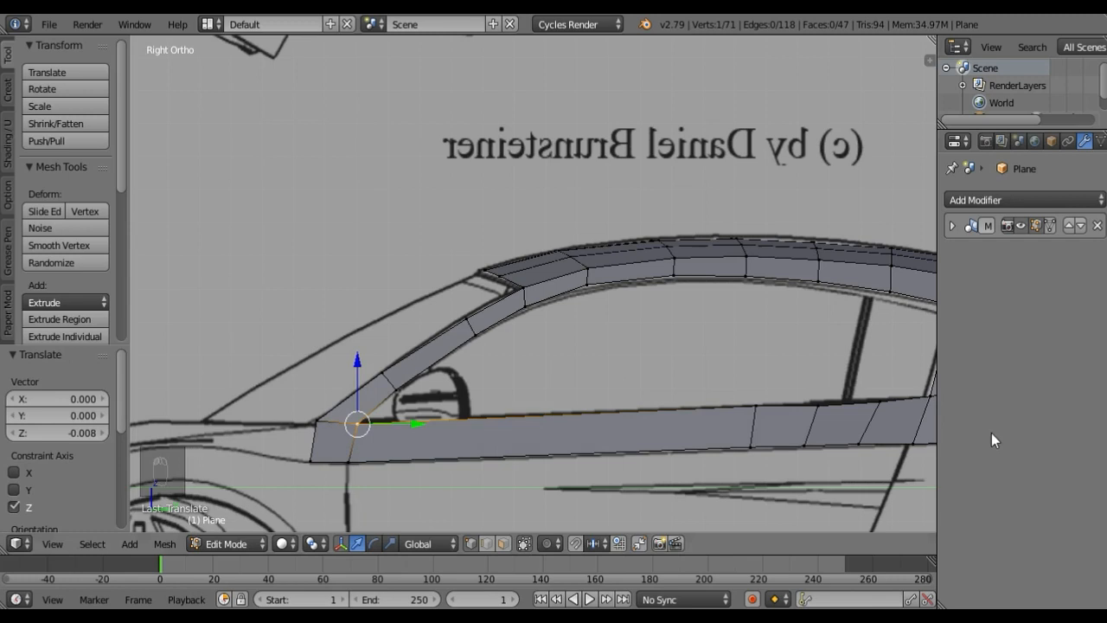
Step: Lower the three upper-edge vertices of the rear door strip onto the window line, the front one by -0.016 and the last by -0.013 along Z
{"action": "right_click", "coordinate": [760, 407]}
{"action": "key", "text": "g"}
{"action": "key", "text": "z"}
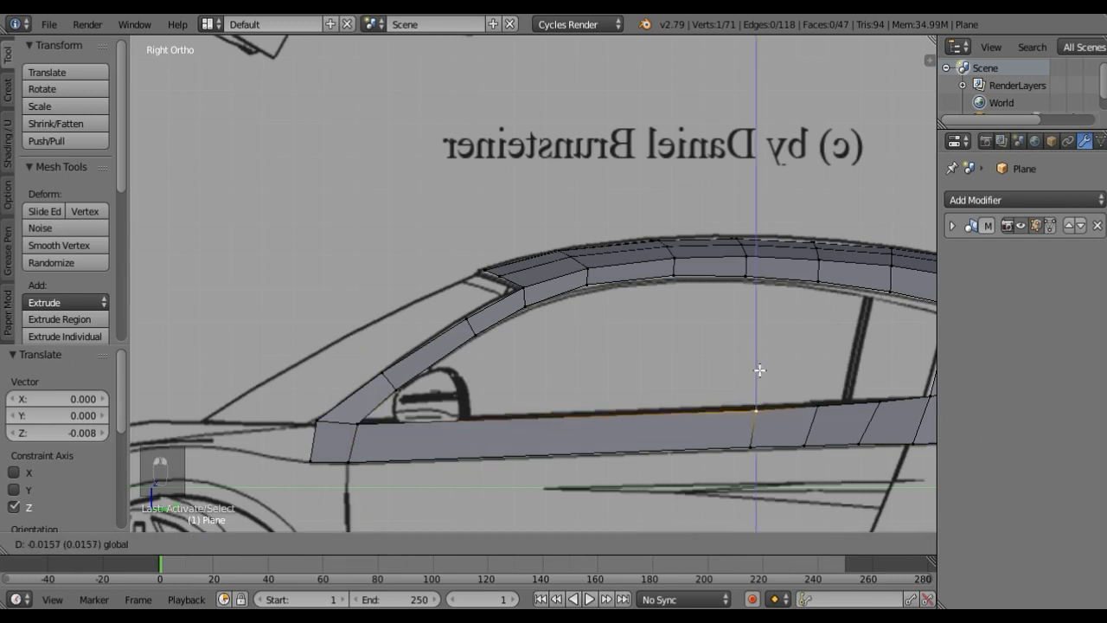
{"action": "left_click_drag", "start_coordinate": [760, 370], "coordinate": [759, 370]}
{"action": "scroll", "coordinate": [756, 383], "scroll_direction": "down", "scroll_amount": 2, "text": "ctrl"}
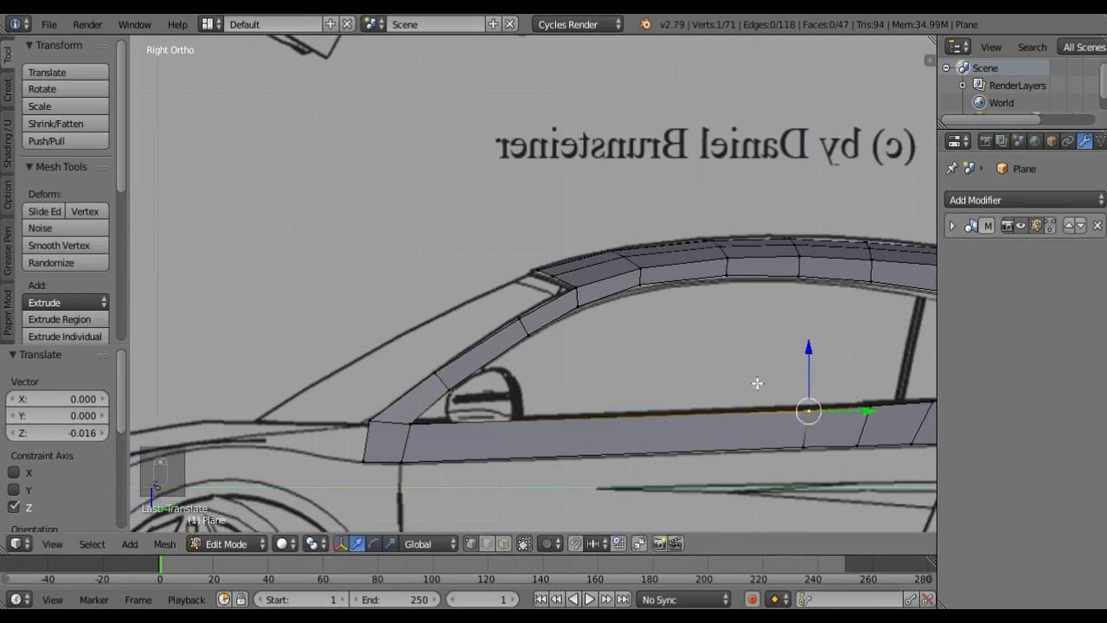
{"action": "scroll", "coordinate": [756, 383], "scroll_direction": "up", "scroll_amount": 11, "text": "ctrl"}
{"action": "right_click", "coordinate": [645, 405]}
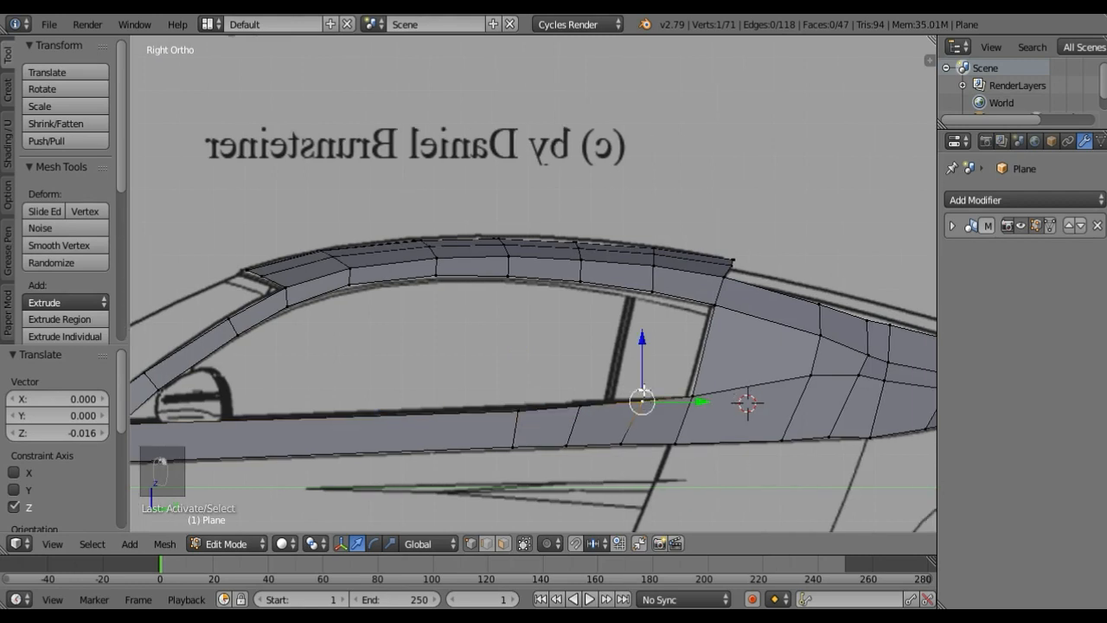
{"action": "left_click_drag", "start_coordinate": [640, 350], "coordinate": [592, 381]}
{"action": "right_click", "coordinate": [578, 409]}
Step: Move the side window's lower rear corner vertex by -0.013 along Y and -0.018 along Z, and the vertex below it by -0.013 along Y
{"action": "right_click", "coordinate": [693, 399]}
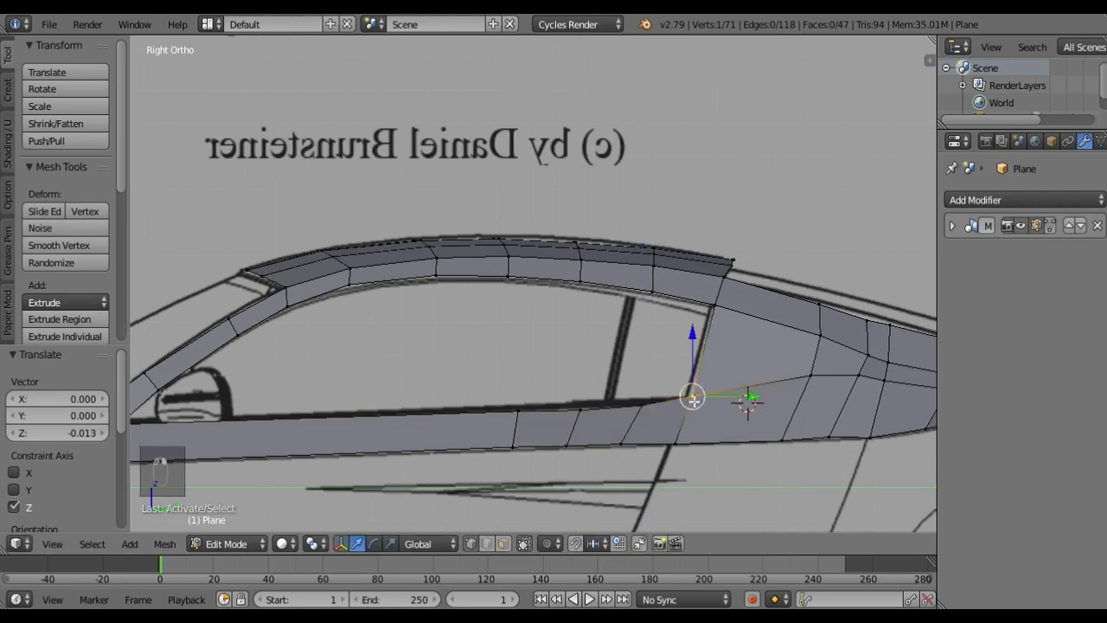
{"action": "key", "text": "g"}
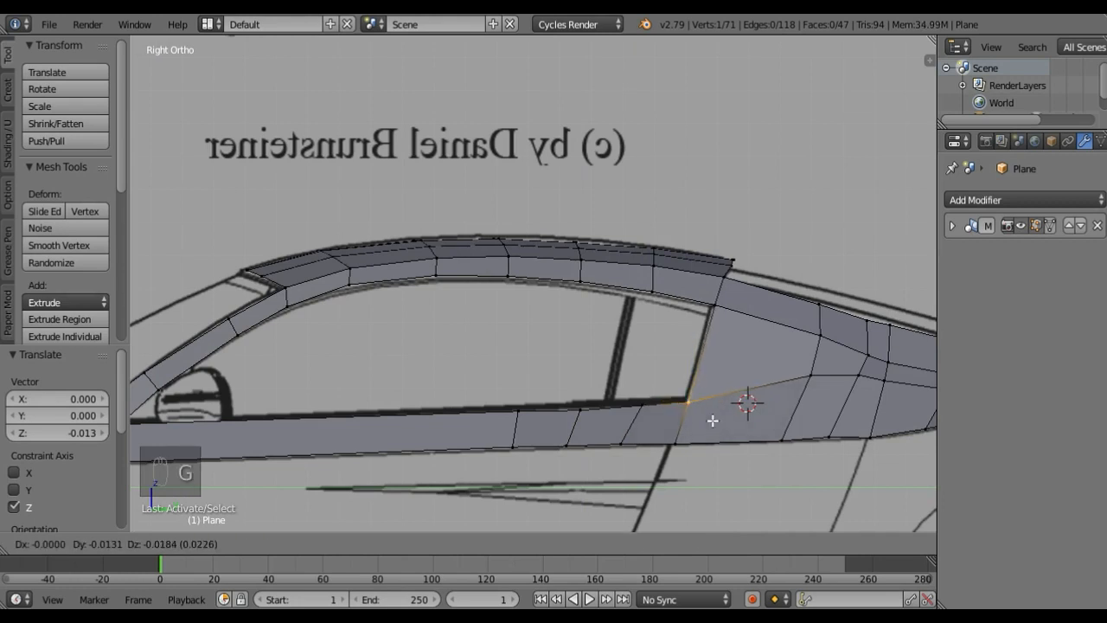
{"action": "left_click", "coordinate": [712, 420]}
{"action": "scroll", "coordinate": [689, 478], "scroll_direction": "down", "scroll_amount": 1}
{"action": "right_click", "coordinate": [663, 424]}
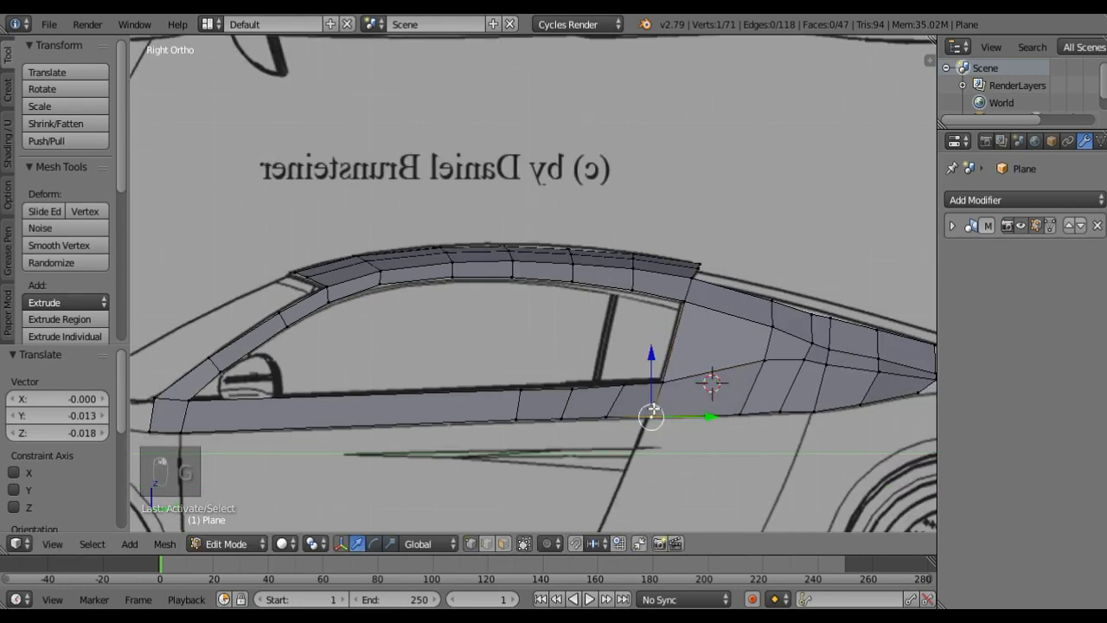
{"action": "left_click_drag", "start_coordinate": [695, 417], "coordinate": [693, 418]}
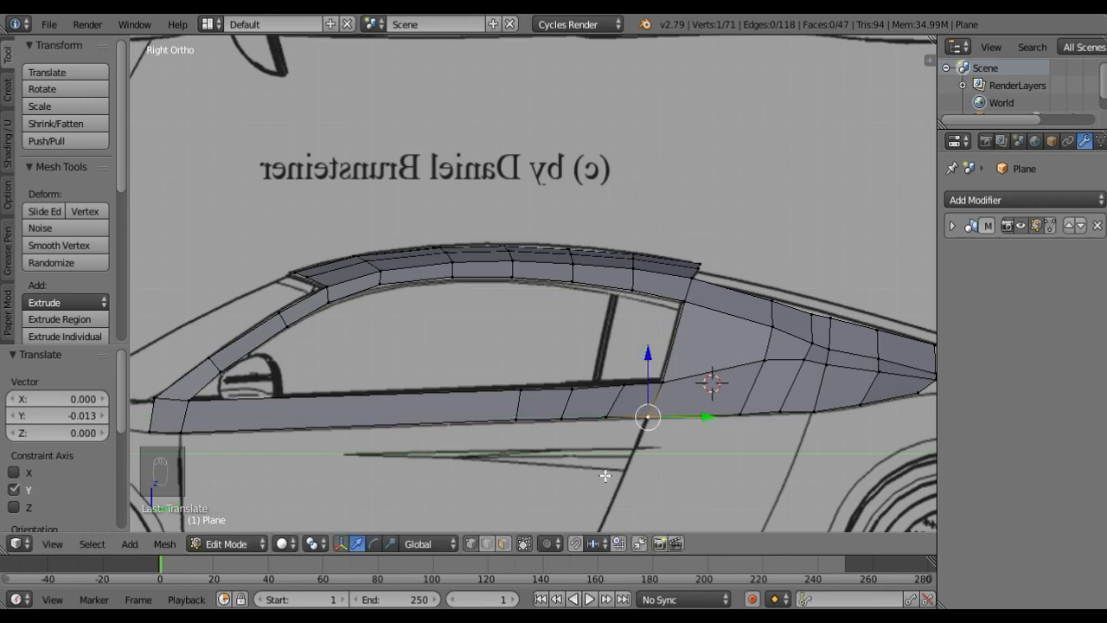
Step: Switch to Object Mode and inspect the mirrored body shape in solid shading from an angled view
{"action": "scroll", "coordinate": [605, 474], "scroll_direction": "down", "scroll_amount": 3}
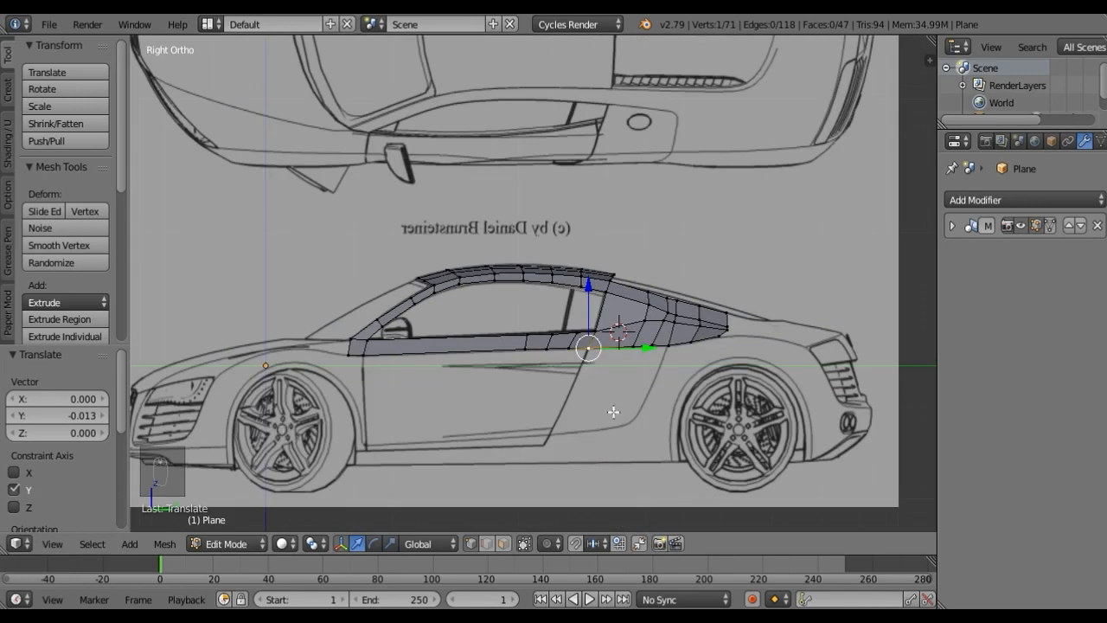
{"action": "key", "text": "grave"}
{"action": "mouse_move", "coordinate": [638, 348]}
{"action": "middle_mouse_down"}
{"action": "mouse_move", "coordinate": [785, 383]}
{"action": "mouse_move", "coordinate": [785, 404]}
{"action": "mouse_move", "coordinate": [420, 403]}
{"action": "mouse_move", "coordinate": [553, 408]}
{"action": "mouse_move", "coordinate": [448, 402]}
{"action": "mouse_move", "coordinate": [563, 440]}
{"action": "mouse_move", "coordinate": [701, 390]}
{"action": "mouse_move", "coordinate": [763, 409]}
{"action": "mouse_move", "coordinate": [836, 403]}
{"action": "mouse_move", "coordinate": [790, 386]}
{"action": "mouse_move", "coordinate": [628, 378]}
{"action": "mouse_move", "coordinate": [550, 395]}
{"action": "mouse_move", "coordinate": [383, 395]}
{"action": "middle_mouse_up"}
{"action": "key", "text": "z"}
{"action": "key", "text": "z"}
{"action": "key", "text": "Tab"}
Step: Try smooth shading on the body mesh and switch it back to flat shading
{"action": "key", "text": "grave"}
{"action": "left_click", "coordinate": [40, 300]}
{"action": "key", "text": "grave"}
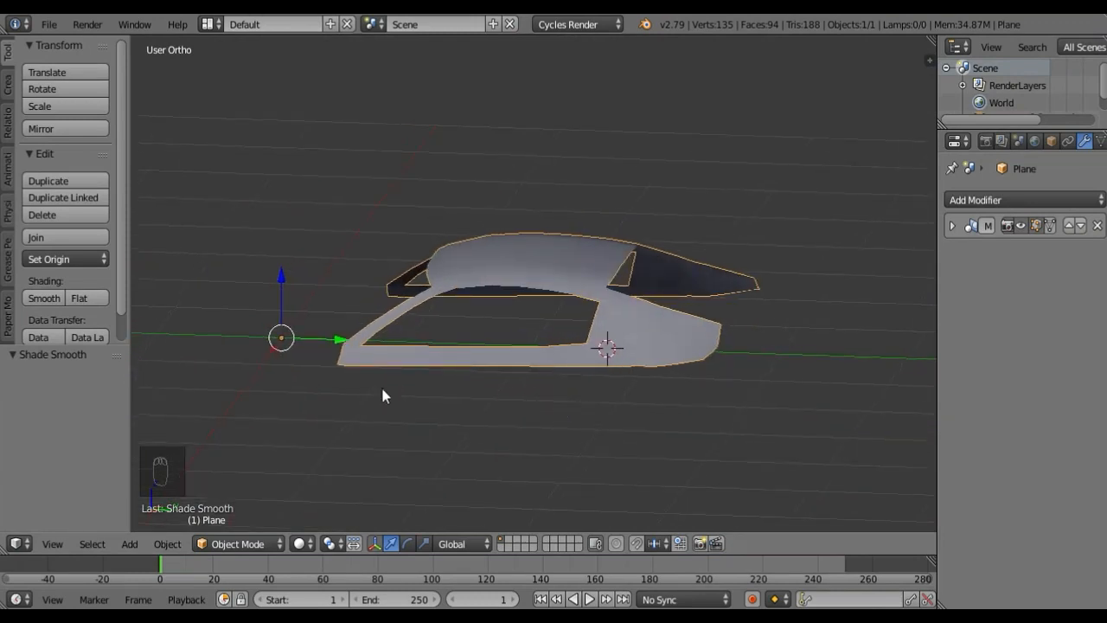
{"action": "left_click", "coordinate": [85, 301]}
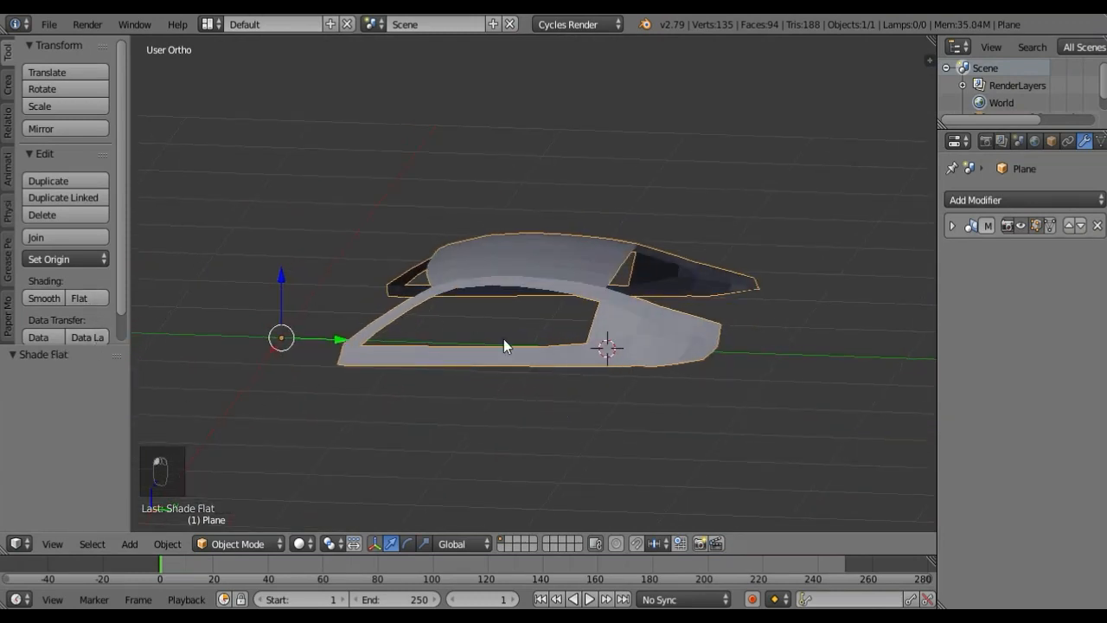